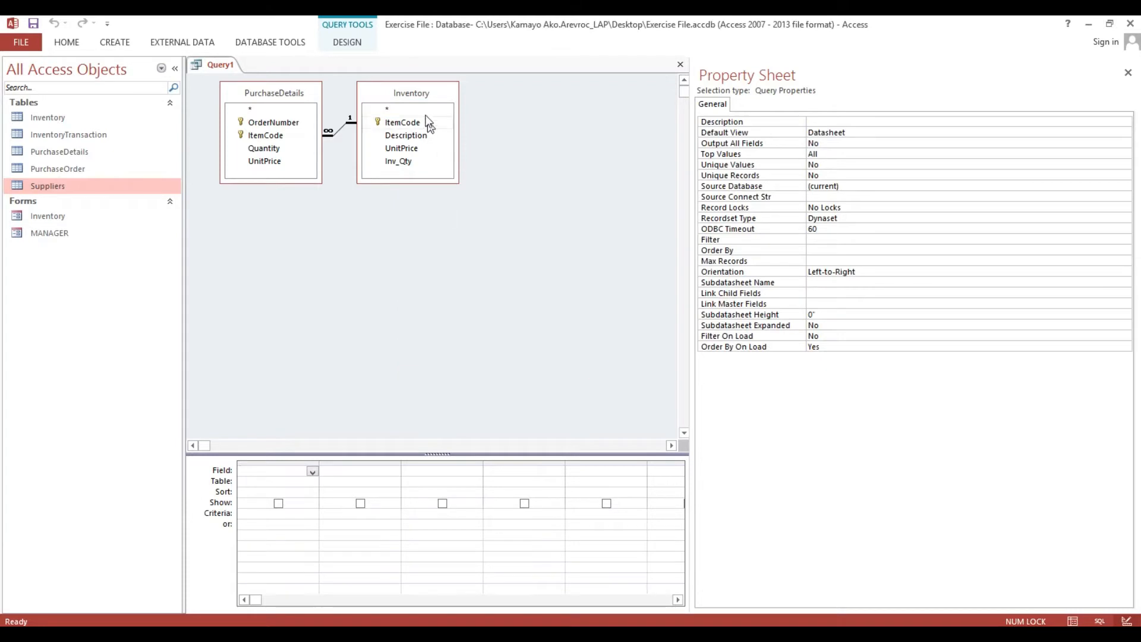
Spread the PurchaseDetails and Inventory field lists apart and drag PurchaseDetails.* into the first grid column.
{"action": "left_click_drag", "start_coordinate": [419, 92], "coordinate": [529, 103]}
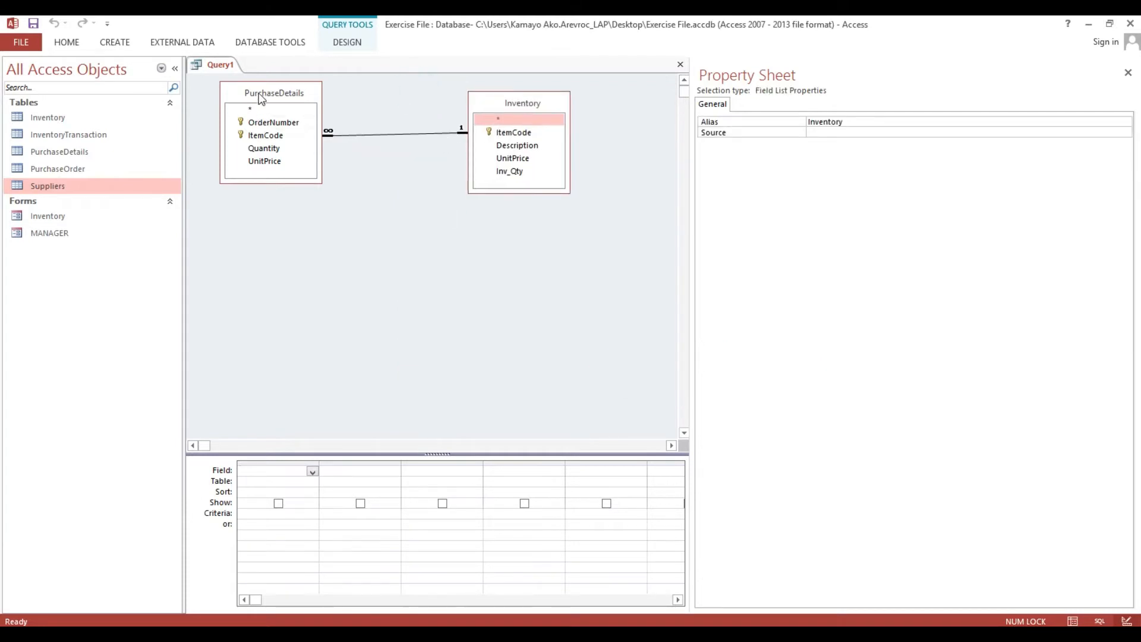
{"action": "left_click_drag", "start_coordinate": [258, 92], "coordinate": [319, 118]}
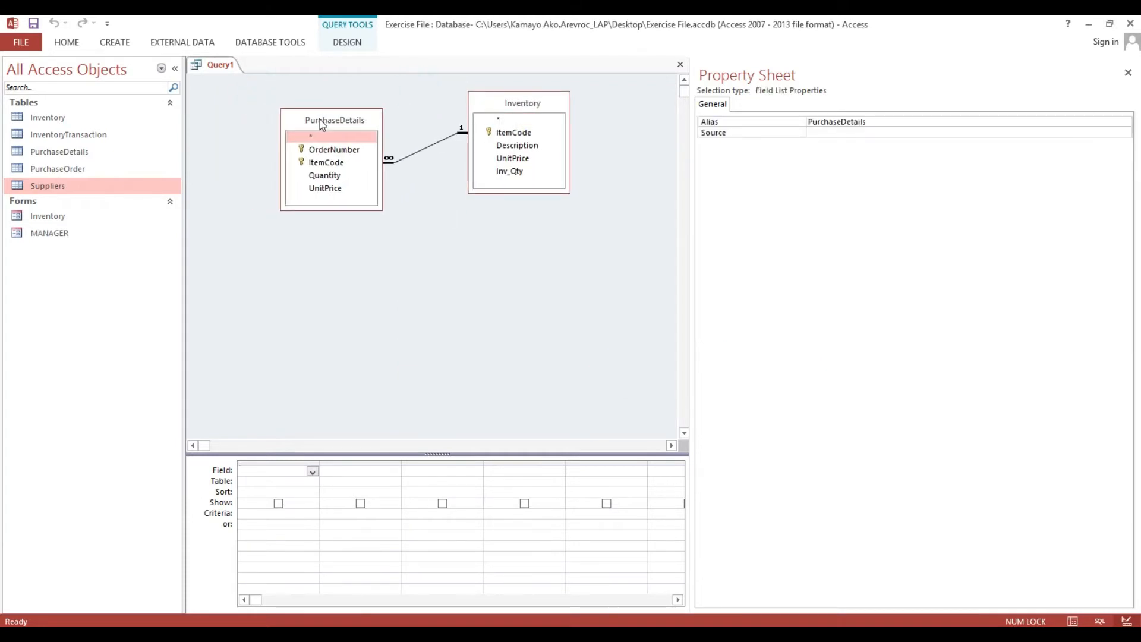
{"action": "left_click_drag", "start_coordinate": [695, 166], "coordinate": [1014, 168]}
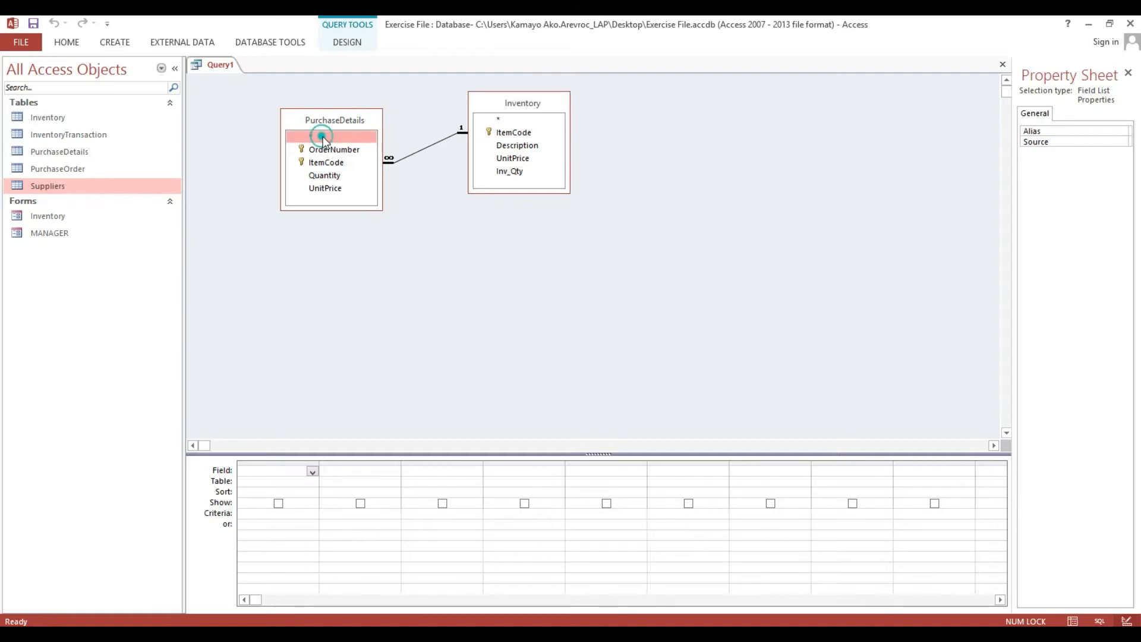
{"action": "left_click_drag", "start_coordinate": [323, 138], "coordinate": [268, 473]}
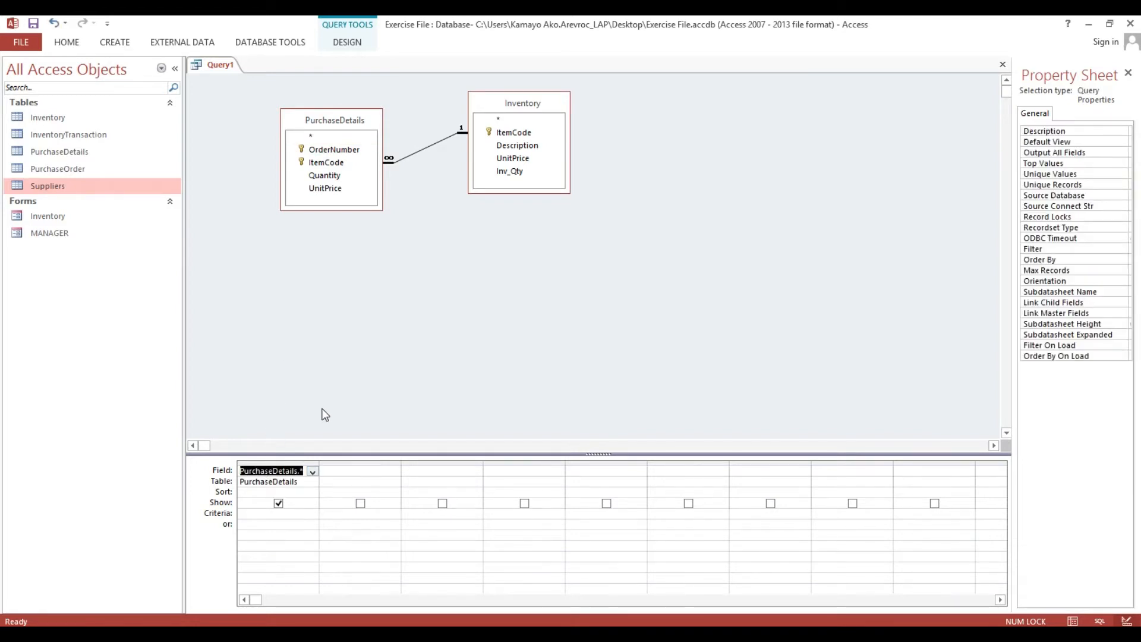
Widen the second grid column and enter NetAmount in its Field cell.
{"action": "left_click_drag", "start_coordinate": [401, 464], "coordinate": [494, 464]}
{"action": "left_click", "coordinate": [390, 471]}
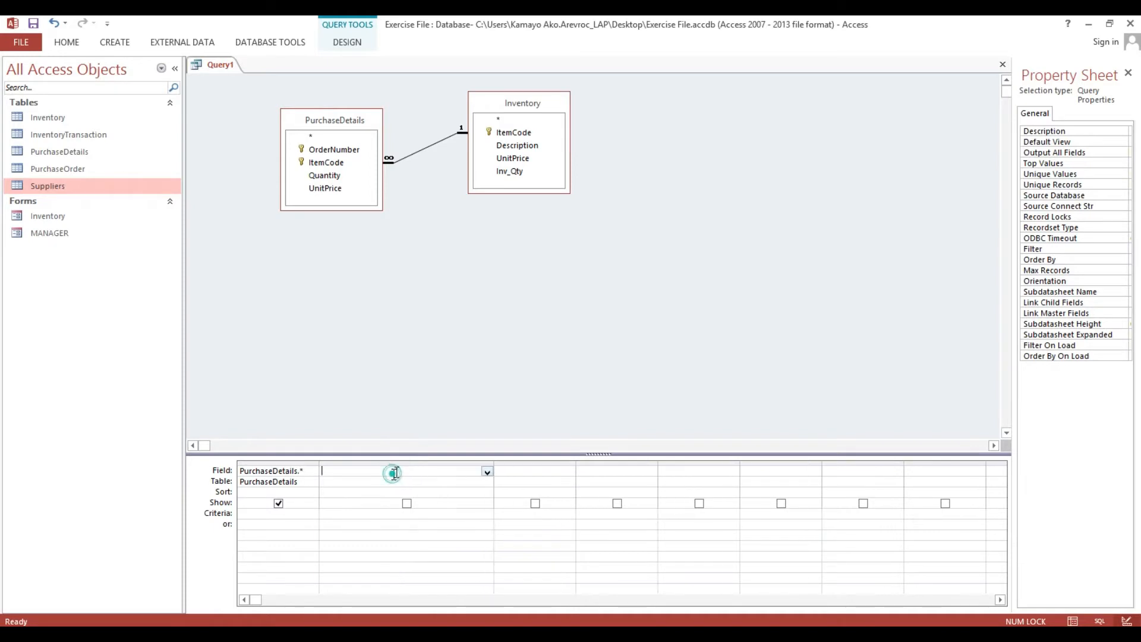
{"action": "type", "text": "NetAmount"}
Widen the NetAmount column further, dismiss the invalid syntax error, and delete the trailing colon.
{"action": "left_click_drag", "start_coordinate": [495, 462], "coordinate": [754, 457]}
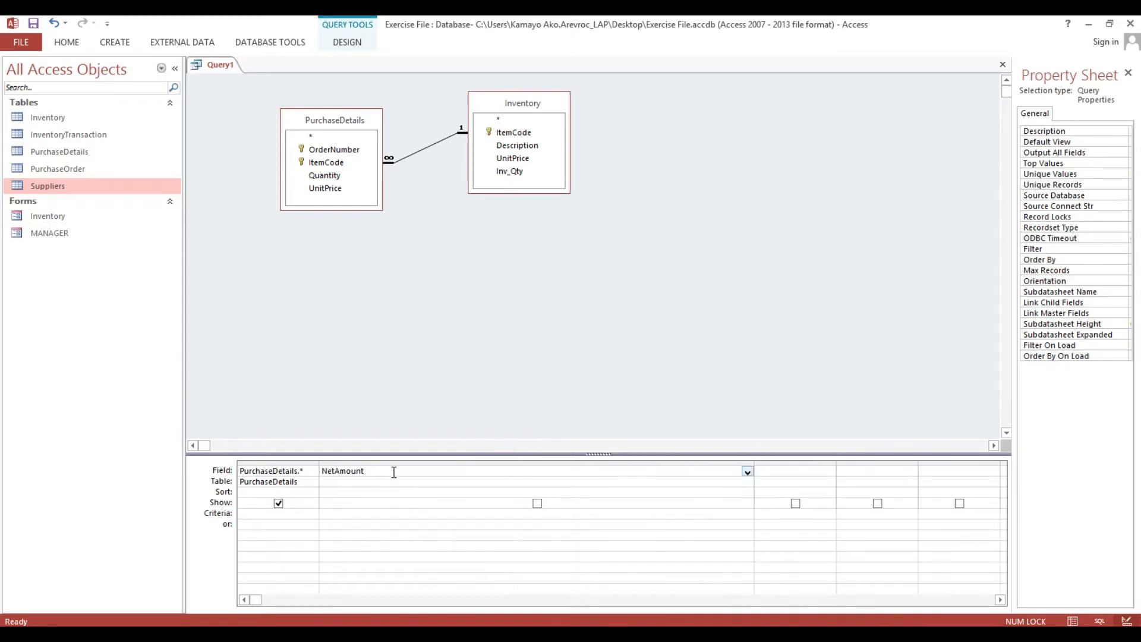
{"action": "left_click", "coordinate": [393, 471]}
{"action": "left_click", "coordinate": [302, 481]}
{"action": "left_click", "coordinate": [577, 372]}
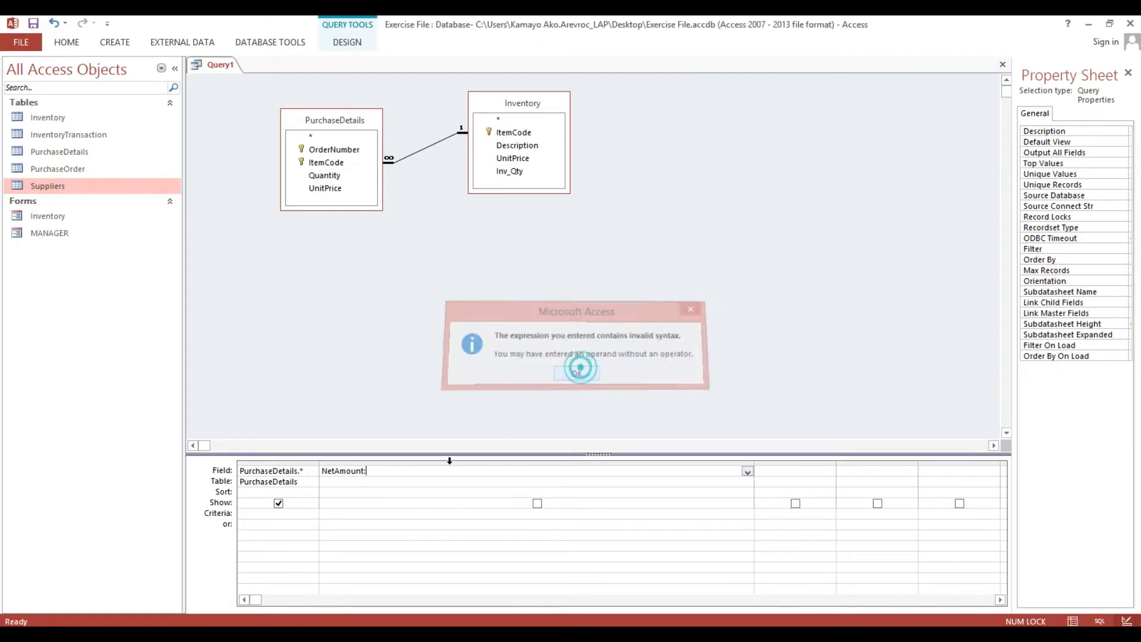
{"action": "key", "text": "BackSpace"}
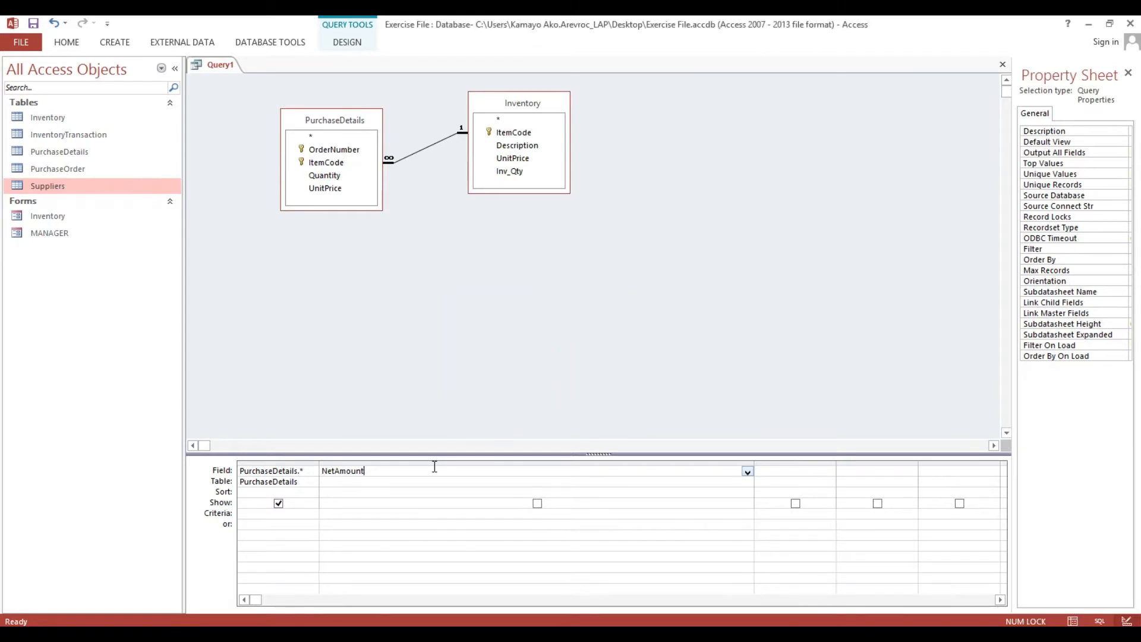
Replace Expr1 with NetAmount:[PurchaseDetails].[UnitPrice]*[Quantity] and narrow the column to fit.
{"action": "left_click", "coordinate": [301, 481]}
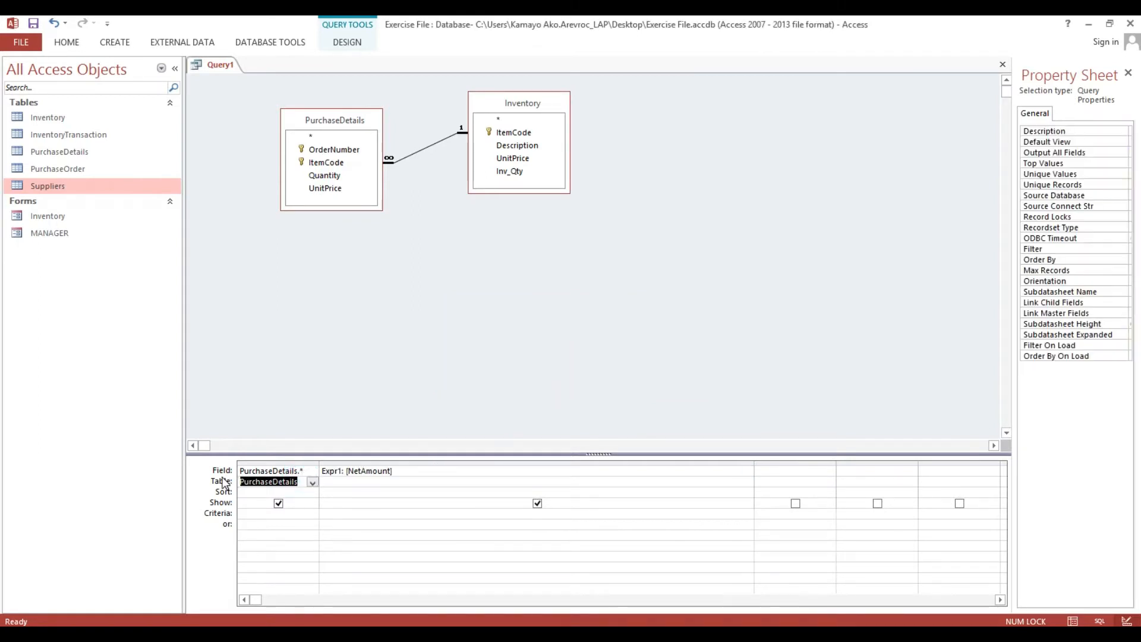
{"action": "left_click", "coordinate": [431, 472]}
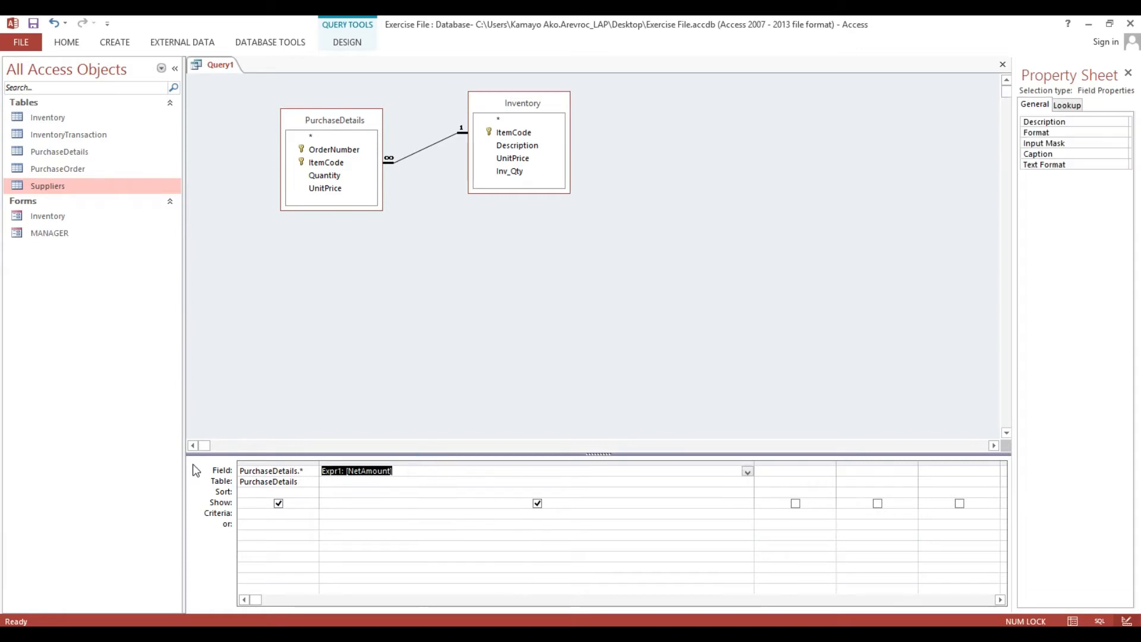
{"action": "type", "text": "NetA"}
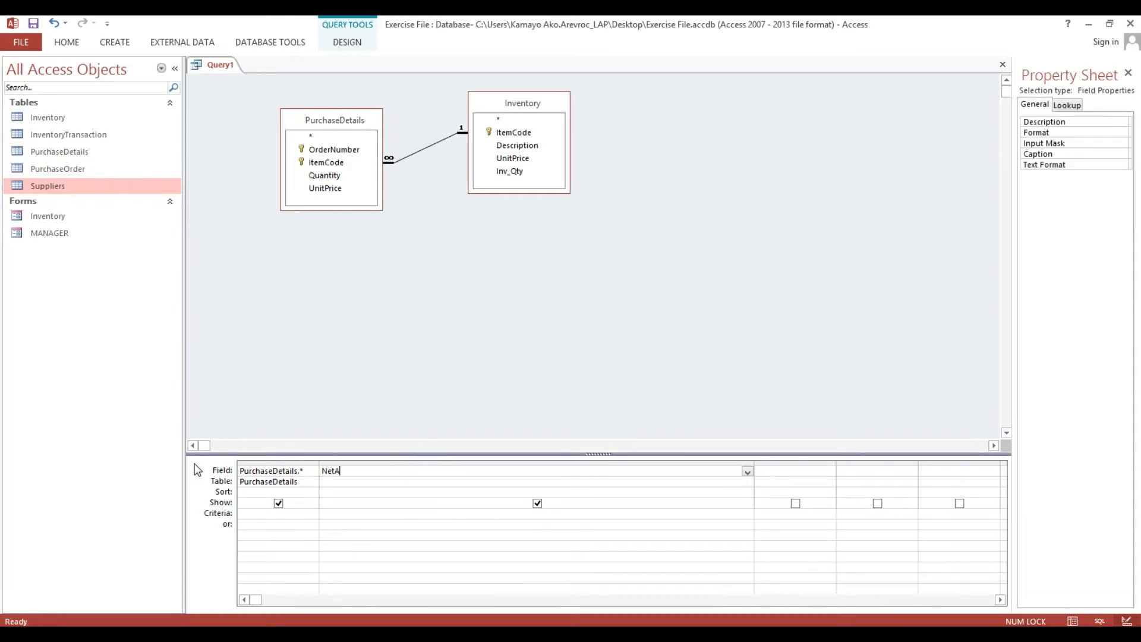
{"action": "type", "text": "mount:[PurchaseDetails].["}
{"action": "type", "text": "Unit"}
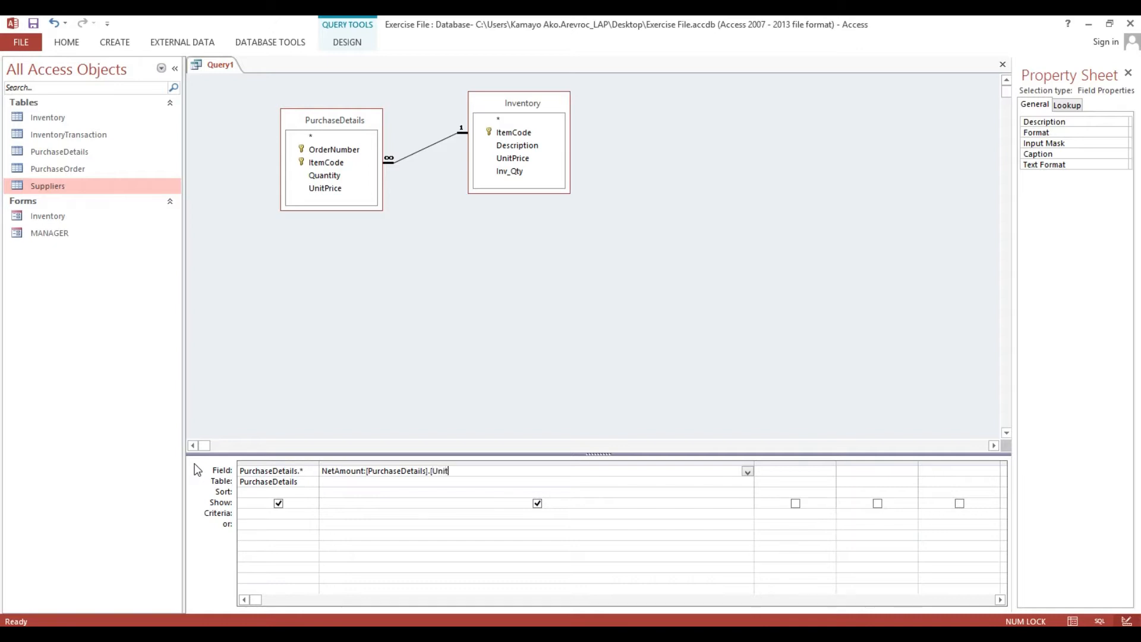
{"action": "type", "text": "Price]*"}
{"action": "type", "text": "Quantity]"}
{"action": "left_click_drag", "start_coordinate": [754, 462], "coordinate": [553, 461]}
{"action": "left_click", "coordinate": [503, 482]}
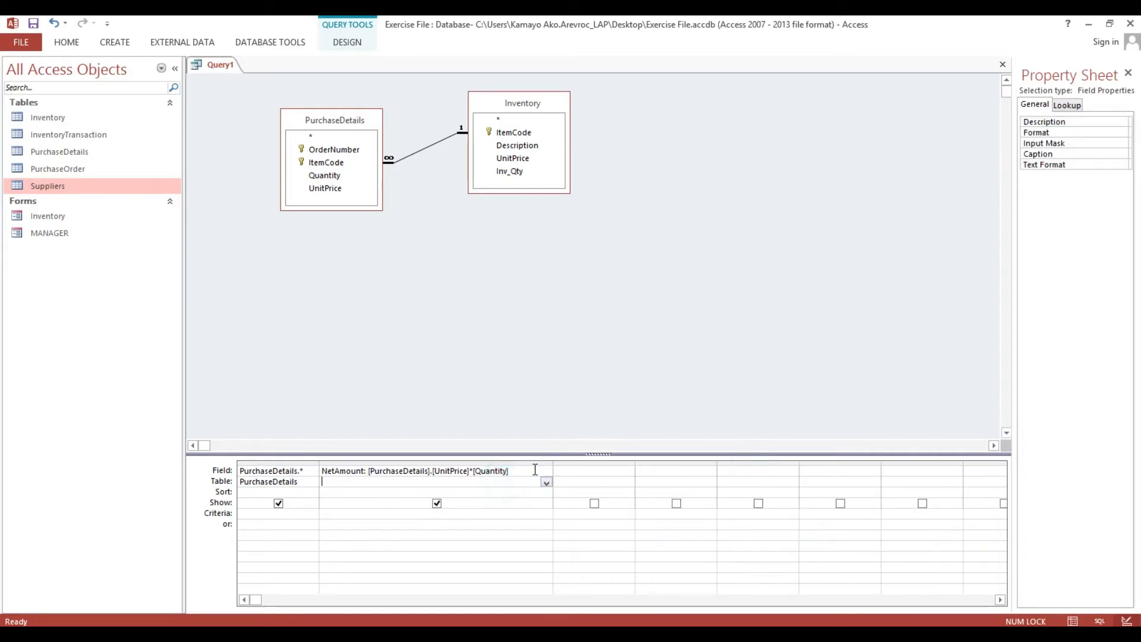
Widen the third column and add Inventory's Description field to it.
{"action": "left_click", "coordinate": [572, 471]}
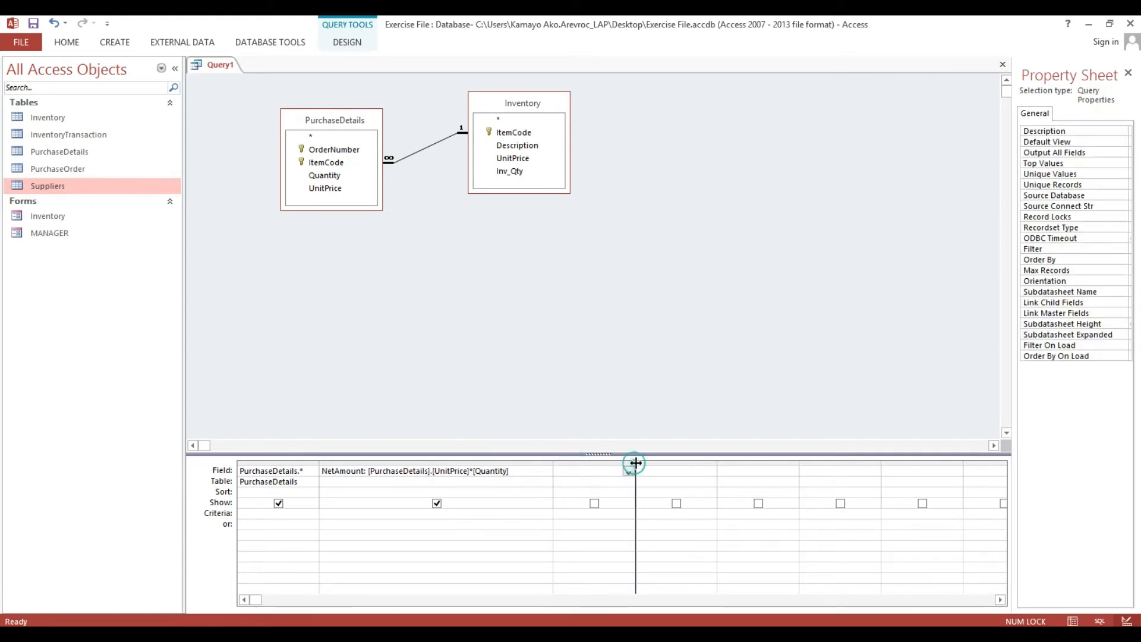
{"action": "left_click_drag", "start_coordinate": [634, 463], "coordinate": [677, 463]}
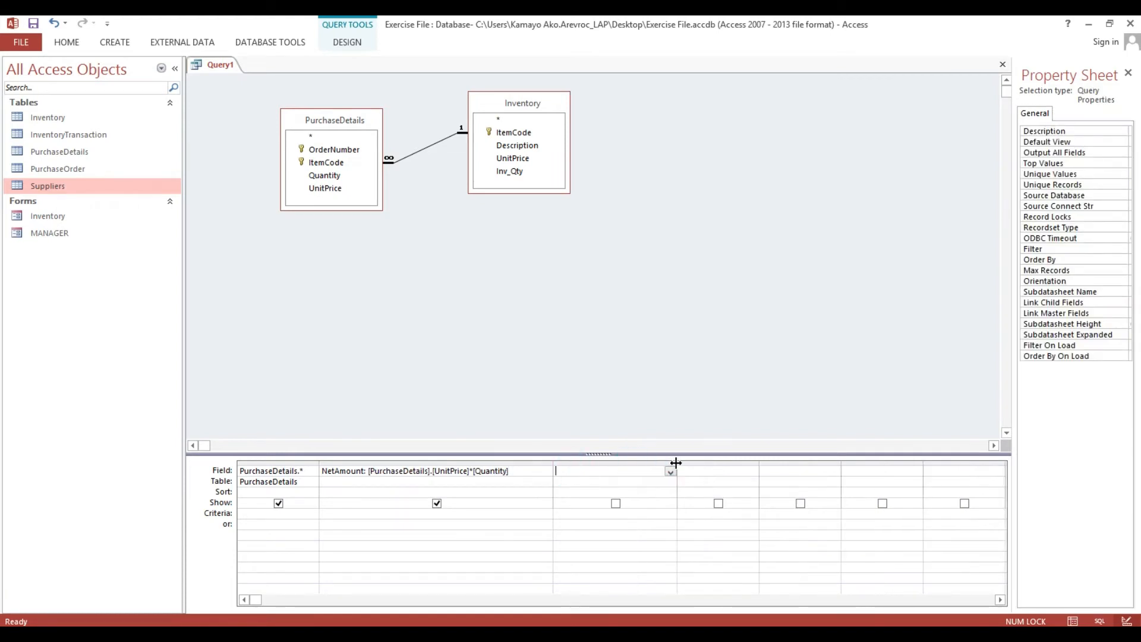
{"action": "double_click", "coordinate": [515, 148]}
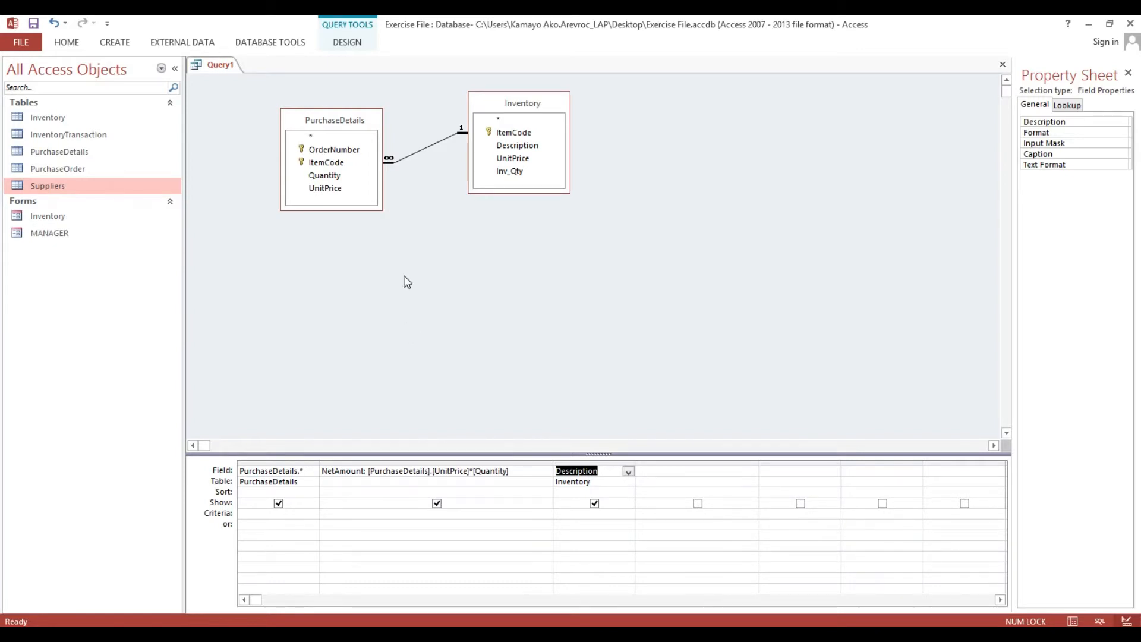
Save the query as PurchaseDetailsQry.
{"action": "key", "text": "ctrl+s"}
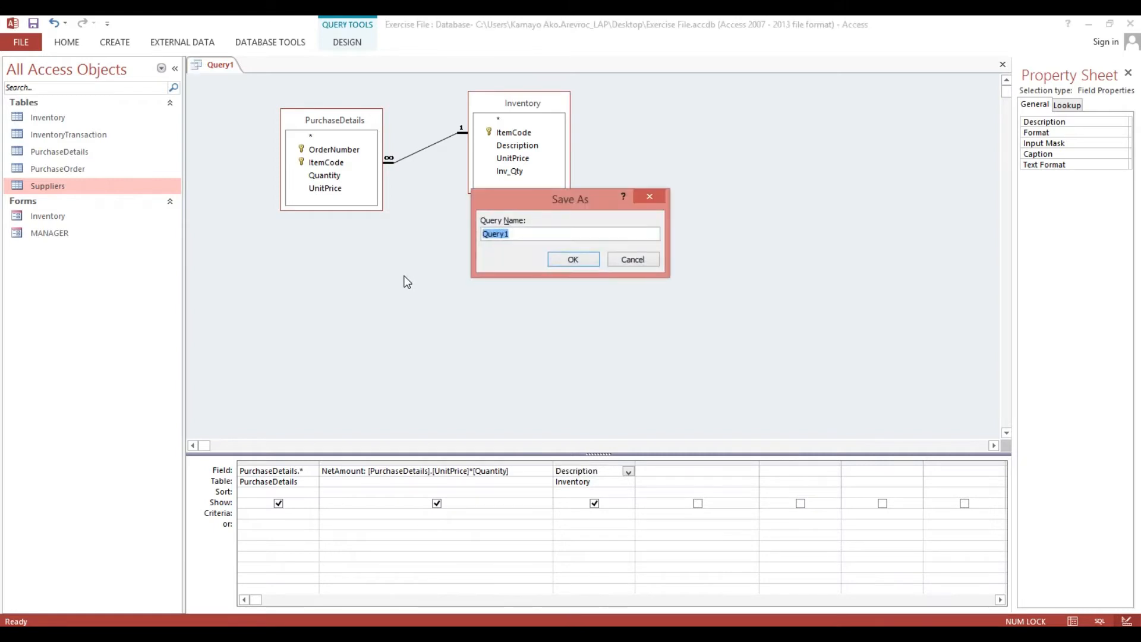
{"action": "type", "text": "Pu"}
{"action": "type", "text": "rchase"}
{"action": "type", "text": "Details"}
{"action": "type", "text": "Q"}
{"action": "type", "text": "r"}
{"action": "type", "text": "ry"}
{"action": "left_click", "coordinate": [573, 260]}
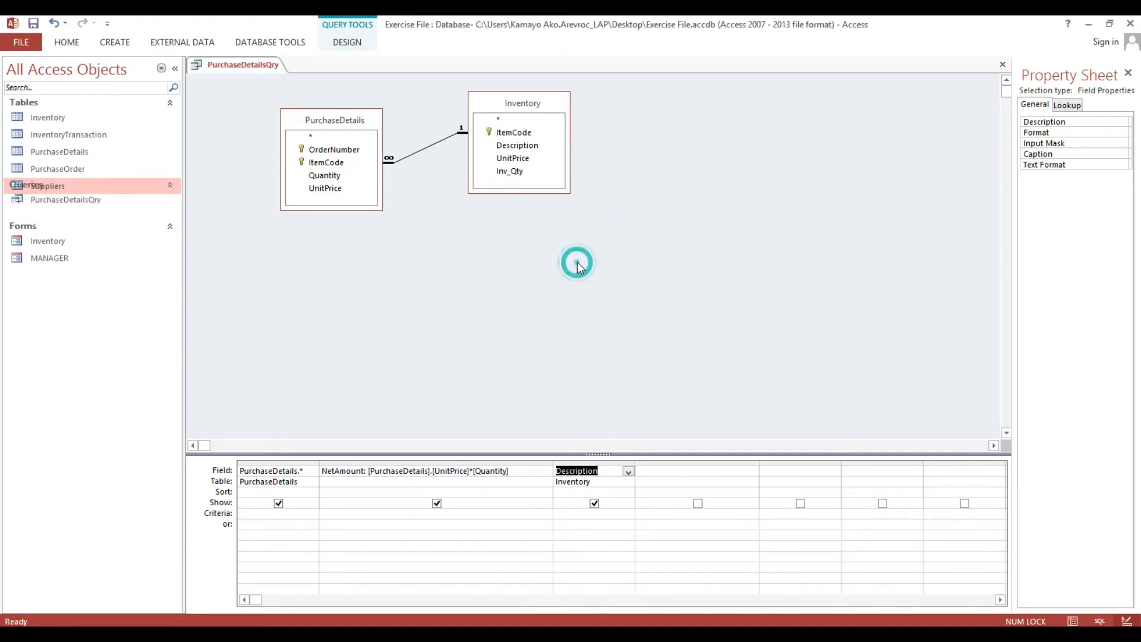
Widen the OrderNumber, ItemCode and UnitPrice datasheet columns, then close the query keeping the layout.
{"action": "double_click", "coordinate": [52, 212]}
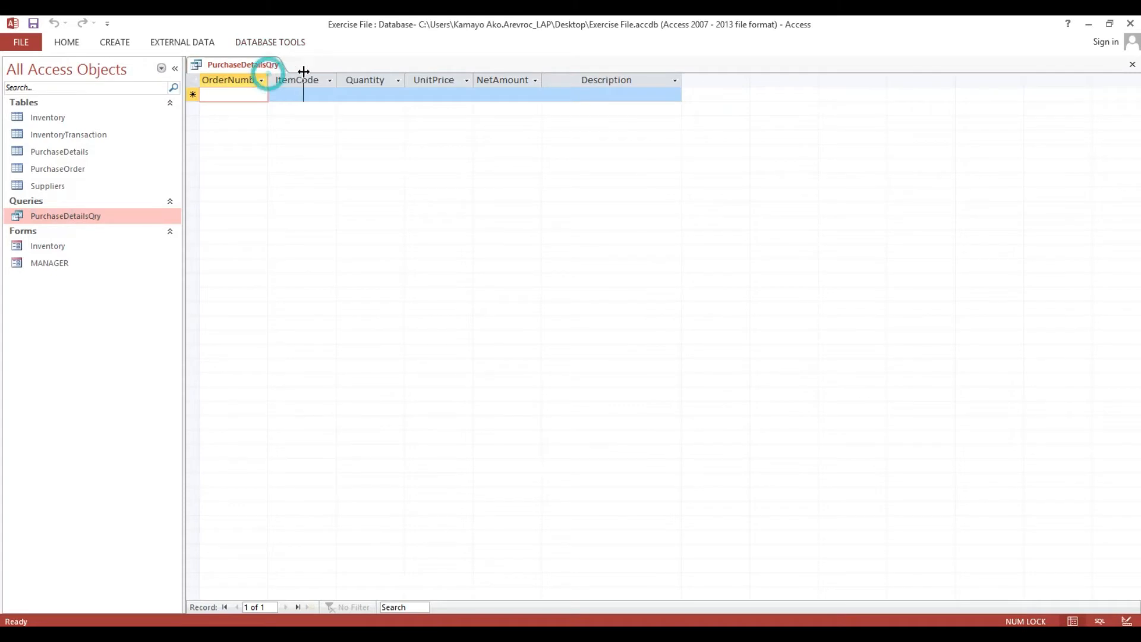
{"action": "double_click", "coordinate": [268, 74]}
{"action": "left_click_drag", "start_coordinate": [378, 80], "coordinate": [477, 78]}
{"action": "left_click_drag", "start_coordinate": [547, 79], "coordinate": [576, 79]}
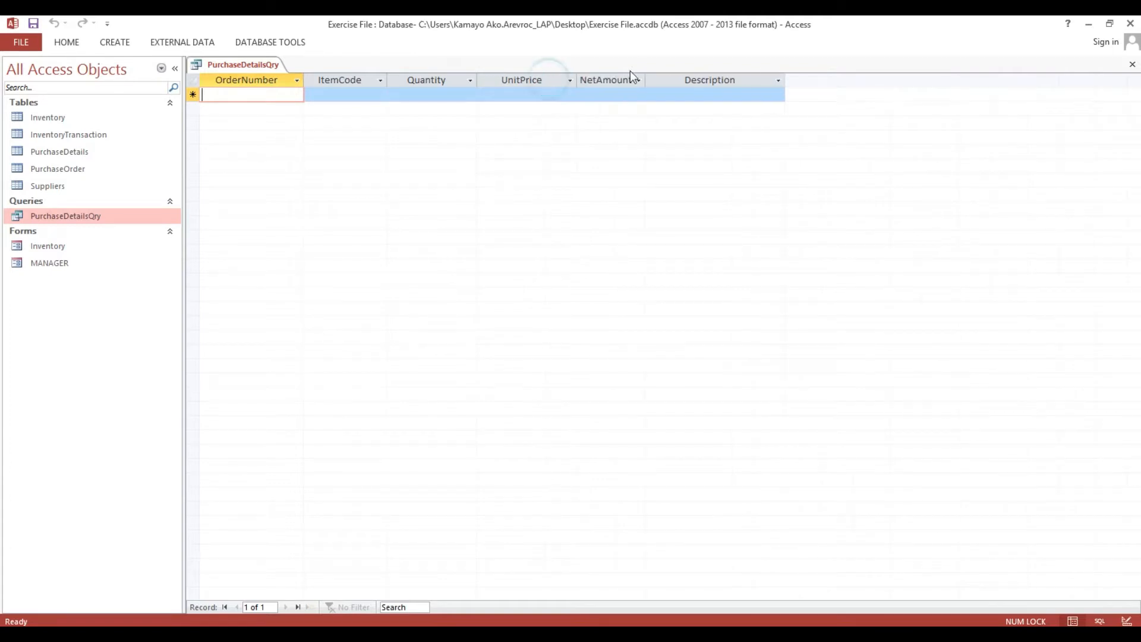
{"action": "left_click", "coordinate": [1131, 67]}
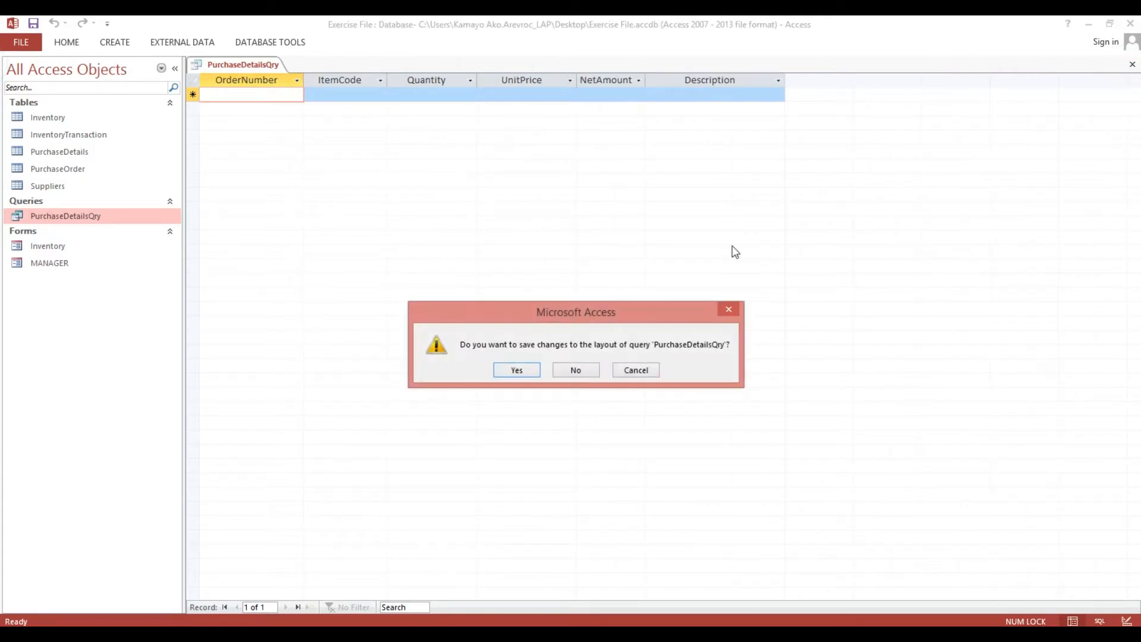
{"action": "left_click", "coordinate": [531, 375]}
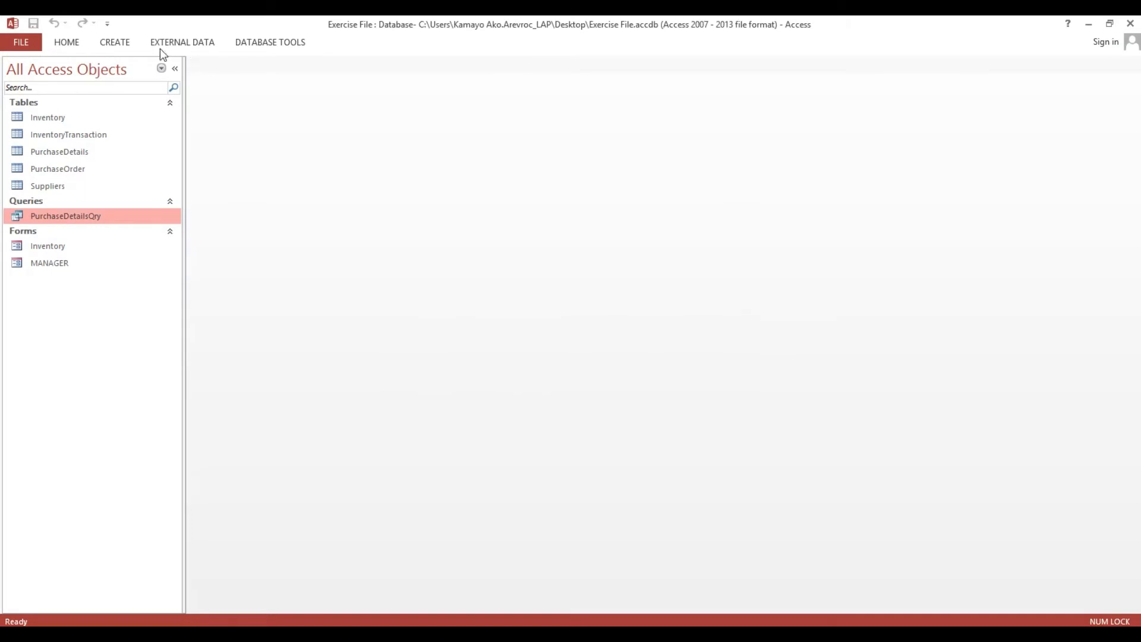
Create a new design-view query containing the Suppliers and PurchaseOrder tables.
{"action": "left_click", "coordinate": [128, 42]}
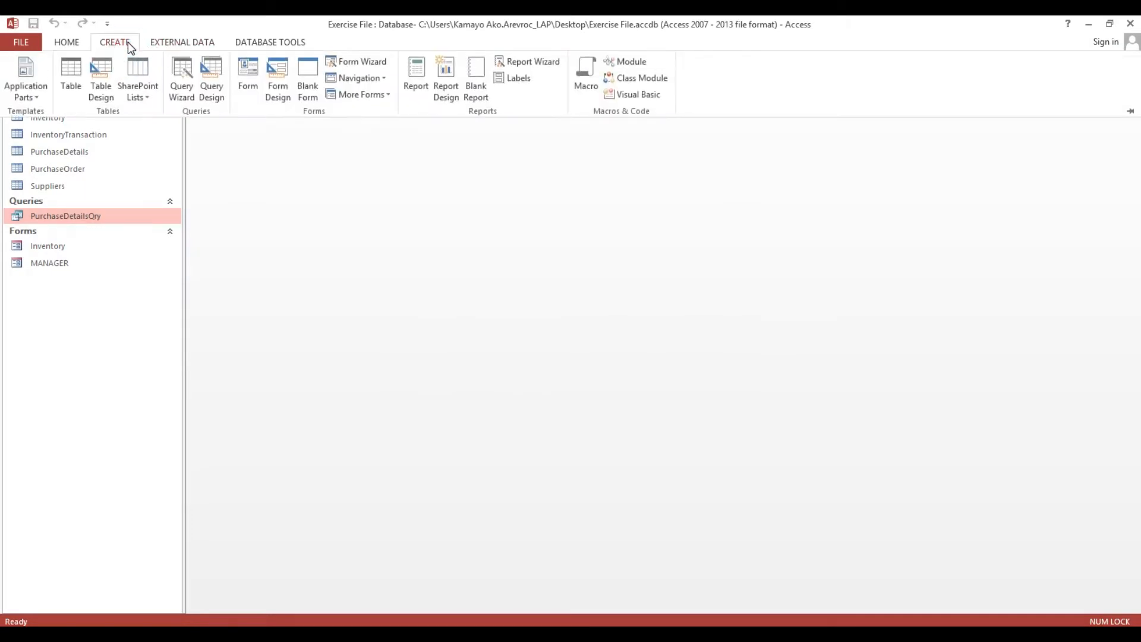
{"action": "left_click", "coordinate": [210, 74]}
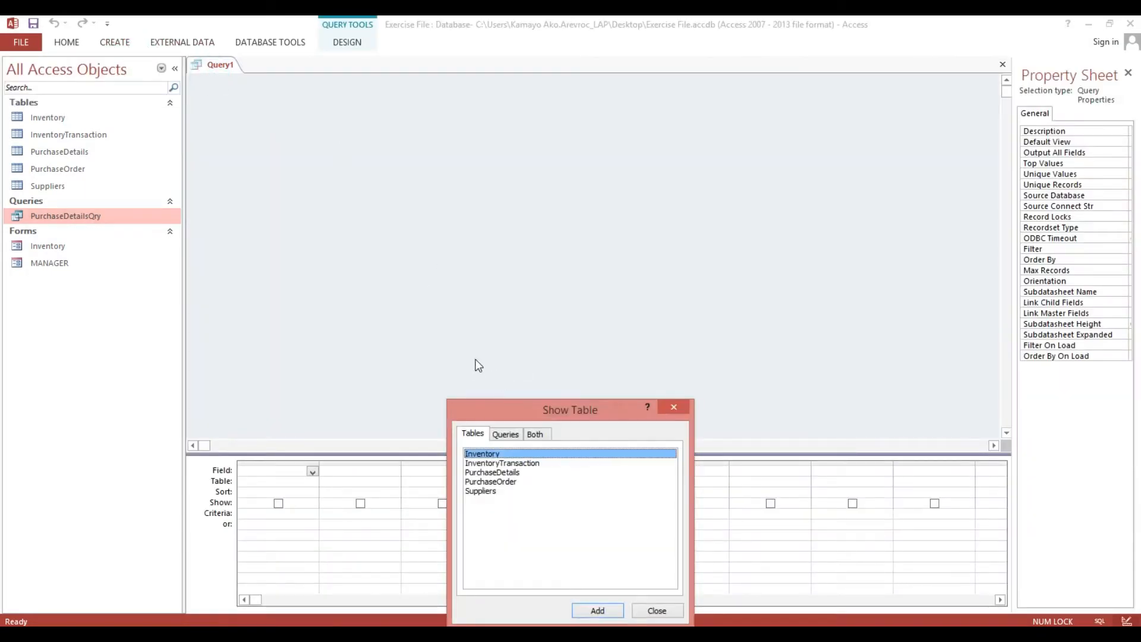
{"action": "left_click_drag", "start_coordinate": [483, 406], "coordinate": [473, 234]}
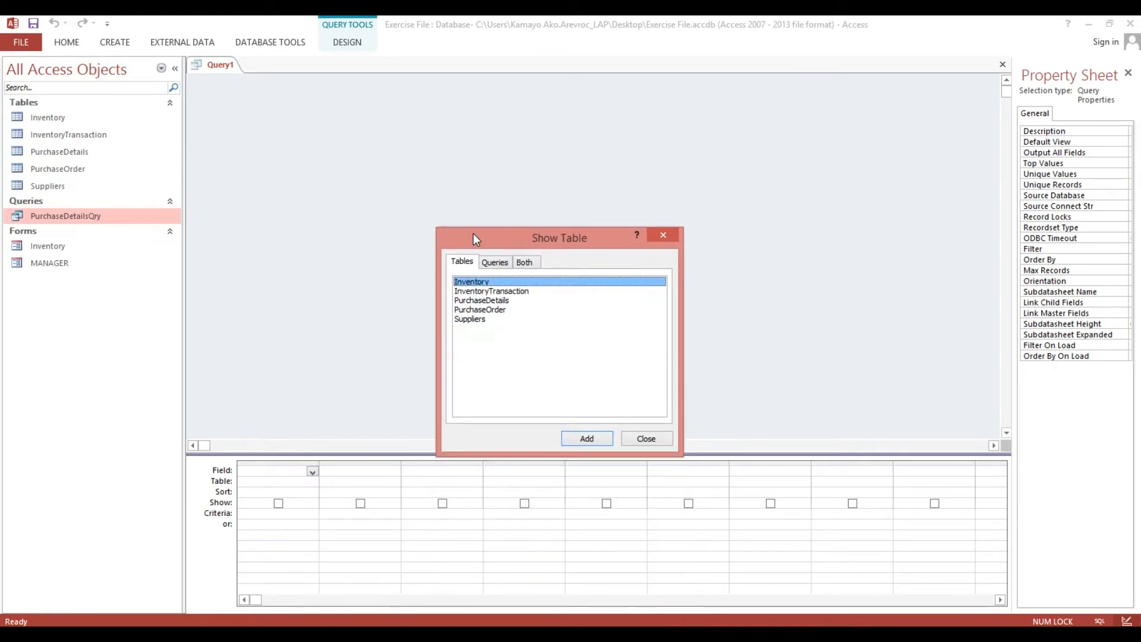
{"action": "left_click", "coordinate": [471, 319]}
{"action": "double_click", "coordinate": [469, 320]}
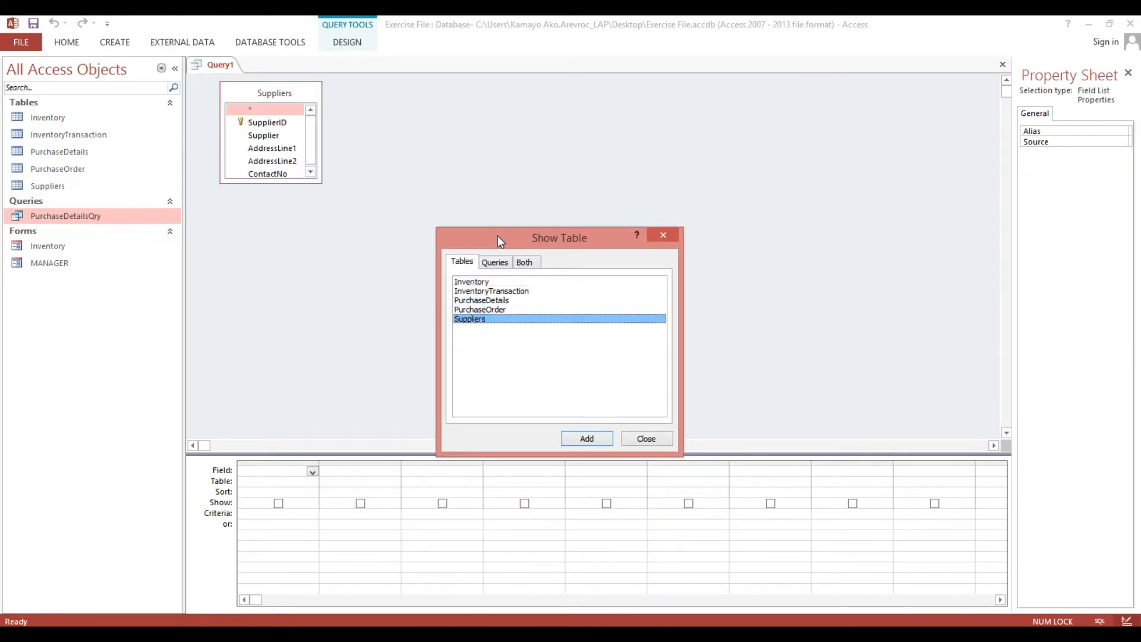
{"action": "left_click_drag", "start_coordinate": [498, 236], "coordinate": [513, 142]}
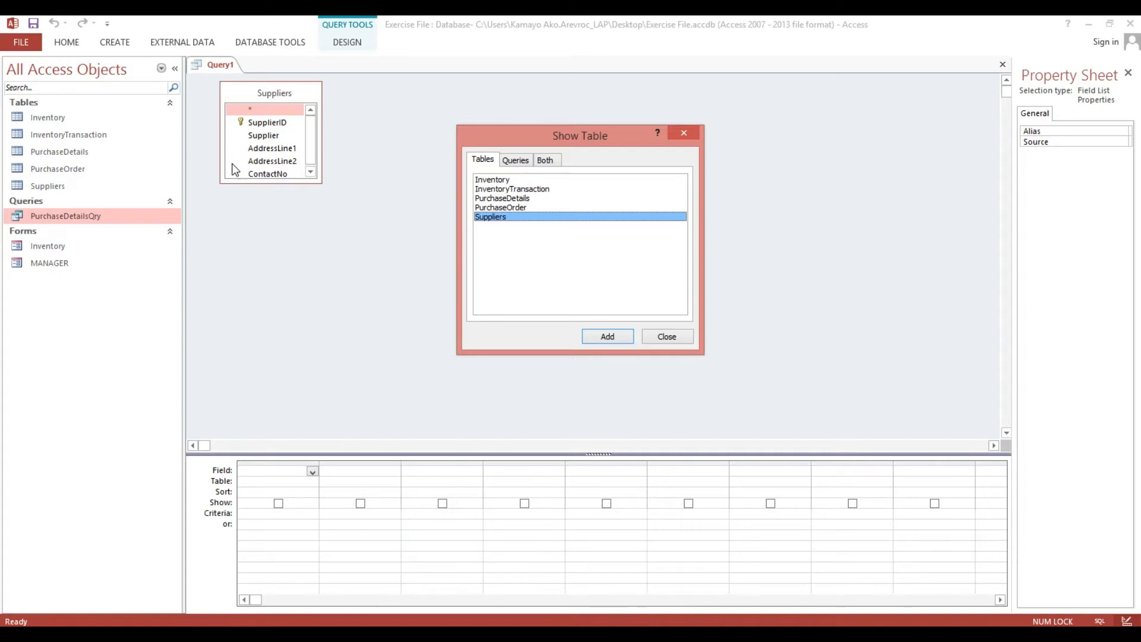
{"action": "double_click", "coordinate": [514, 209]}
{"action": "left_click", "coordinate": [667, 334]}
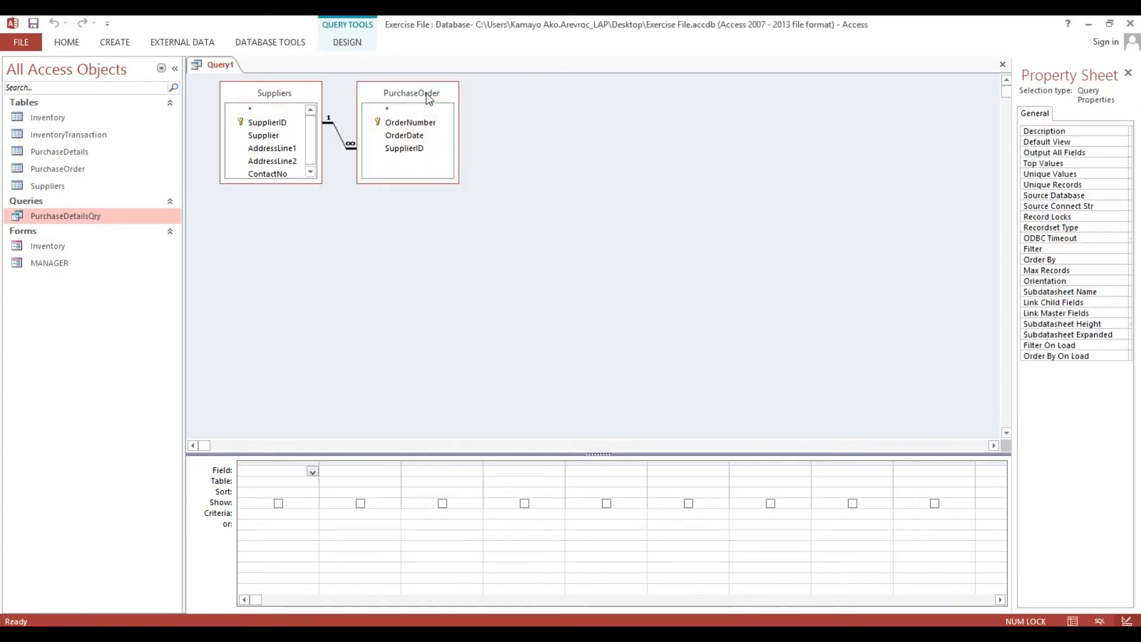
Add OrderNumber and OrderDate to the grid, sorting OrderDate ascending.
{"action": "left_click_drag", "start_coordinate": [428, 95], "coordinate": [493, 126]}
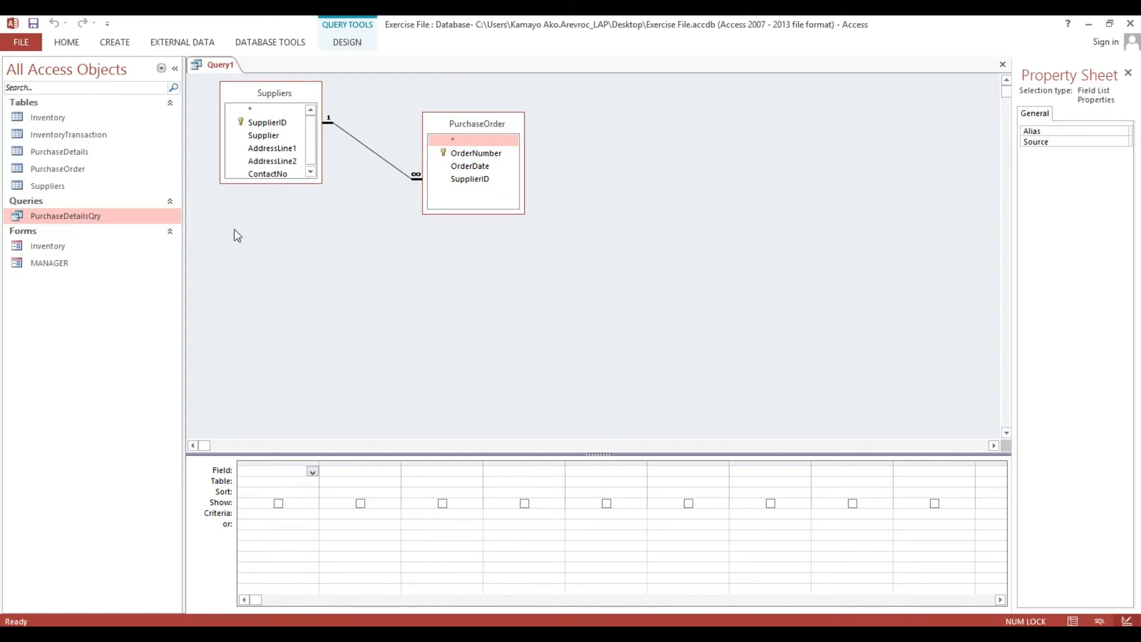
{"action": "left_click_drag", "start_coordinate": [322, 182], "coordinate": [327, 209]}
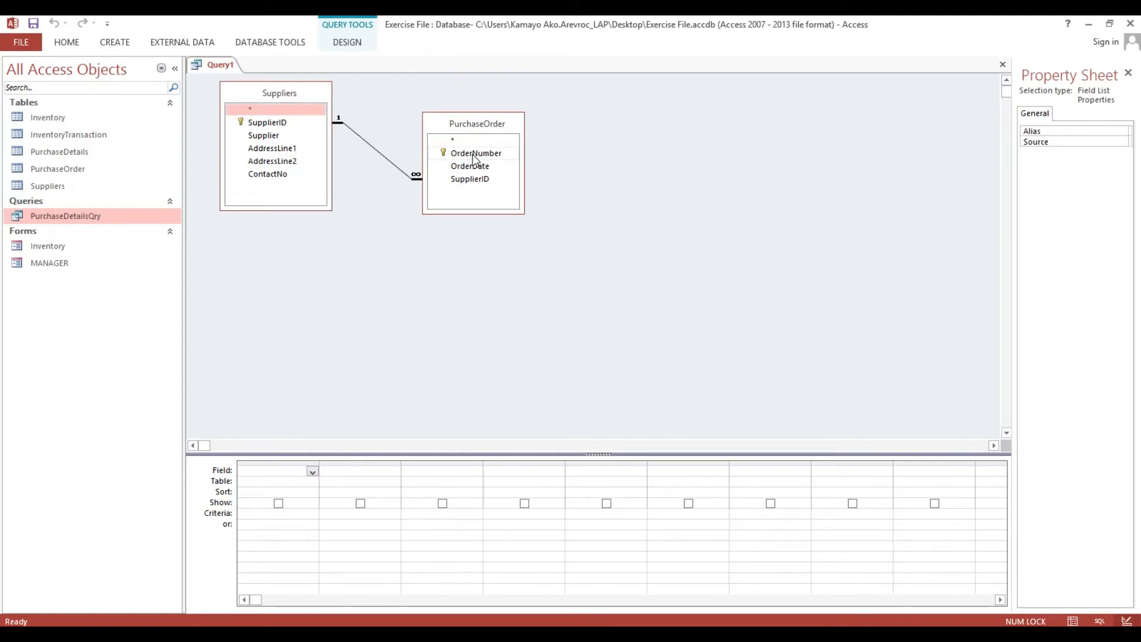
{"action": "left_click_drag", "start_coordinate": [473, 155], "coordinate": [270, 466]}
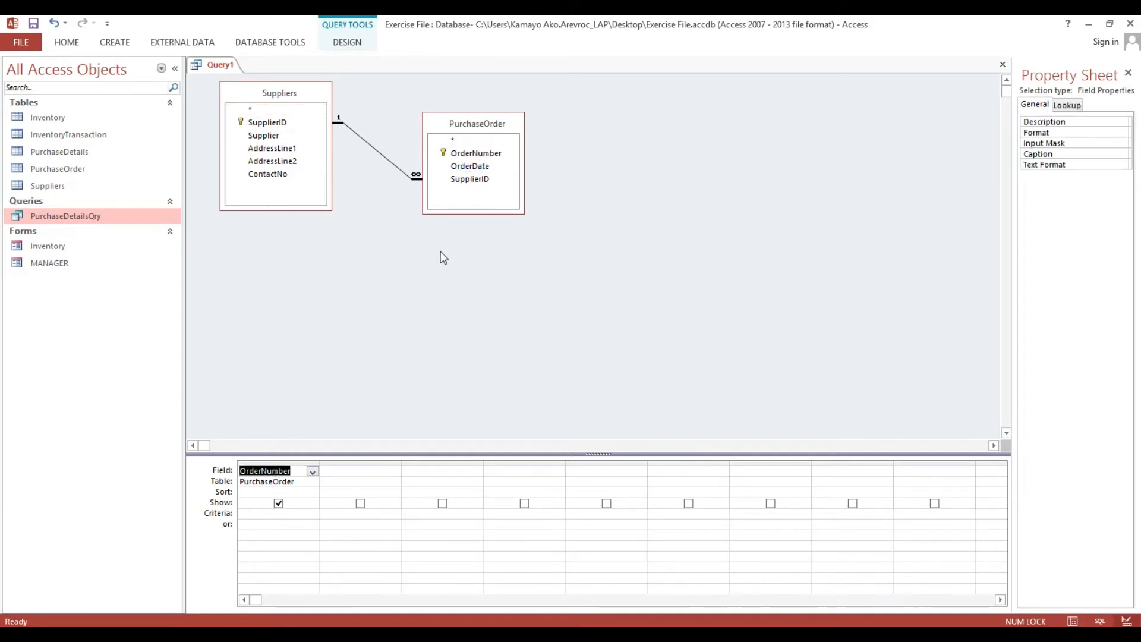
{"action": "double_click", "coordinate": [463, 166]}
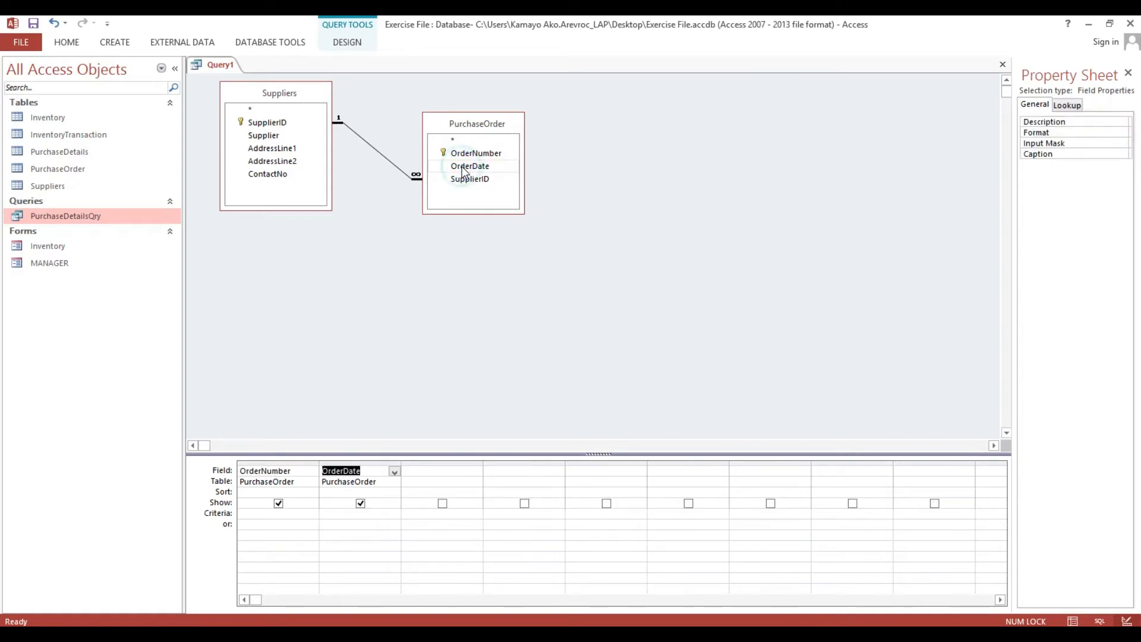
{"action": "double_click", "coordinate": [330, 493]}
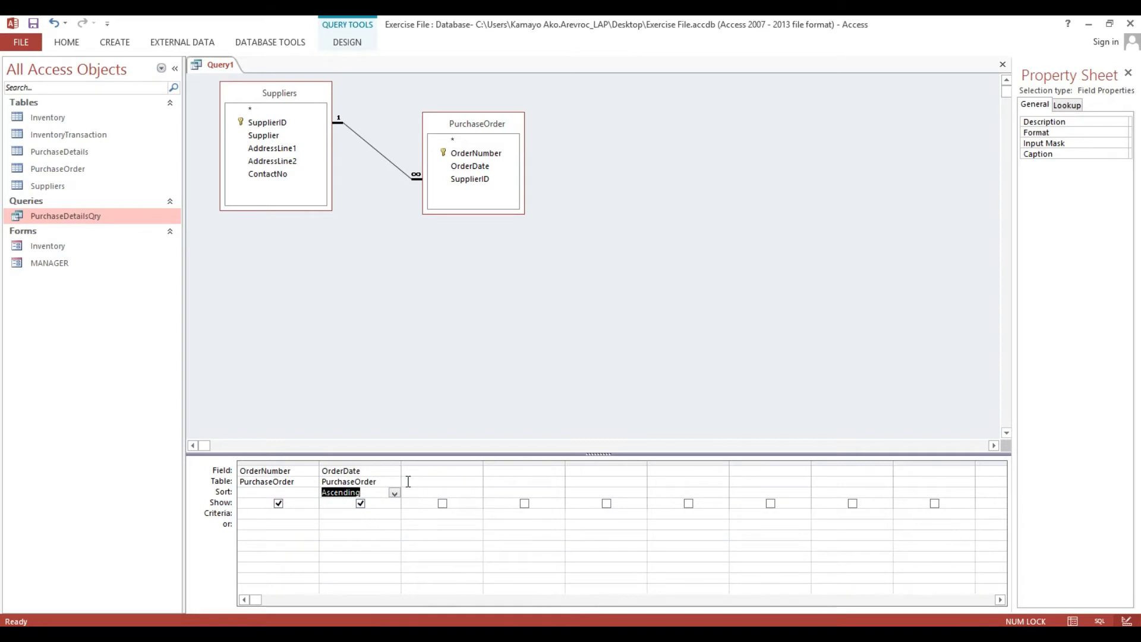
Add Suppliers' SupplierID, Supplier, AddressLine1, AddressLine2 and ContactNo to the grid.
{"action": "double_click", "coordinate": [257, 123]}
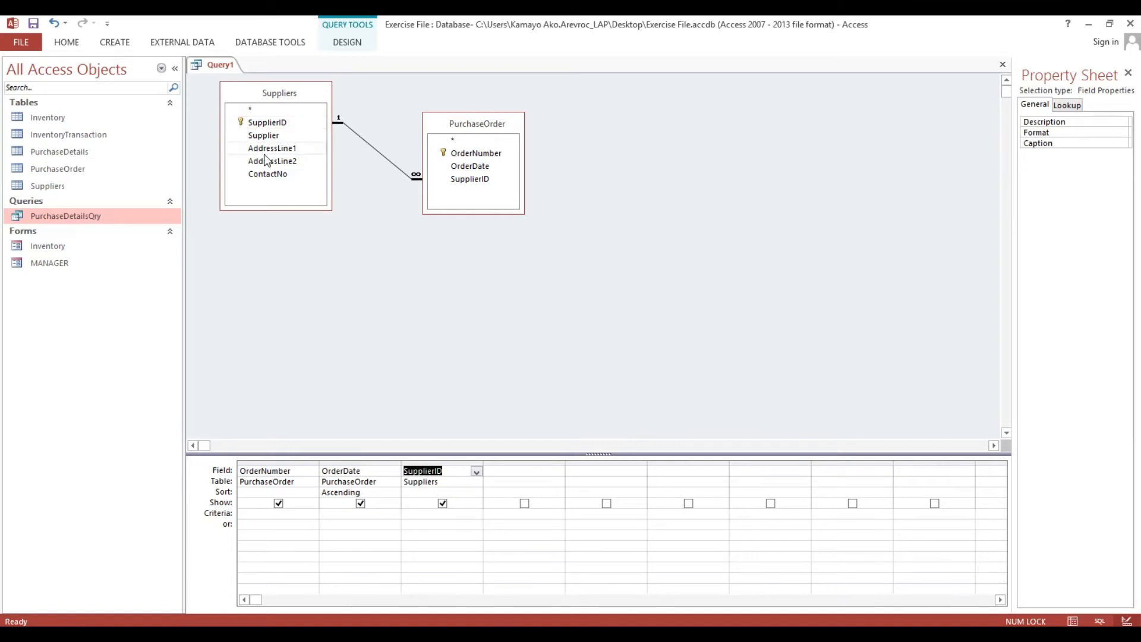
{"action": "double_click", "coordinate": [264, 136]}
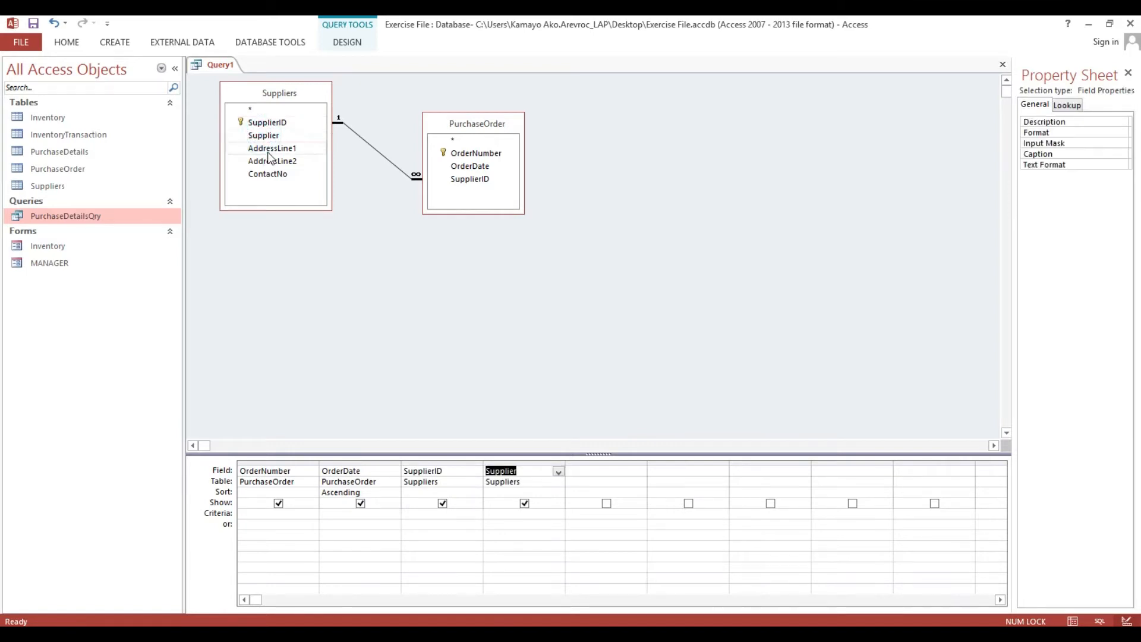
{"action": "double_click", "coordinate": [271, 149]}
{"action": "double_click", "coordinate": [270, 161]}
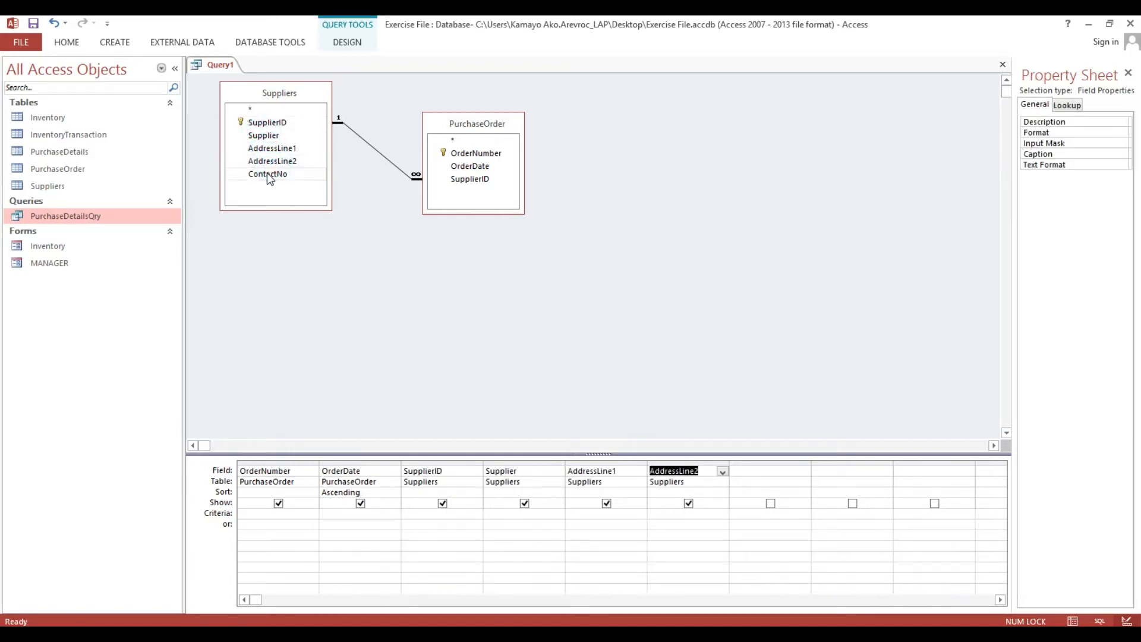
{"action": "double_click", "coordinate": [268, 174]}
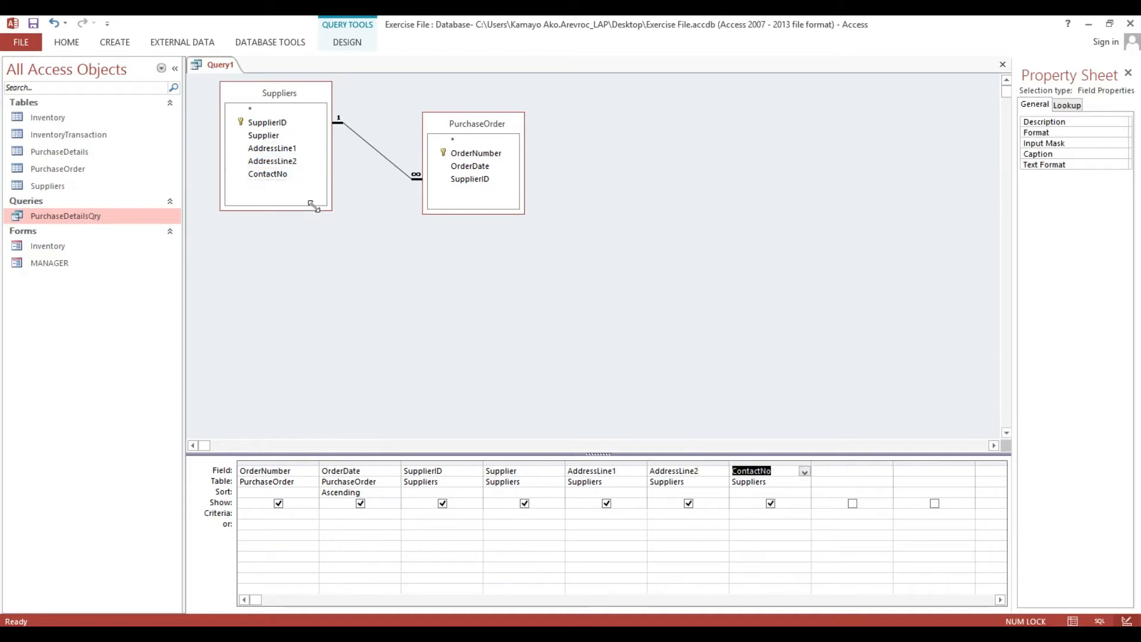
{"action": "left_click_drag", "start_coordinate": [454, 125], "coordinate": [470, 110]}
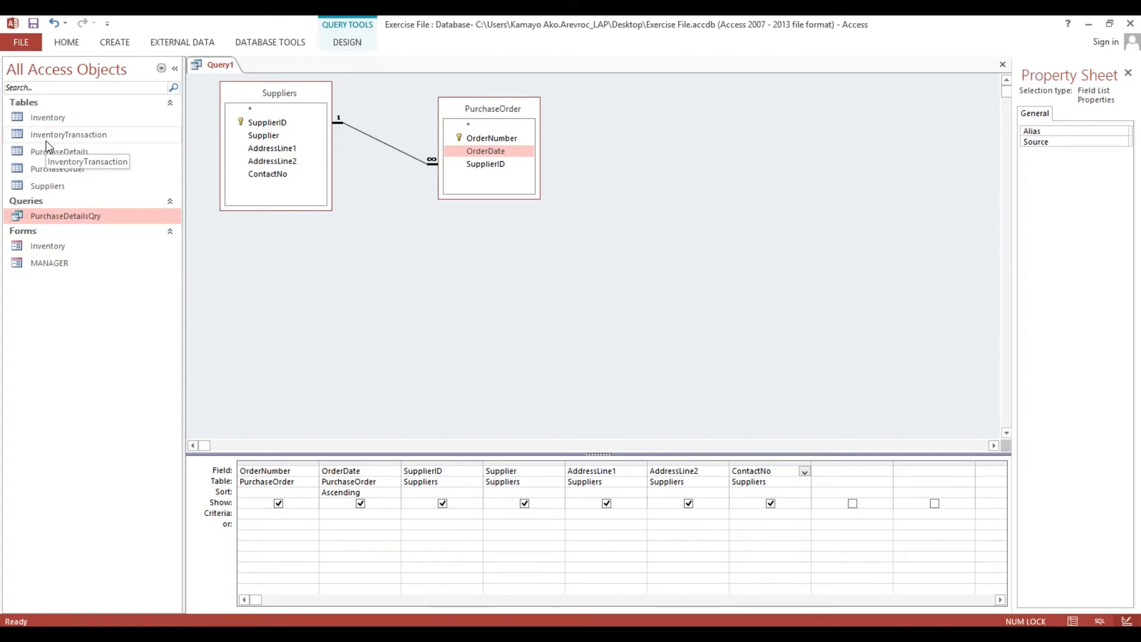
Save the query as PurchaseOrderQry.
{"action": "key", "text": "ctrl+s"}
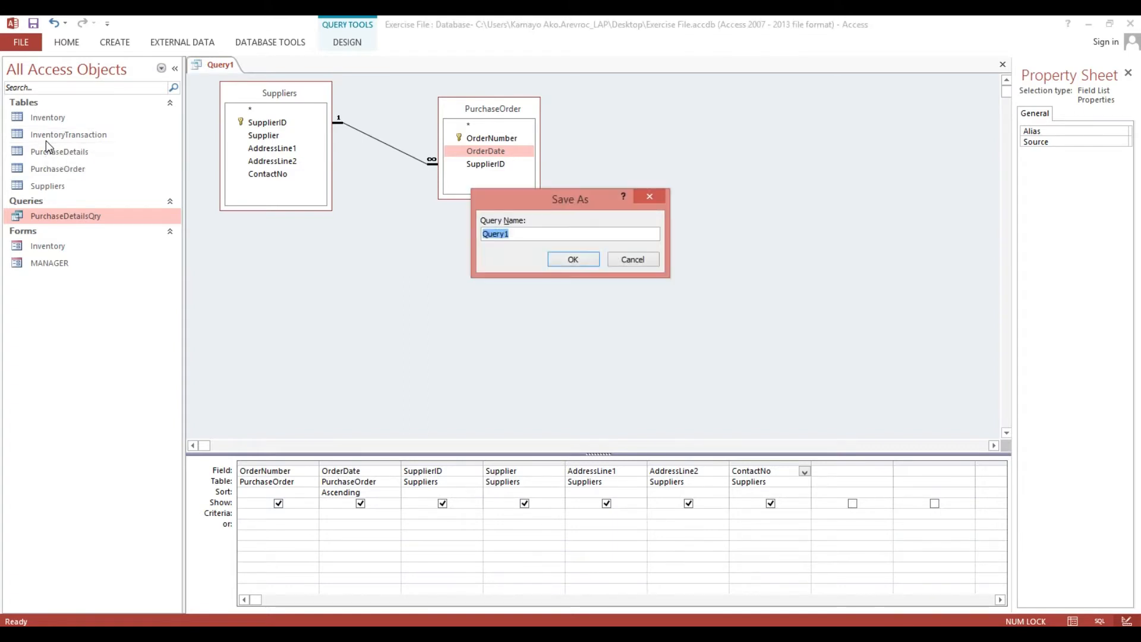
{"action": "type", "text": "PurchaseOrderQty"}
{"action": "key", "text": "BackSpace"}
{"action": "key", "text": "BackSpace"}
{"action": "type", "text": "ry"}
{"action": "left_click", "coordinate": [573, 262]}
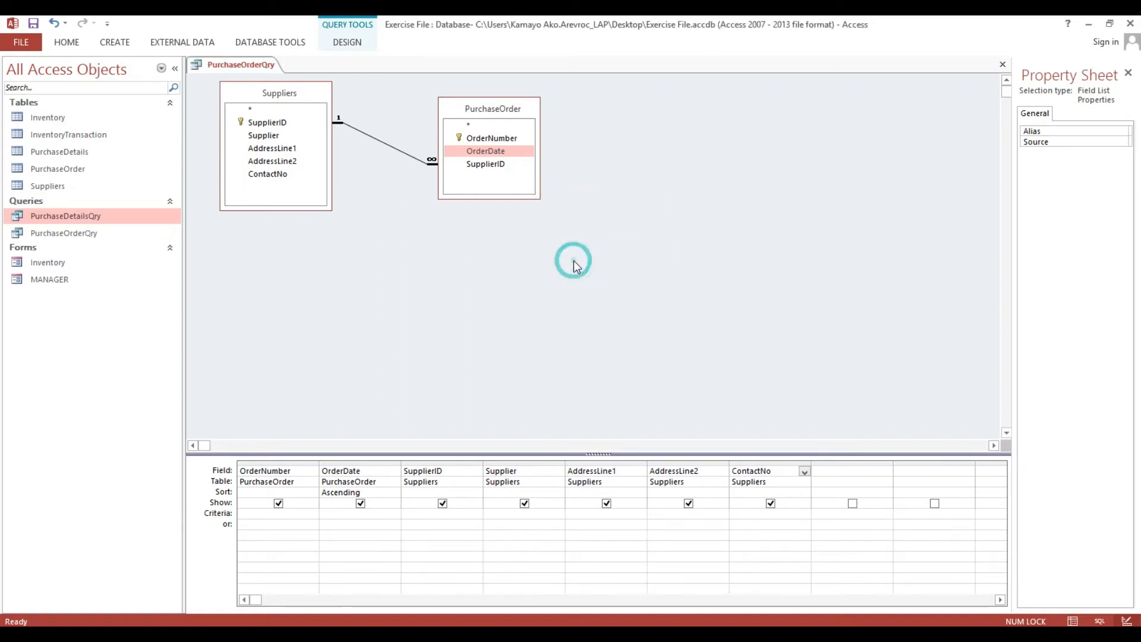
Run the query to check its results, then return to Design view.
{"action": "left_click", "coordinate": [66, 42]}
{"action": "left_click", "coordinate": [19, 70]}
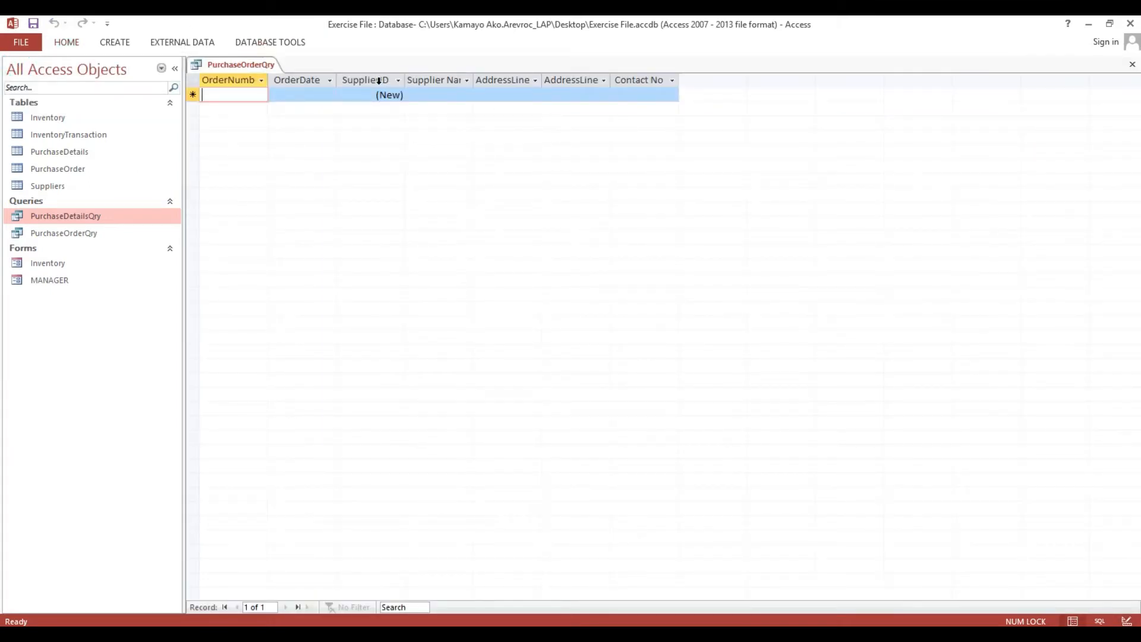
{"action": "left_click", "coordinate": [72, 43]}
{"action": "left_click", "coordinate": [19, 69]}
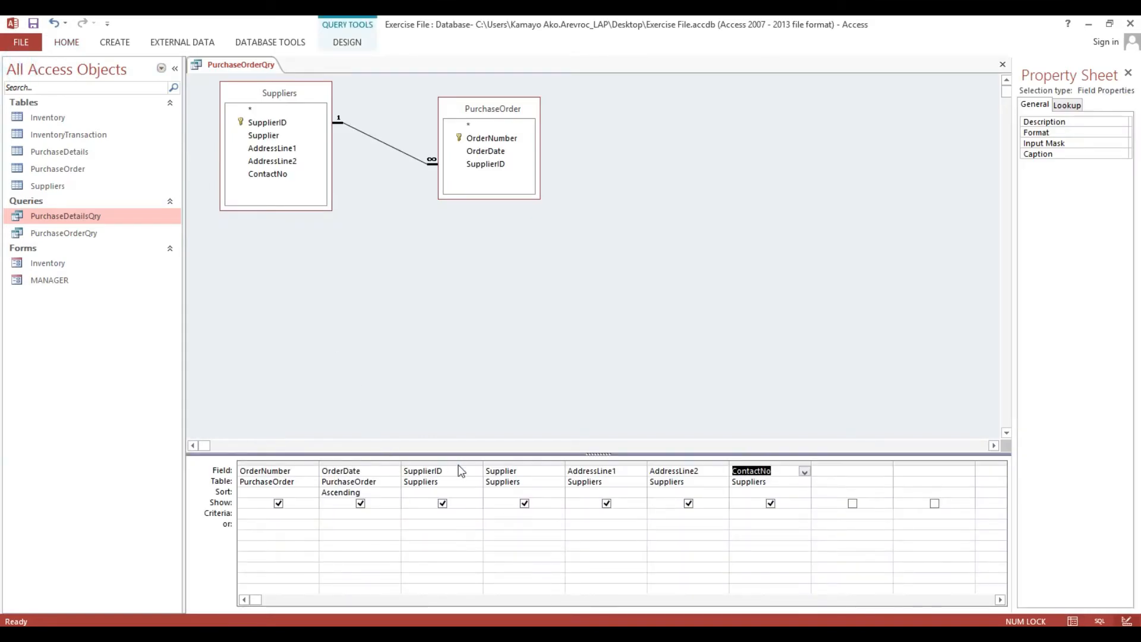
Replace the Suppliers SupplierID column with PurchaseOrder's SupplierID and view the results.
{"action": "left_click", "coordinate": [424, 464]}
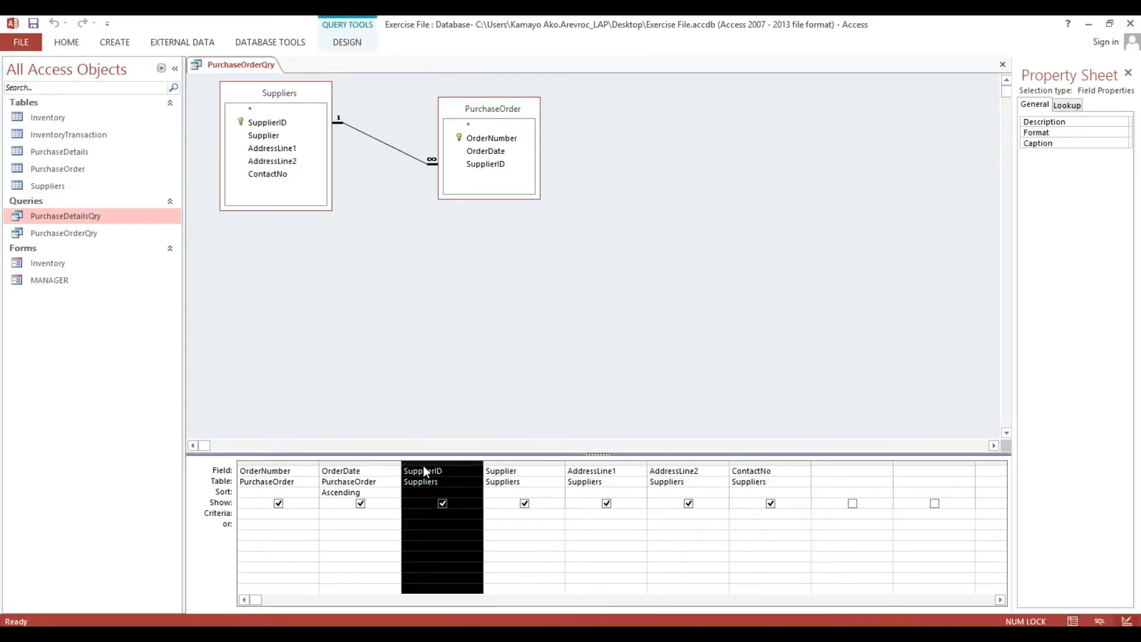
{"action": "right_click", "coordinate": [423, 470]}
{"action": "left_click", "coordinate": [459, 511]}
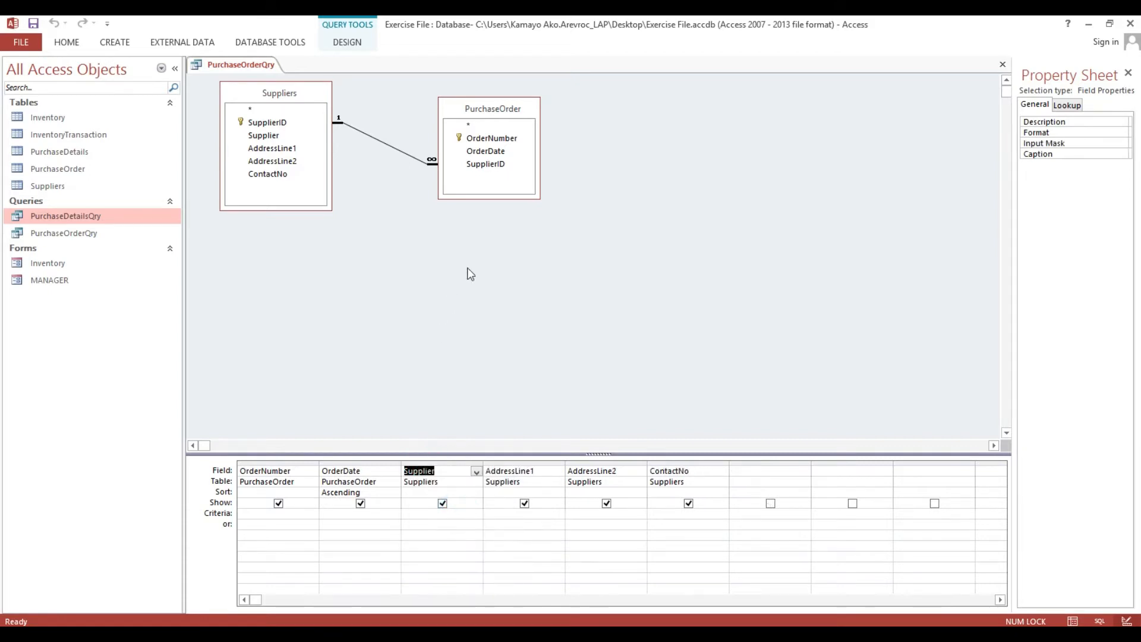
{"action": "left_click", "coordinate": [494, 166]}
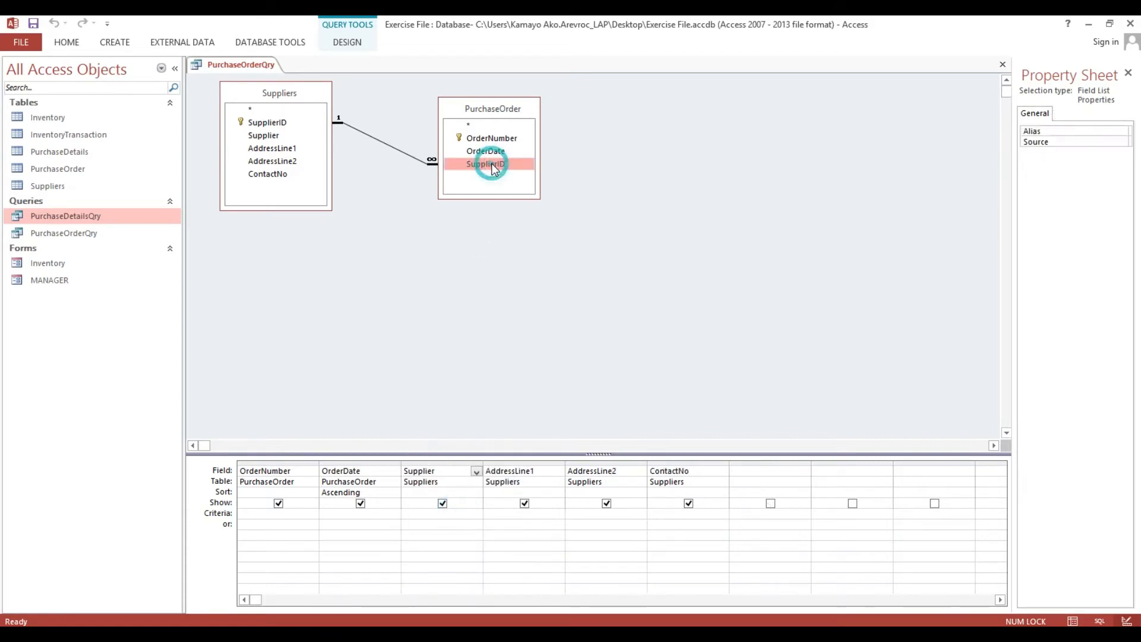
{"action": "left_click_drag", "start_coordinate": [491, 164], "coordinate": [414, 474]}
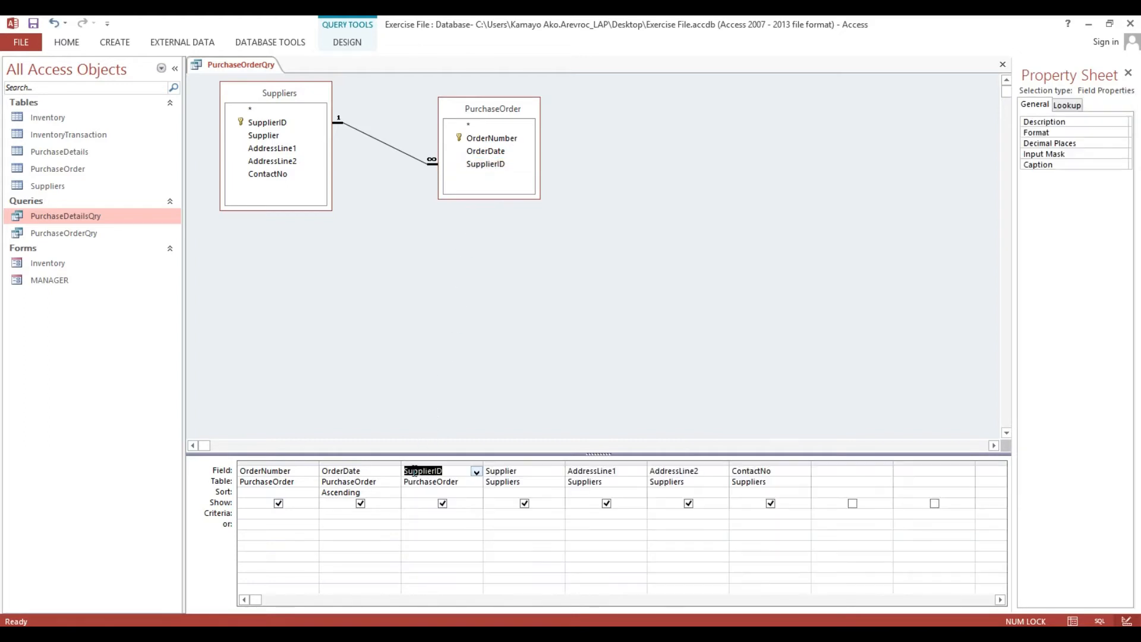
{"action": "left_click", "coordinate": [67, 42]}
{"action": "left_click", "coordinate": [18, 68]}
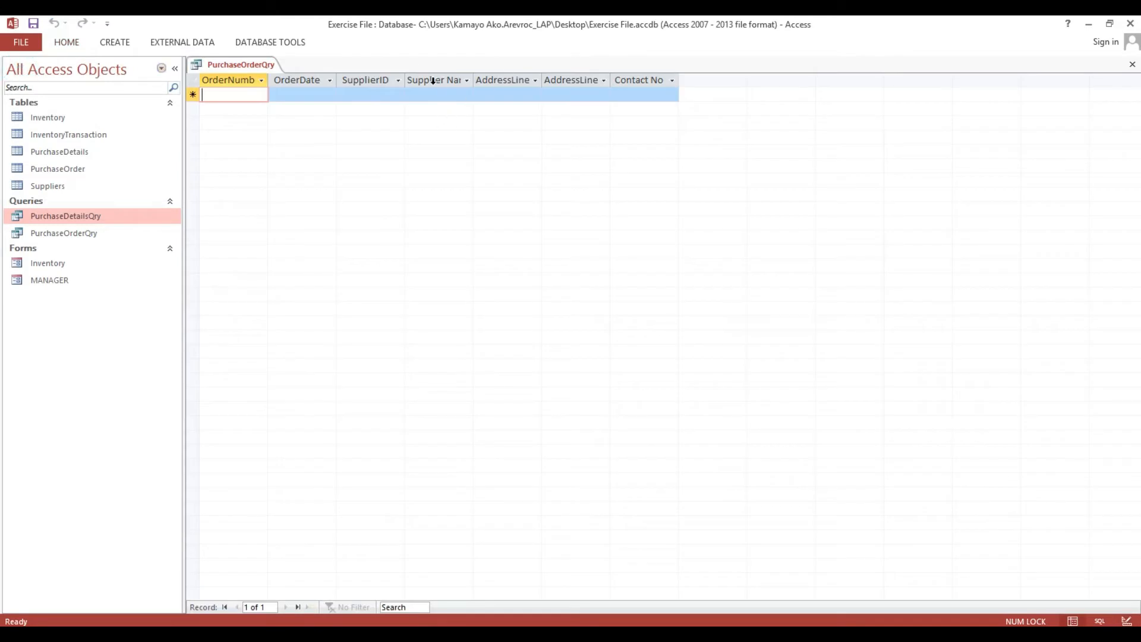
Widen the SupplierID and Supplier Name columns and close PurchaseOrderQry, saving changes.
{"action": "left_click_drag", "start_coordinate": [405, 80], "coordinate": [427, 80]}
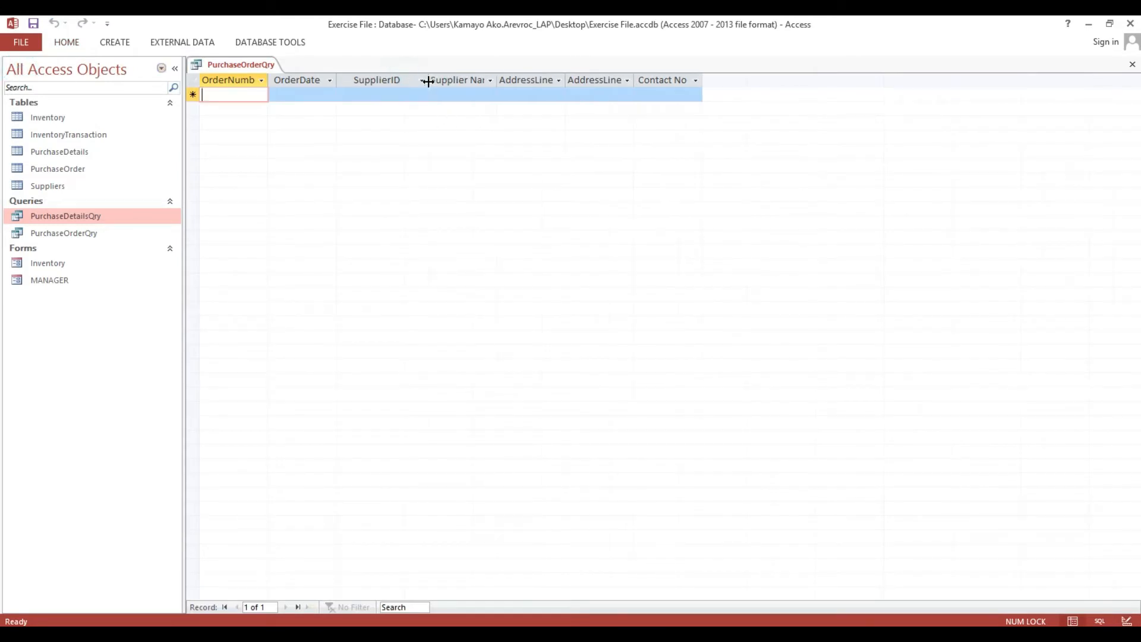
{"action": "left_click_drag", "start_coordinate": [498, 80], "coordinate": [622, 81]}
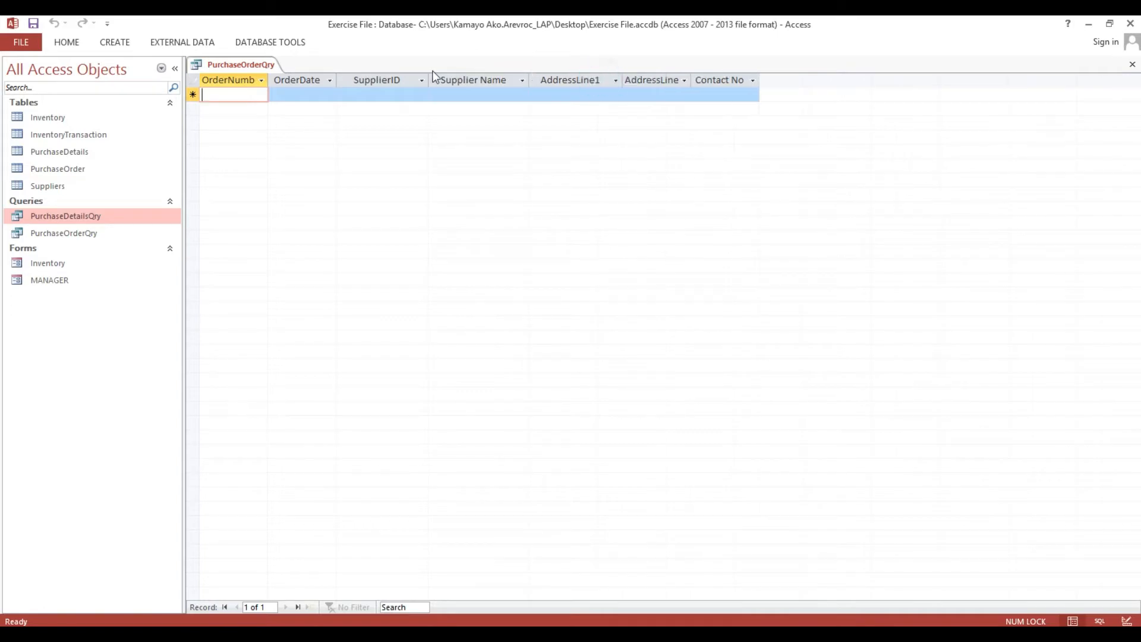
{"action": "left_click", "coordinate": [1132, 64]}
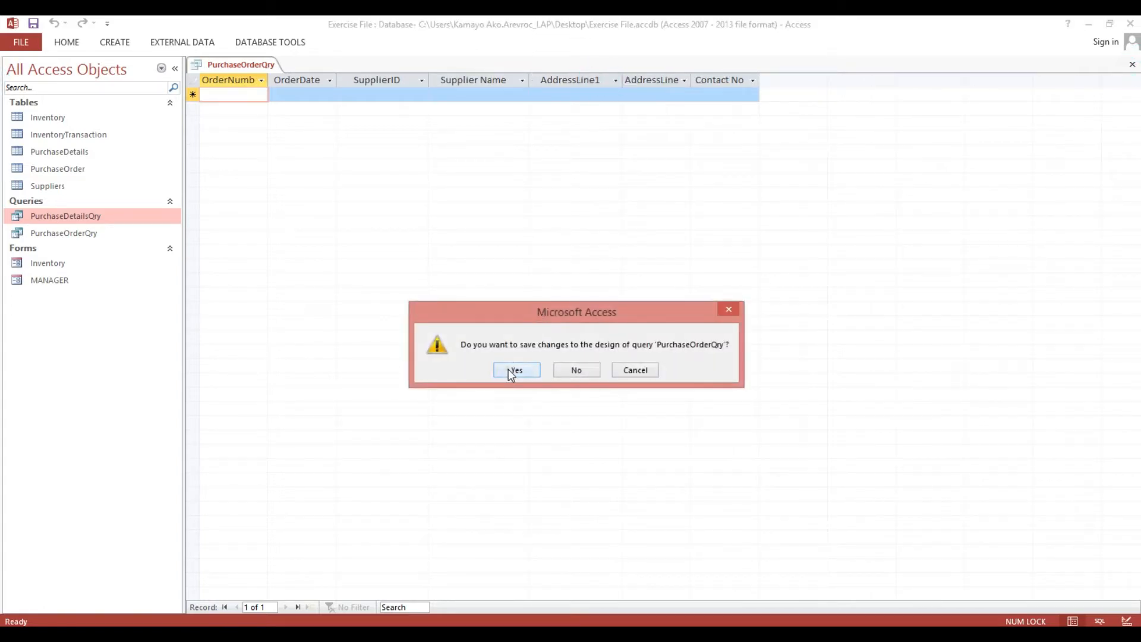
{"action": "left_click", "coordinate": [512, 372]}
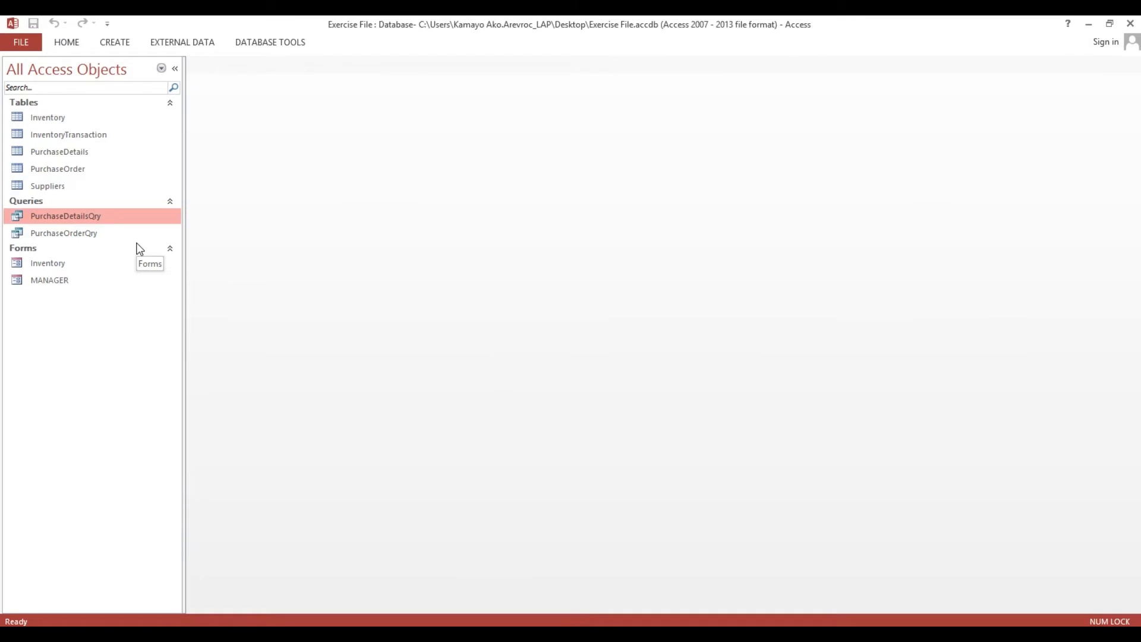
Create a new design-view query on the Inventory table and place ItemCode in the grid.
{"action": "left_click", "coordinate": [127, 43]}
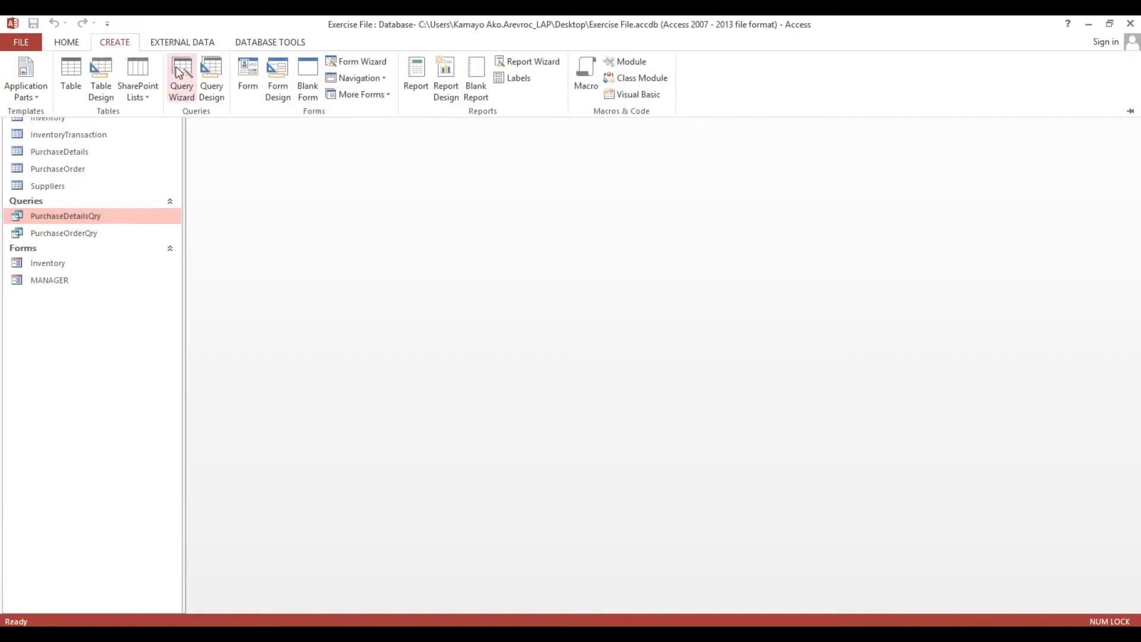
{"action": "left_click", "coordinate": [209, 72]}
{"action": "left_click", "coordinate": [497, 412]}
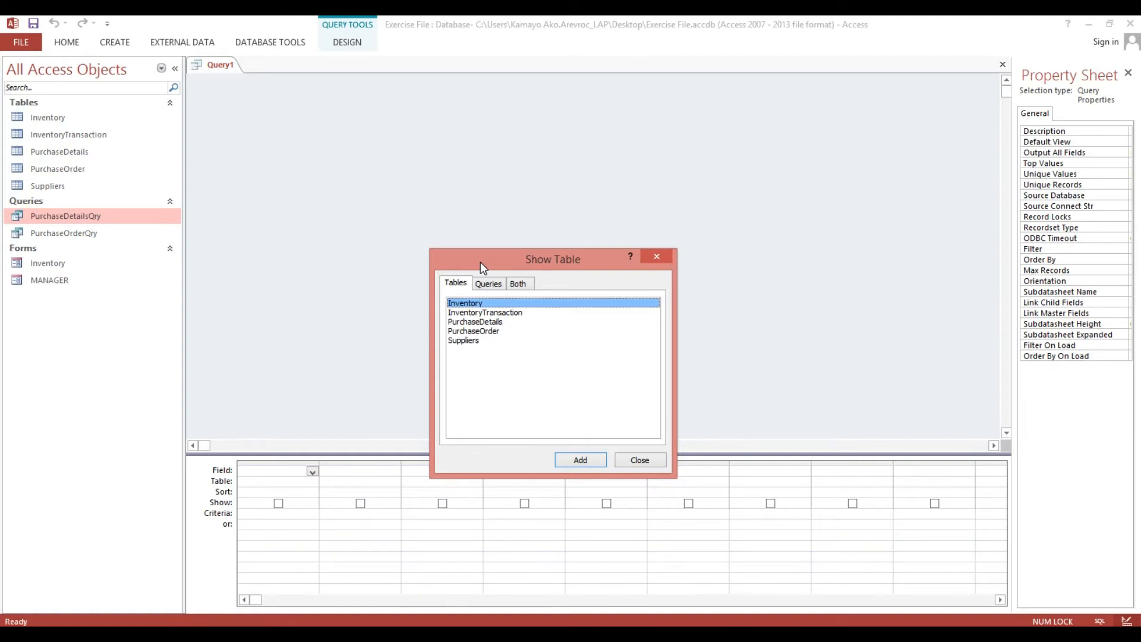
{"action": "double_click", "coordinate": [473, 305]}
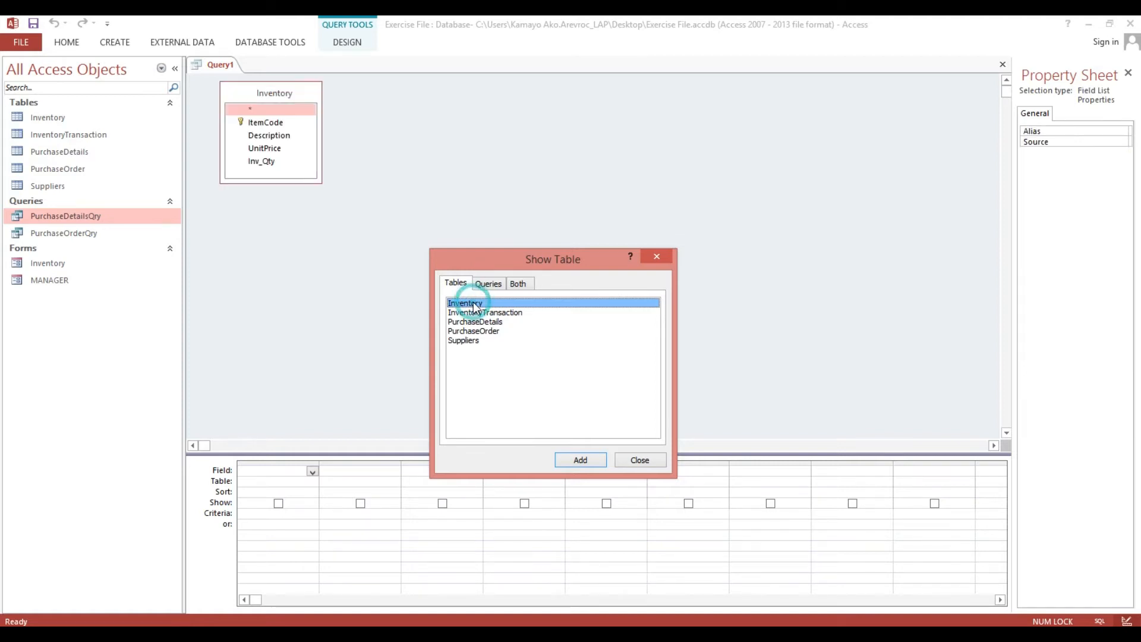
{"action": "left_click", "coordinate": [648, 461]}
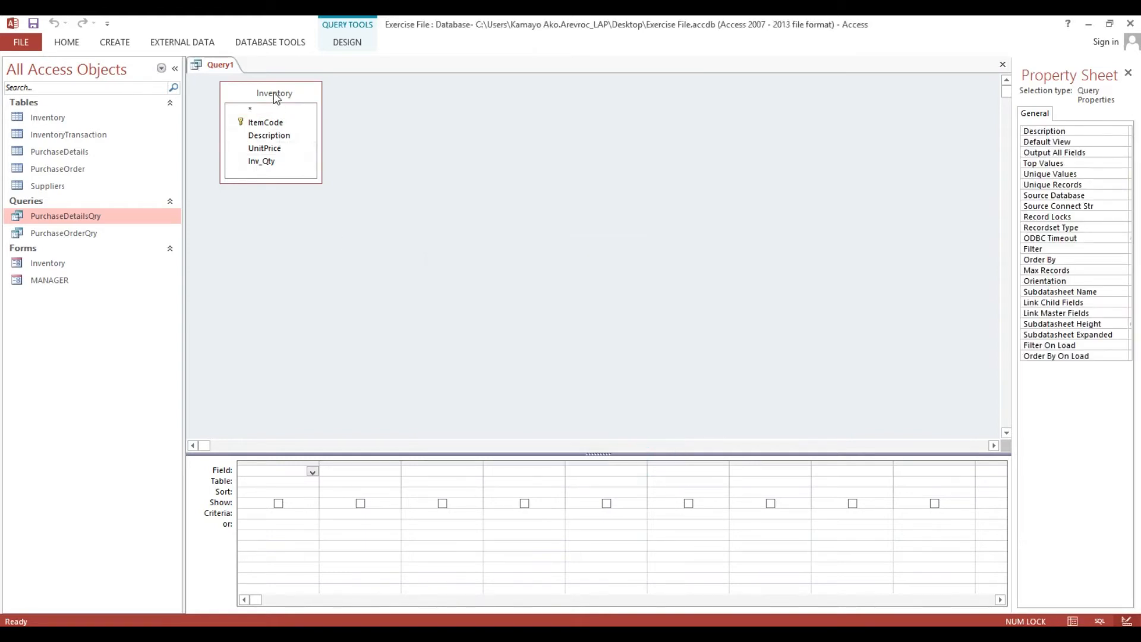
{"action": "left_click_drag", "start_coordinate": [273, 92], "coordinate": [277, 469]}
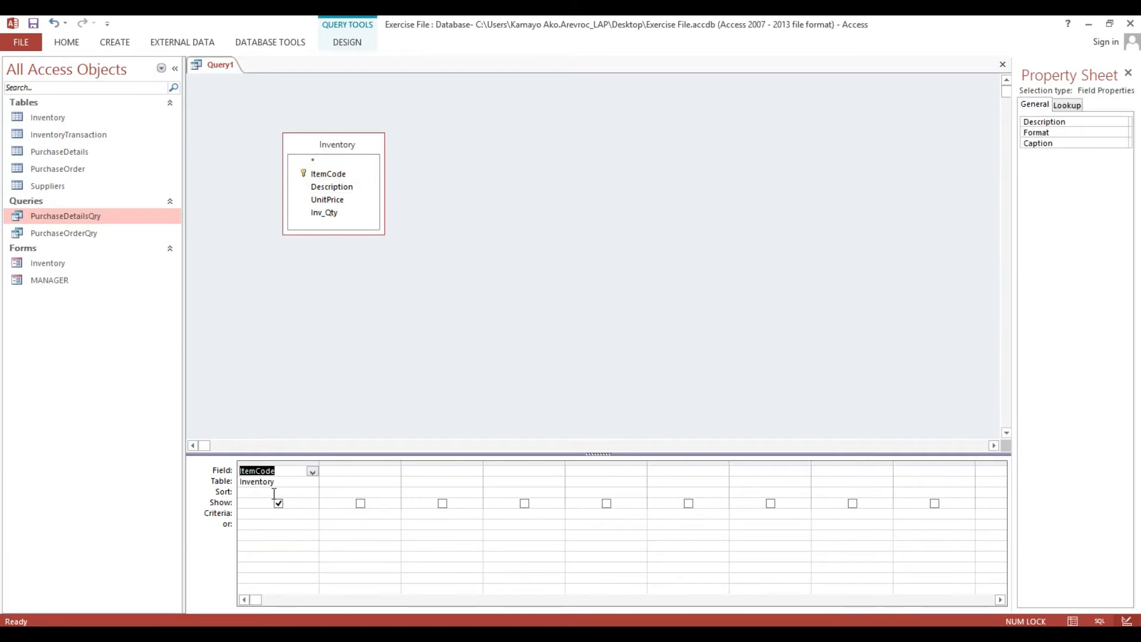
Turn on the Total row in the query design grid.
{"action": "right_click", "coordinate": [273, 493]}
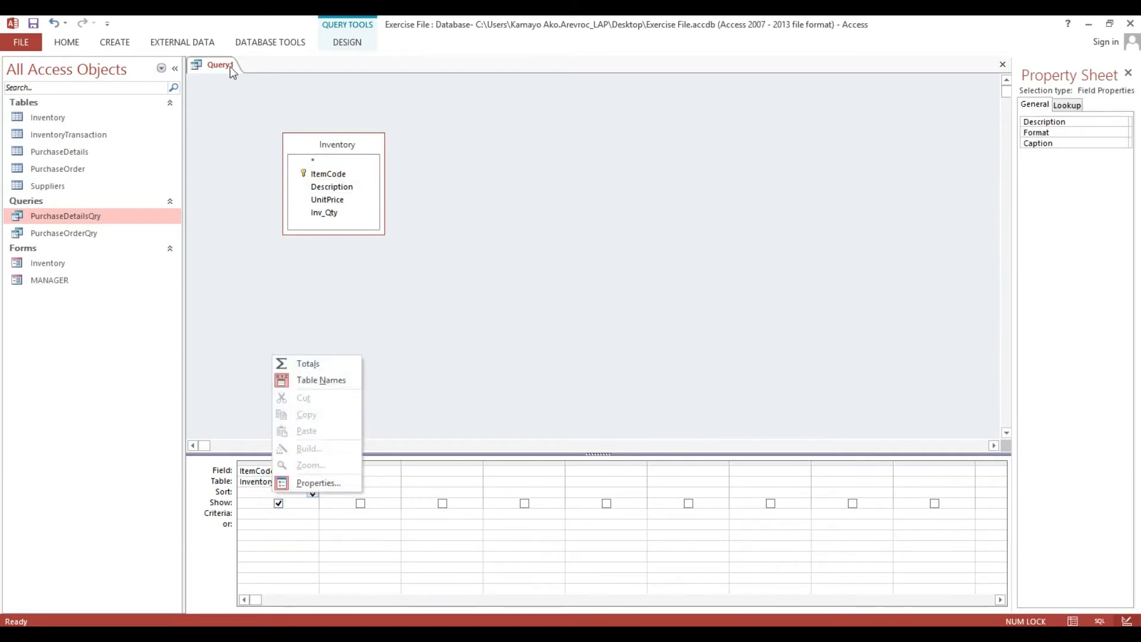
{"action": "left_click", "coordinate": [337, 43]}
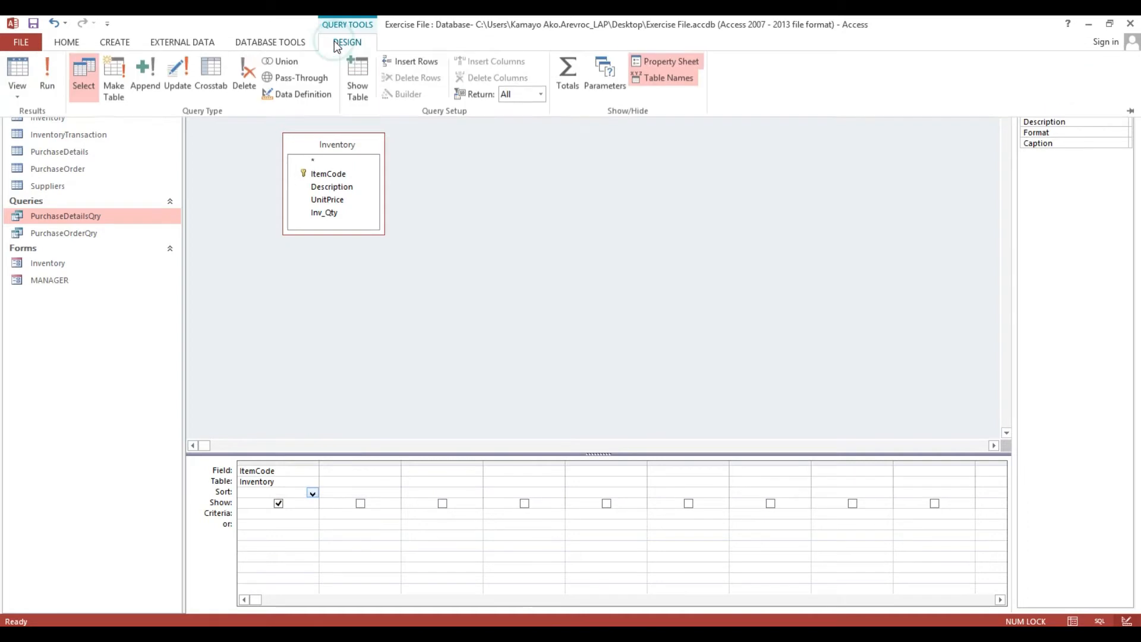
{"action": "left_click", "coordinate": [566, 66]}
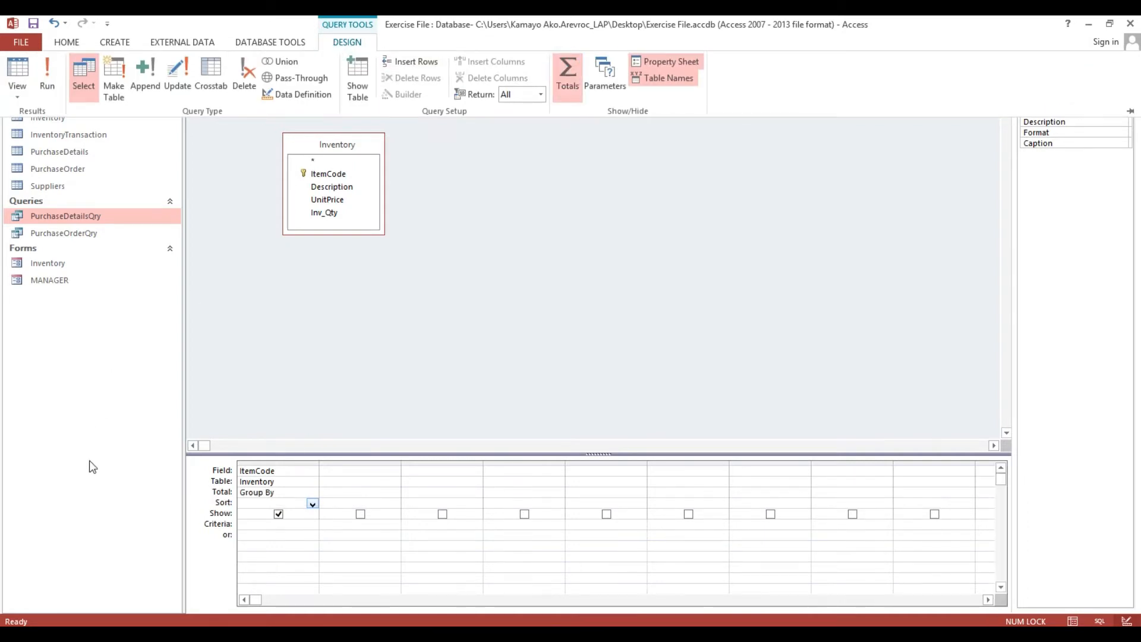
Enter StockInHand: Inv_Qty as the second column's field.
{"action": "left_click", "coordinate": [406, 470]}
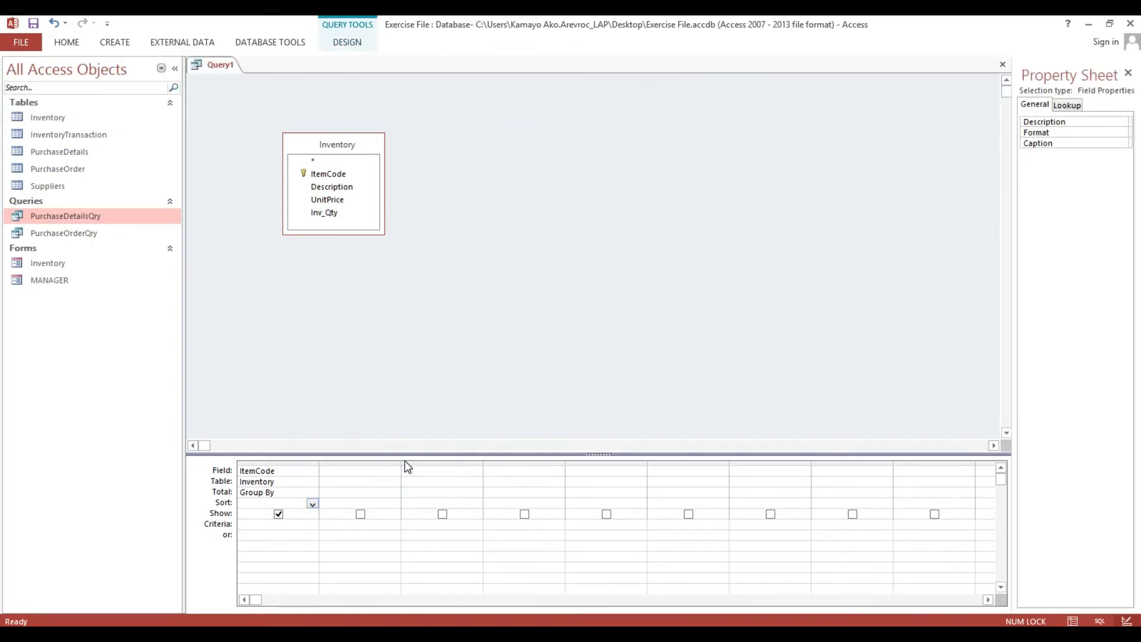
{"action": "left_click", "coordinate": [374, 466]}
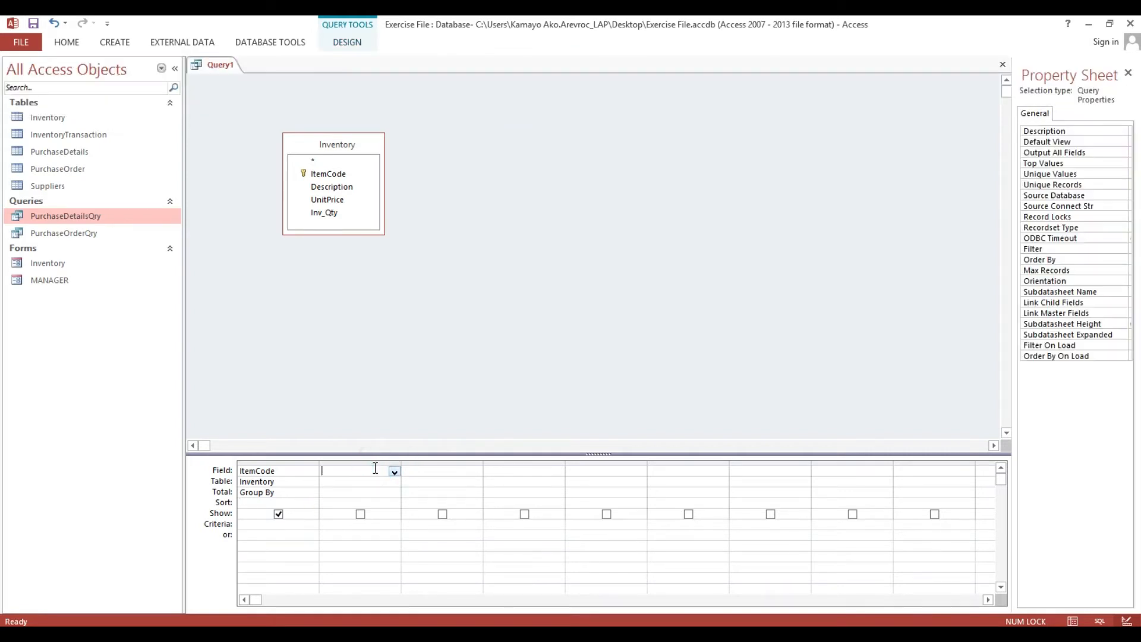
{"action": "type", "text": "StockIN"}
{"action": "key", "text": "BackSpace"}
{"action": "key", "text": "Caps_Lock"}
{"action": "key", "text": "Caps_Lock"}
{"action": "type", "text": "nHand:"}
{"action": "type", "text": "Inv_Qty"}
{"action": "left_click", "coordinate": [360, 481]}
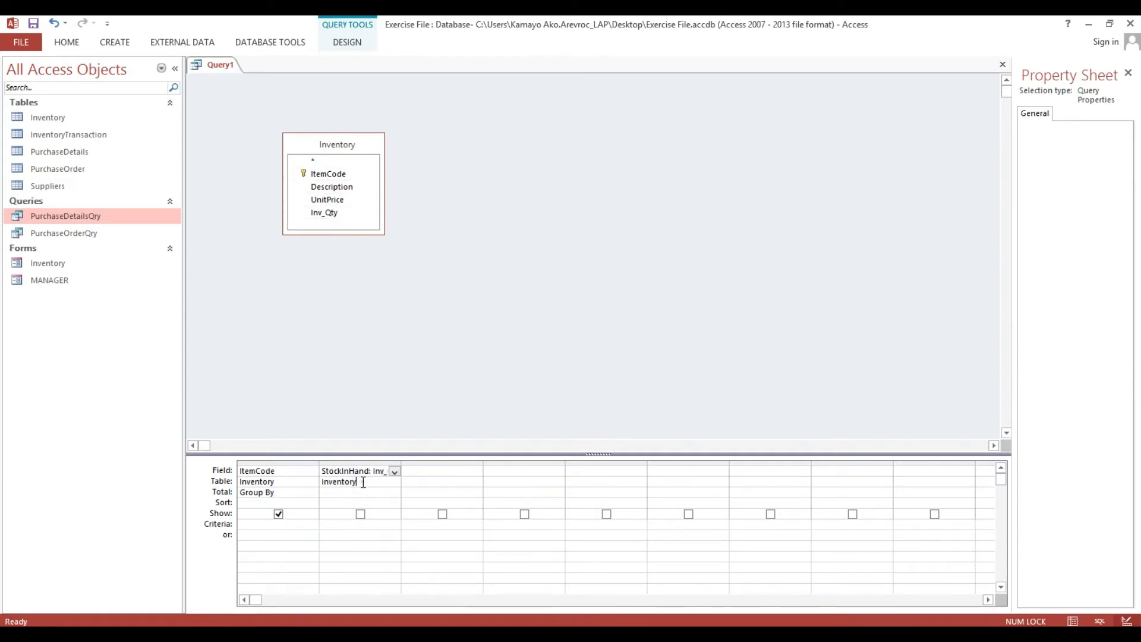
Set StockInHand's Total to Sum and bring up the Save As prompt.
{"action": "left_click", "coordinate": [408, 464]}
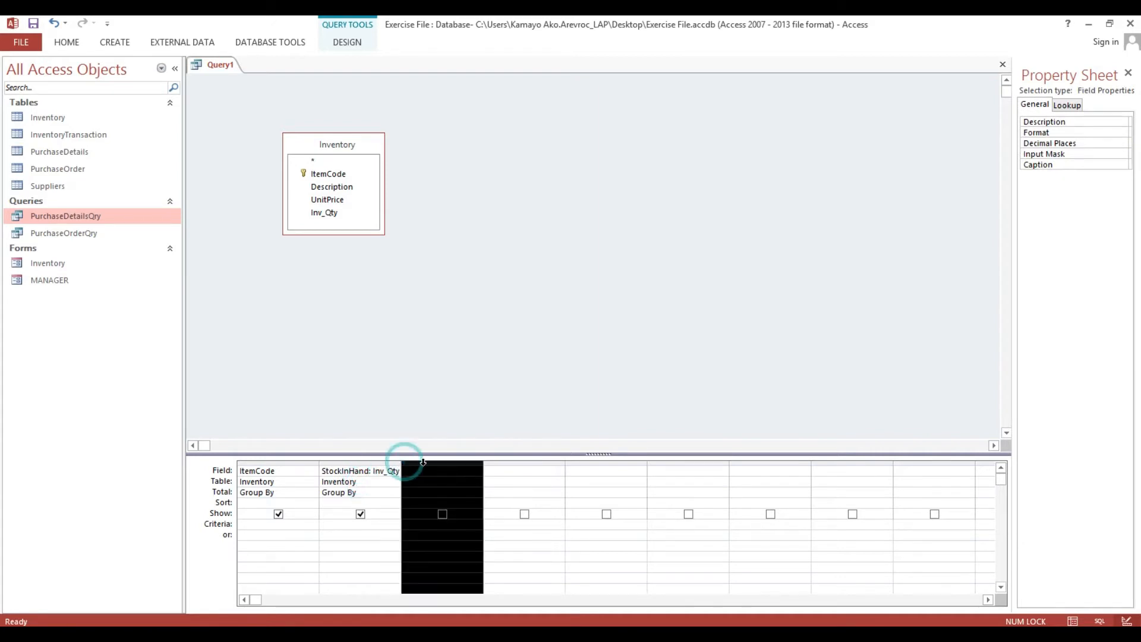
{"action": "left_click", "coordinate": [373, 492]}
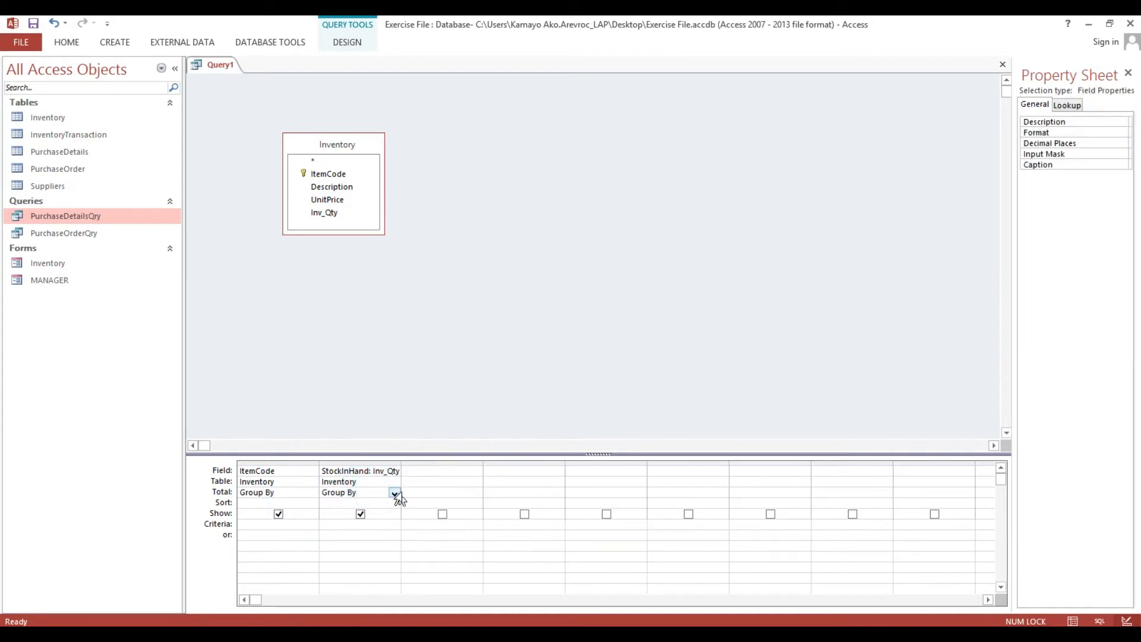
{"action": "left_click", "coordinate": [398, 498]}
{"action": "left_click", "coordinate": [389, 492]}
{"action": "left_click", "coordinate": [394, 494]}
{"action": "left_click", "coordinate": [372, 515]}
{"action": "left_click", "coordinate": [36, 26]}
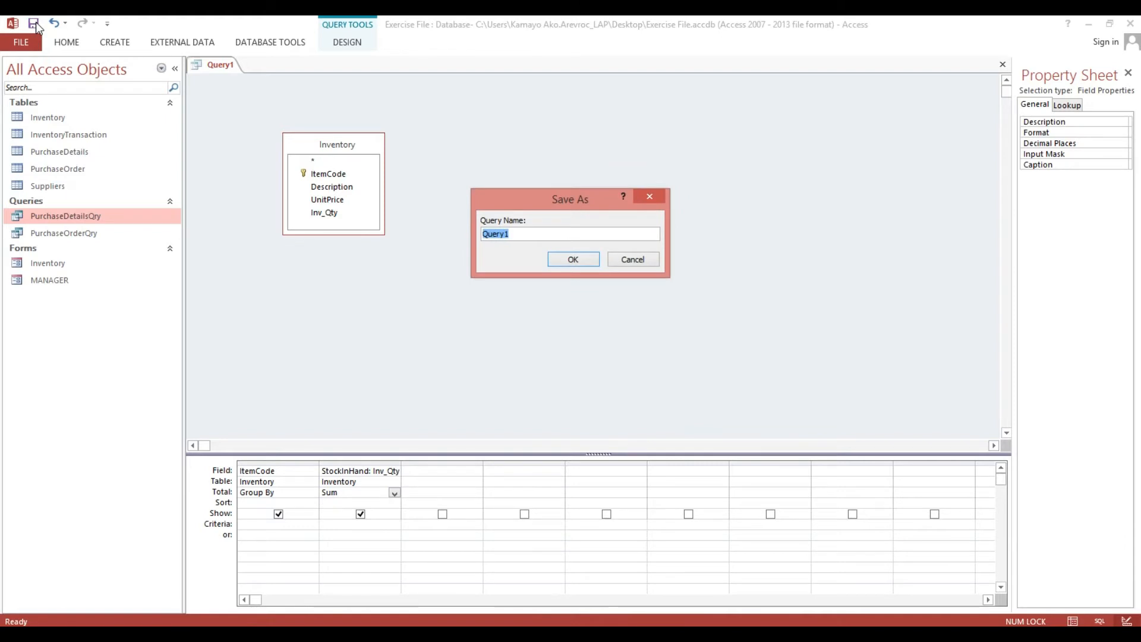
Save the query with the name qryStockOnHand.
{"action": "type", "text": "qryT"}
{"action": "key", "text": "BackSpace"}
{"action": "type", "text": "StockOn"}
{"action": "key", "text": "BackSpace"}
{"action": "key", "text": "BackSpace"}
{"action": "type", "text": "OnHand"}
{"action": "left_click", "coordinate": [568, 259]}
View the query results, autofit the StockInHand column, and close it keeping the layout.
{"action": "left_click", "coordinate": [67, 42]}
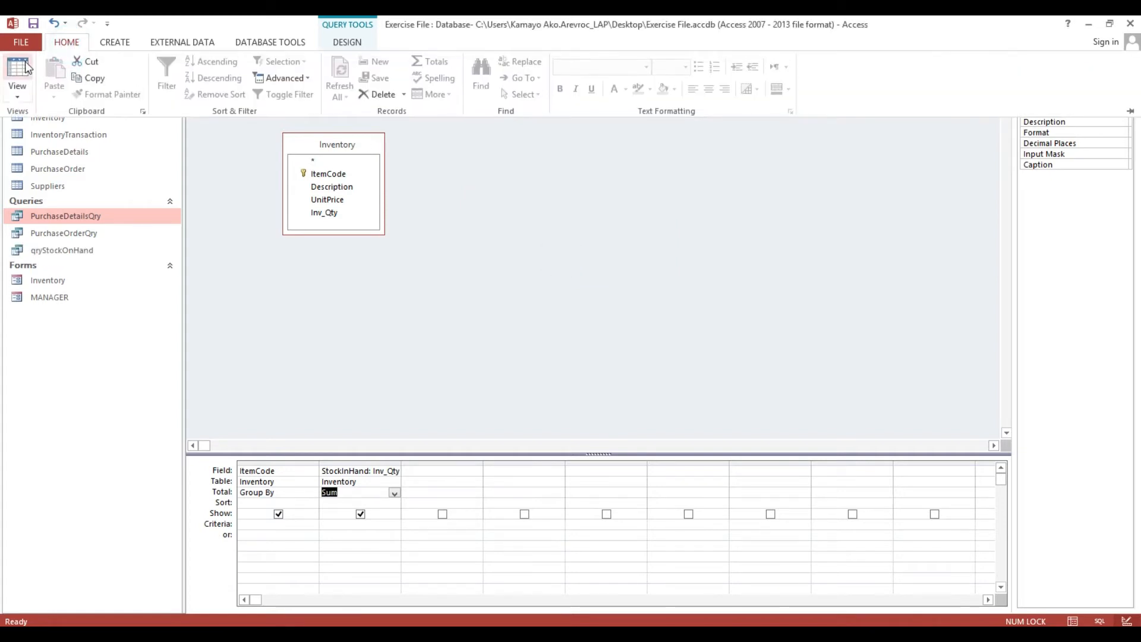
{"action": "left_click", "coordinate": [25, 69]}
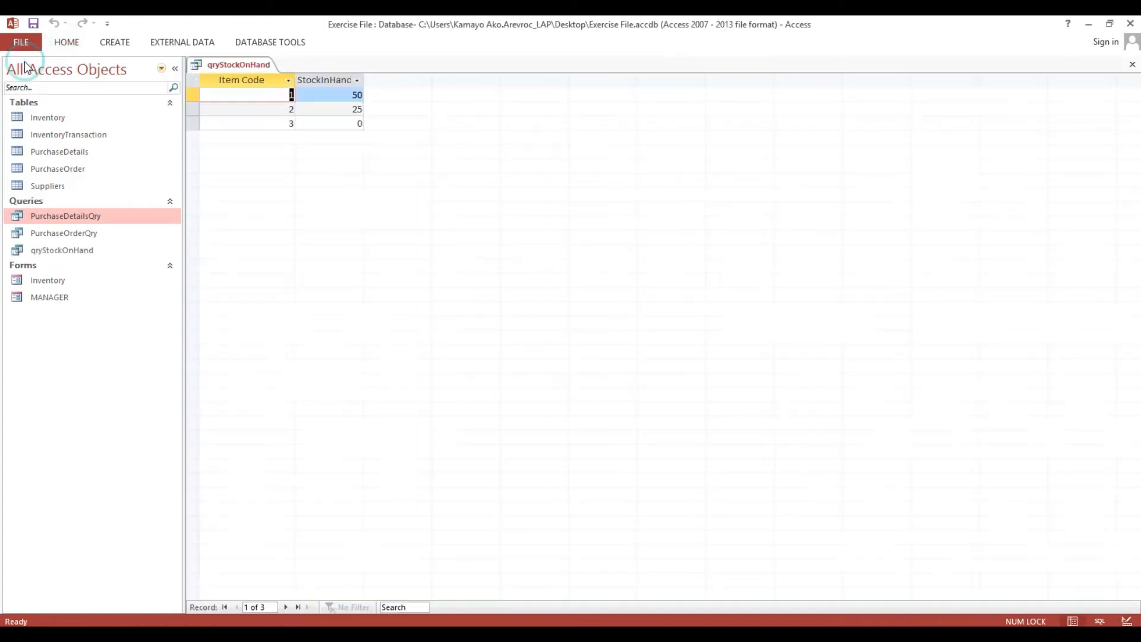
{"action": "double_click", "coordinate": [367, 77]}
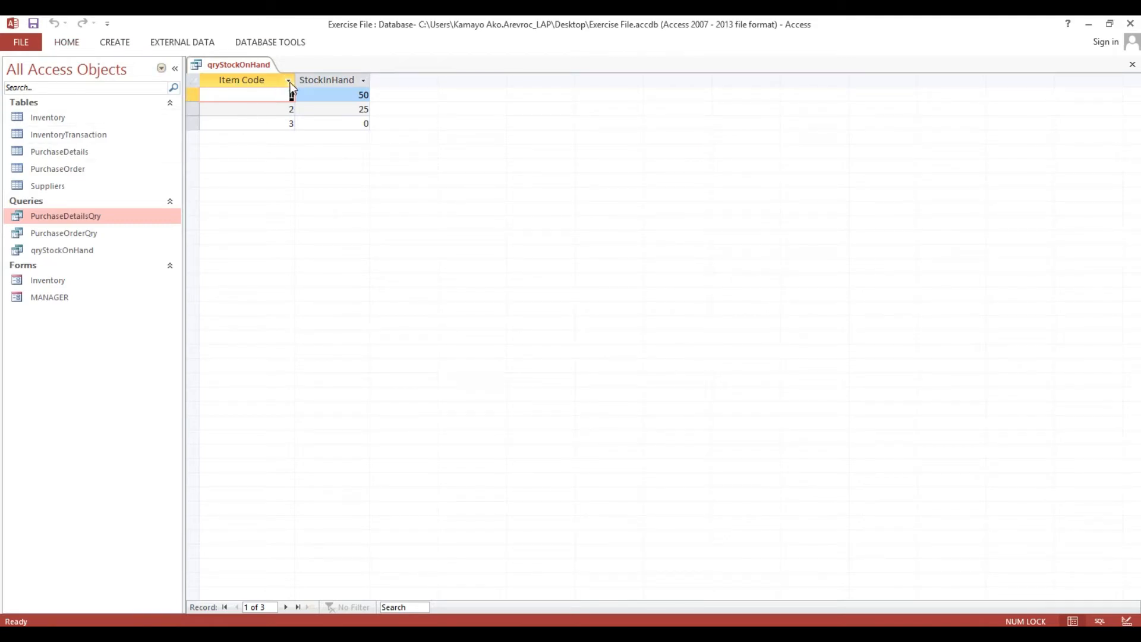
{"action": "left_click_drag", "start_coordinate": [270, 91], "coordinate": [319, 99]}
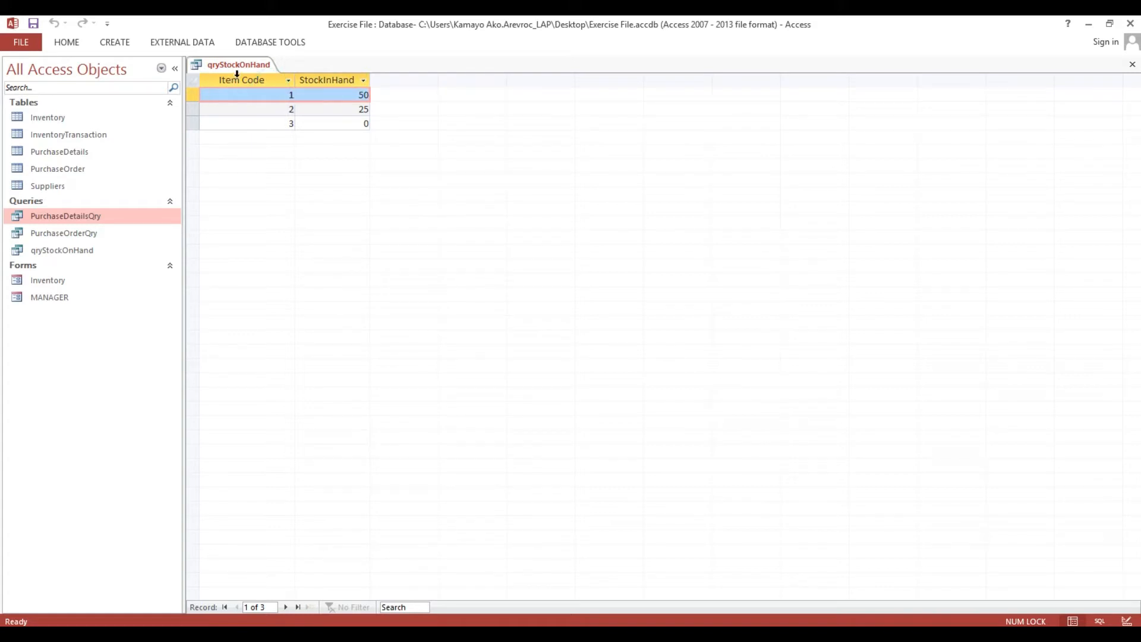
{"action": "left_click", "coordinate": [1133, 64]}
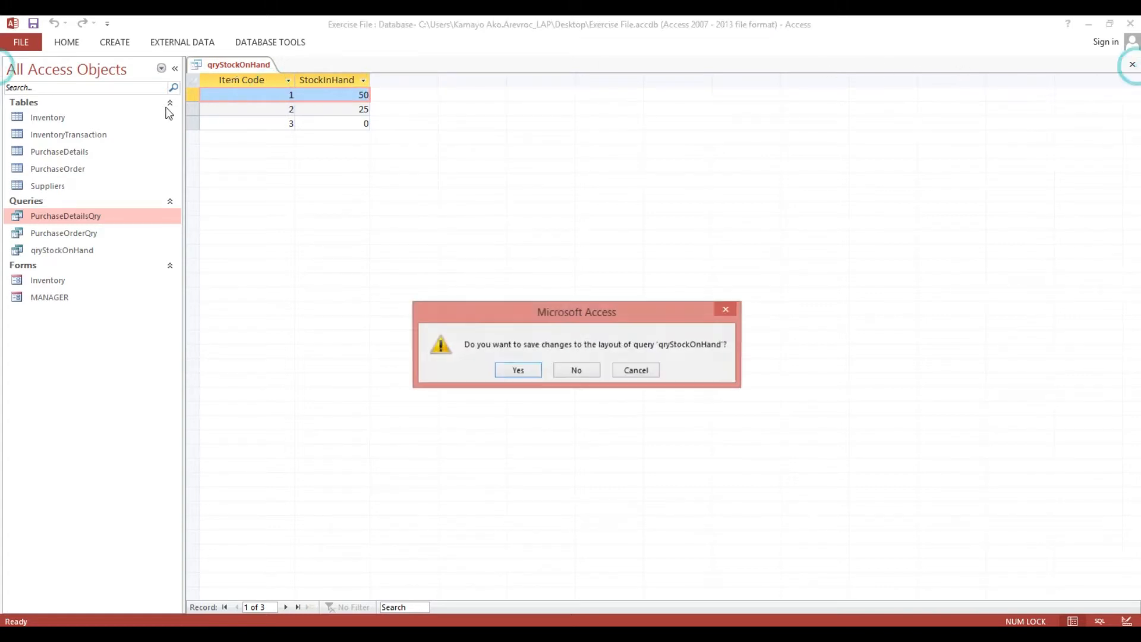
{"action": "left_click", "coordinate": [527, 369]}
{"action": "right_click", "coordinate": [73, 118]}
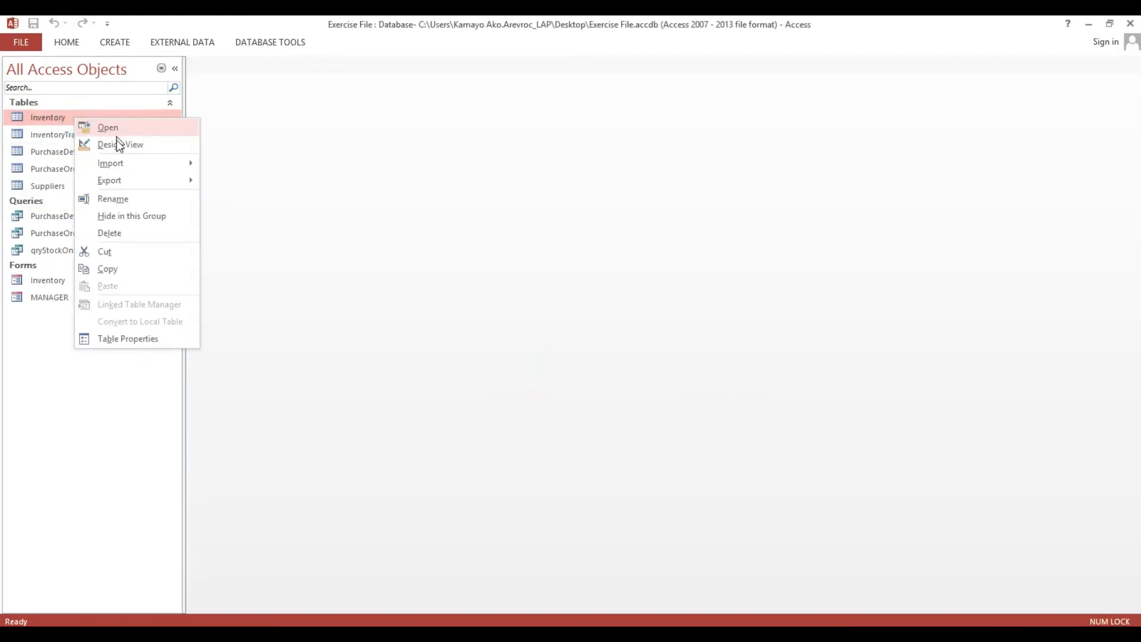
In the Inventory table design, set the ItemCode Format to \10000.
{"action": "left_click", "coordinate": [118, 144]}
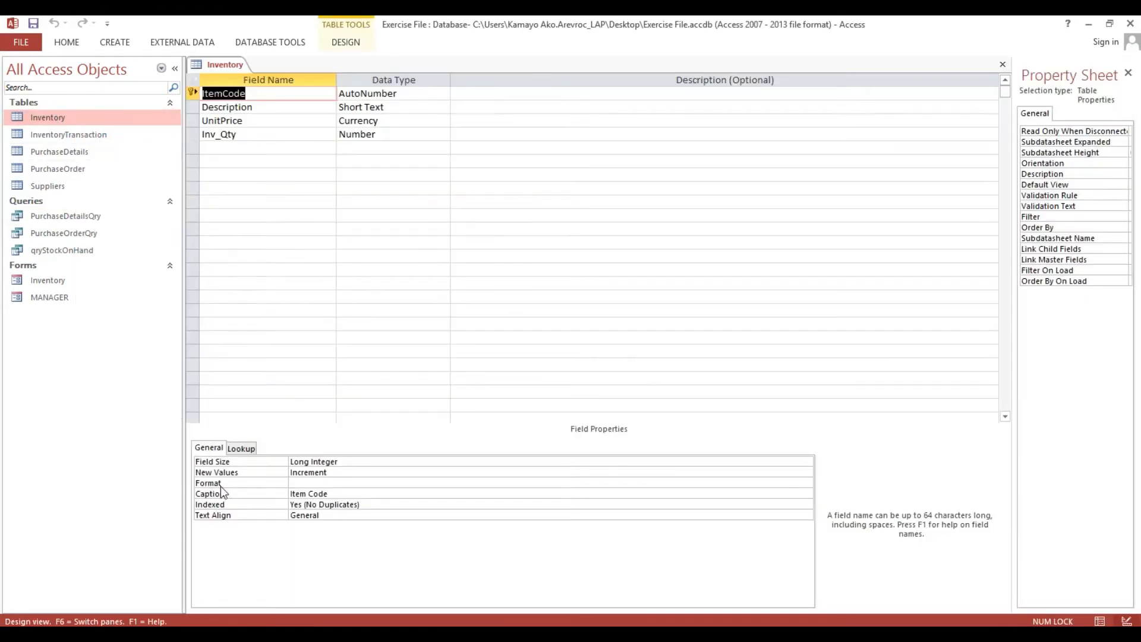
{"action": "left_click", "coordinate": [291, 483]}
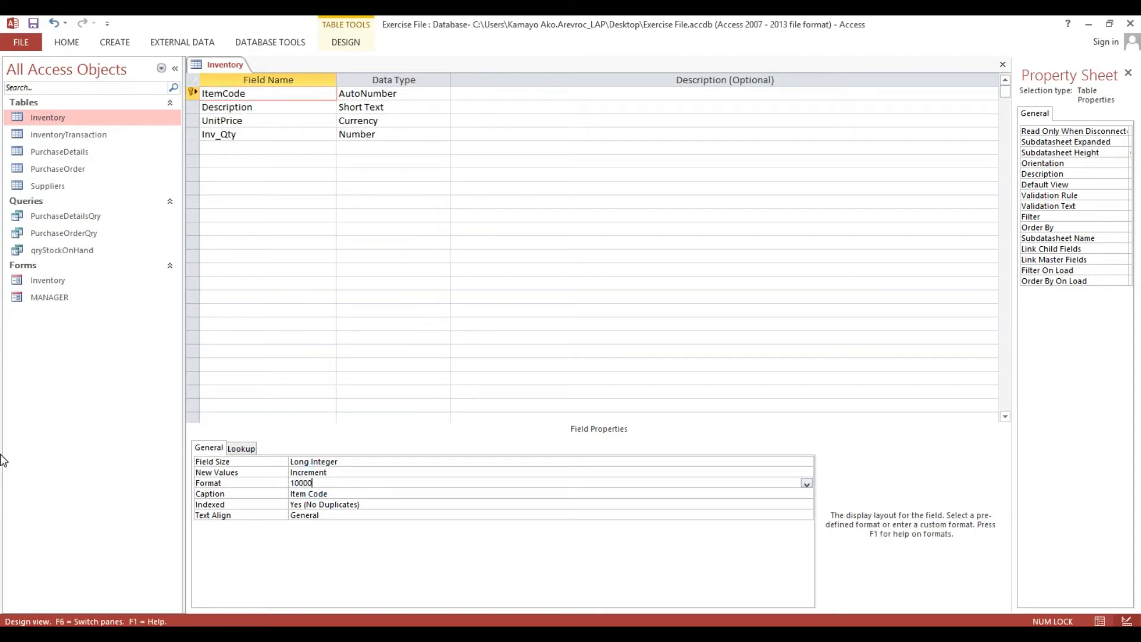
{"action": "type", "text": "10000"}
{"action": "key", "text": "Return"}
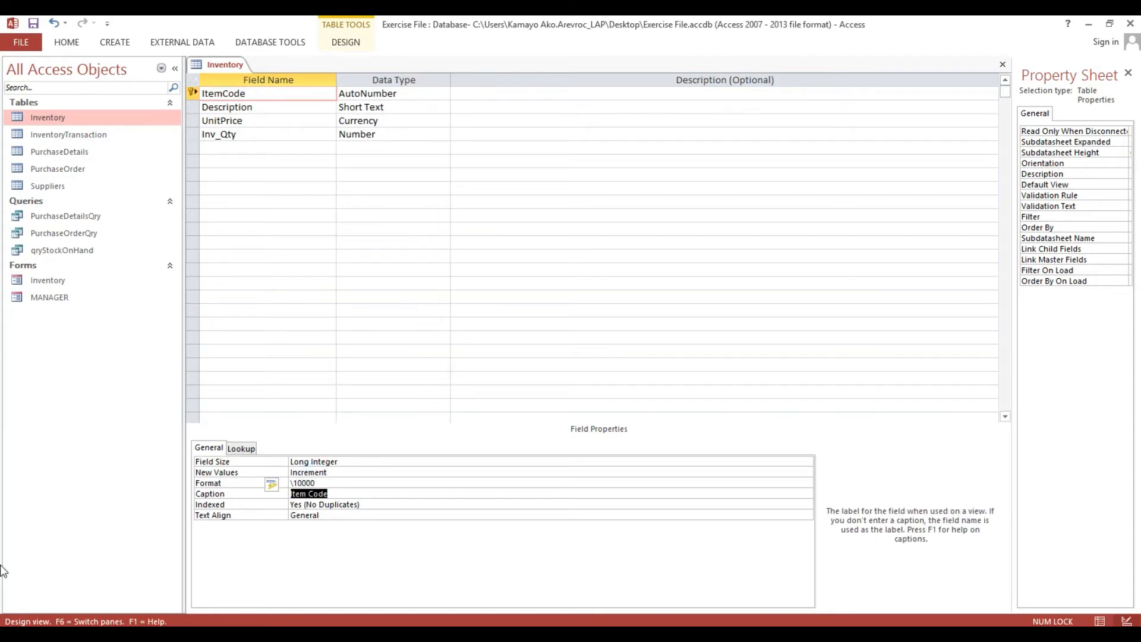
Apply the ItemCode format everywhere including the Inventory form, save, and reopen qryStockOnHand.
{"action": "left_click", "coordinate": [273, 485]}
{"action": "left_click", "coordinate": [309, 506]}
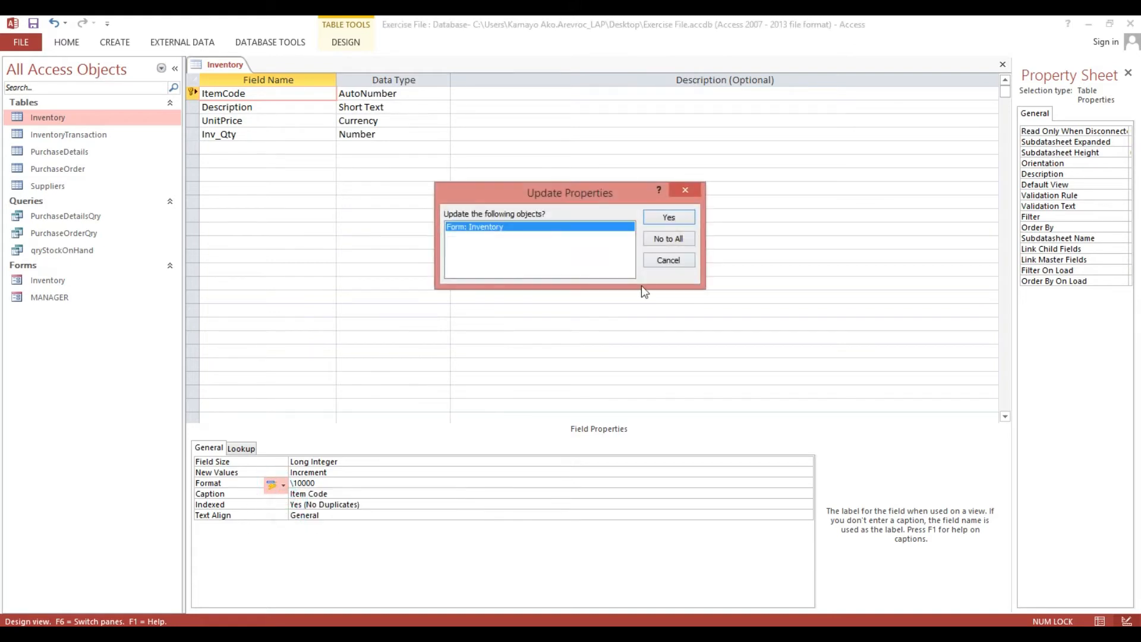
{"action": "left_click", "coordinate": [670, 217]}
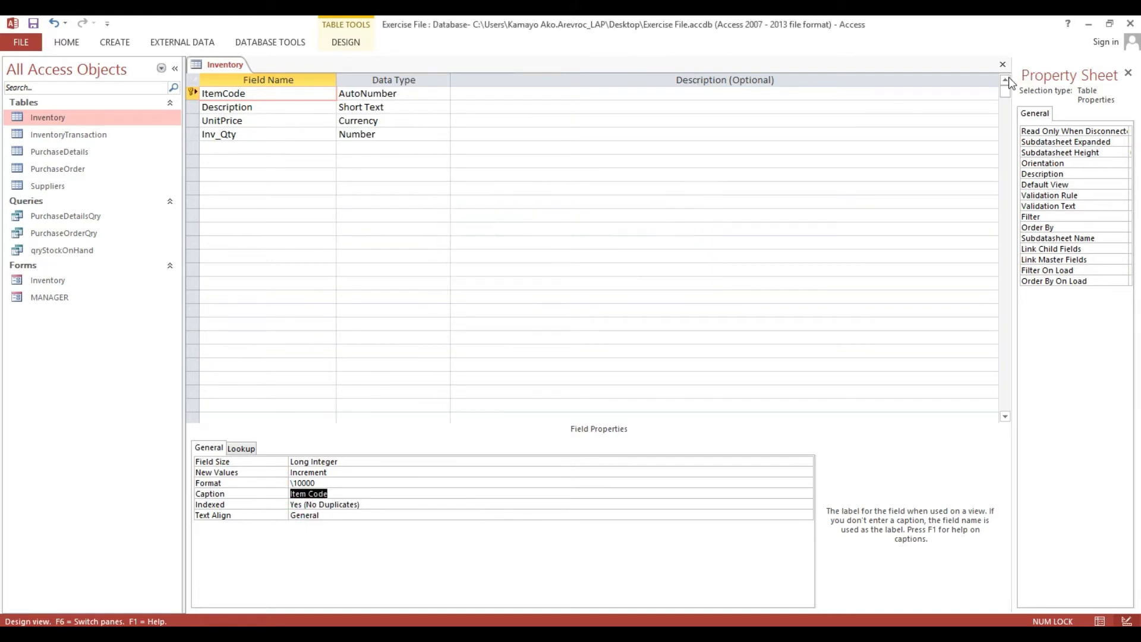
{"action": "left_click", "coordinate": [511, 371]}
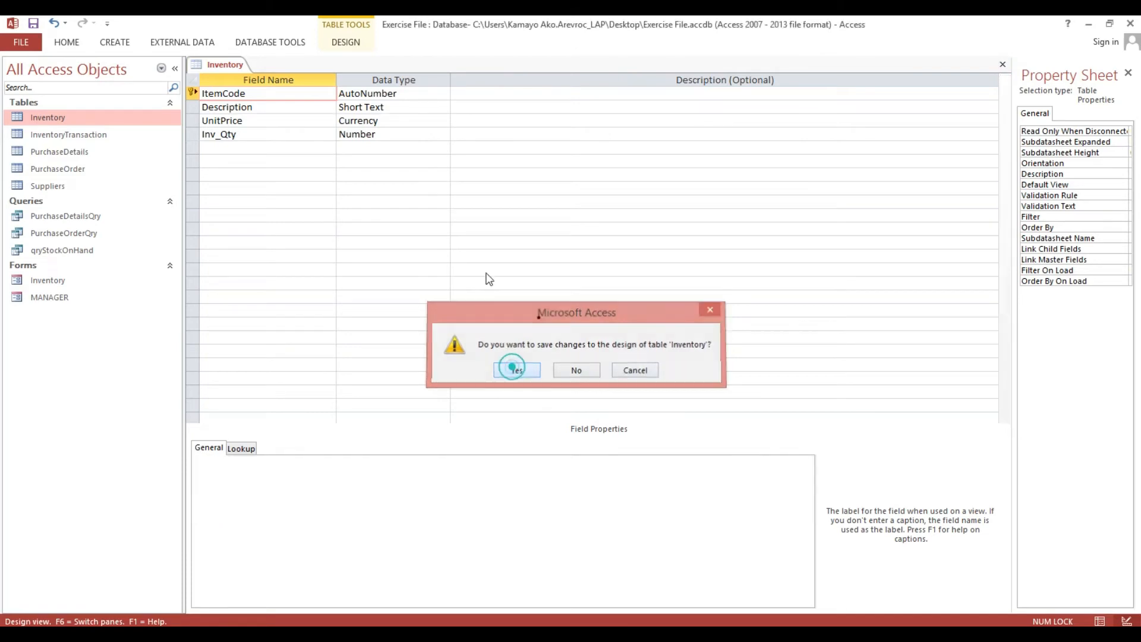
{"action": "double_click", "coordinate": [83, 250]}
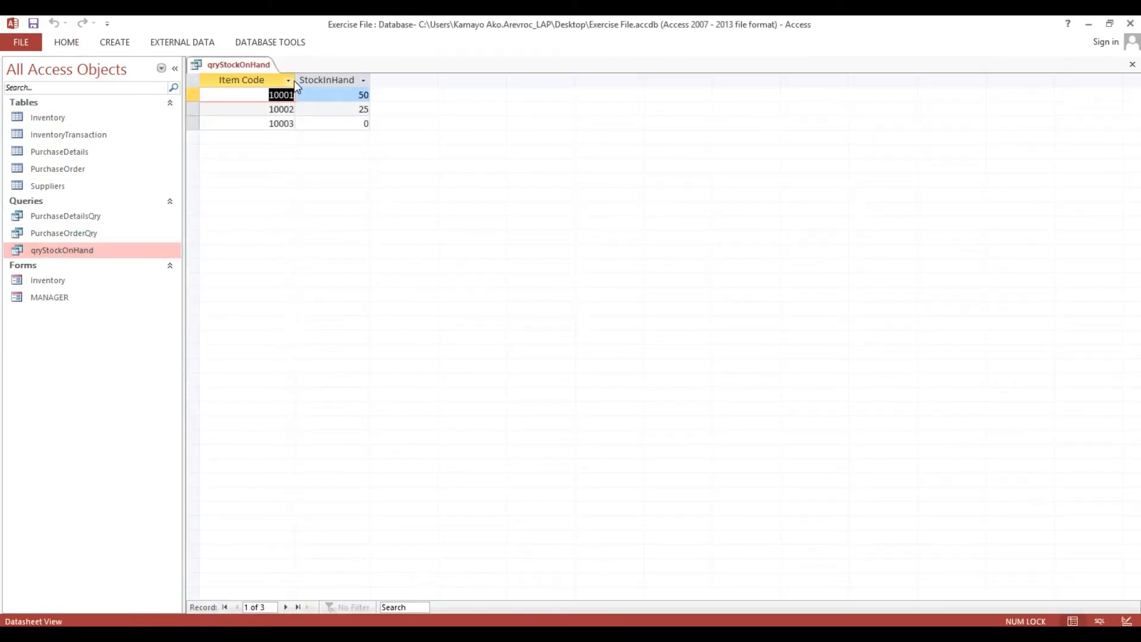
Narrow the Item Code and StockInHand columns, then close qryStockOnHand saving its layout.
{"action": "left_click_drag", "start_coordinate": [295, 80], "coordinate": [256, 79]}
{"action": "left_click_drag", "start_coordinate": [331, 80], "coordinate": [329, 80]}
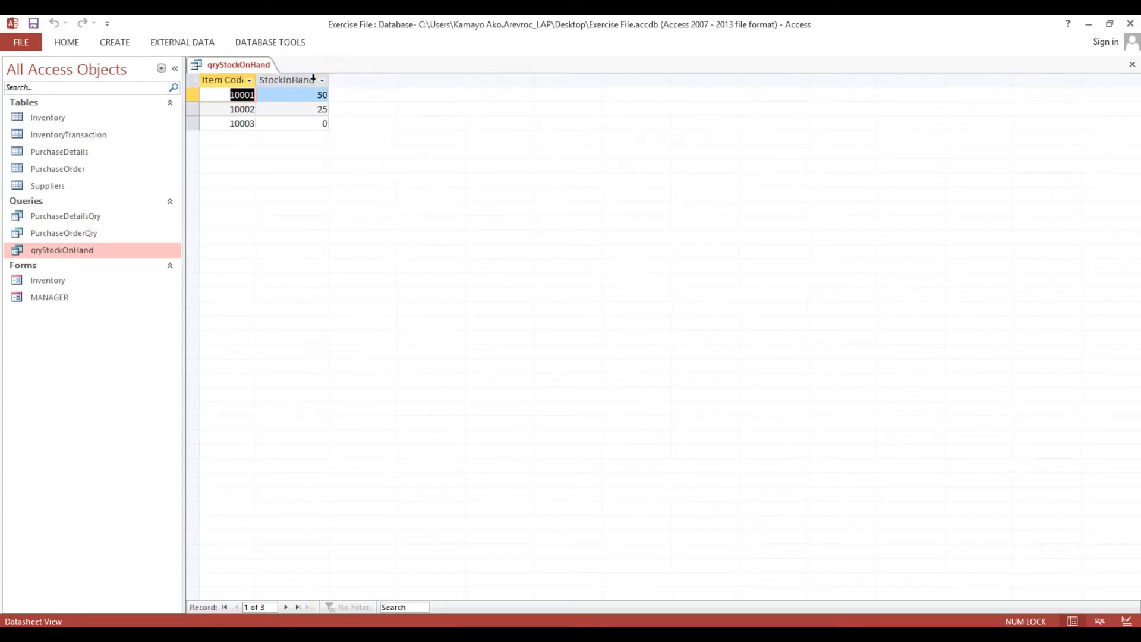
{"action": "left_click", "coordinate": [1133, 64]}
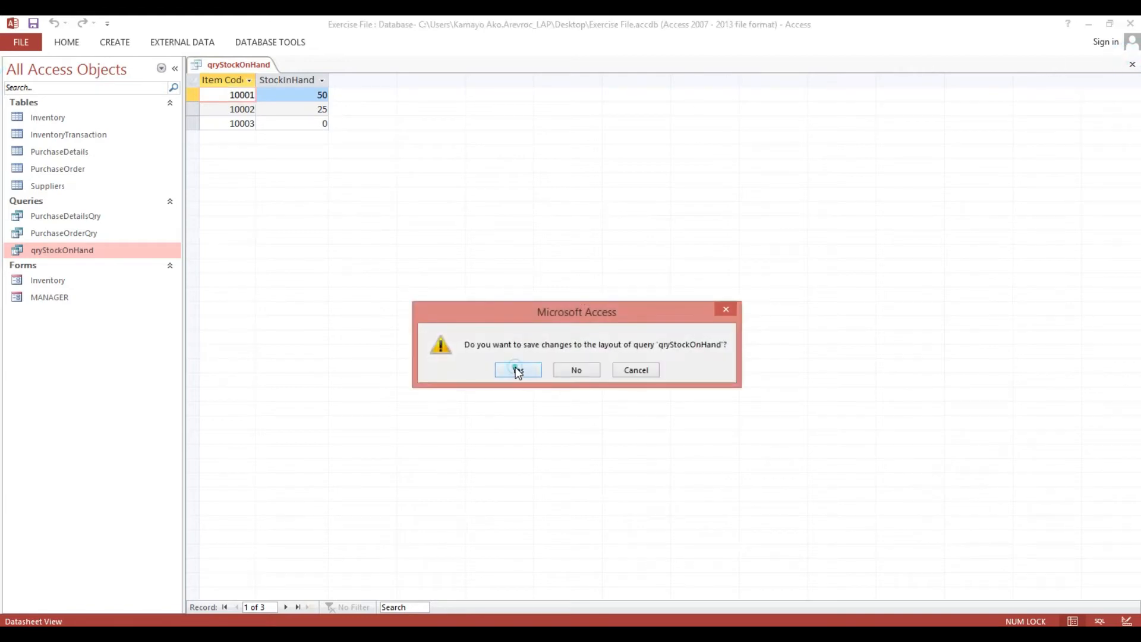
{"action": "left_click", "coordinate": [517, 370]}
{"action": "left_click", "coordinate": [62, 152]}
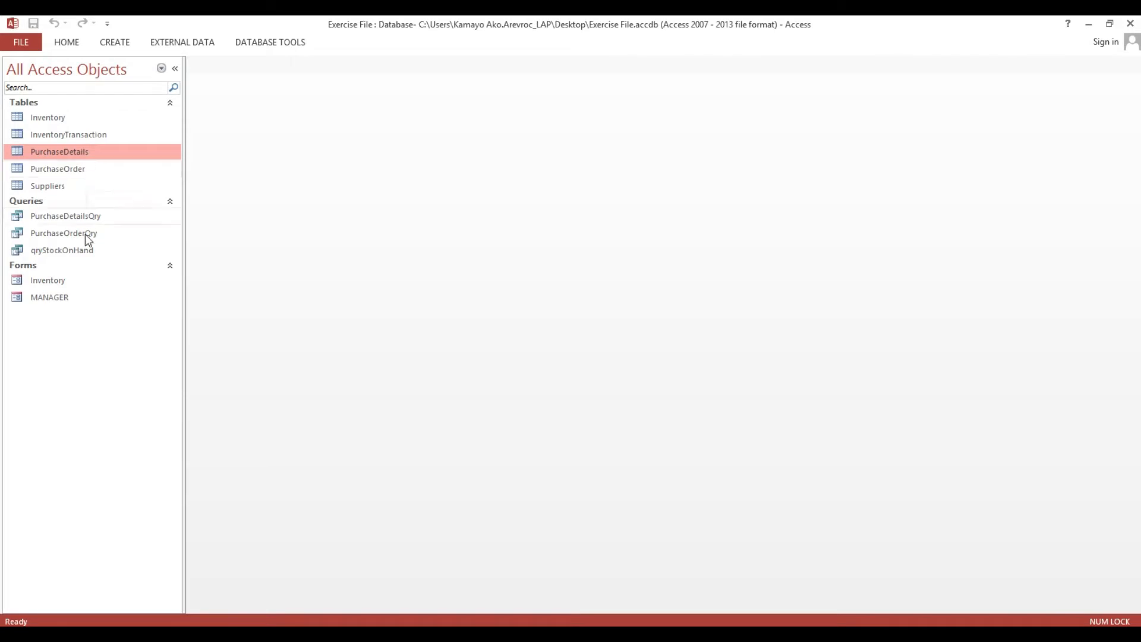
{"action": "left_click", "coordinate": [83, 216]}
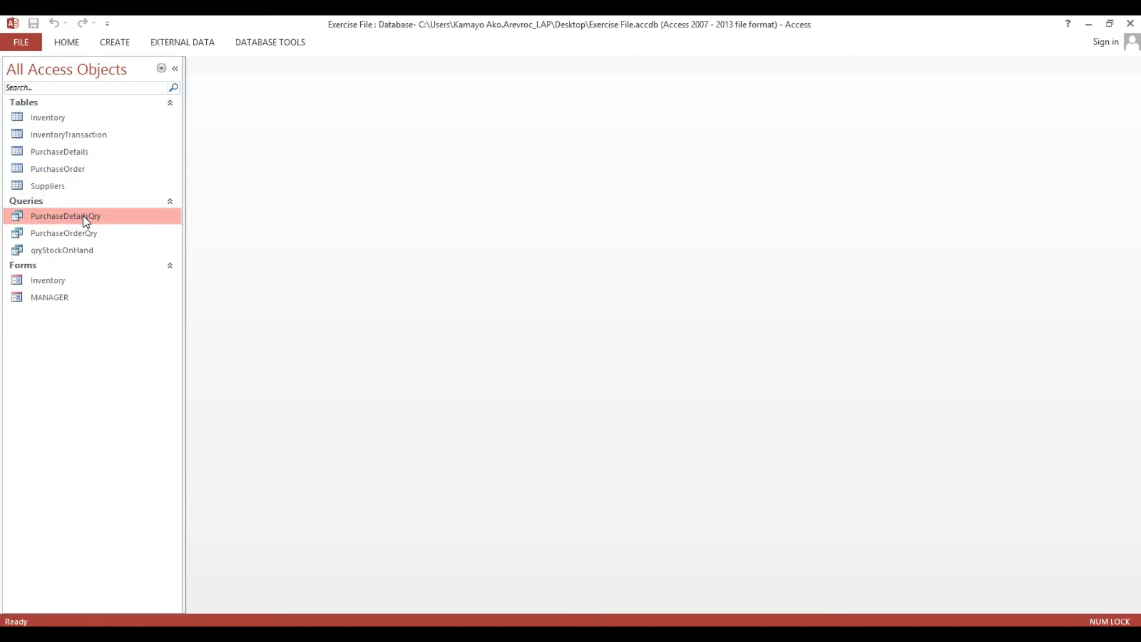
Build a Multiple Items form from the Inventory table and switch it to Design View.
{"action": "left_click", "coordinate": [49, 118]}
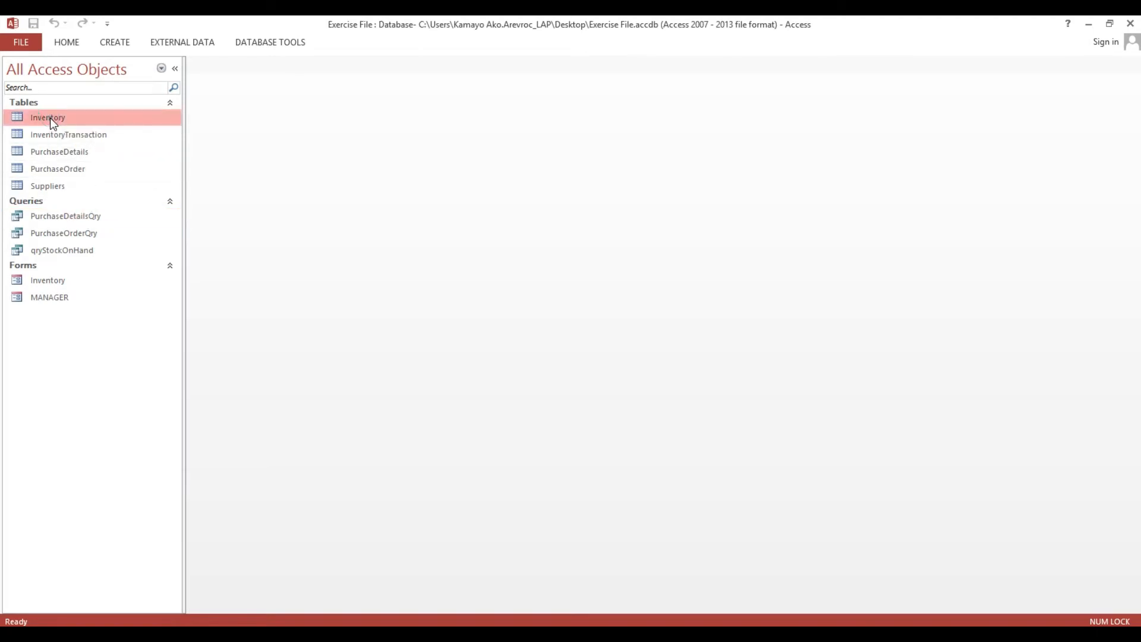
{"action": "left_click", "coordinate": [115, 43]}
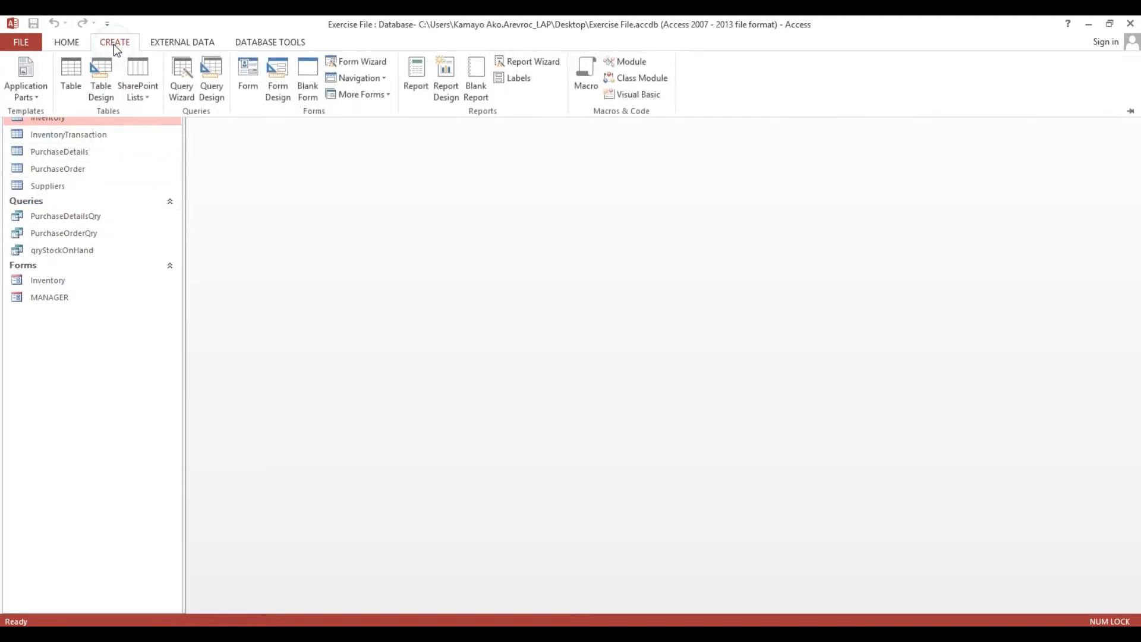
{"action": "left_click", "coordinate": [364, 99]}
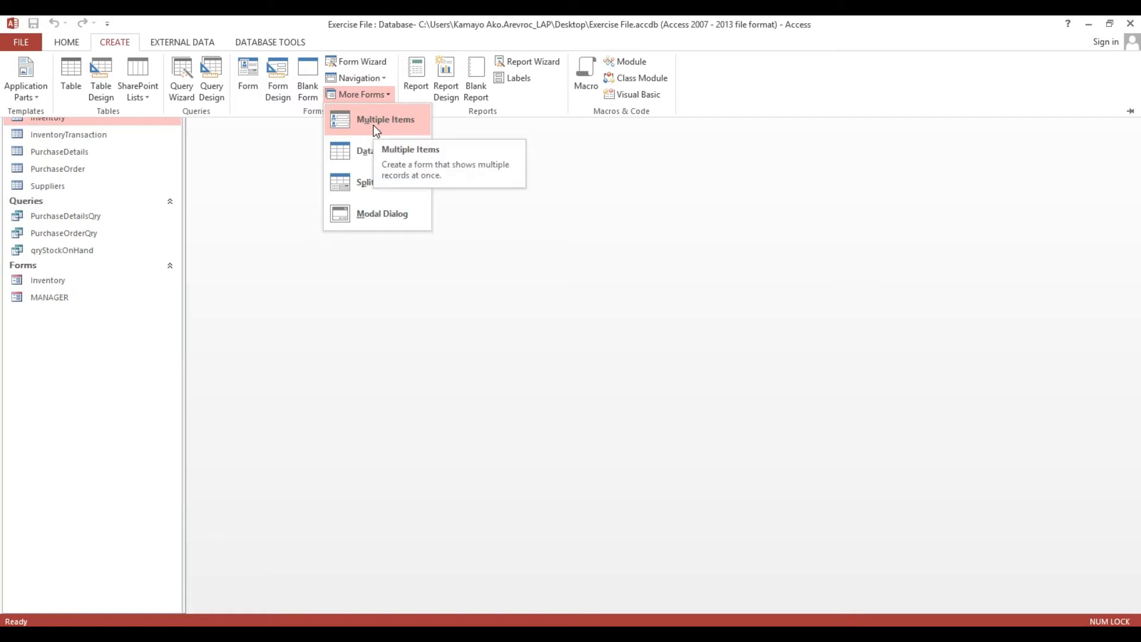
{"action": "left_click", "coordinate": [374, 124]}
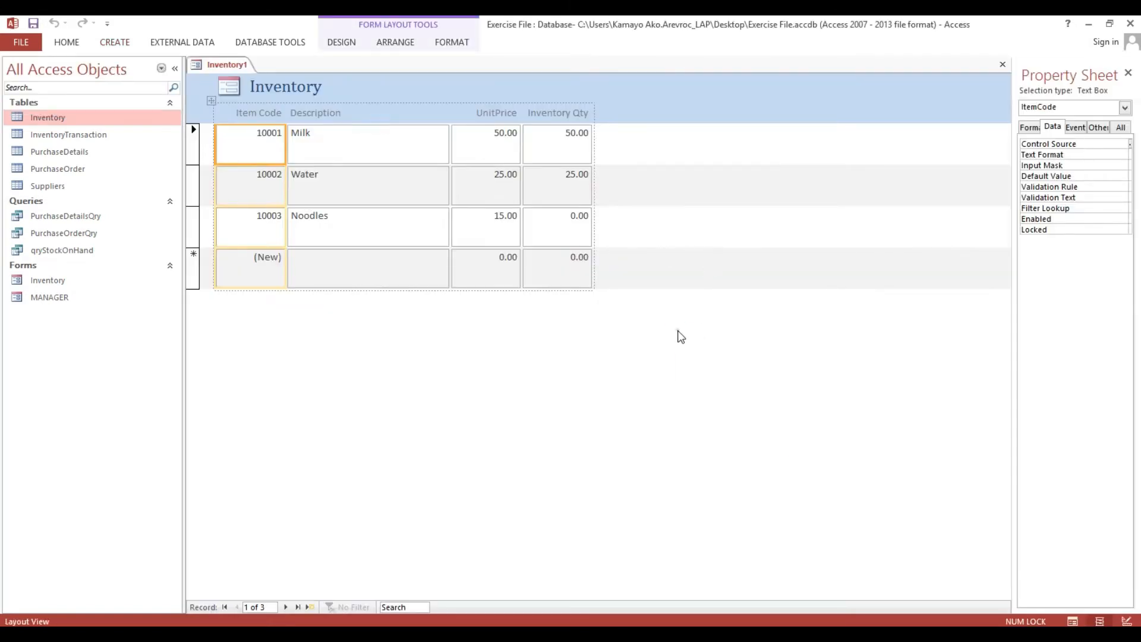
{"action": "right_click", "coordinate": [681, 336]}
{"action": "left_click", "coordinate": [711, 377]}
Enlarge the Detail section, shorten its four text boxes, and delete the header logo and title.
{"action": "left_click", "coordinate": [203, 188]}
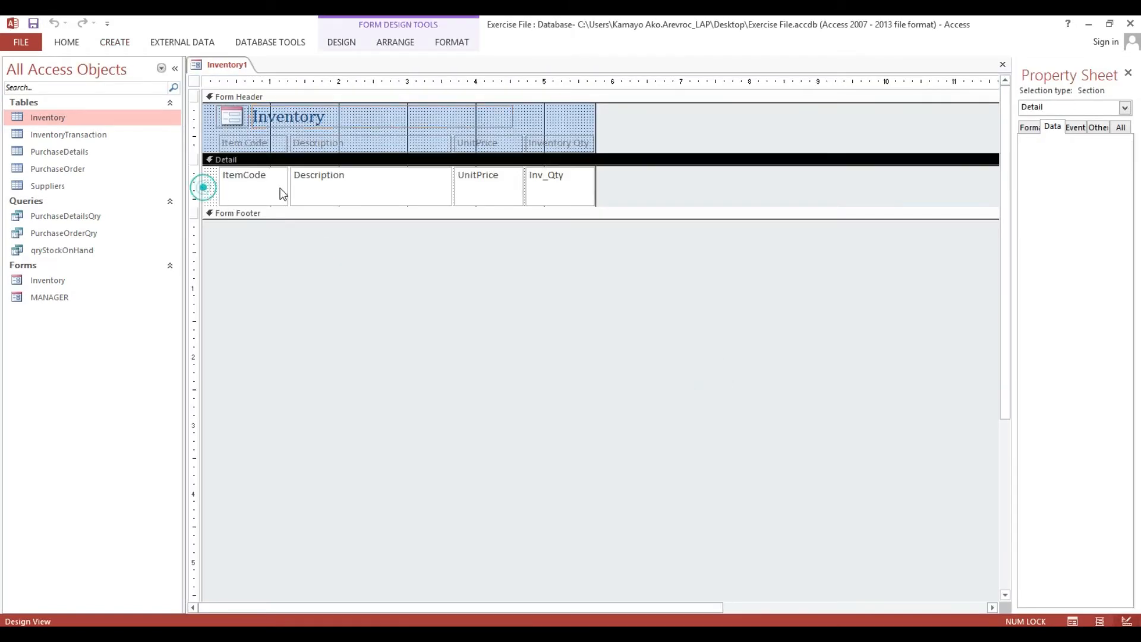
{"action": "left_click_drag", "start_coordinate": [303, 214], "coordinate": [297, 244]}
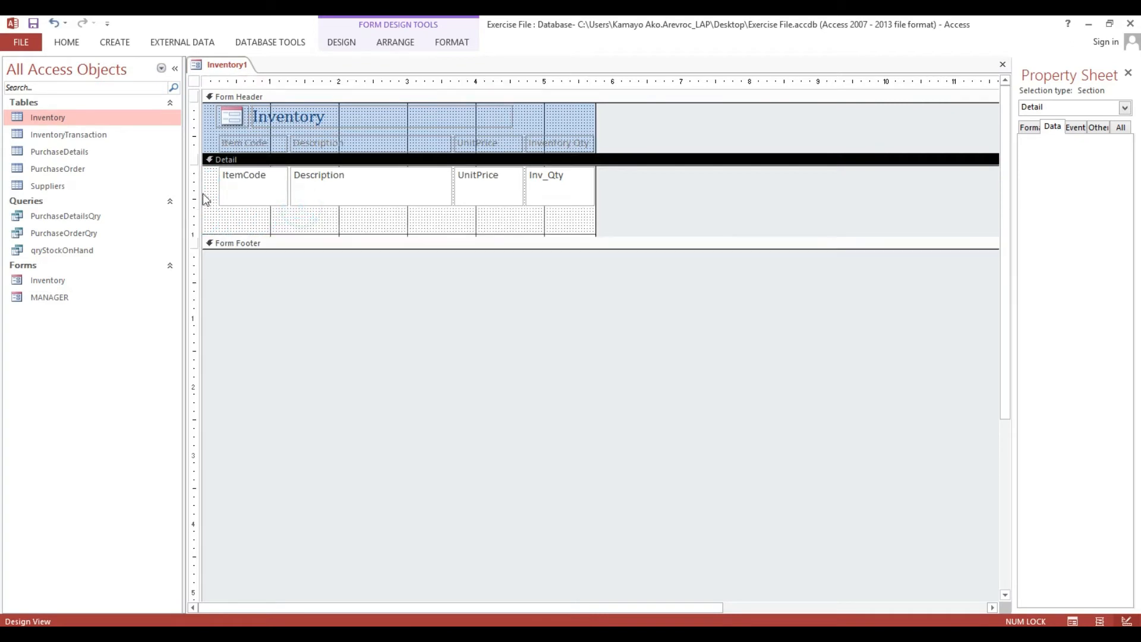
{"action": "left_click", "coordinate": [195, 189]}
{"action": "left_click_drag", "start_coordinate": [372, 205], "coordinate": [372, 190]}
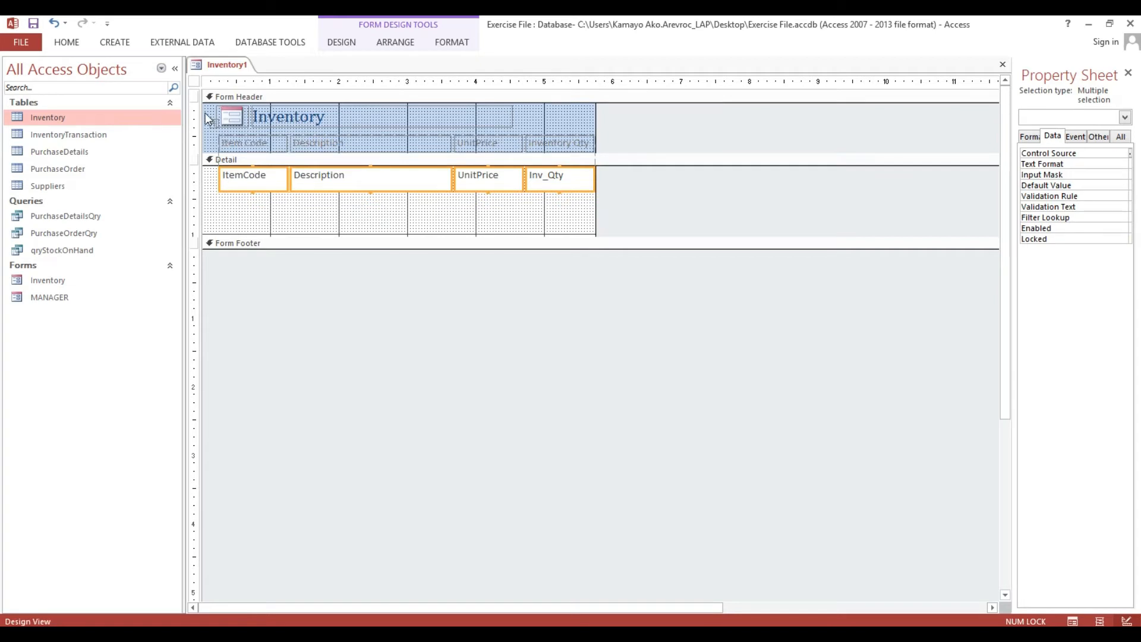
{"action": "left_click", "coordinate": [197, 116]}
{"action": "key", "text": "Delete"}
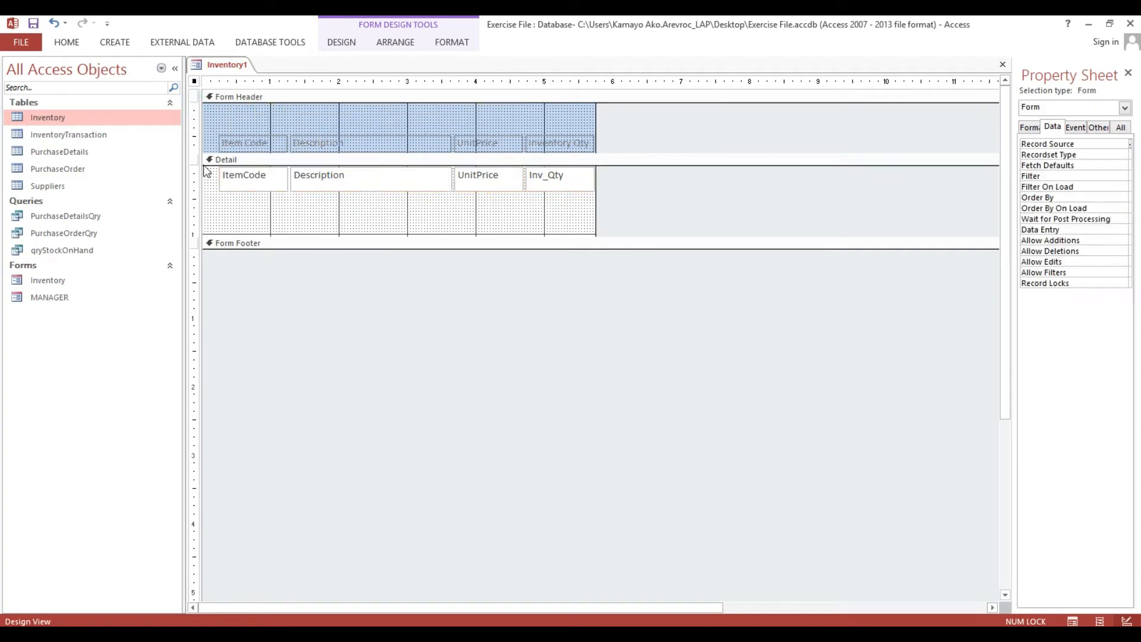
Fill the Form Header section with dark blue.
{"action": "right_click", "coordinate": [228, 114]}
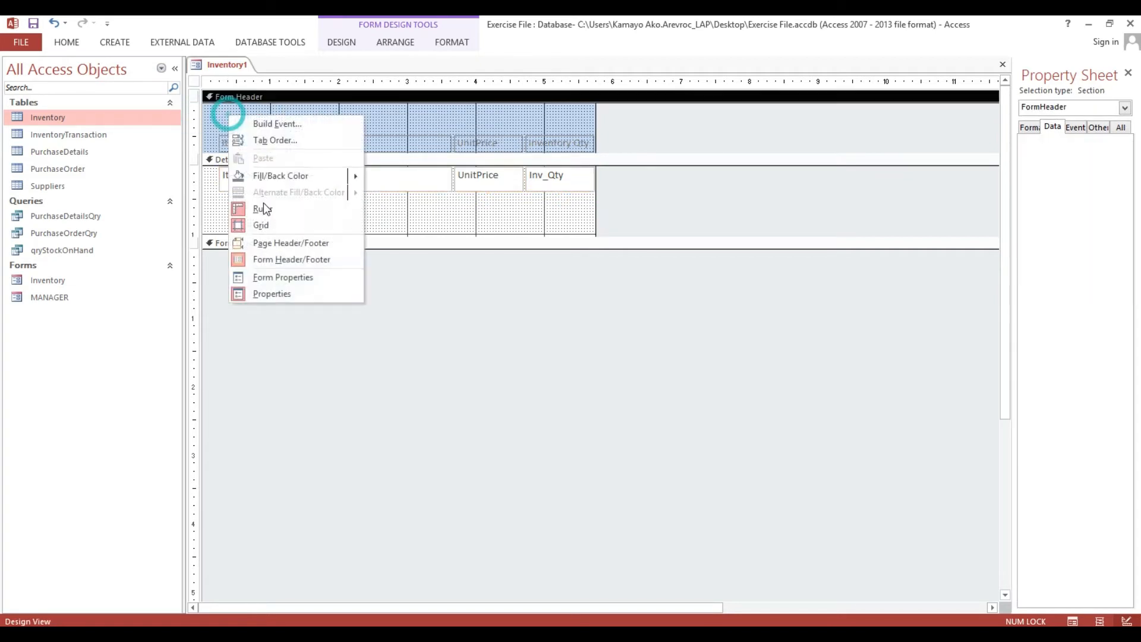
{"action": "left_click", "coordinate": [288, 176]}
{"action": "right_click", "coordinate": [344, 129]}
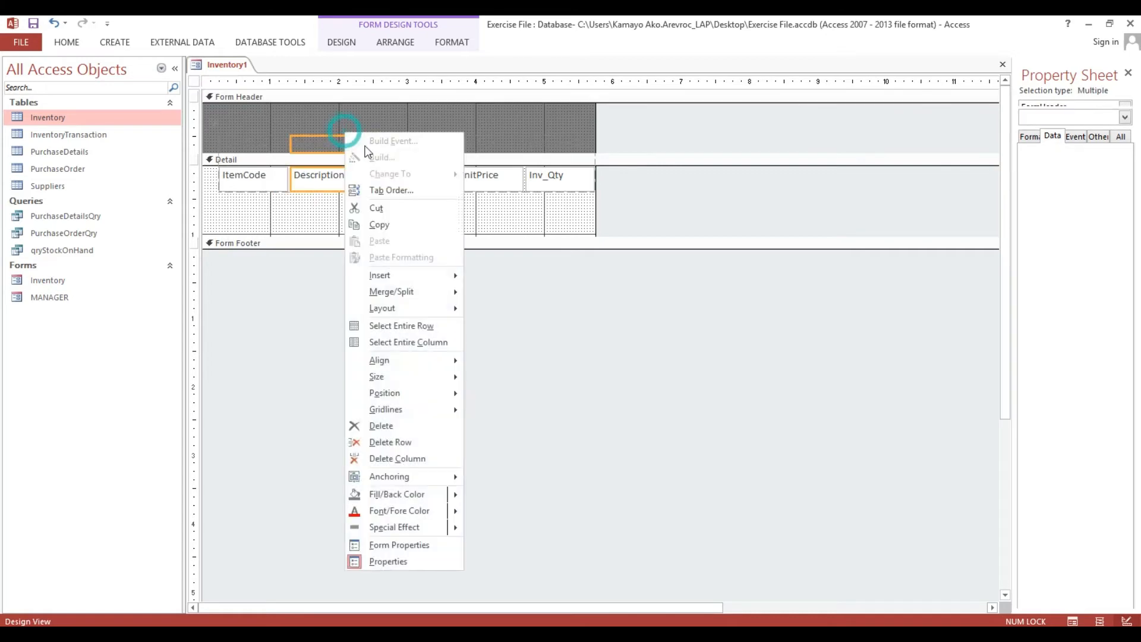
{"action": "left_click", "coordinate": [238, 105]}
{"action": "right_click", "coordinate": [238, 105]}
{"action": "mouse_move", "coordinate": [332, 176]}
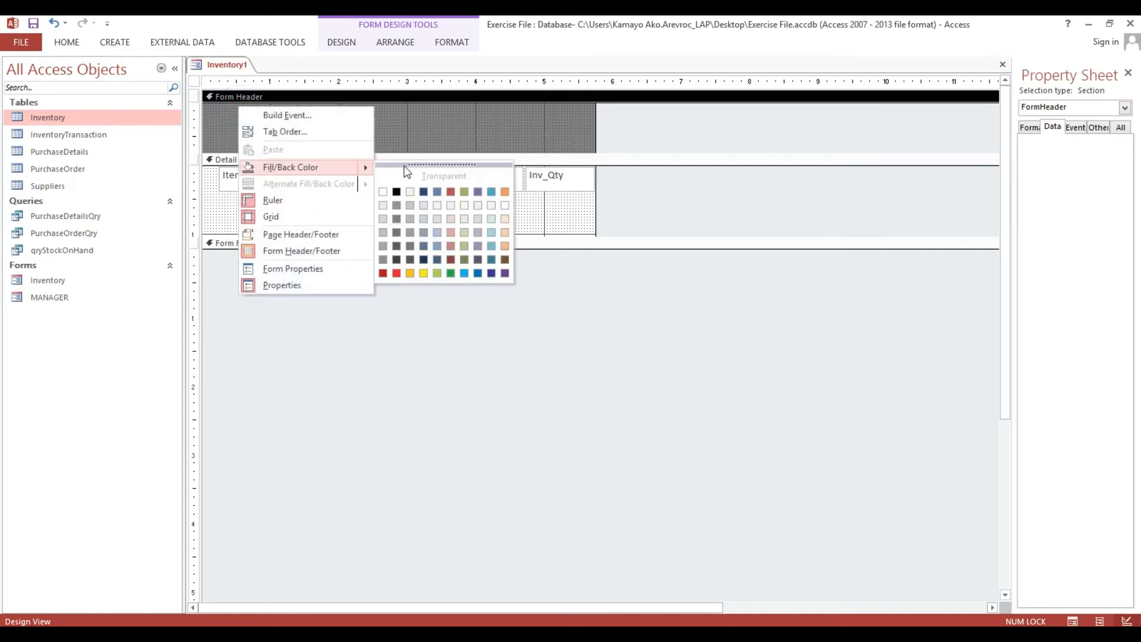
{"action": "left_click", "coordinate": [434, 262]}
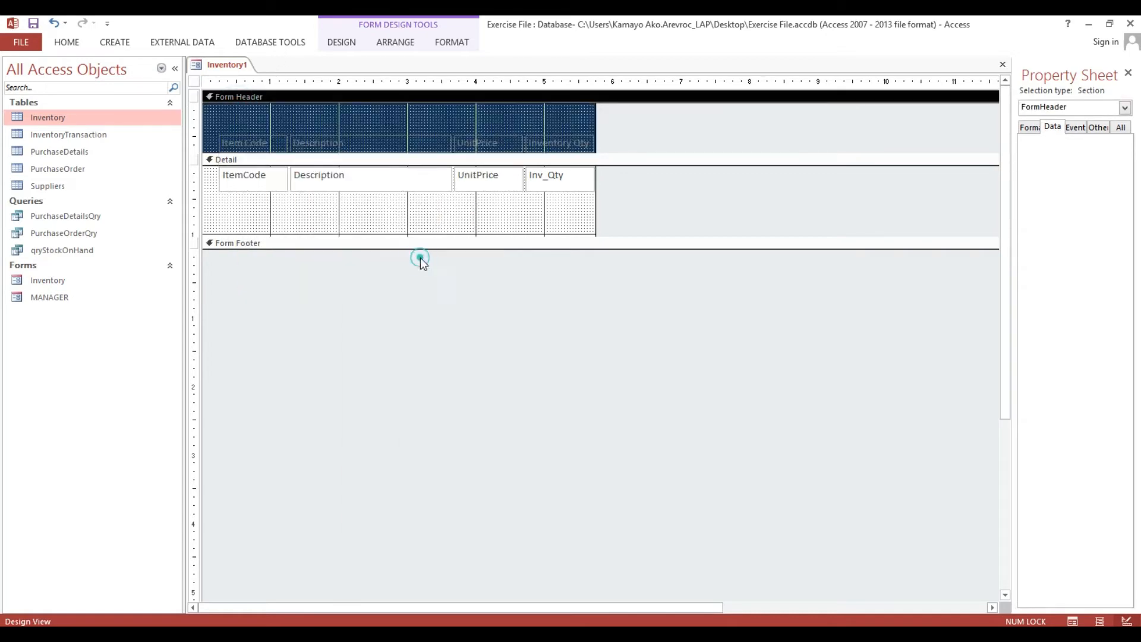
Make the header labels white and bold.
{"action": "left_click", "coordinate": [199, 141]}
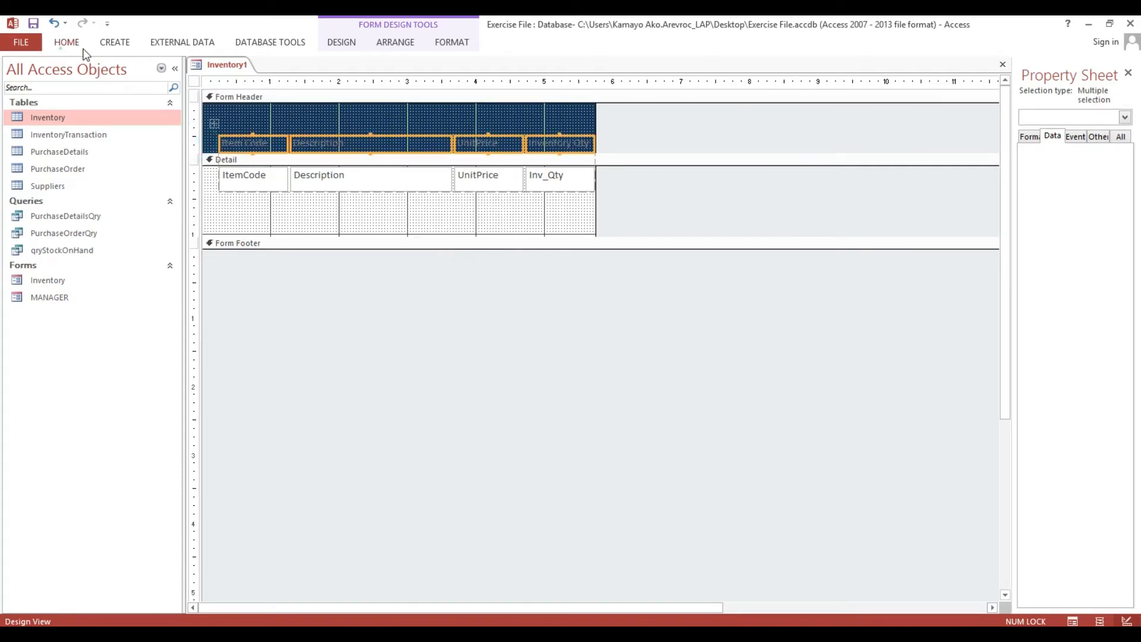
{"action": "left_click", "coordinate": [66, 43]}
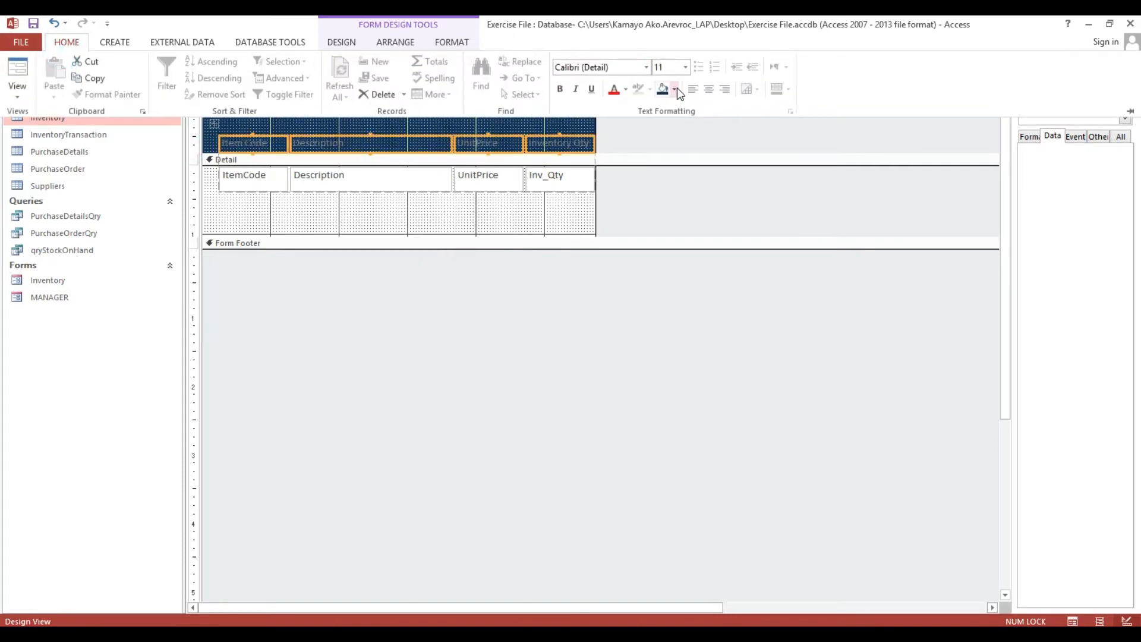
{"action": "left_click", "coordinate": [626, 90]}
{"action": "left_click", "coordinate": [614, 139]}
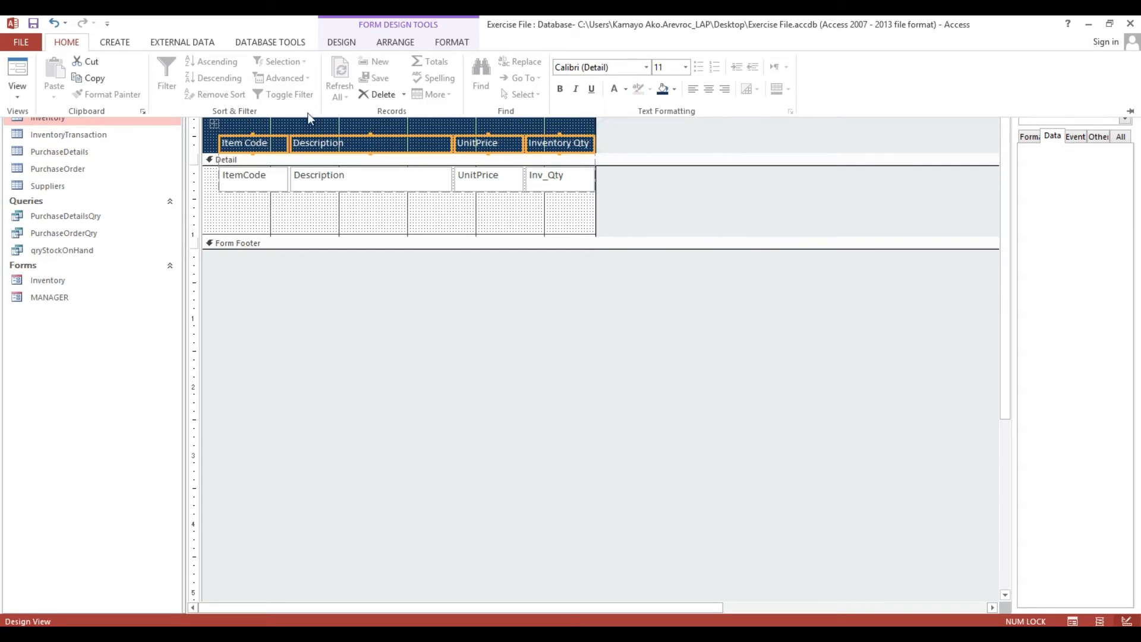
{"action": "left_click", "coordinate": [561, 91]}
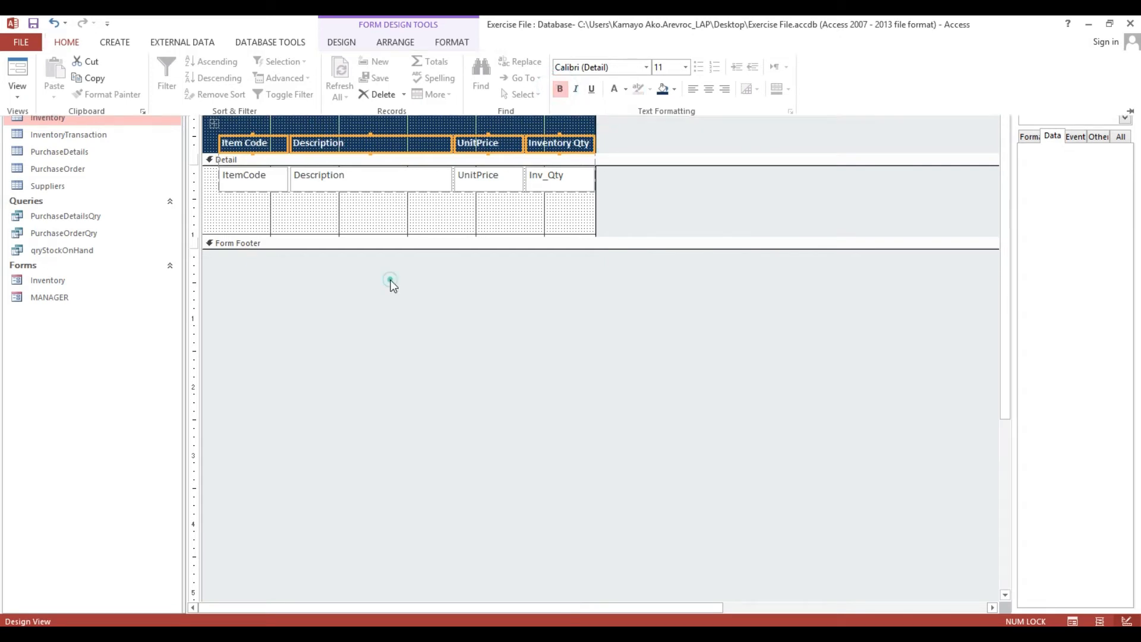
Shrink the Detail section, delete the Item Code column, shift the layout left, and narrow the form.
{"action": "left_click_drag", "start_coordinate": [380, 235], "coordinate": [379, 192]}
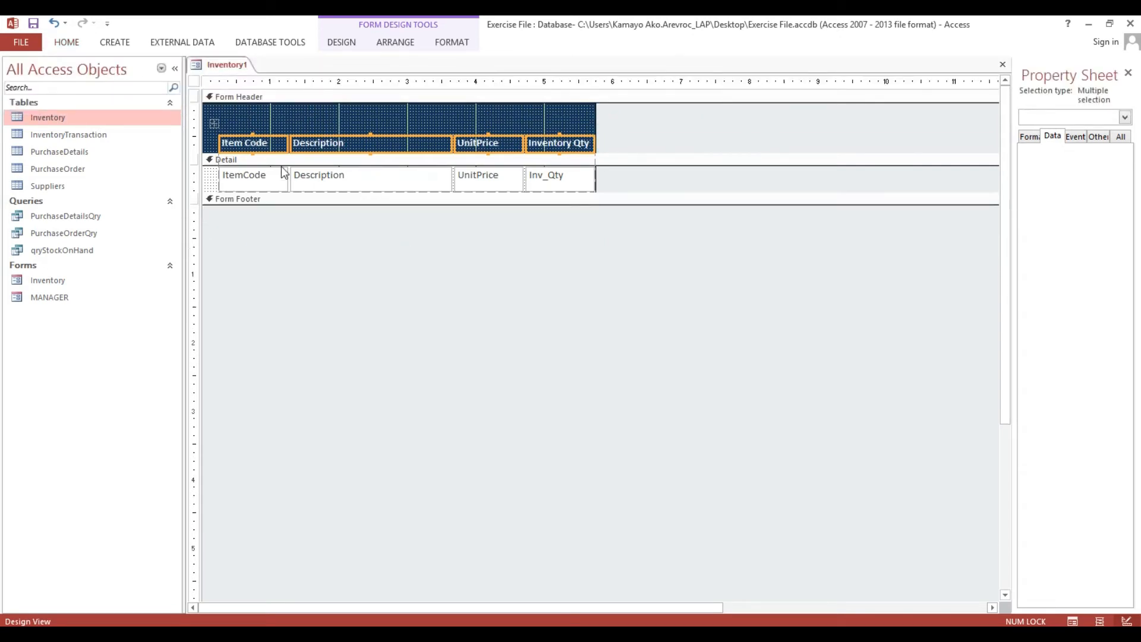
{"action": "left_click_drag", "start_coordinate": [245, 373], "coordinate": [245, 120]}
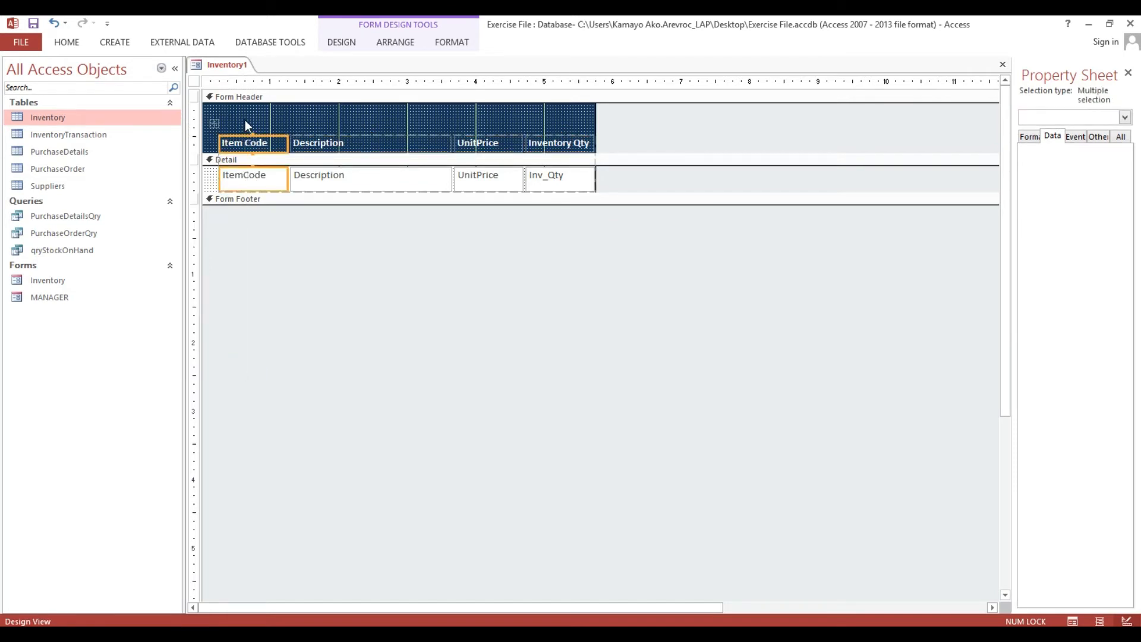
{"action": "key", "text": "Delete"}
{"action": "left_click", "coordinate": [226, 159]}
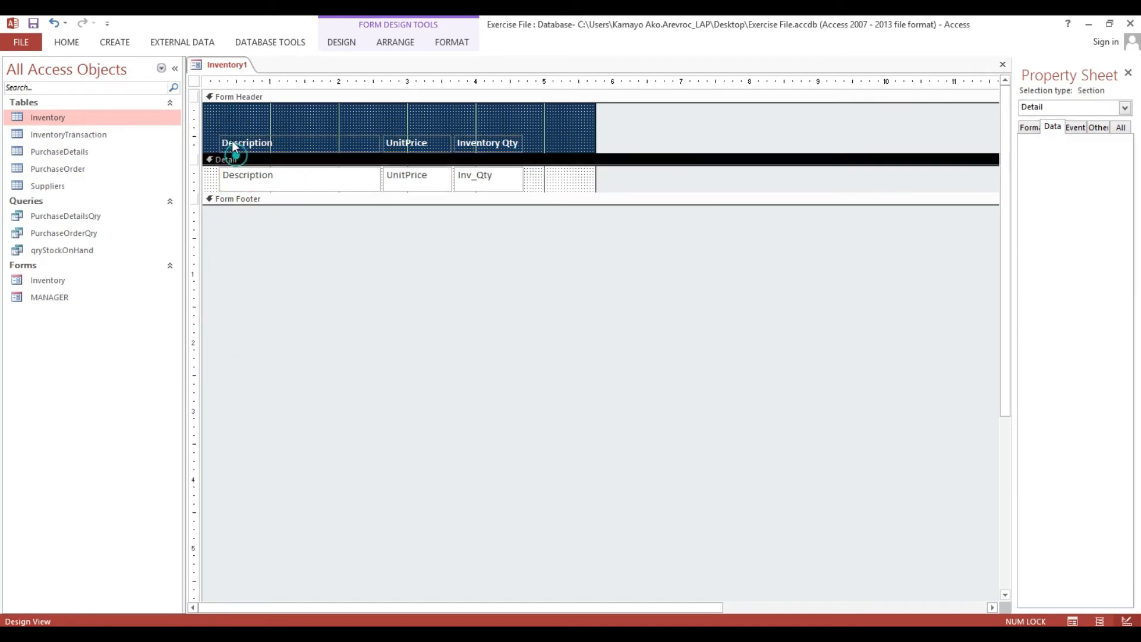
{"action": "left_click", "coordinate": [223, 131]}
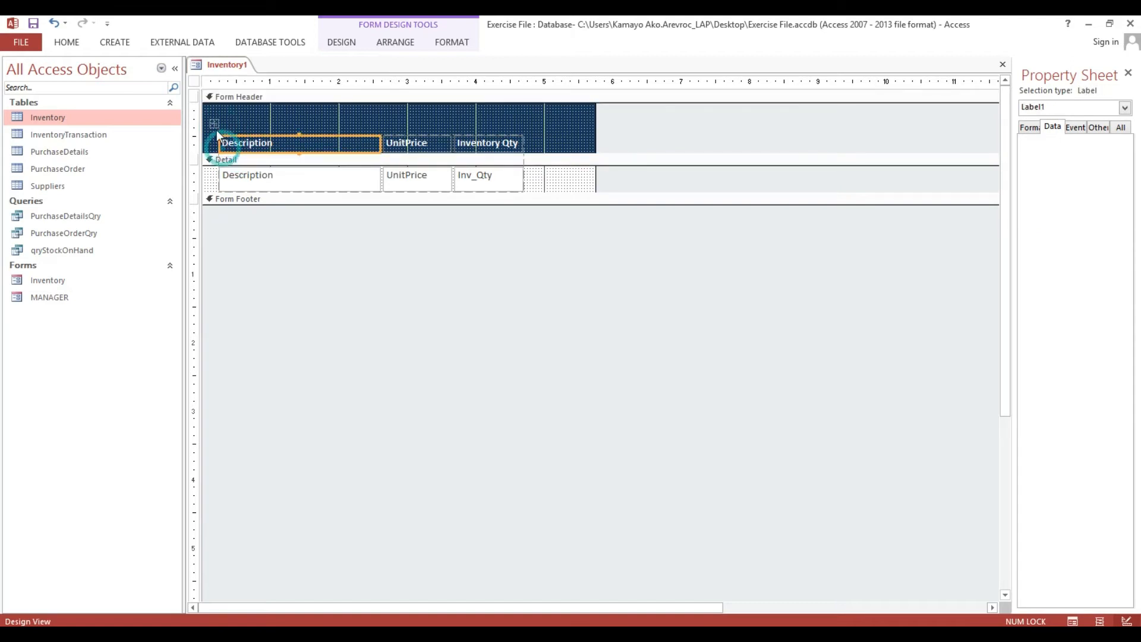
{"action": "left_click", "coordinate": [215, 126]}
{"action": "left_click_drag", "start_coordinate": [215, 125], "coordinate": [206, 126]}
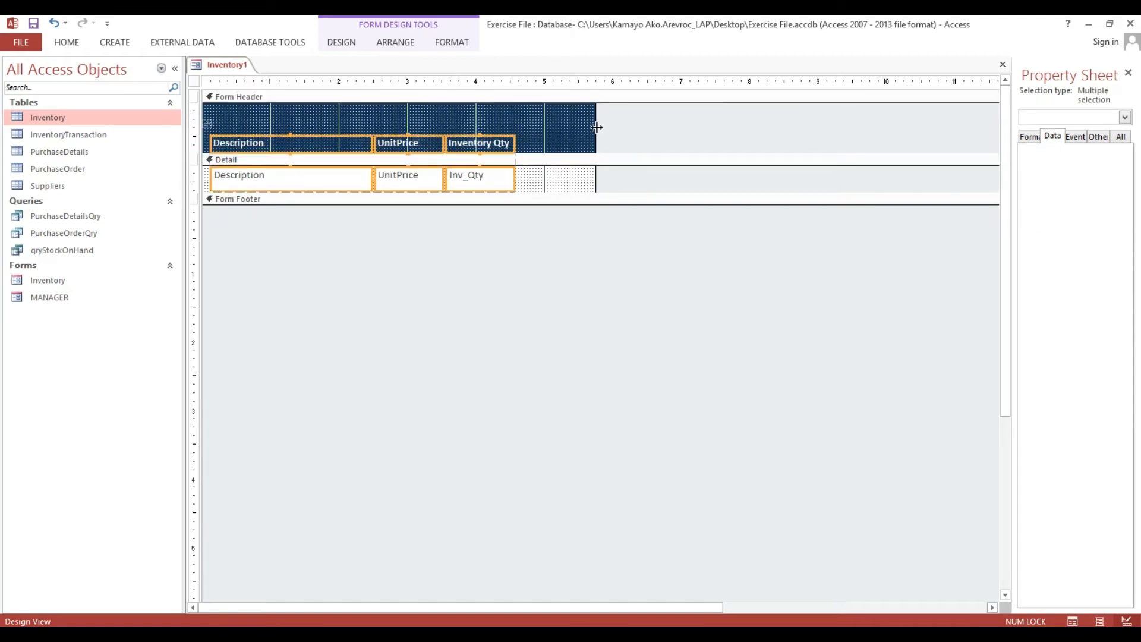
{"action": "left_click_drag", "start_coordinate": [597, 127], "coordinate": [516, 124]}
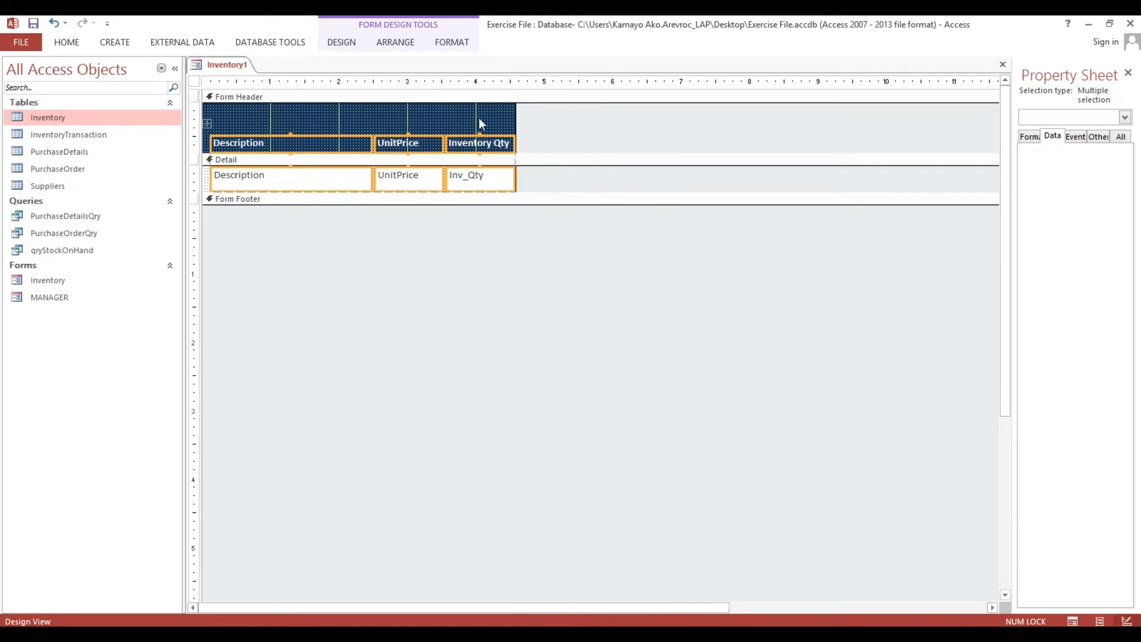
{"action": "left_click", "coordinate": [437, 113]}
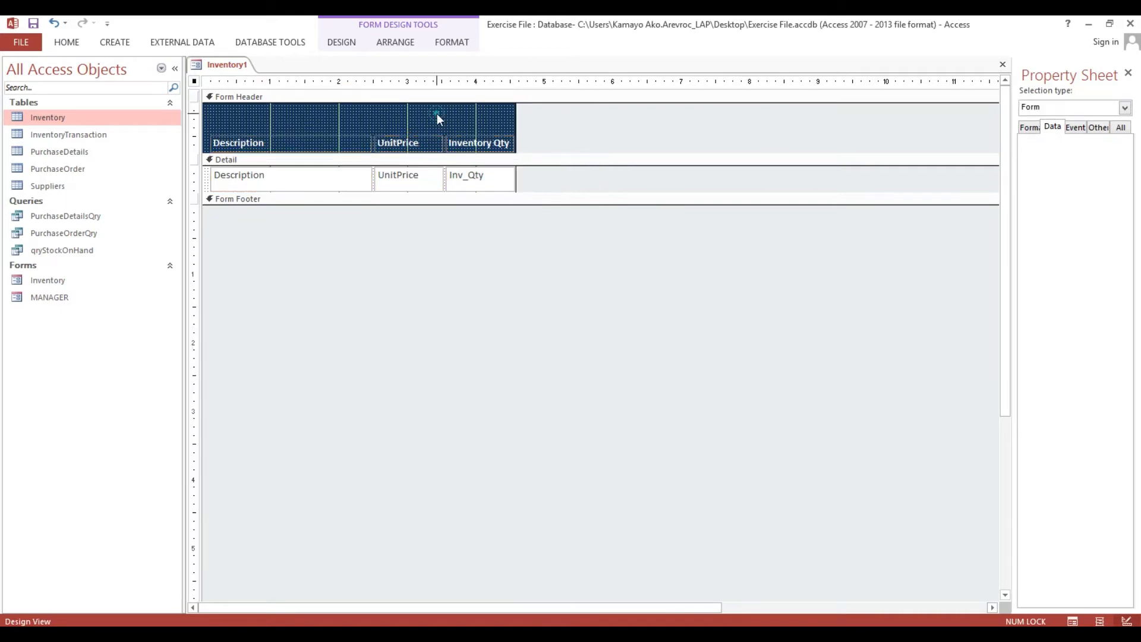
Inspect the ItemCode field settings in the Inventory table's Design View, then close it.
{"action": "right_click", "coordinate": [55, 122]}
{"action": "left_click", "coordinate": [82, 144]}
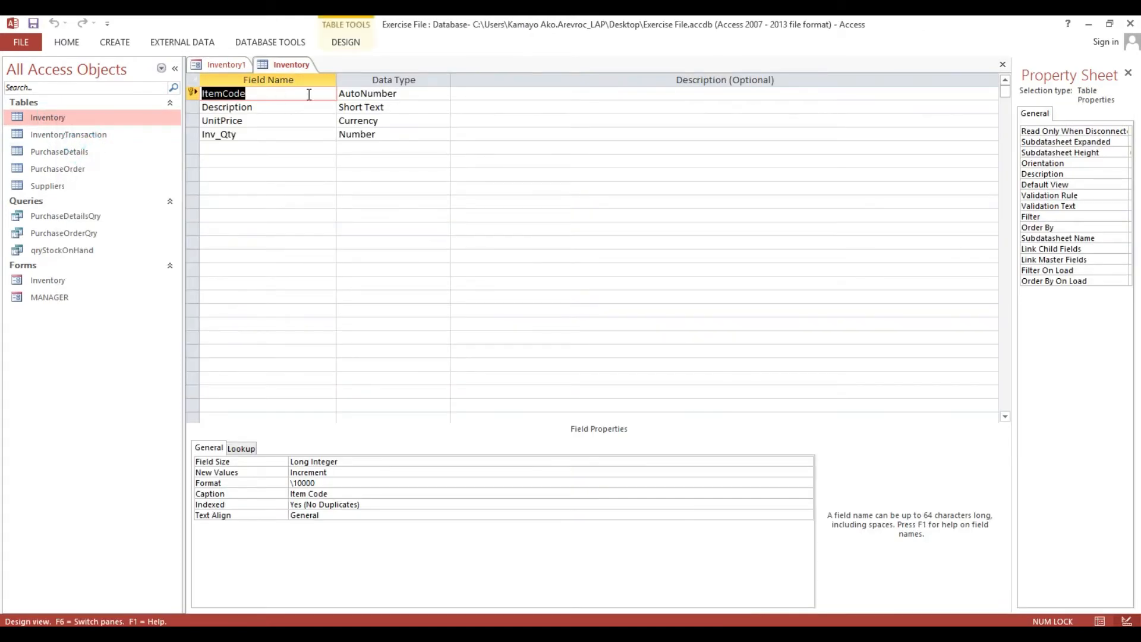
{"action": "double_click", "coordinate": [306, 94]}
{"action": "left_click", "coordinate": [1002, 64]}
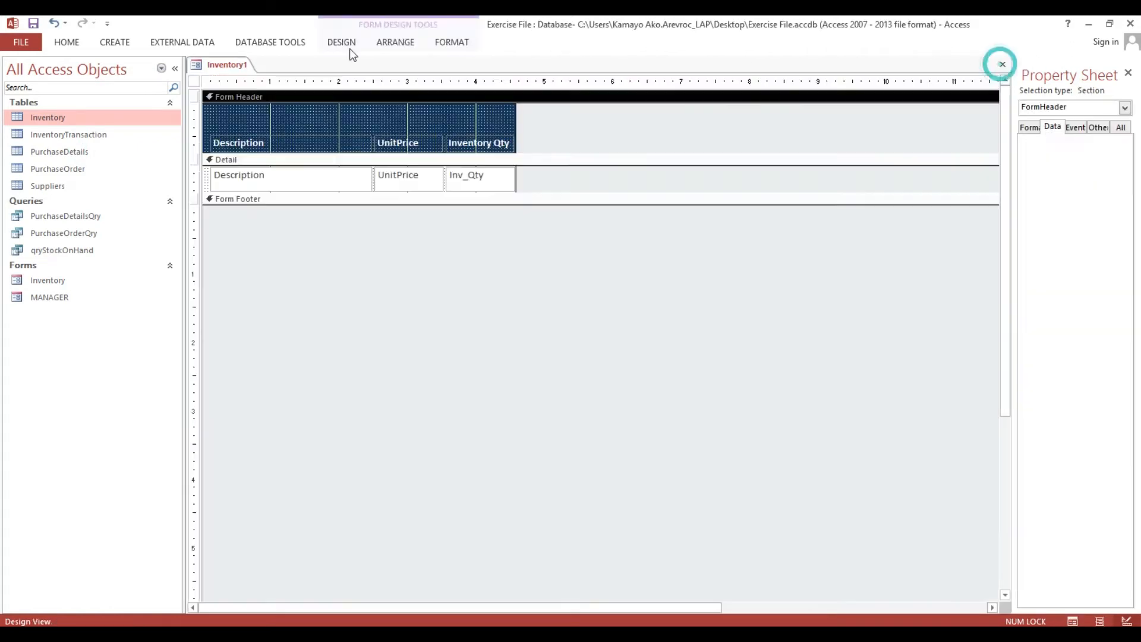
Preview the form in Form View, save it as frmItemList, and close it.
{"action": "left_click", "coordinate": [65, 44]}
{"action": "left_click", "coordinate": [17, 68]}
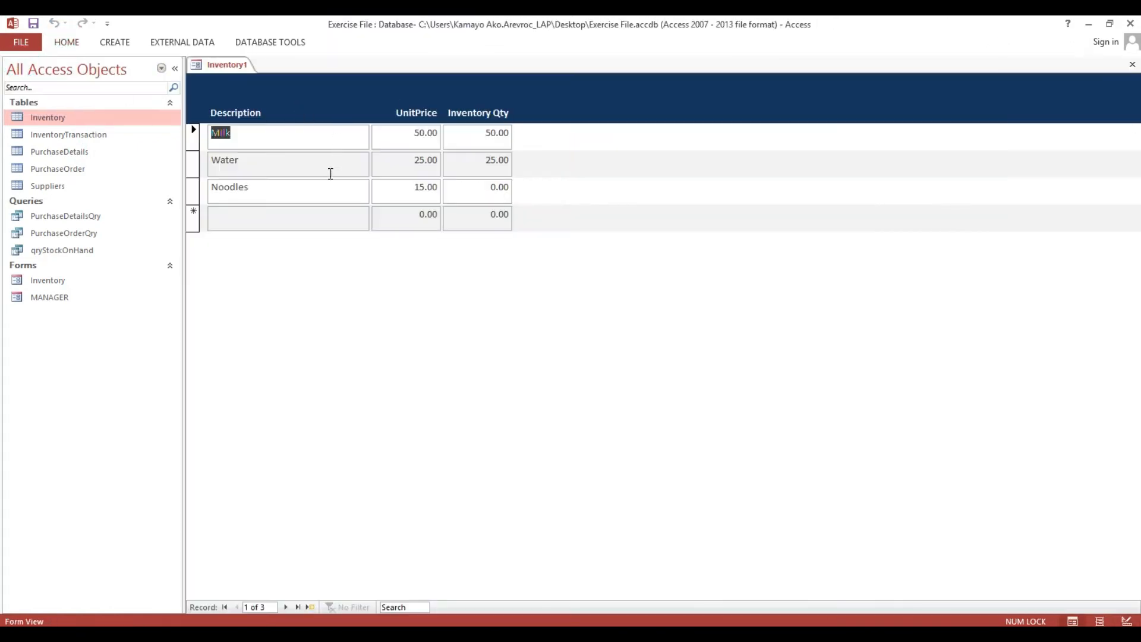
{"action": "left_click", "coordinate": [275, 216]}
{"action": "key", "text": "ctrl+s"}
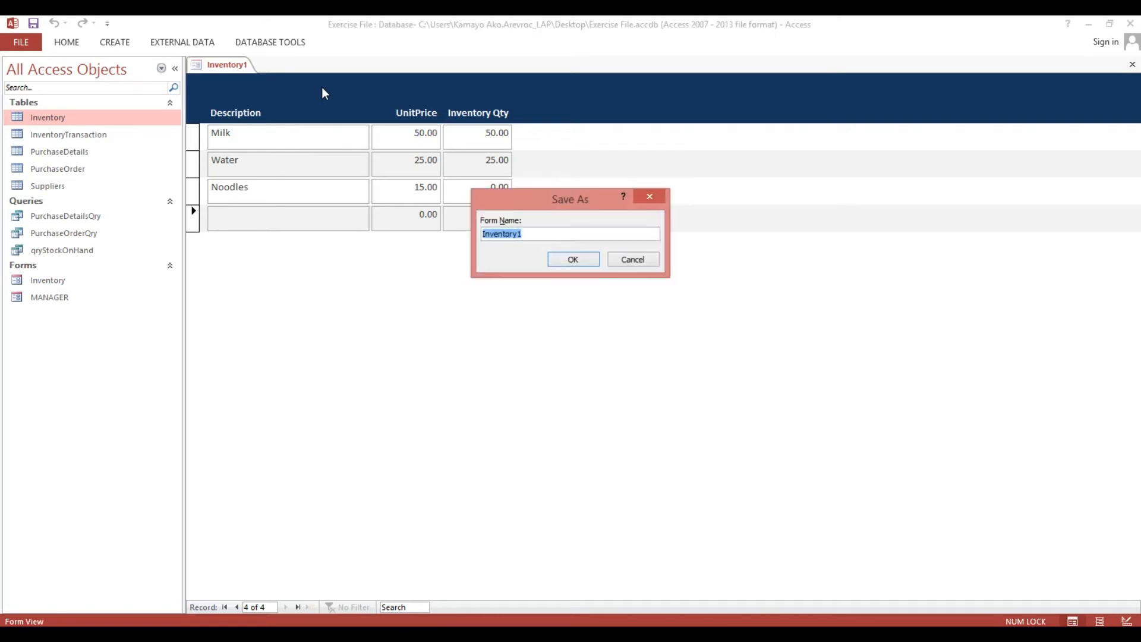
{"action": "type", "text": "frmItemList"}
{"action": "left_click", "coordinate": [573, 260]}
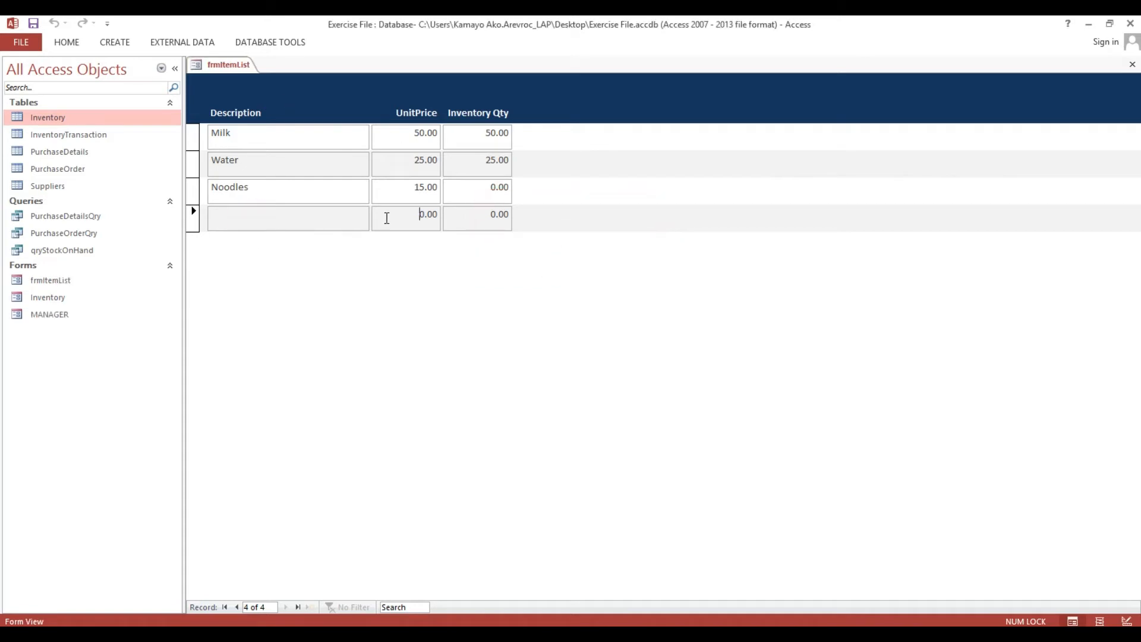
{"action": "left_click", "coordinate": [386, 217]}
{"action": "right_click", "coordinate": [230, 87]}
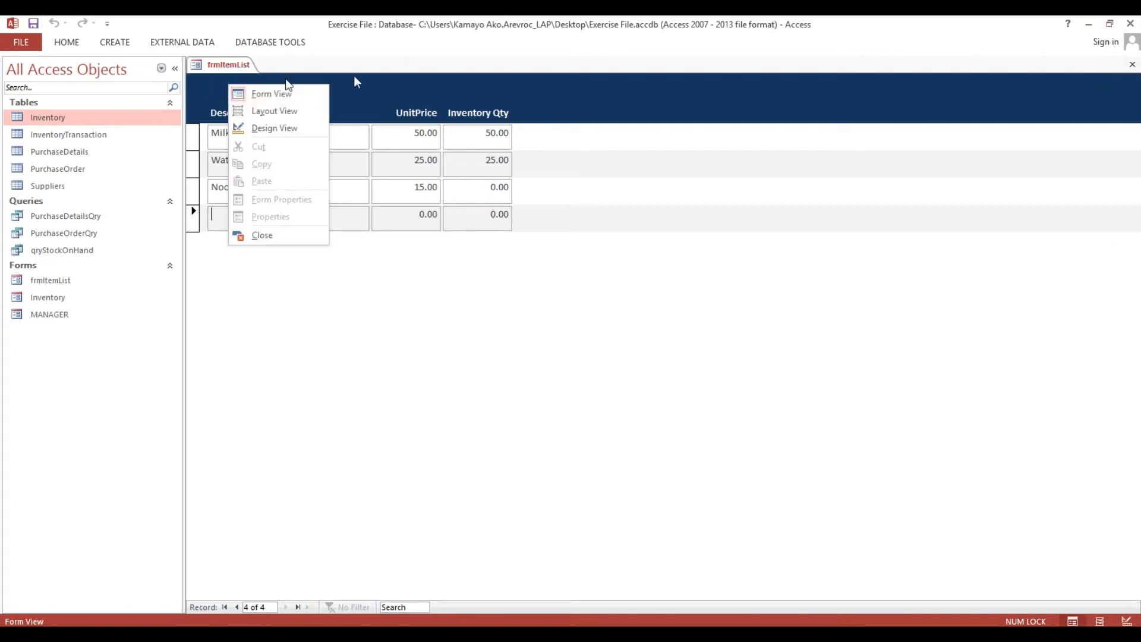
{"action": "left_click", "coordinate": [1132, 64]}
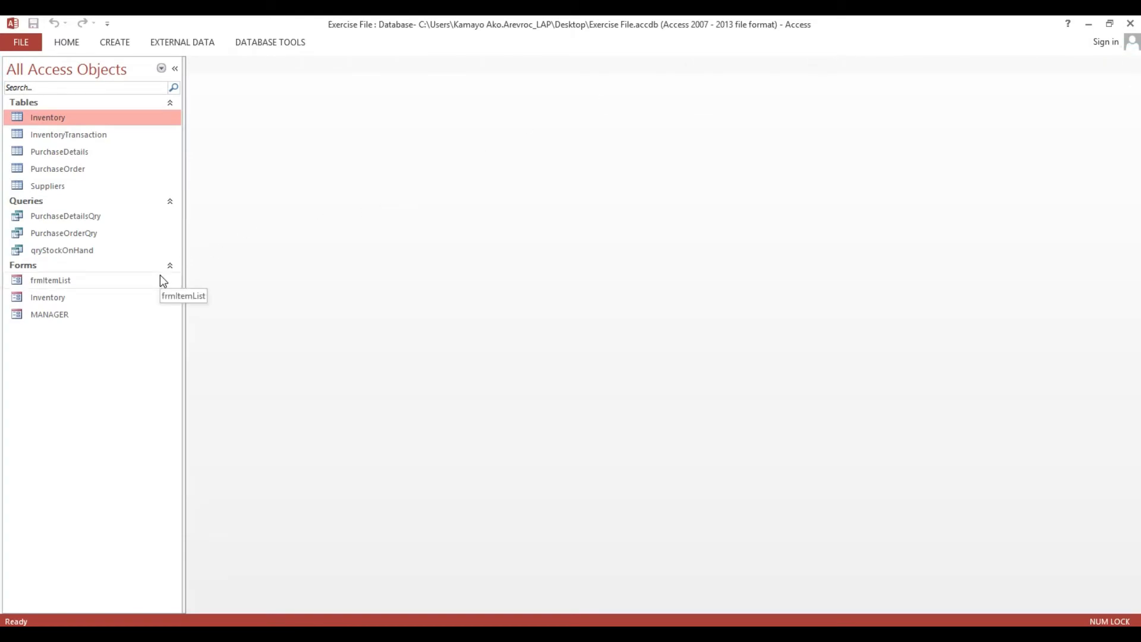
Create a new blank form with Form Design.
{"action": "left_click", "coordinate": [180, 44]}
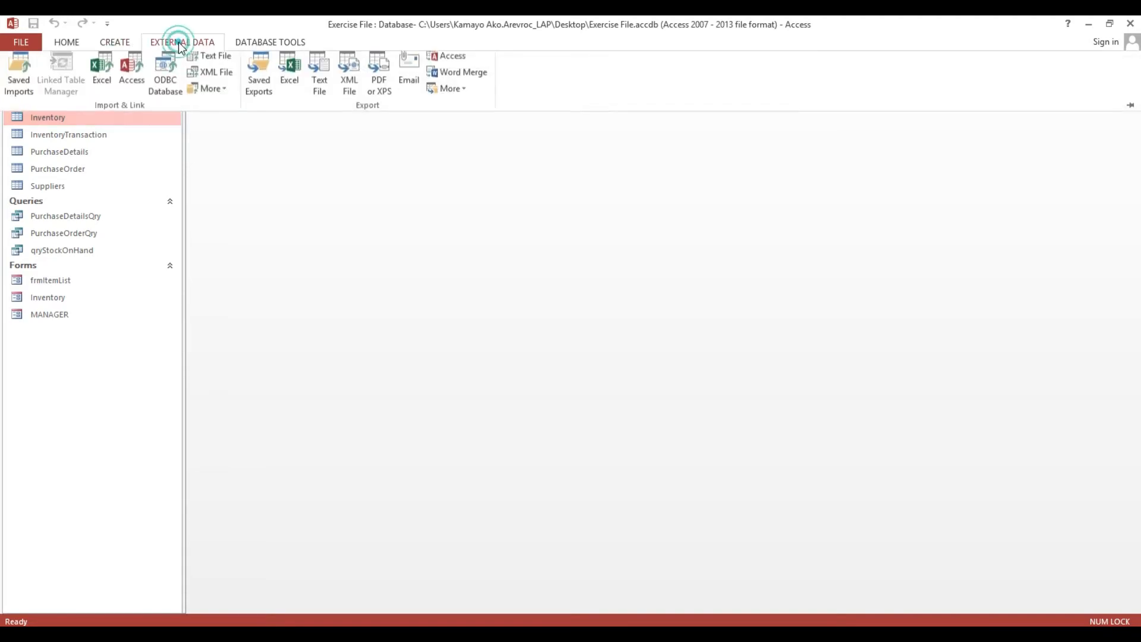
{"action": "left_click", "coordinate": [114, 44]}
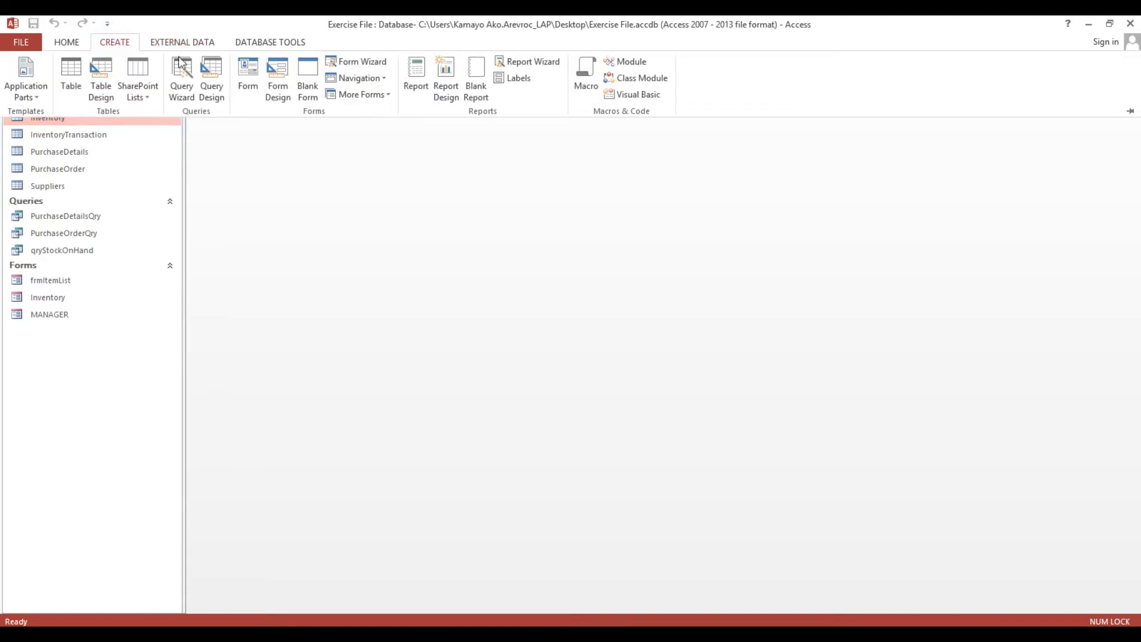
{"action": "left_click", "coordinate": [281, 74]}
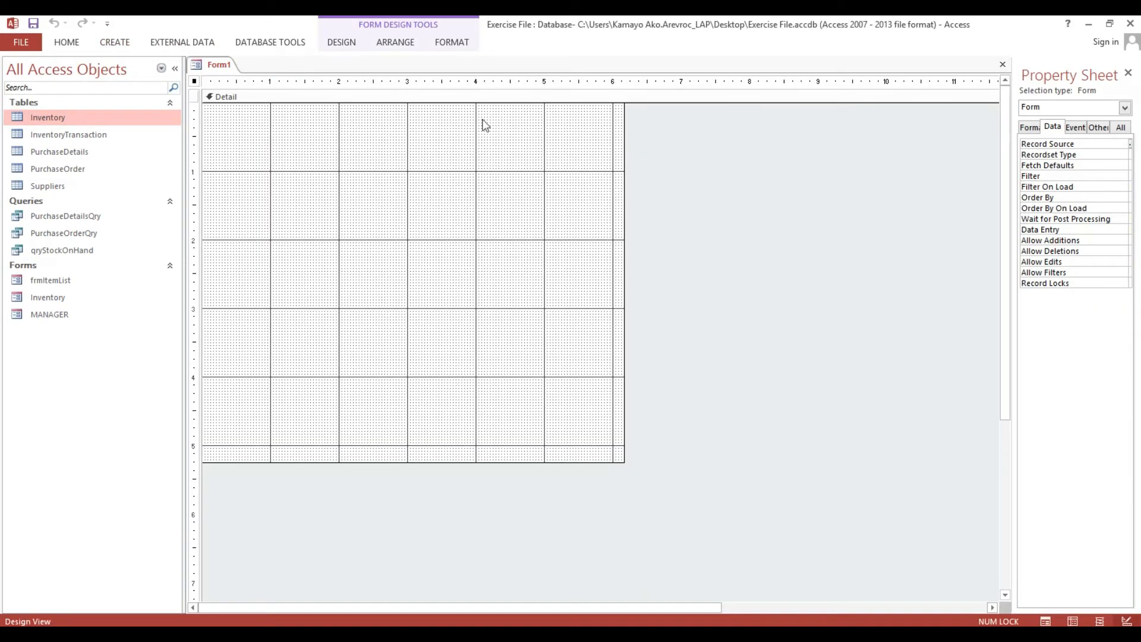
Add Form Header/Footer sections, make the header taller, shrink Detail, and widen the Property Sheet.
{"action": "right_click", "coordinate": [418, 193]}
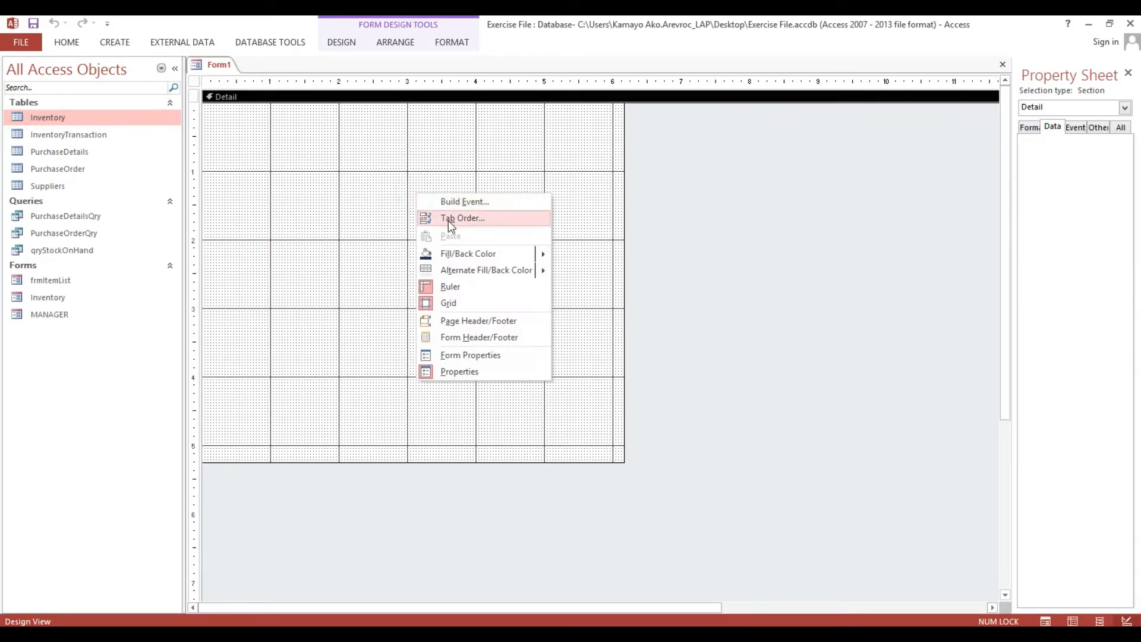
{"action": "left_click", "coordinate": [448, 337]}
{"action": "left_click_drag", "start_coordinate": [418, 120], "coordinate": [418, 219]}
{"action": "left_click_drag", "start_coordinate": [386, 590], "coordinate": [404, 471]}
{"action": "left_click_drag", "start_coordinate": [1010, 124], "coordinate": [678, 124]}
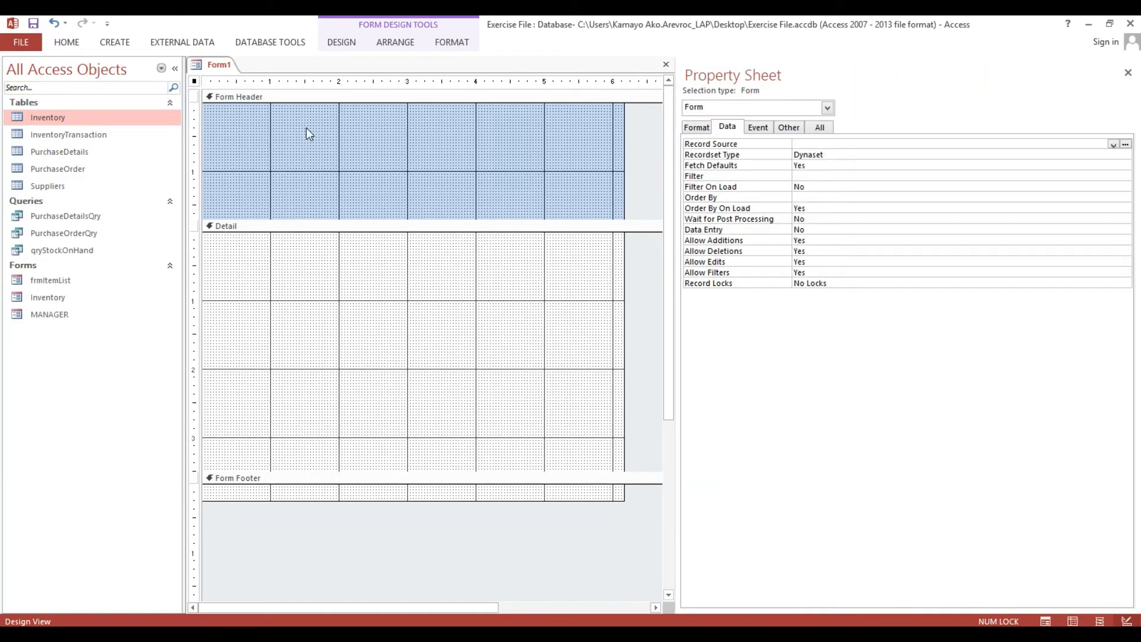
Set the form's Record Source to the Suppliers table.
{"action": "left_click", "coordinate": [50, 189]}
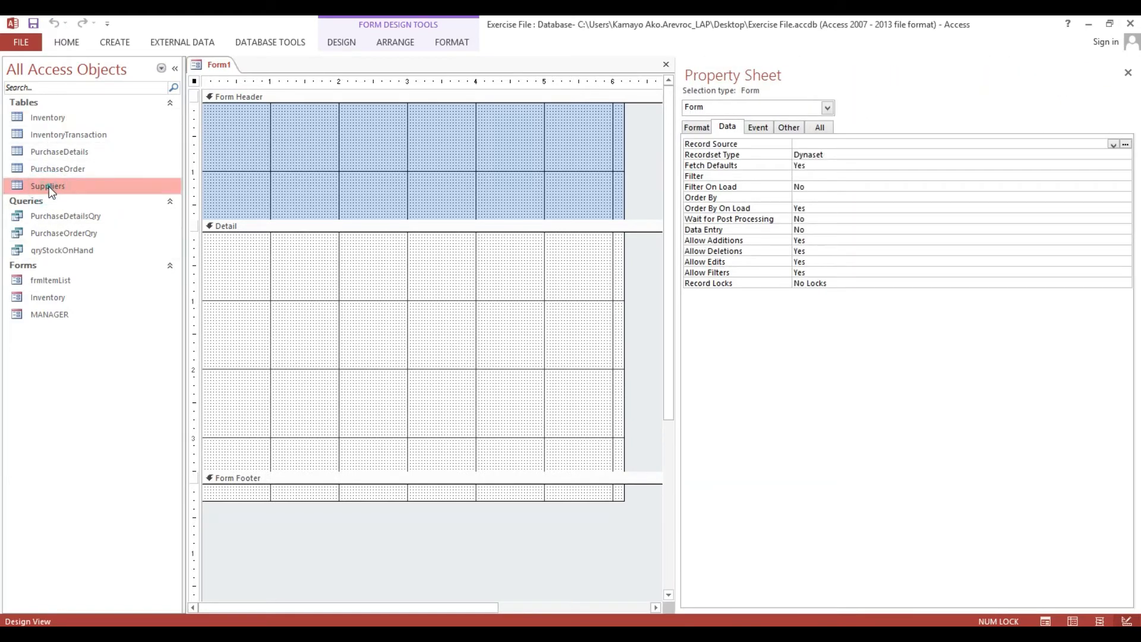
{"action": "left_click", "coordinate": [49, 187]}
{"action": "key", "text": "ctrl+c"}
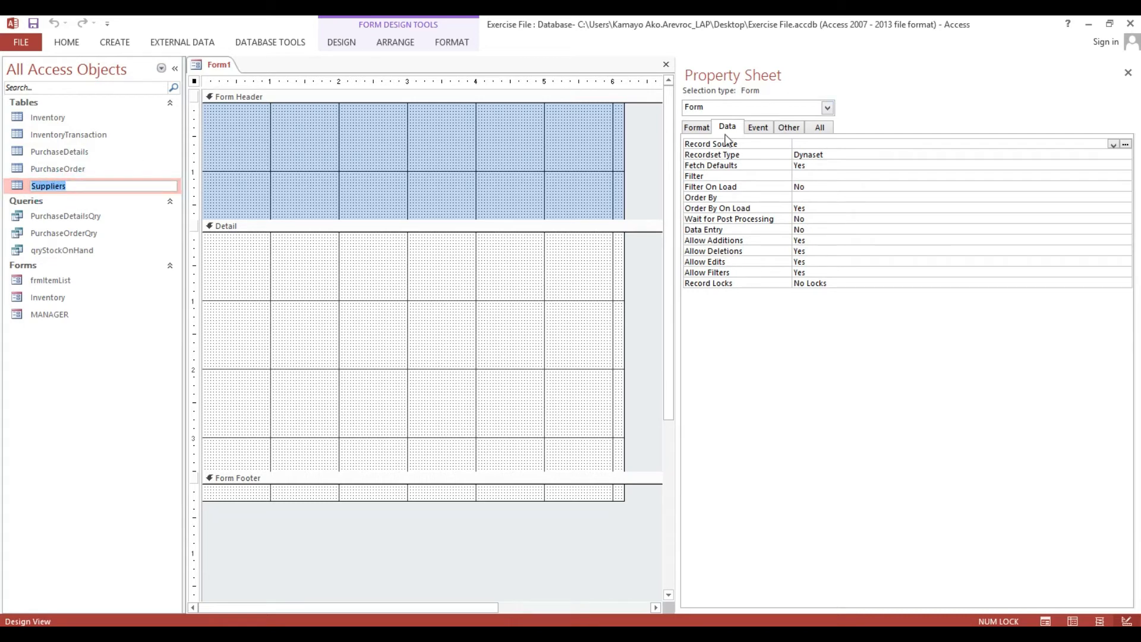
{"action": "left_click", "coordinate": [819, 143]}
{"action": "key", "text": "ctrl+v"}
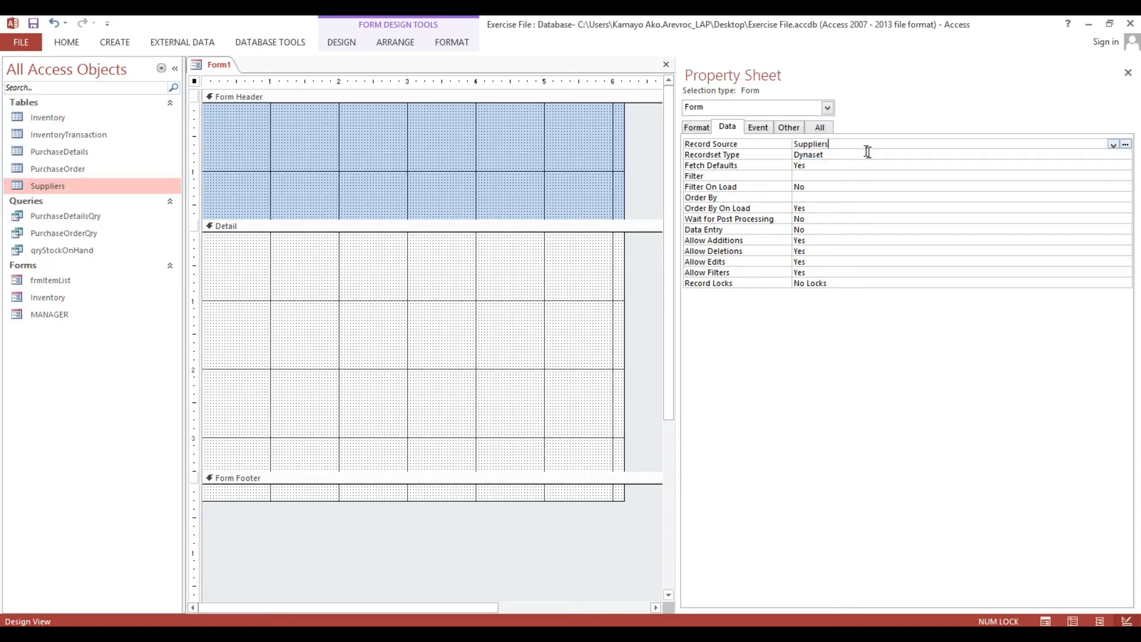
{"action": "left_click", "coordinate": [870, 152]}
Drag the Form Header's bottom edge up to shorten the header.
{"action": "left_click", "coordinate": [478, 215]}
{"action": "left_click_drag", "start_coordinate": [476, 204], "coordinate": [476, 154]}
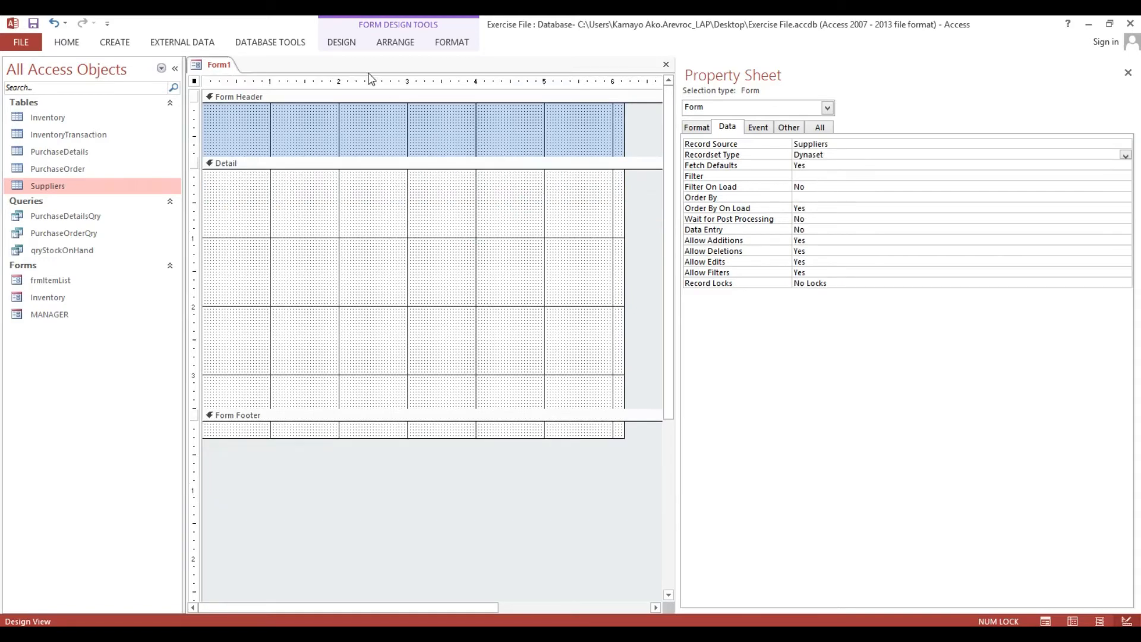
{"action": "left_click", "coordinate": [343, 43]}
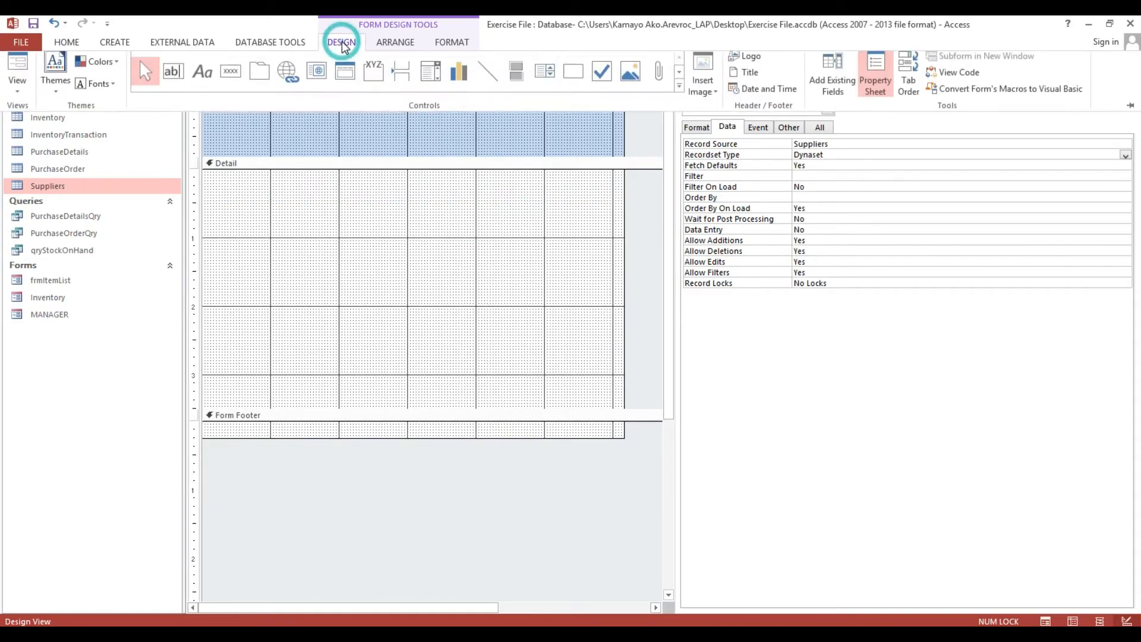
Add SupplierID, Supplier, AddressLine1, AddressLine2 and ContactNo fields from the field list to Detail.
{"action": "left_click", "coordinate": [843, 82]}
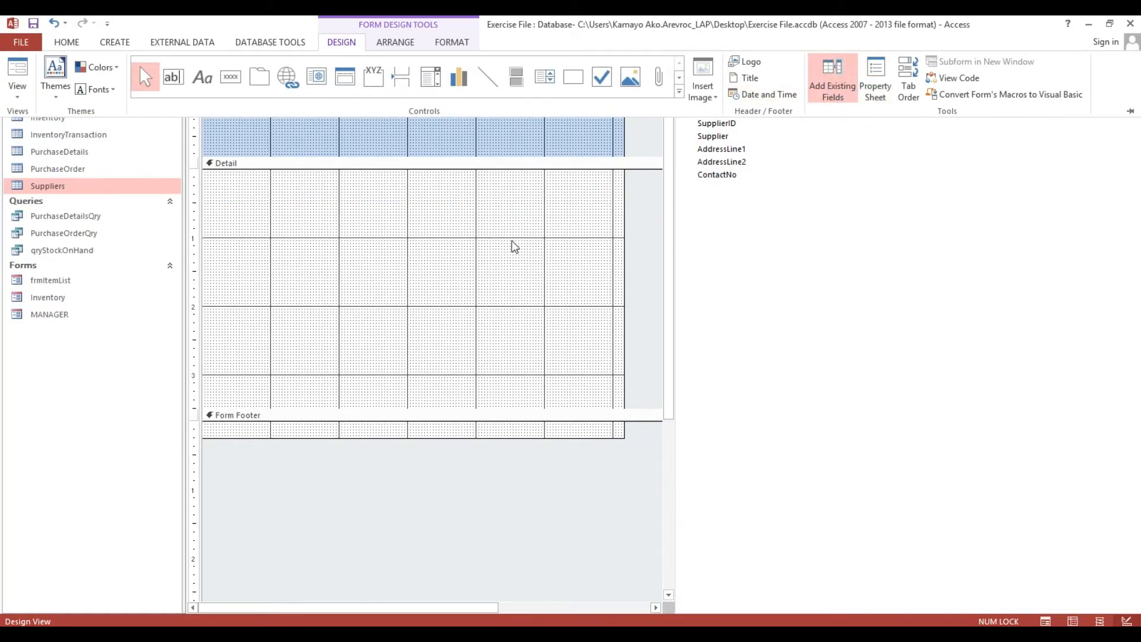
{"action": "left_click", "coordinate": [511, 240]}
{"action": "left_click", "coordinate": [710, 123]}
{"action": "left_click", "coordinate": [714, 136], "text": "shift"}
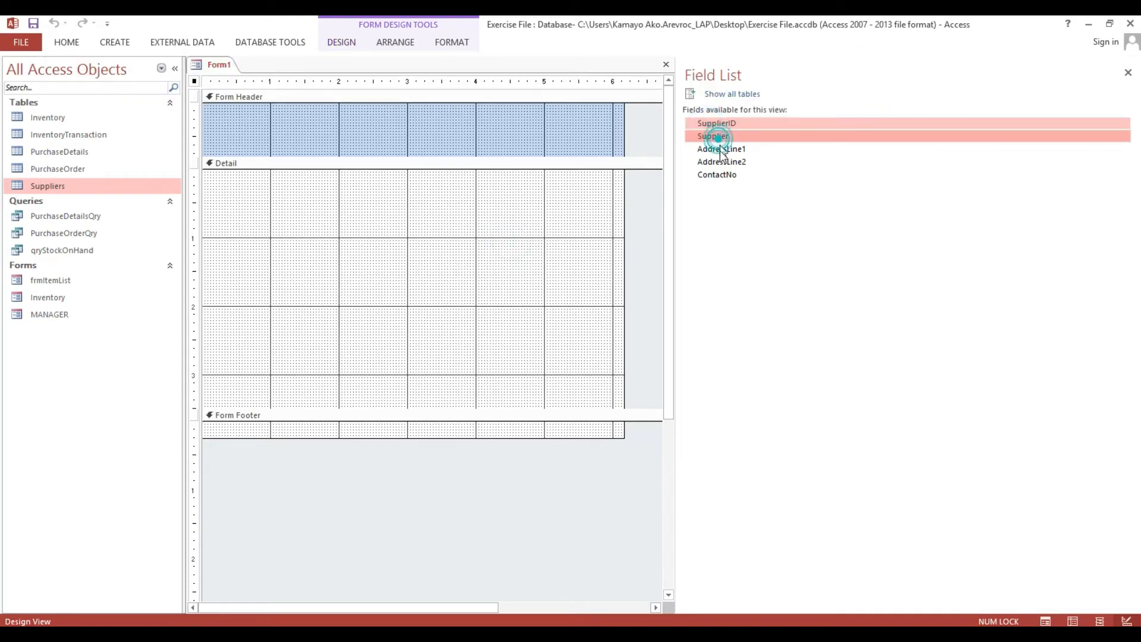
{"action": "left_click", "coordinate": [718, 150], "text": "shift"}
{"action": "left_click", "coordinate": [718, 162], "text": "shift"}
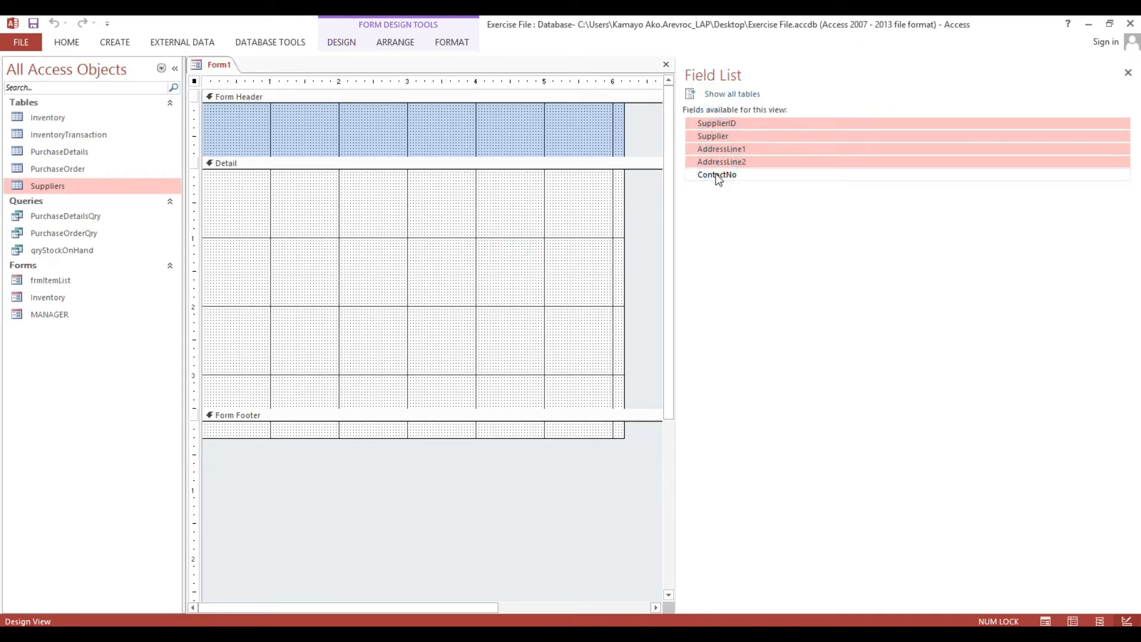
{"action": "left_click", "coordinate": [718, 175], "text": "shift"}
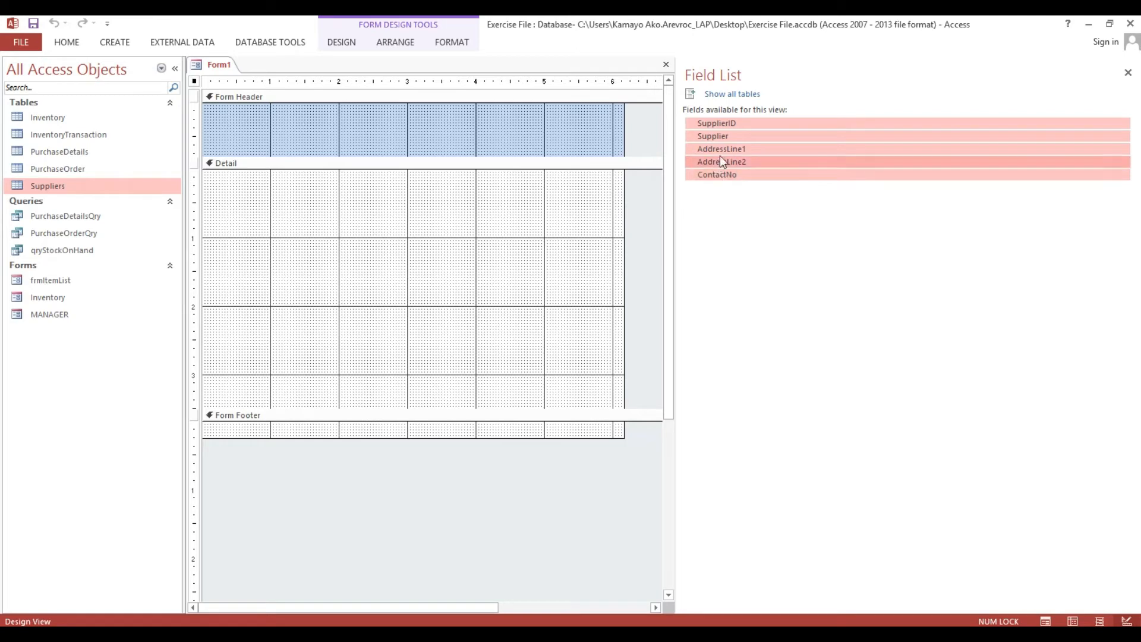
{"action": "left_click_drag", "start_coordinate": [715, 124], "coordinate": [318, 198]}
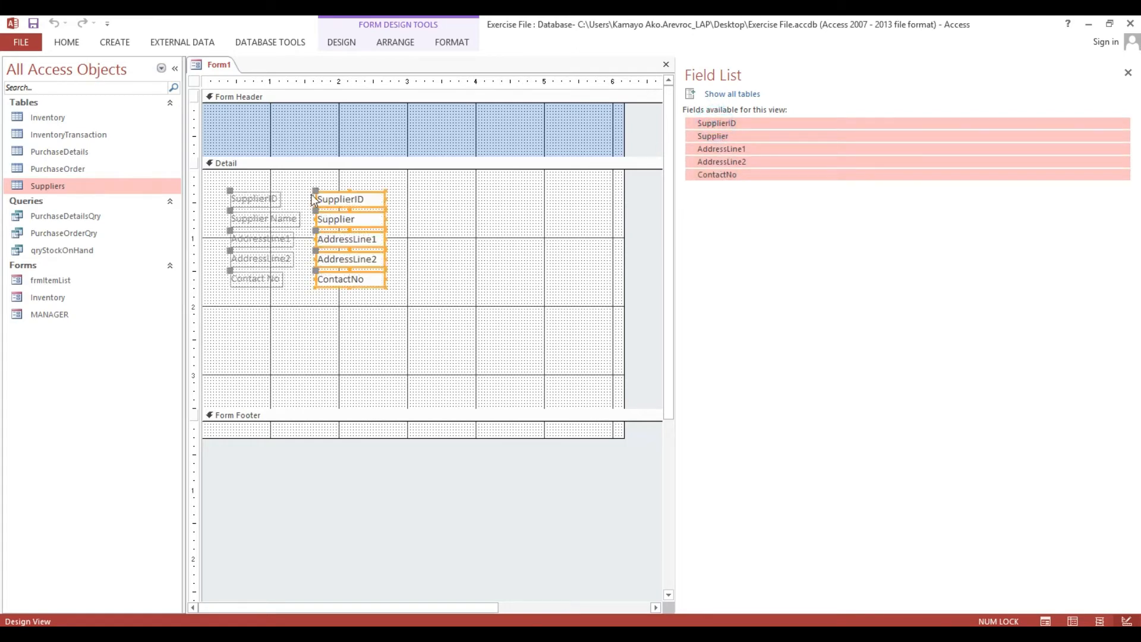
{"action": "left_click", "coordinate": [286, 306]}
Select the supplier labels and text boxes and move them up within Detail.
{"action": "left_click_drag", "start_coordinate": [463, 196], "coordinate": [234, 201]}
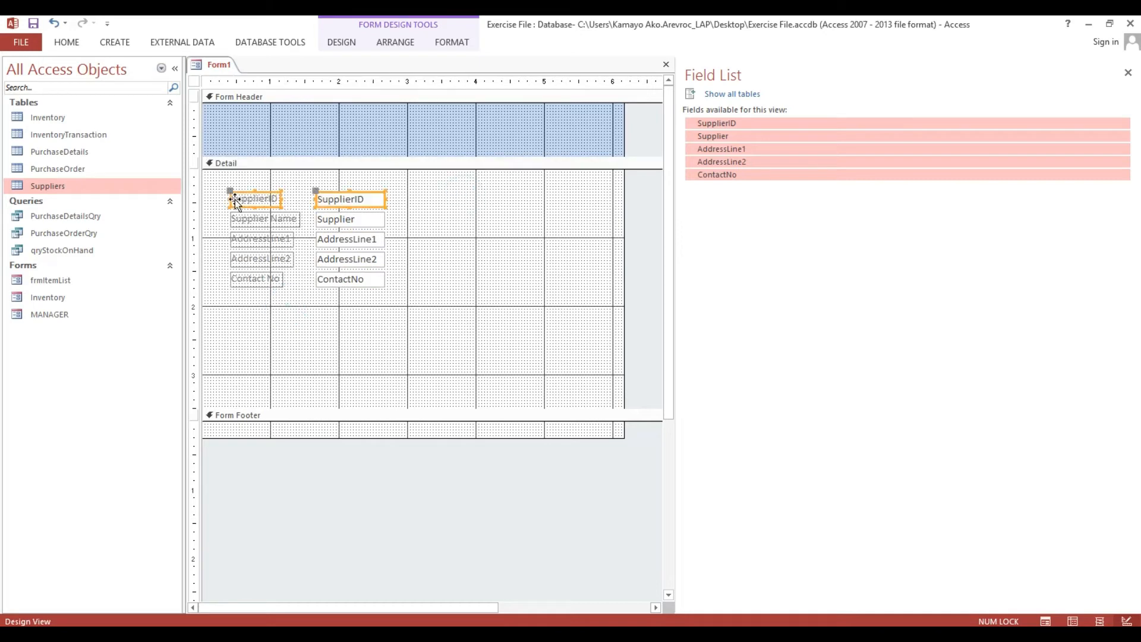
{"action": "left_click_drag", "start_coordinate": [232, 193], "coordinate": [345, 289]}
{"action": "left_click_drag", "start_coordinate": [344, 220], "coordinate": [342, 189]}
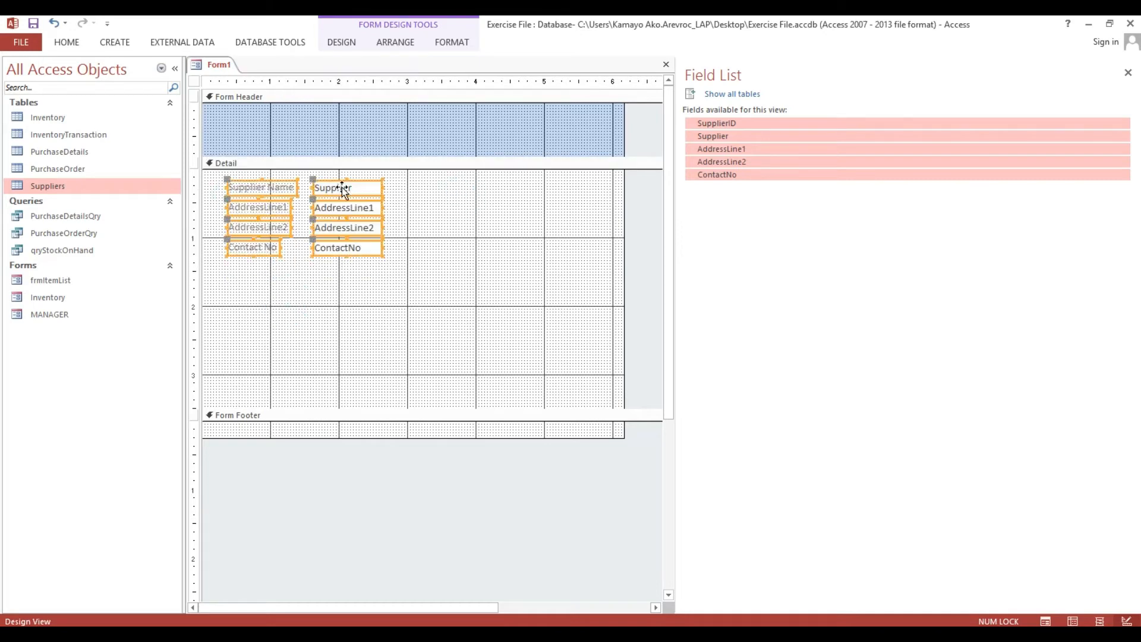
Group the supplier labels and text boxes into a stacked layout and shift it slightly down-right.
{"action": "right_click", "coordinate": [341, 188]}
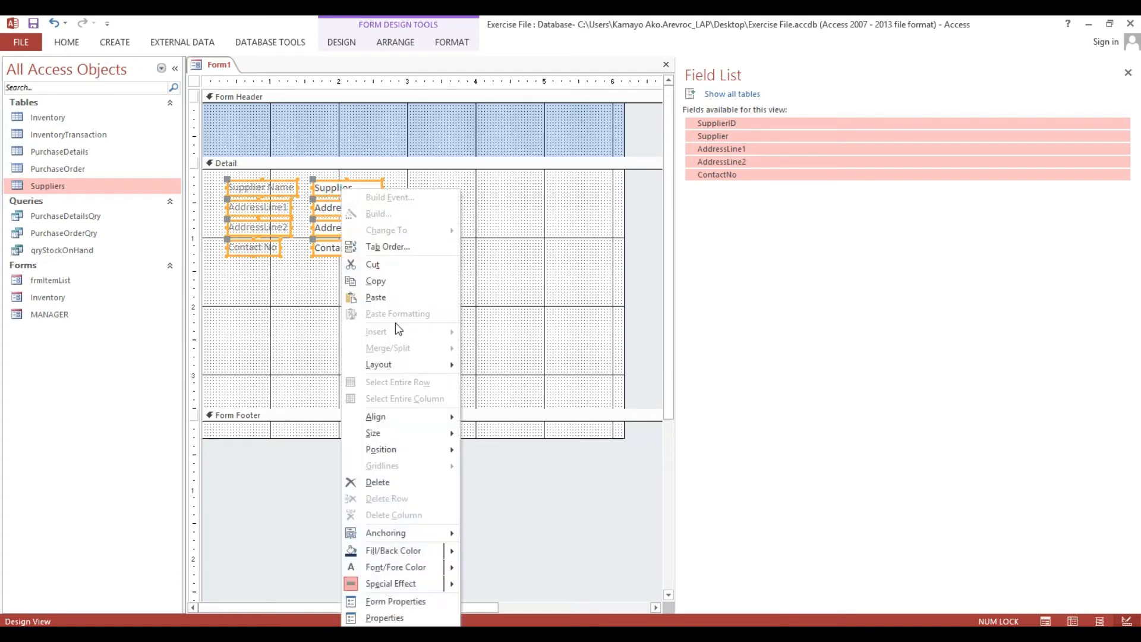
{"action": "mouse_move", "coordinate": [407, 372]}
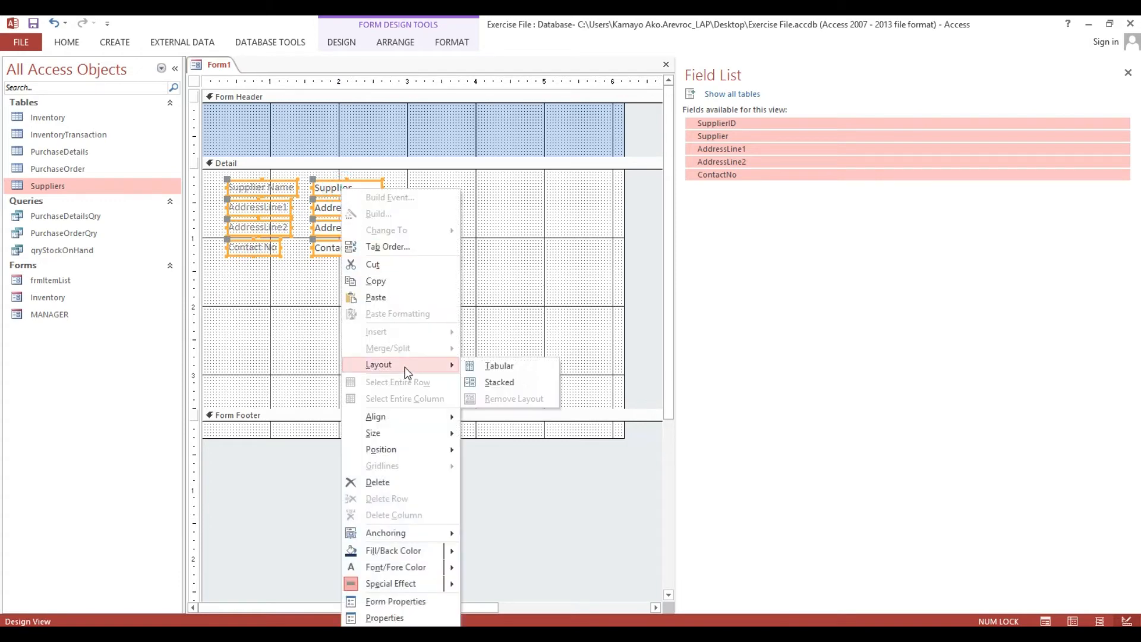
{"action": "left_click", "coordinate": [491, 383]}
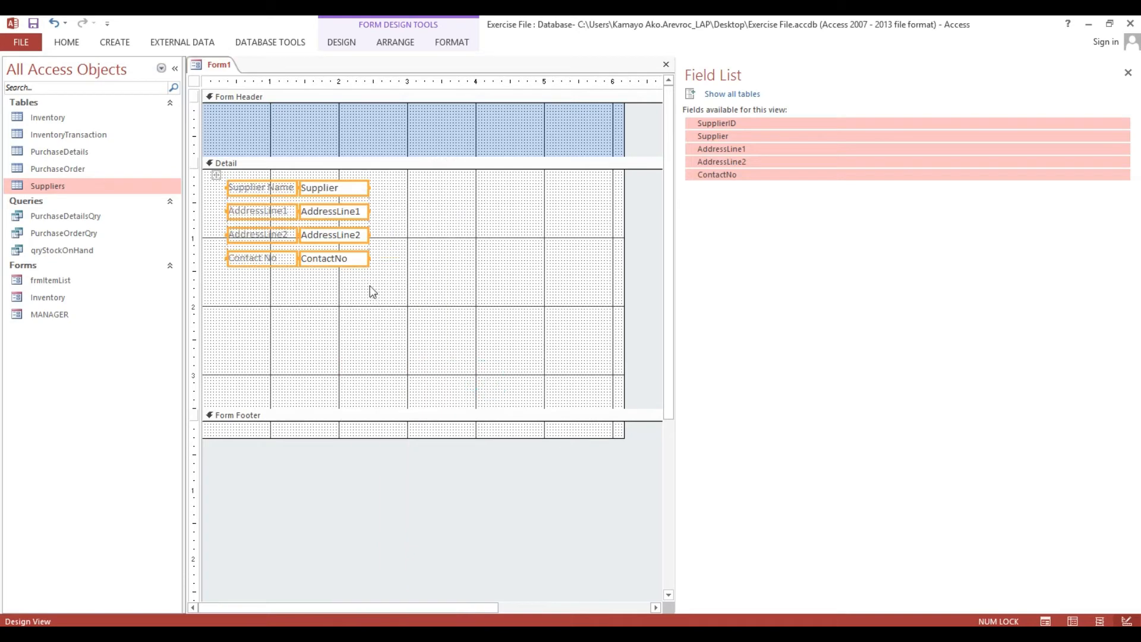
{"action": "mouse_move", "coordinate": [218, 176]}
{"action": "left_mouse_down"}
{"action": "mouse_move", "coordinate": [221, 161]}
{"action": "mouse_move", "coordinate": [222, 187]}
{"action": "left_mouse_up"}
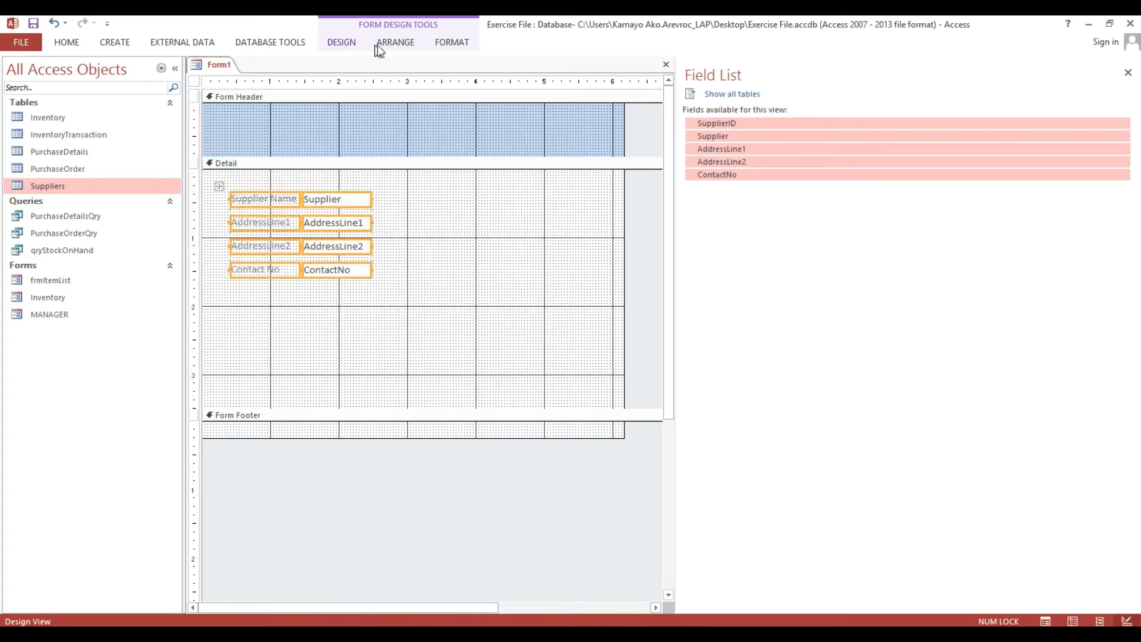
Set the stacked controls' margins to Narrow and adjust the padding between them.
{"action": "left_click", "coordinate": [338, 48]}
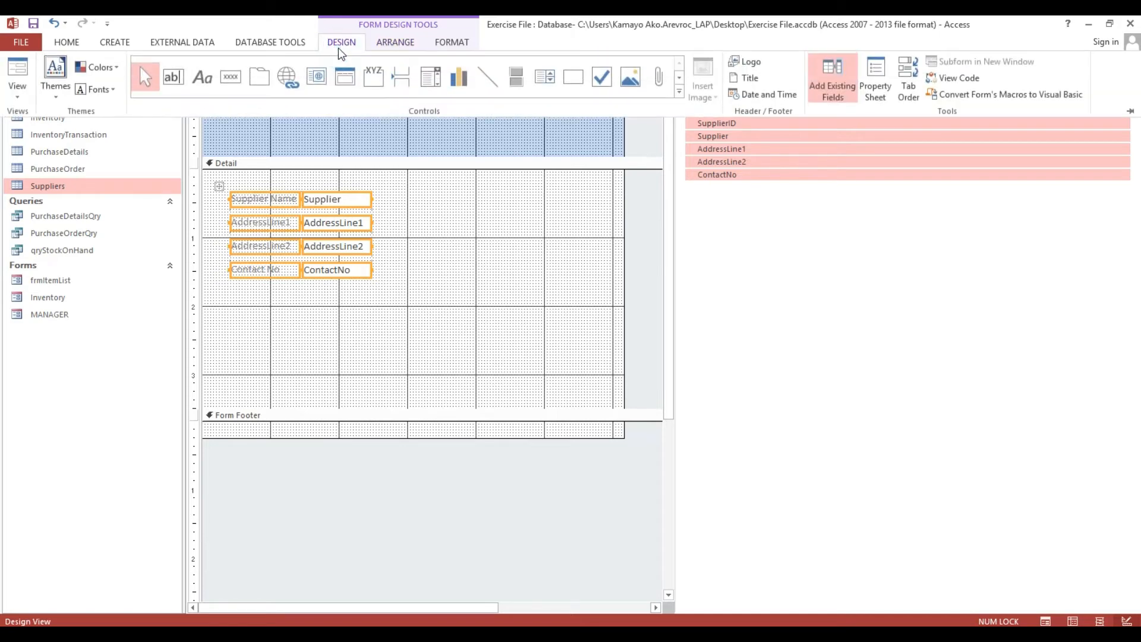
{"action": "left_click", "coordinate": [394, 48]}
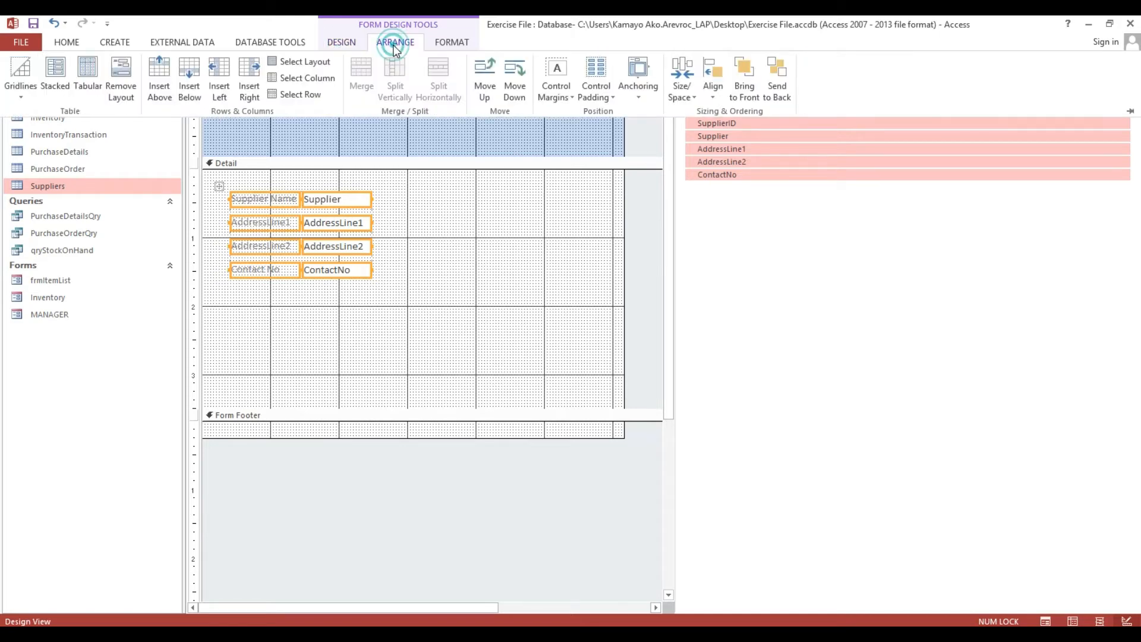
{"action": "left_click", "coordinate": [556, 98]}
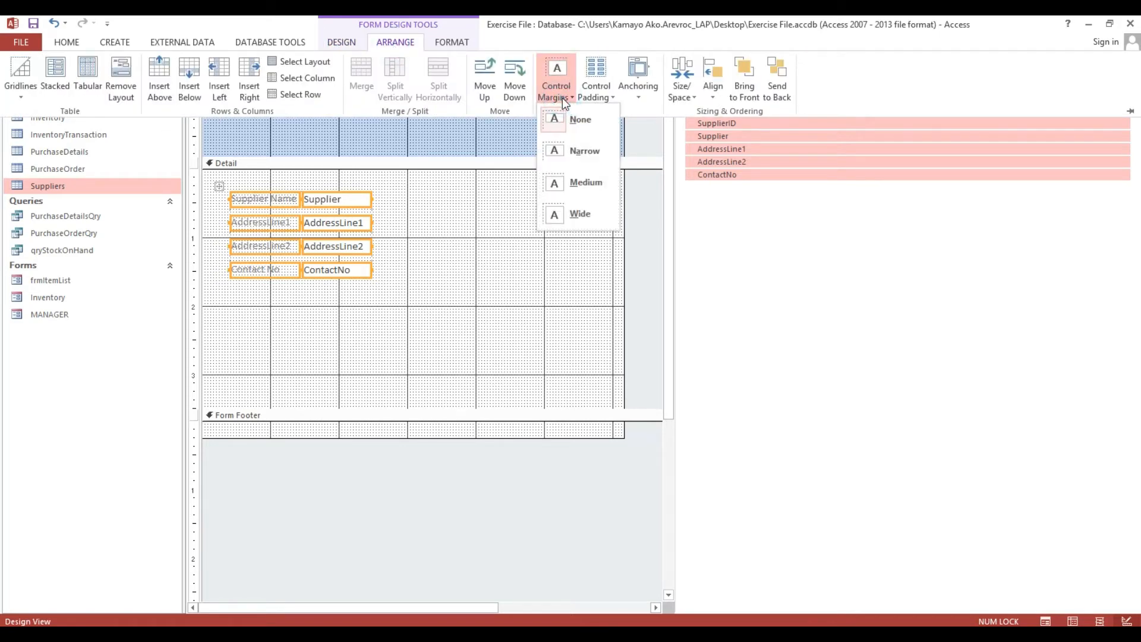
{"action": "left_click", "coordinate": [579, 150]}
{"action": "left_click", "coordinate": [600, 94]}
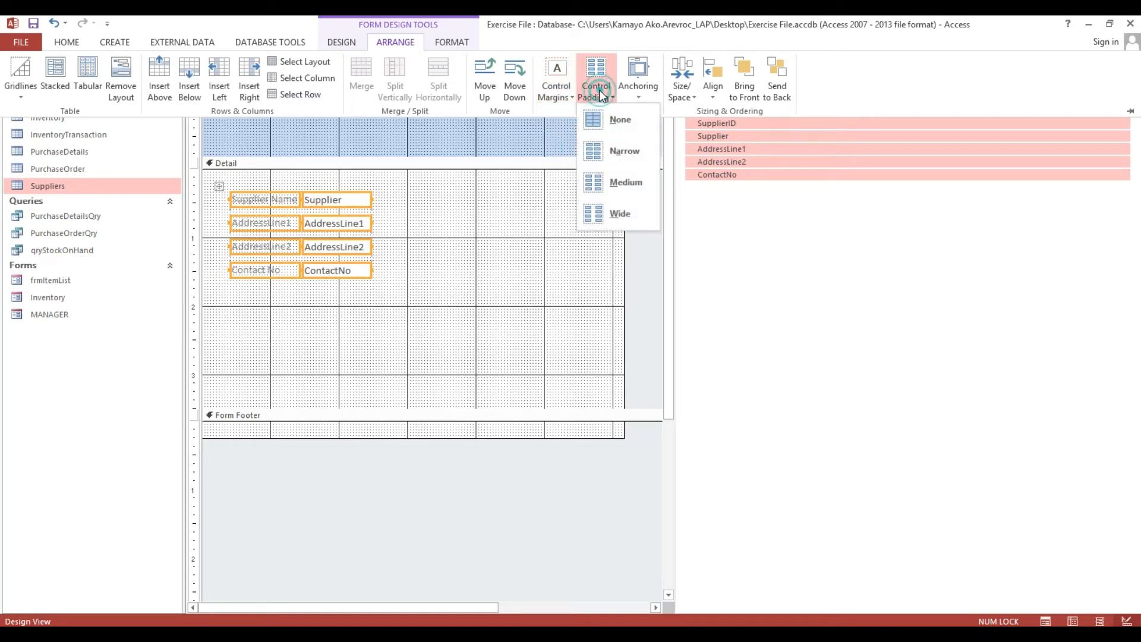
{"action": "left_click", "coordinate": [614, 131]}
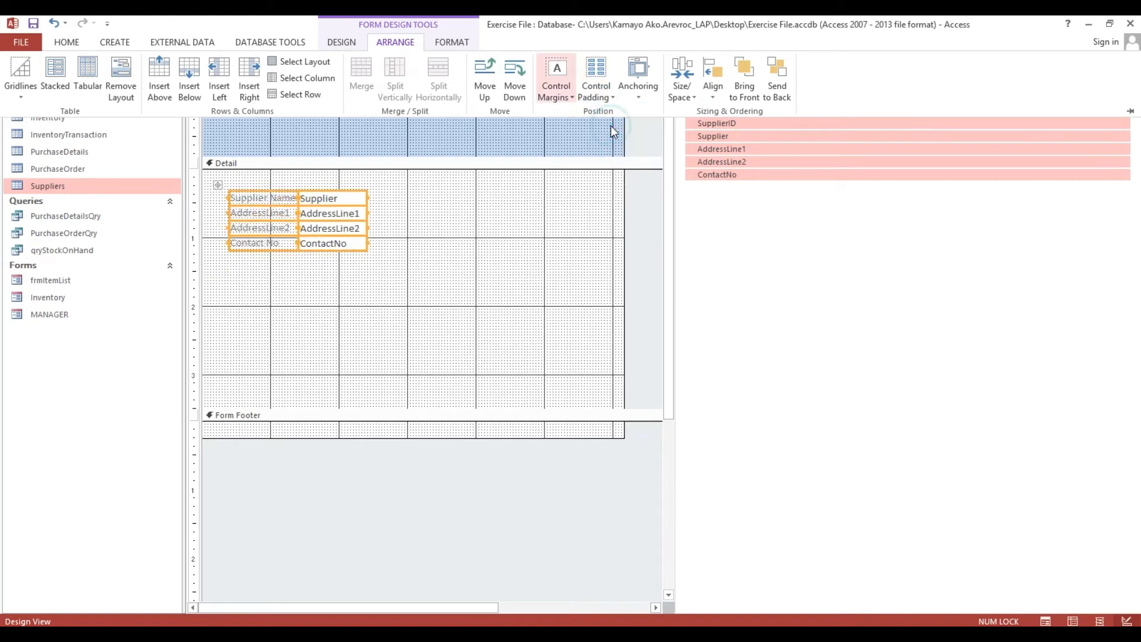
{"action": "left_click", "coordinate": [616, 94]}
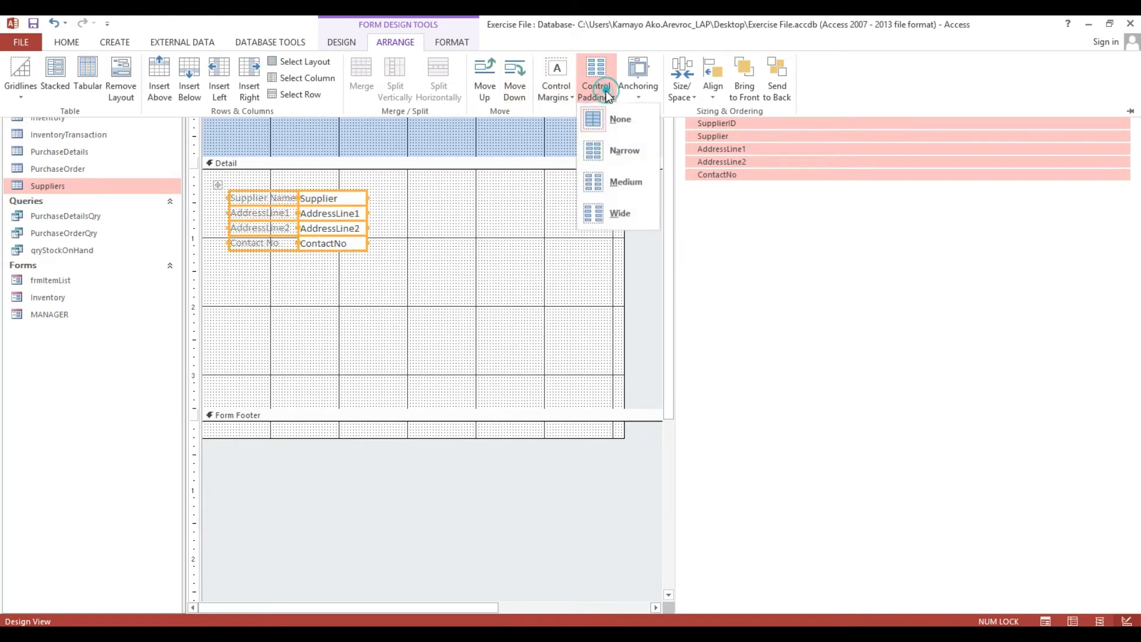
{"action": "left_click", "coordinate": [614, 177]}
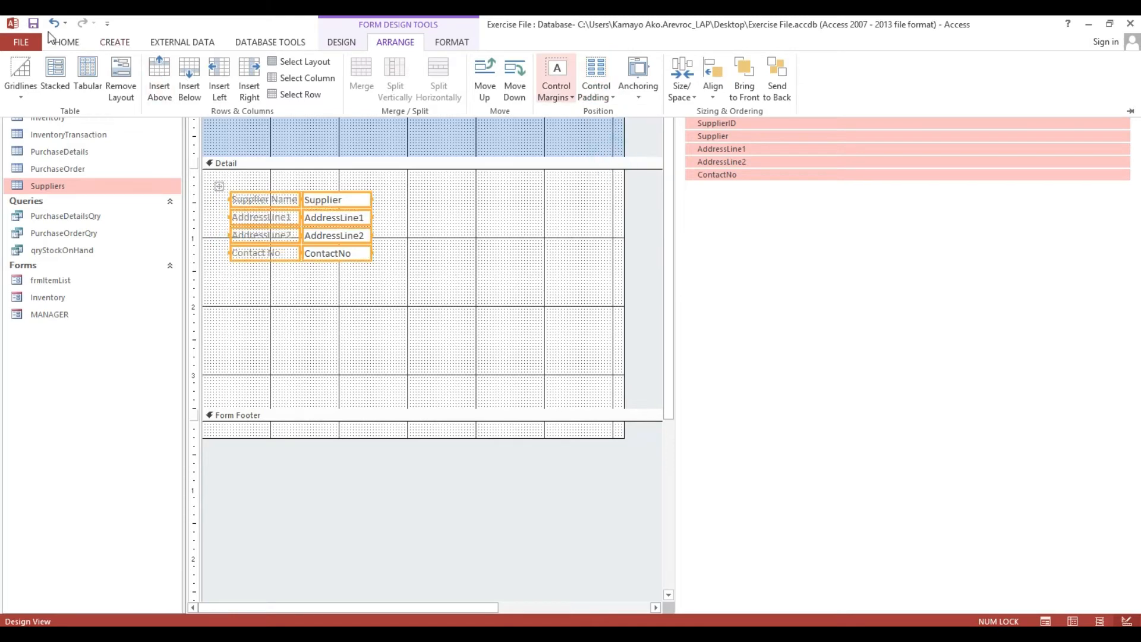
{"action": "left_click", "coordinate": [71, 42]}
{"action": "left_click", "coordinate": [684, 68]}
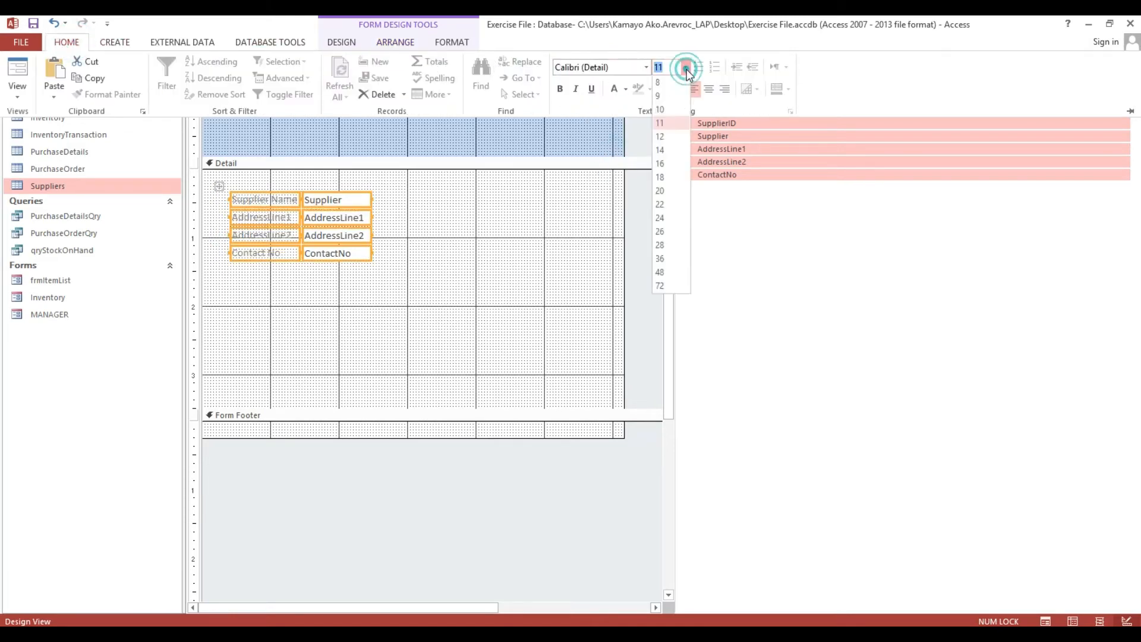
Set the supplier block to 14 pt, size it to fit, and widen the text boxes and labels.
{"action": "left_click", "coordinate": [664, 152]}
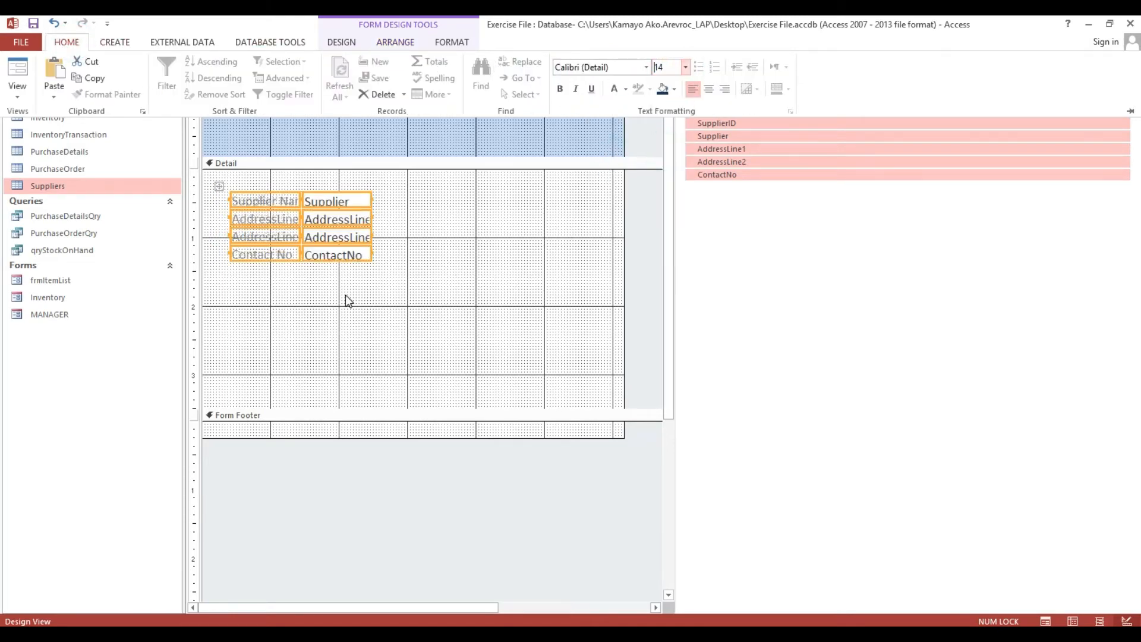
{"action": "right_click", "coordinate": [350, 261]}
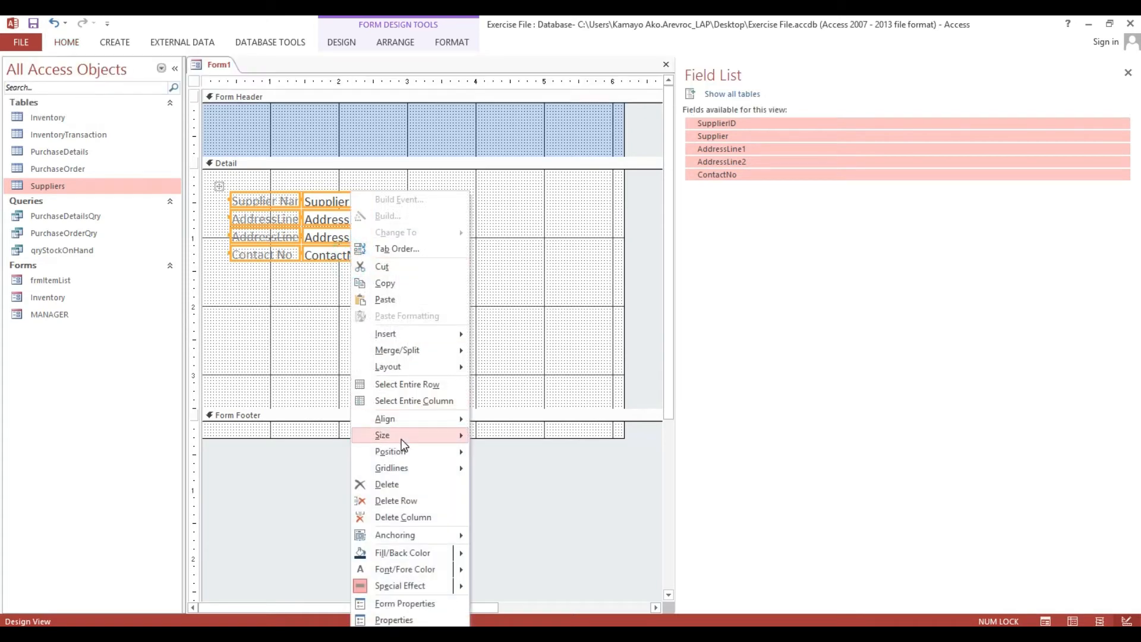
{"action": "mouse_move", "coordinate": [403, 440]}
{"action": "left_click", "coordinate": [501, 439]}
{"action": "left_click_drag", "start_coordinate": [339, 333], "coordinate": [535, 201]}
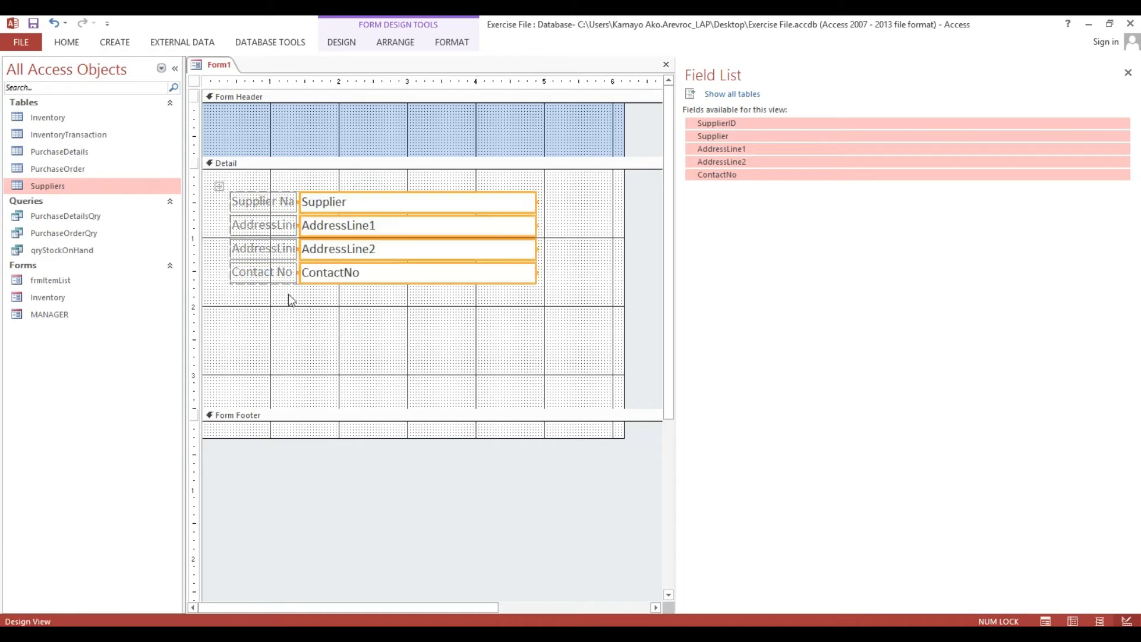
{"action": "left_click_drag", "start_coordinate": [252, 322], "coordinate": [305, 201]}
{"action": "left_click", "coordinate": [334, 317]}
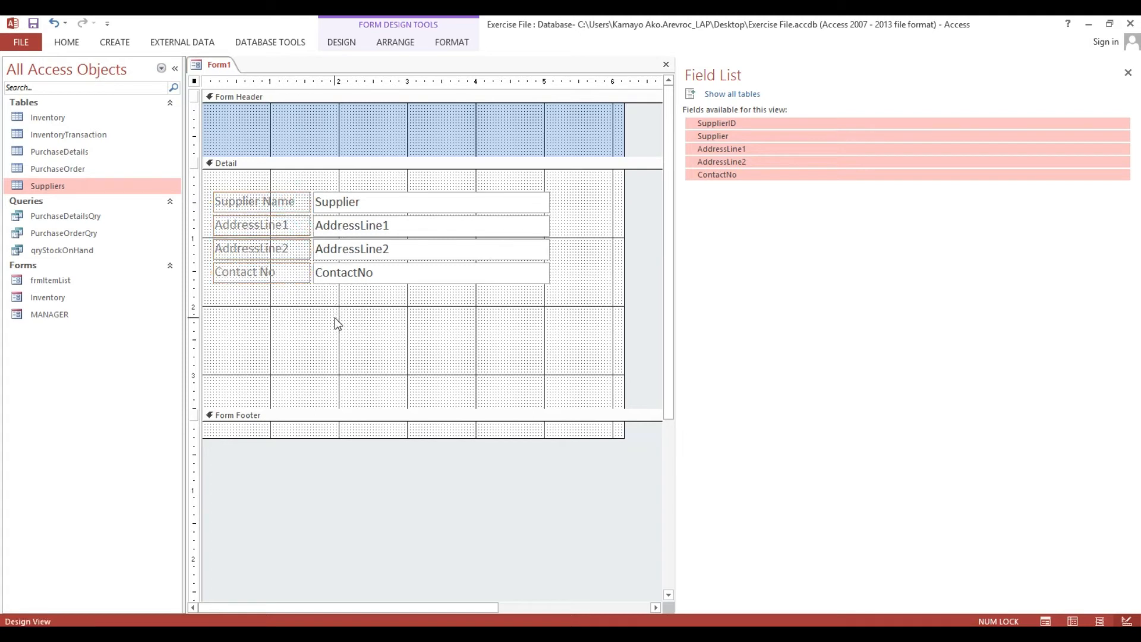
{"action": "left_click_drag", "start_coordinate": [340, 354], "coordinate": [367, 202]}
Apply Medium padding to the supplier block and trim the form's width and Detail height.
{"action": "left_click_drag", "start_coordinate": [249, 315], "coordinate": [382, 178]}
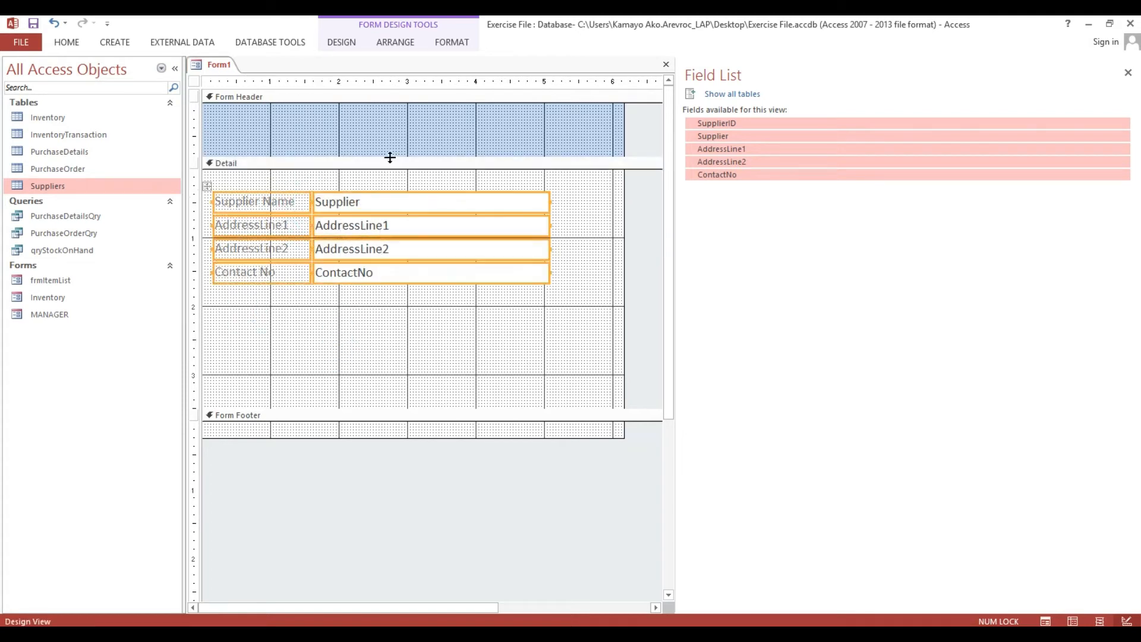
{"action": "left_click", "coordinate": [398, 44]}
{"action": "left_click", "coordinate": [595, 83]}
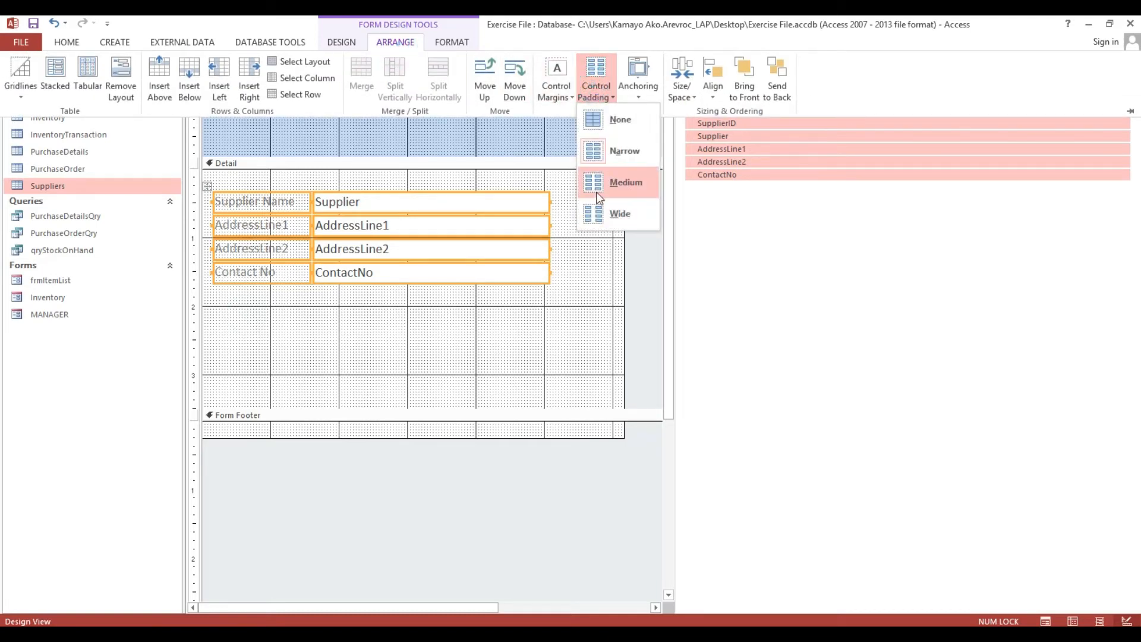
{"action": "left_click", "coordinate": [624, 182]}
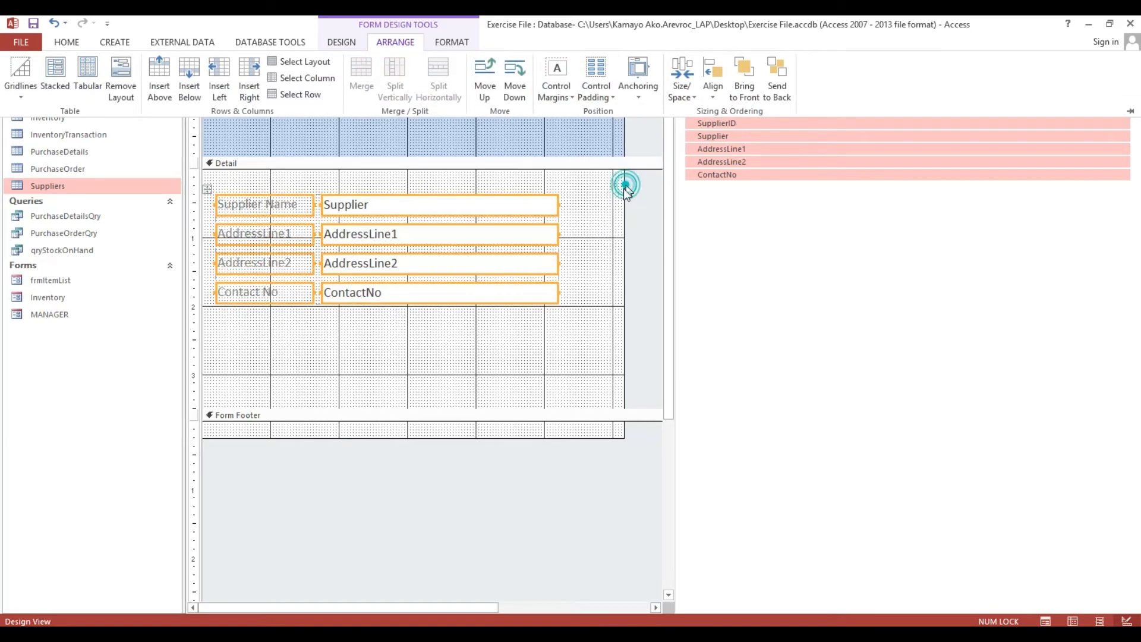
{"action": "left_click", "coordinate": [616, 242]}
{"action": "left_click_drag", "start_coordinate": [624, 239], "coordinate": [578, 227]}
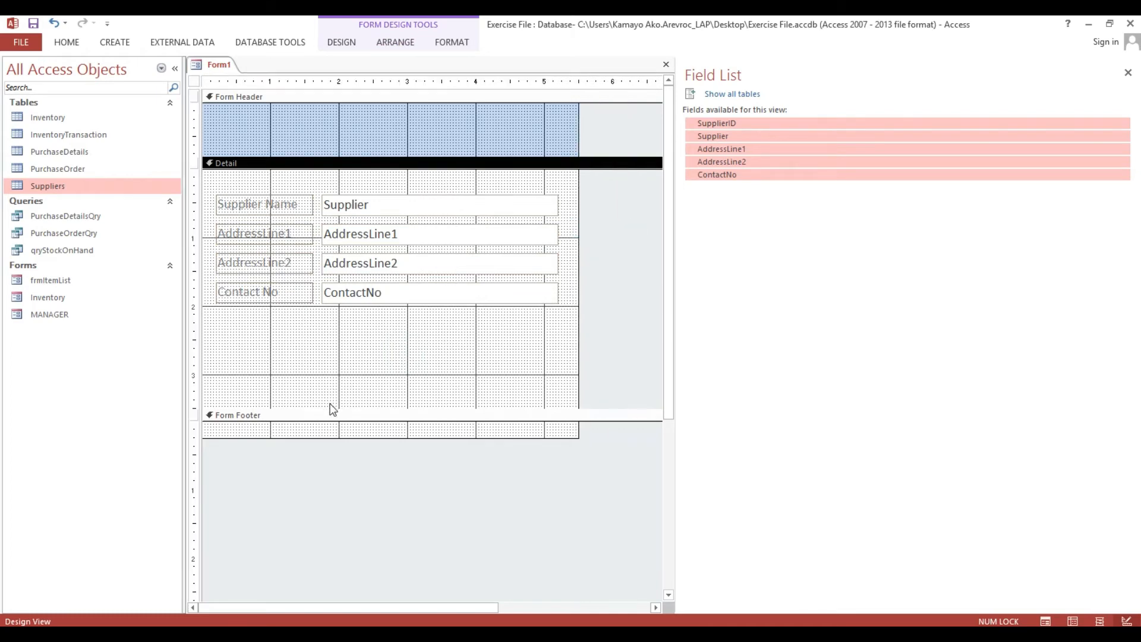
{"action": "left_click_drag", "start_coordinate": [332, 409], "coordinate": [332, 335]}
Make the four supplier labels bold with Automatic (black) font colour.
{"action": "left_click", "coordinate": [298, 81]}
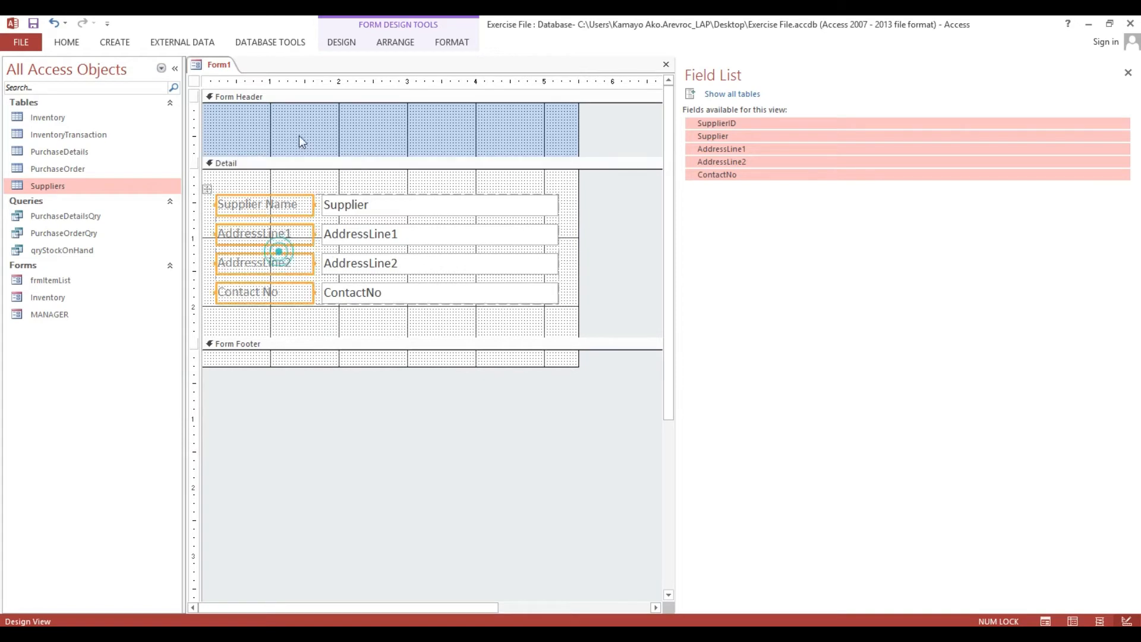
{"action": "left_click", "coordinate": [252, 321]}
{"action": "left_click_drag", "start_coordinate": [253, 320], "coordinate": [254, 189]}
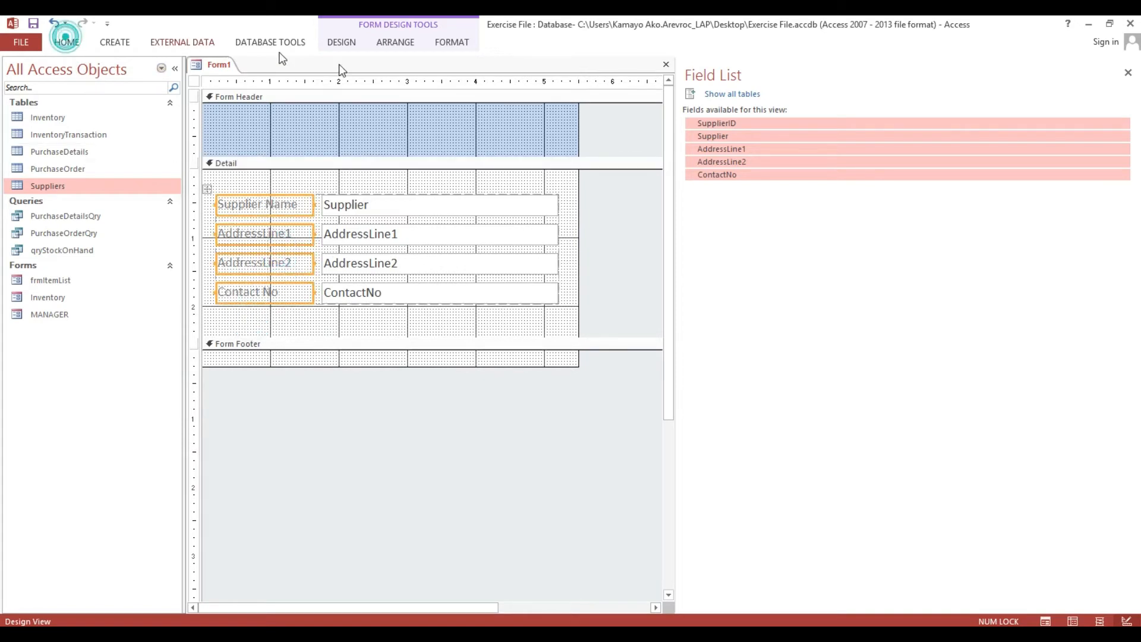
{"action": "left_click", "coordinate": [63, 42]}
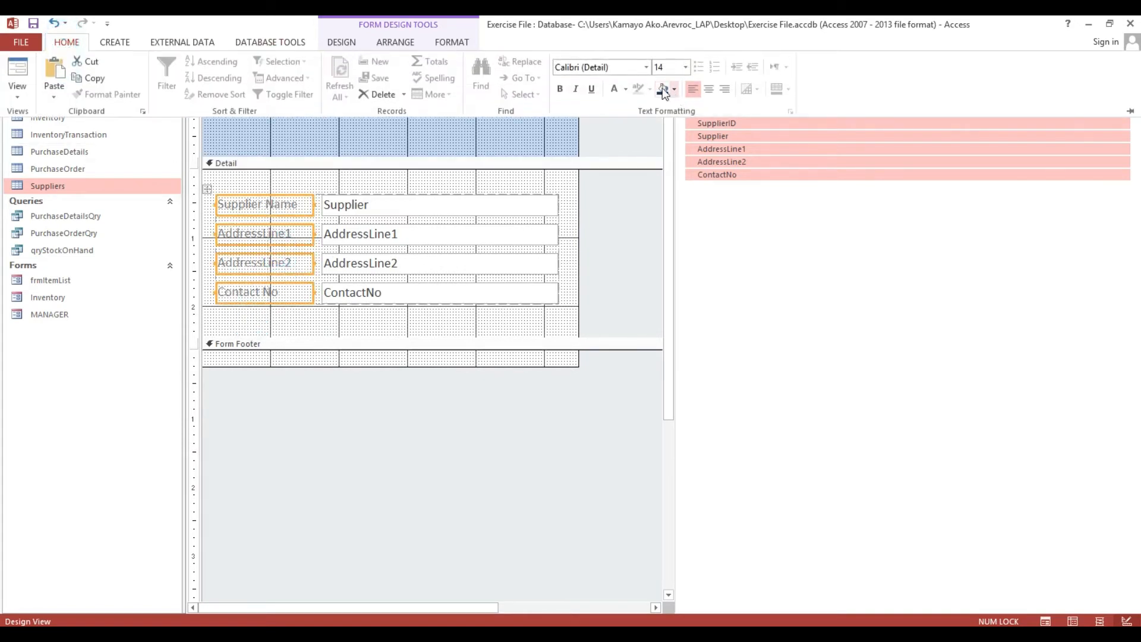
{"action": "left_click", "coordinate": [627, 90]}
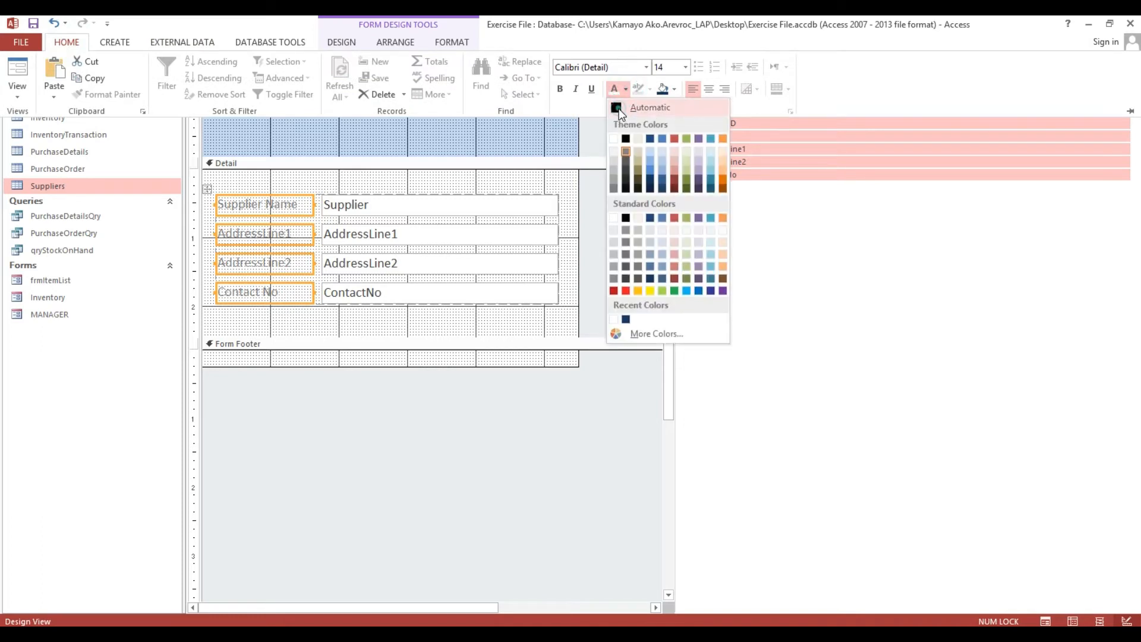
{"action": "left_click", "coordinate": [619, 111]}
{"action": "left_click", "coordinate": [560, 89]}
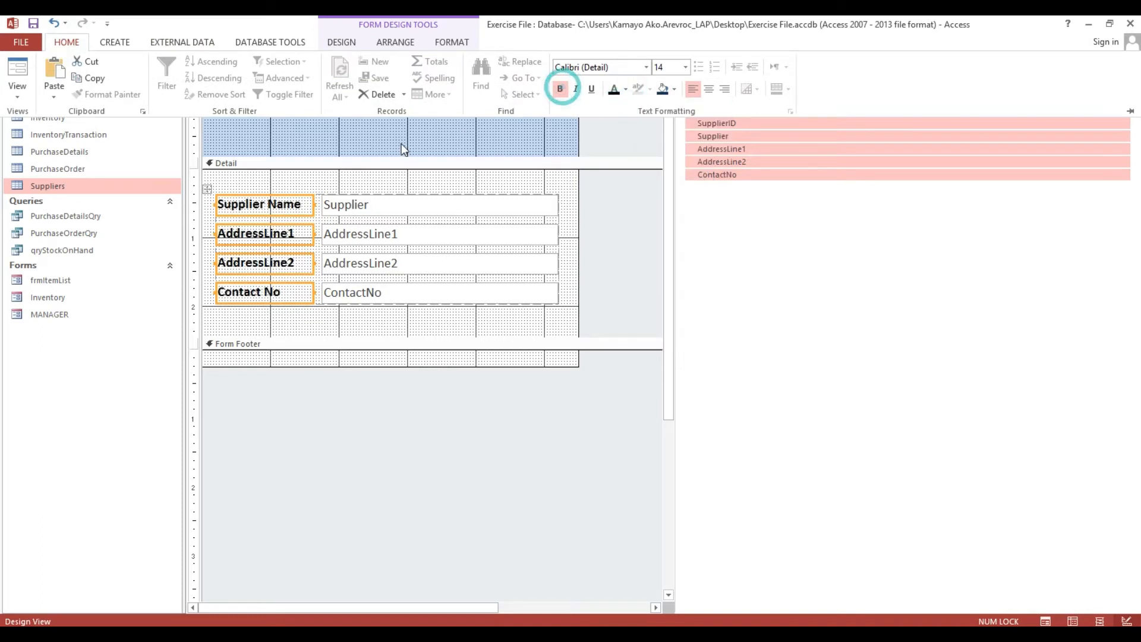
{"action": "left_click", "coordinate": [402, 146]}
{"action": "left_click", "coordinate": [114, 43]}
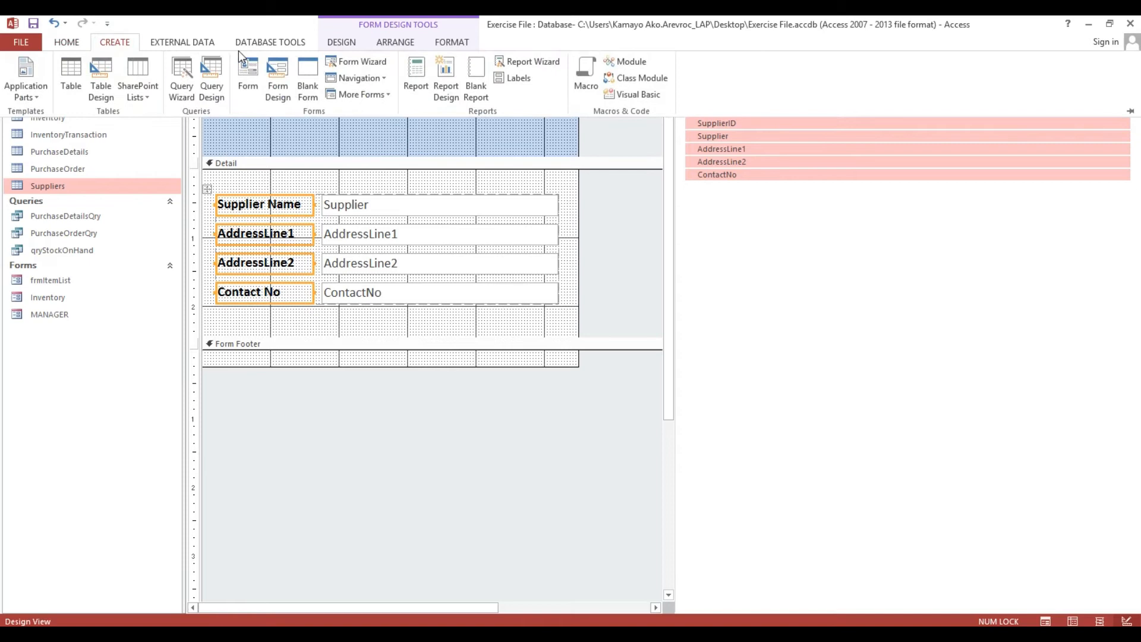
{"action": "left_click", "coordinate": [349, 39]}
{"action": "left_click", "coordinate": [243, 123]}
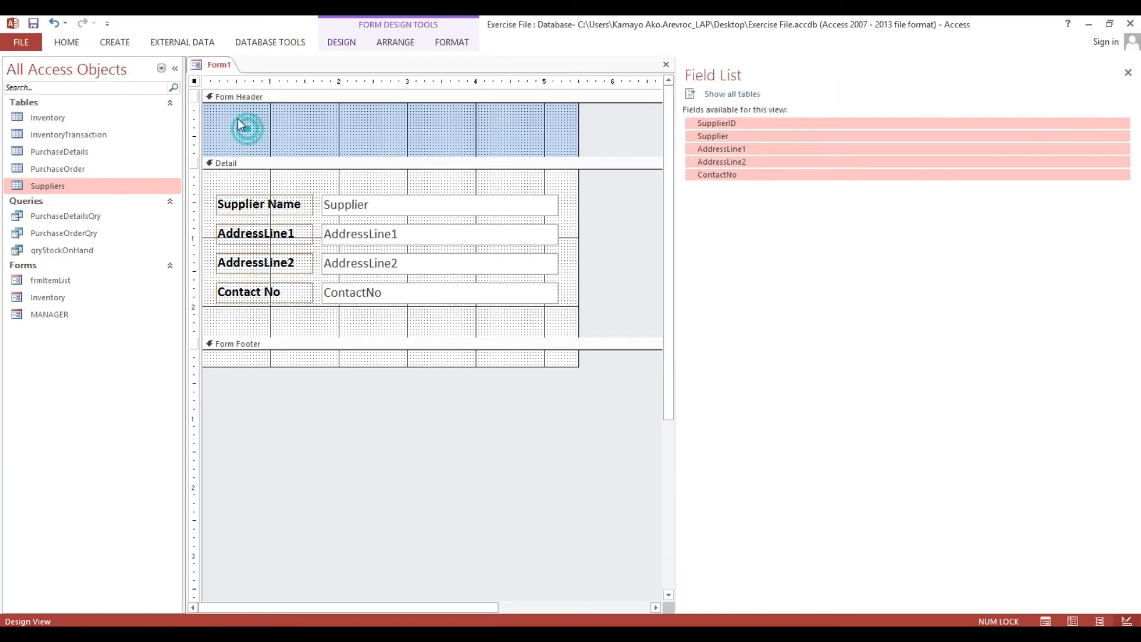
Add a 'Suppliers' title label in the Form Header.
{"action": "left_click_drag", "start_coordinate": [216, 113], "coordinate": [386, 150]}
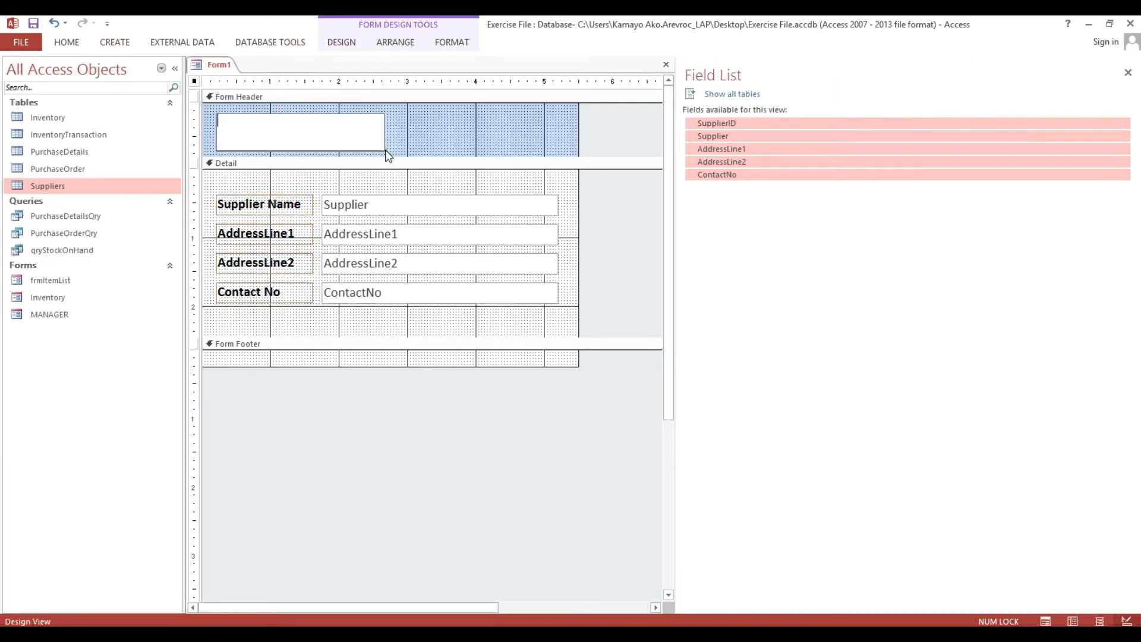
{"action": "key", "text": "Caps_Lock"}
{"action": "type", "text": "S"}
{"action": "key", "text": "Caps_Lock"}
{"action": "type", "text": "uppliets"}
{"action": "key", "text": "Return"}
Darken the Suppliers title's colour and size it to 36 pt after trying 18 and 48.
{"action": "left_click", "coordinate": [66, 41]}
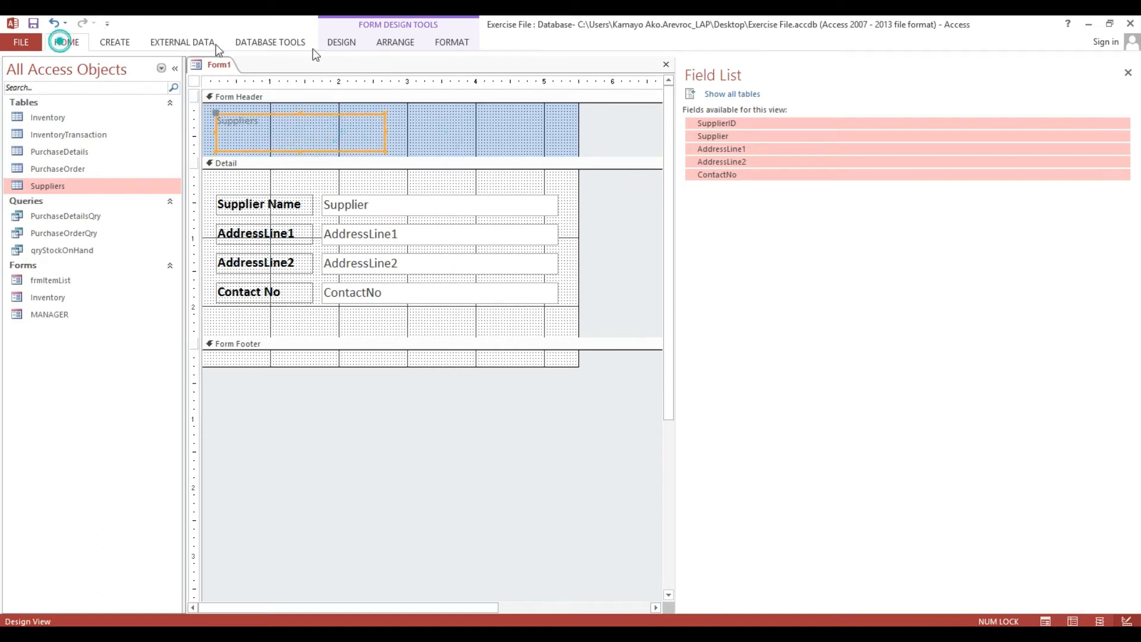
{"action": "left_click", "coordinate": [685, 67]}
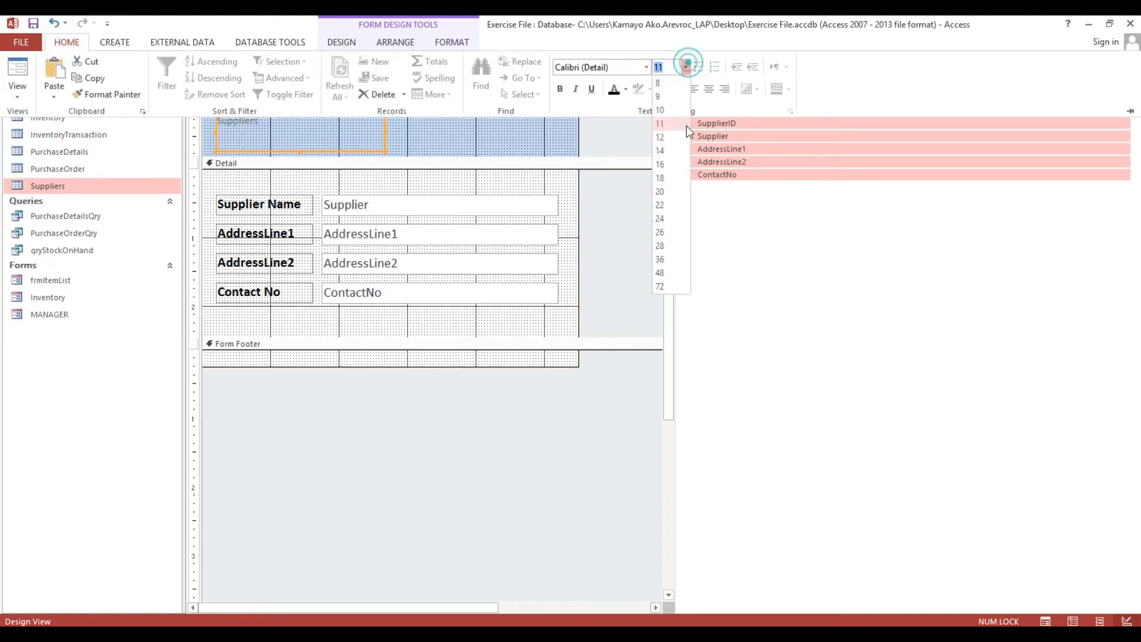
{"action": "left_click", "coordinate": [660, 178]}
{"action": "left_click", "coordinate": [614, 89]}
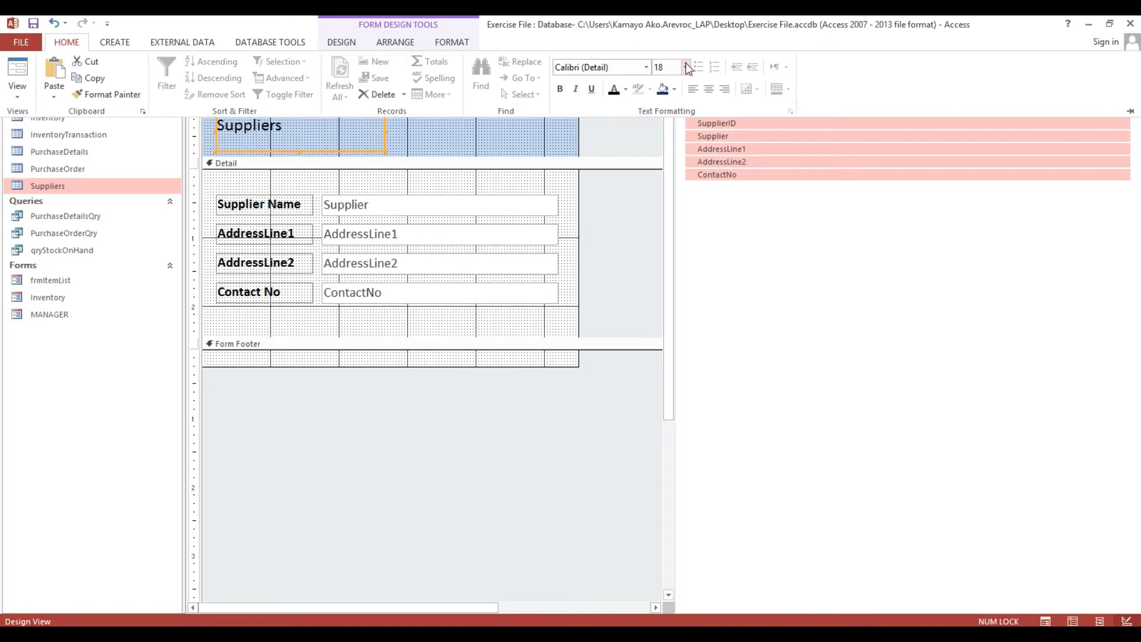
{"action": "left_click", "coordinate": [686, 67]}
{"action": "left_click", "coordinate": [666, 277]}
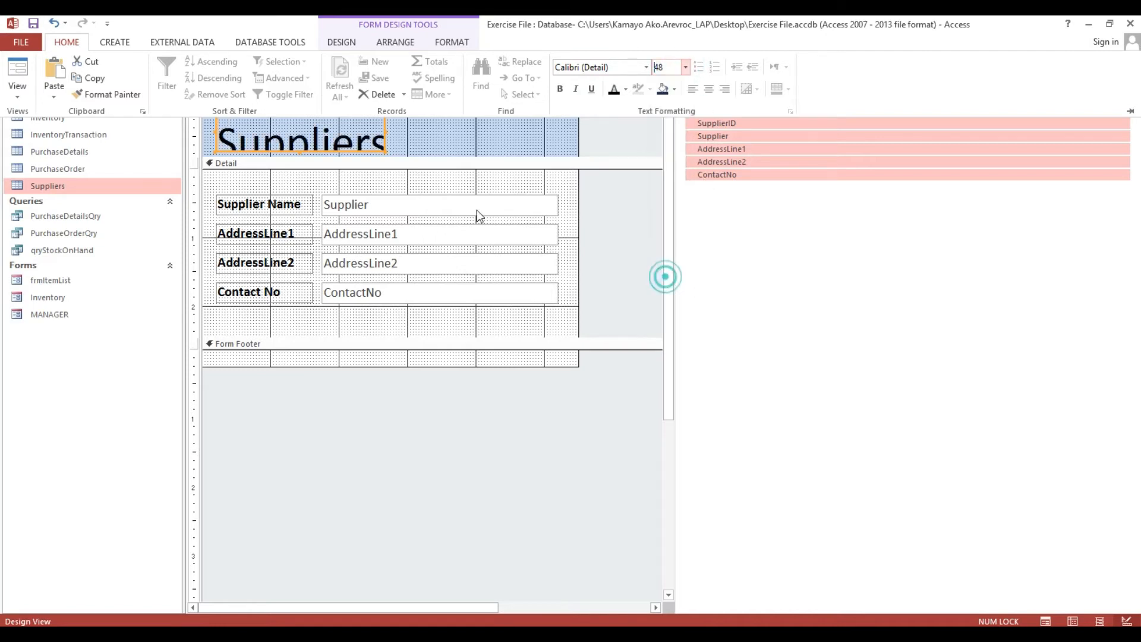
{"action": "left_click", "coordinate": [686, 67]}
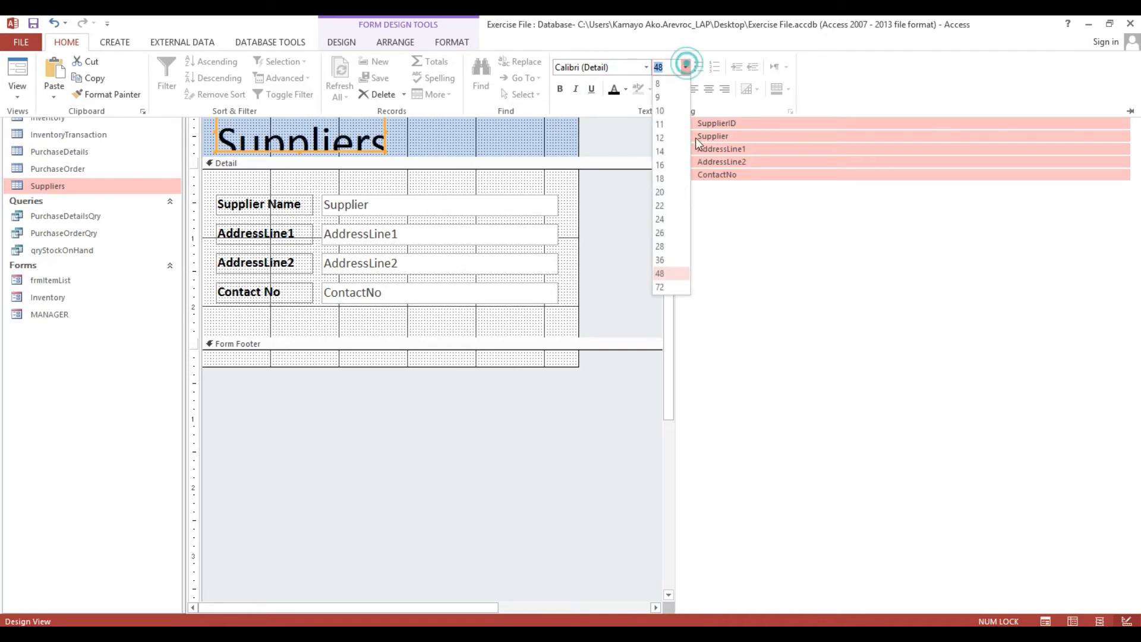
{"action": "left_click", "coordinate": [663, 260]}
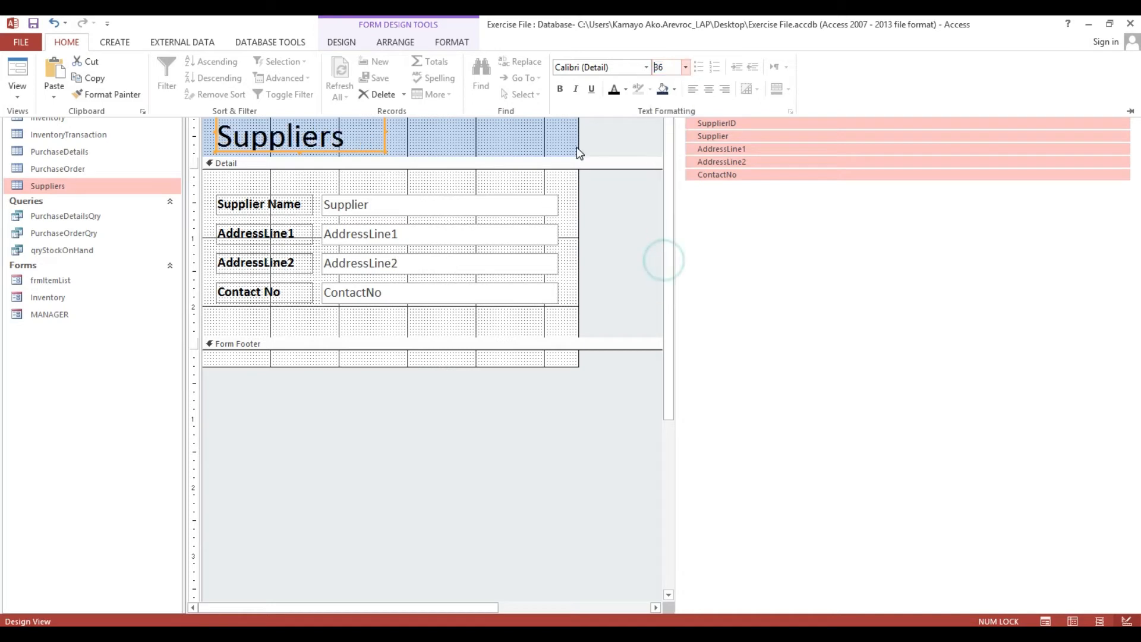
{"action": "left_click", "coordinate": [566, 134]}
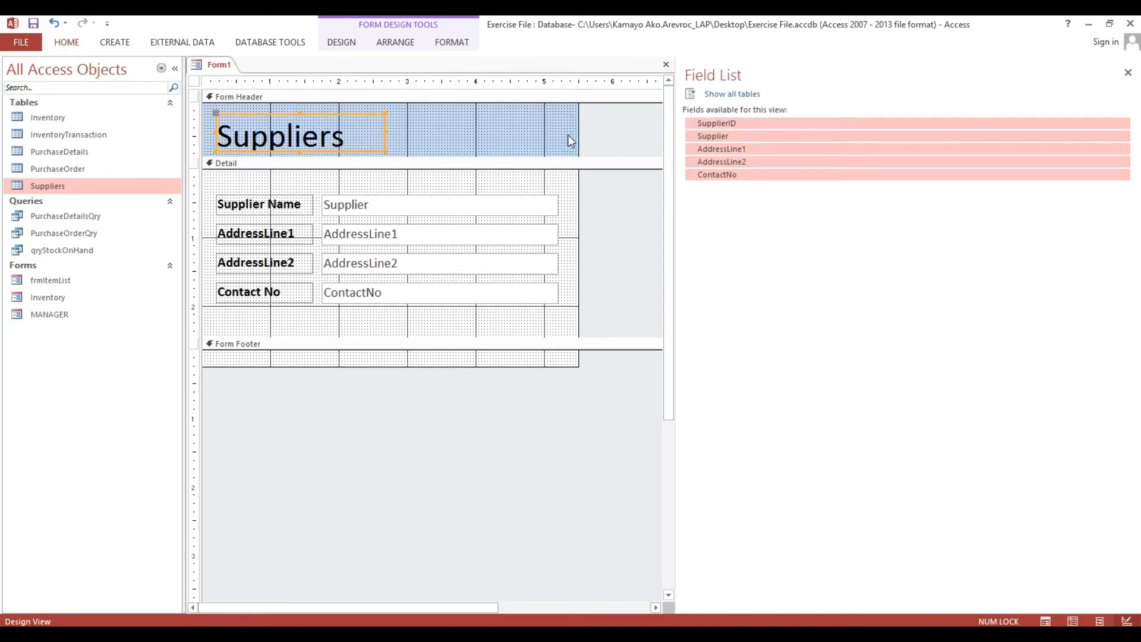
{"action": "key", "text": "ctrl+s"}
Save the form as frmSuppliers and fill its header with dark navy.
{"action": "type", "text": "frmSuppliers"}
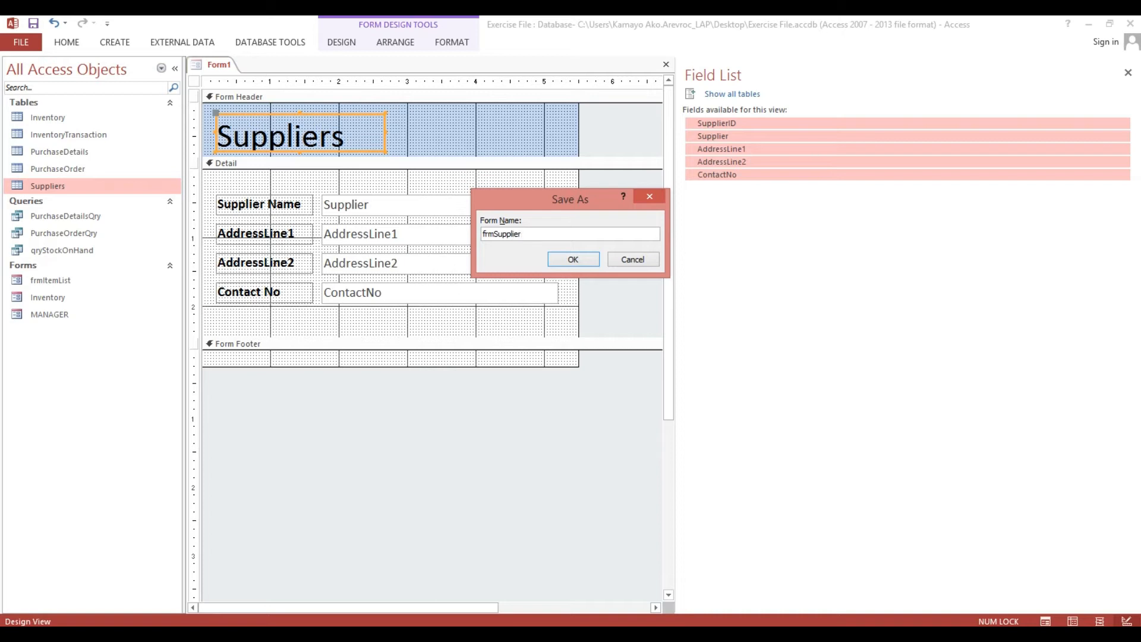
{"action": "left_click", "coordinate": [573, 260]}
{"action": "right_click", "coordinate": [402, 124]}
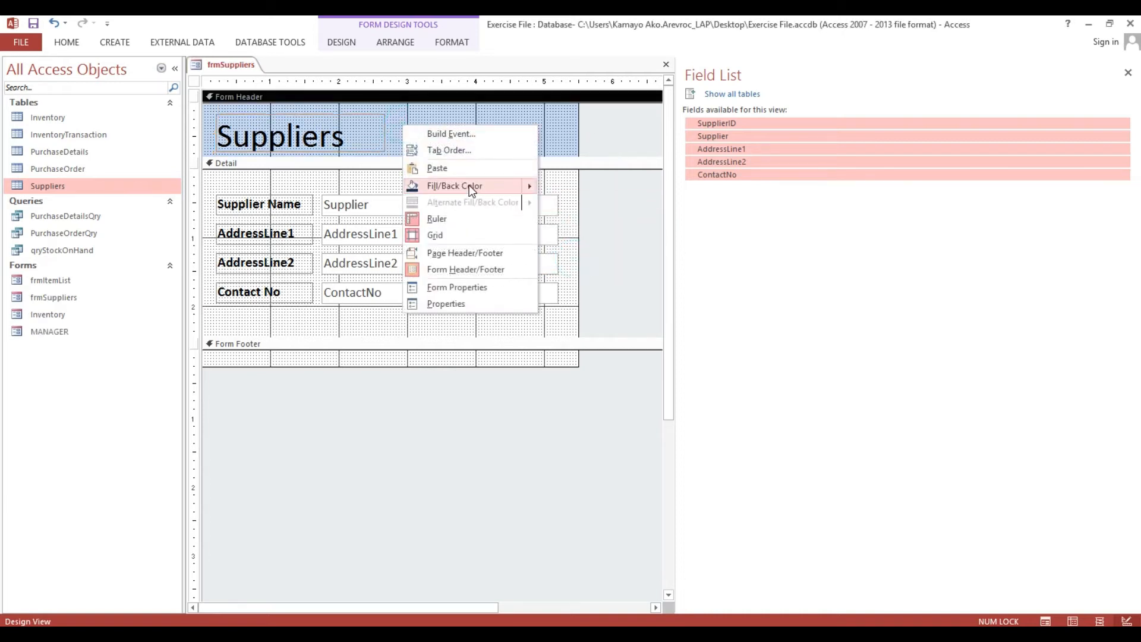
{"action": "mouse_move", "coordinate": [471, 187]}
{"action": "left_click", "coordinate": [587, 278]}
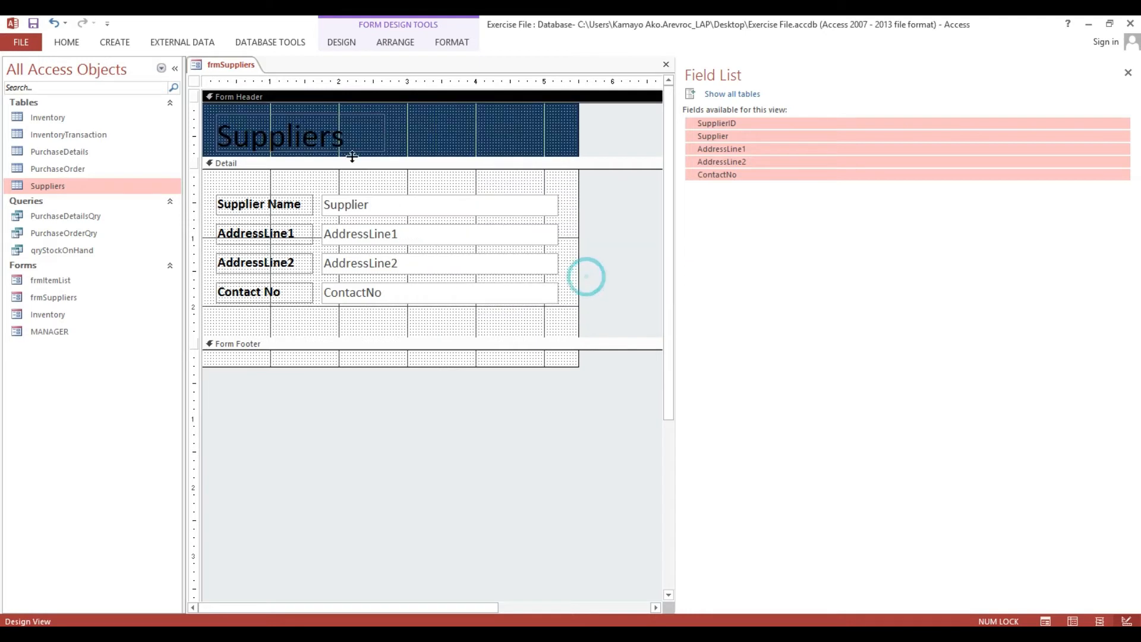
Make the Suppliers title text white.
{"action": "left_click", "coordinate": [350, 144]}
{"action": "left_click", "coordinate": [66, 42]}
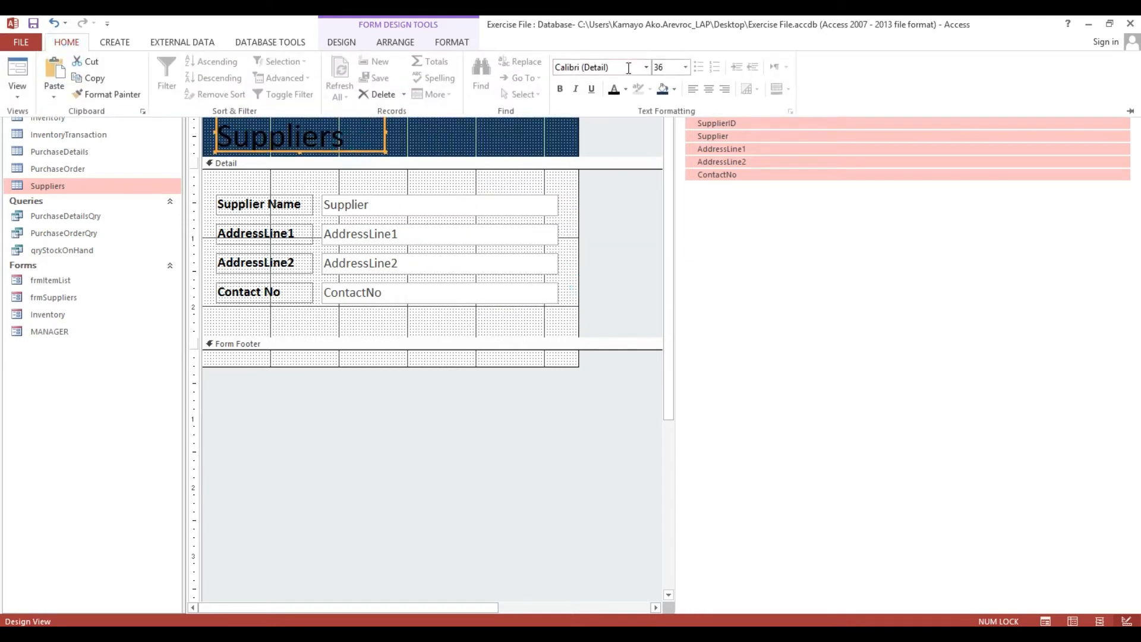
{"action": "left_click", "coordinate": [626, 90]}
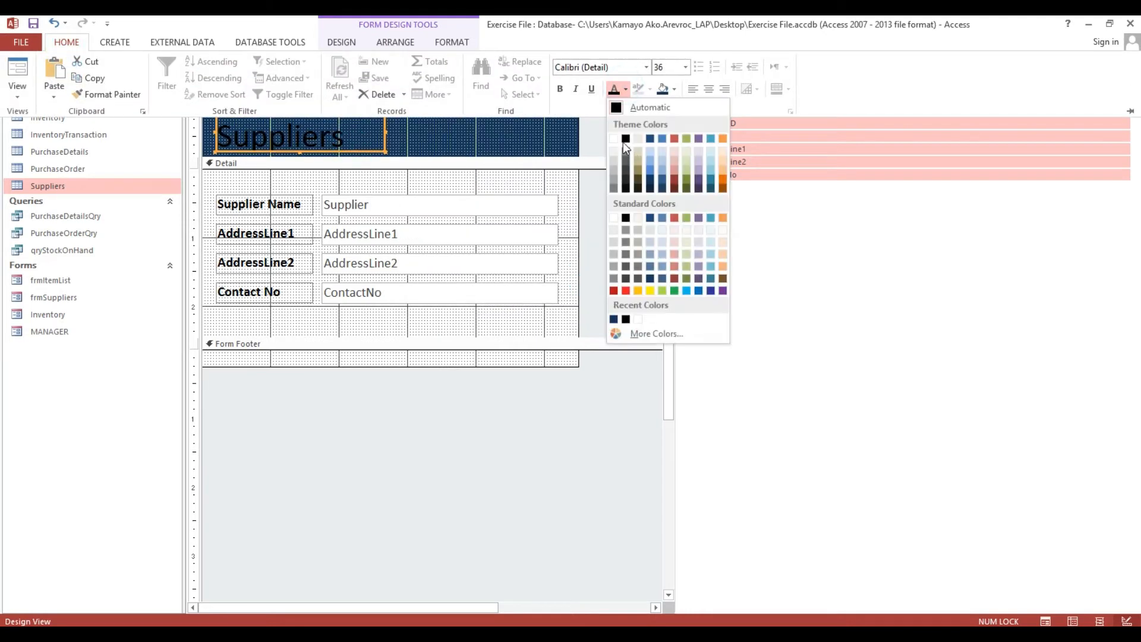
{"action": "left_click", "coordinate": [615, 141]}
{"action": "left_click", "coordinate": [499, 138]}
Set the form's Pop Up property to Yes on the Other tab.
{"action": "double_click", "coordinate": [194, 81]}
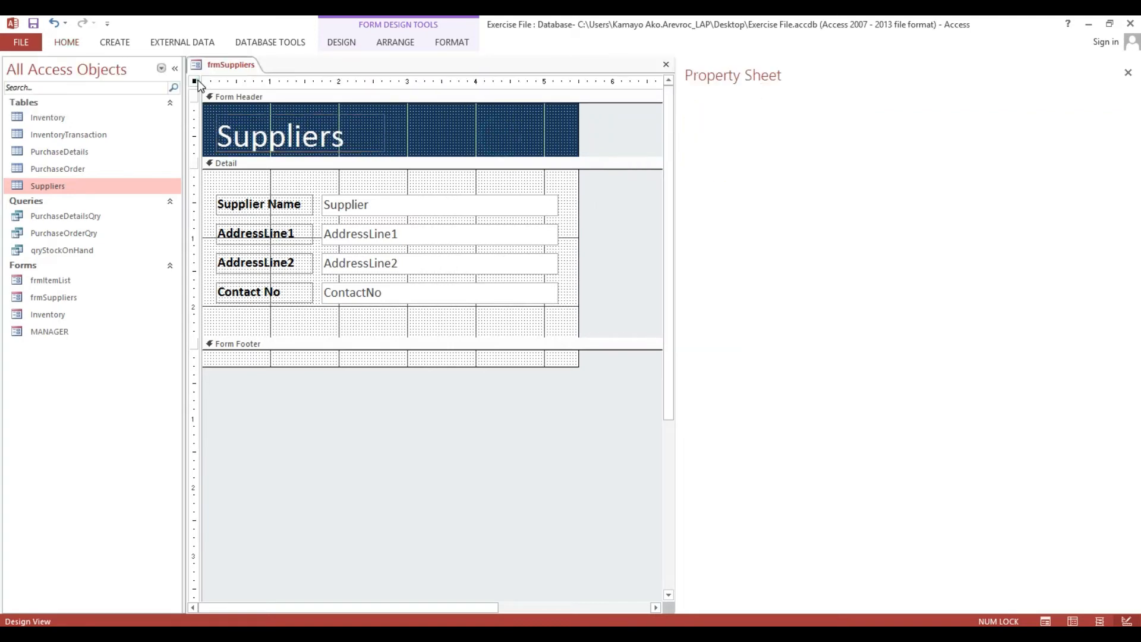
{"action": "left_click", "coordinate": [789, 128]}
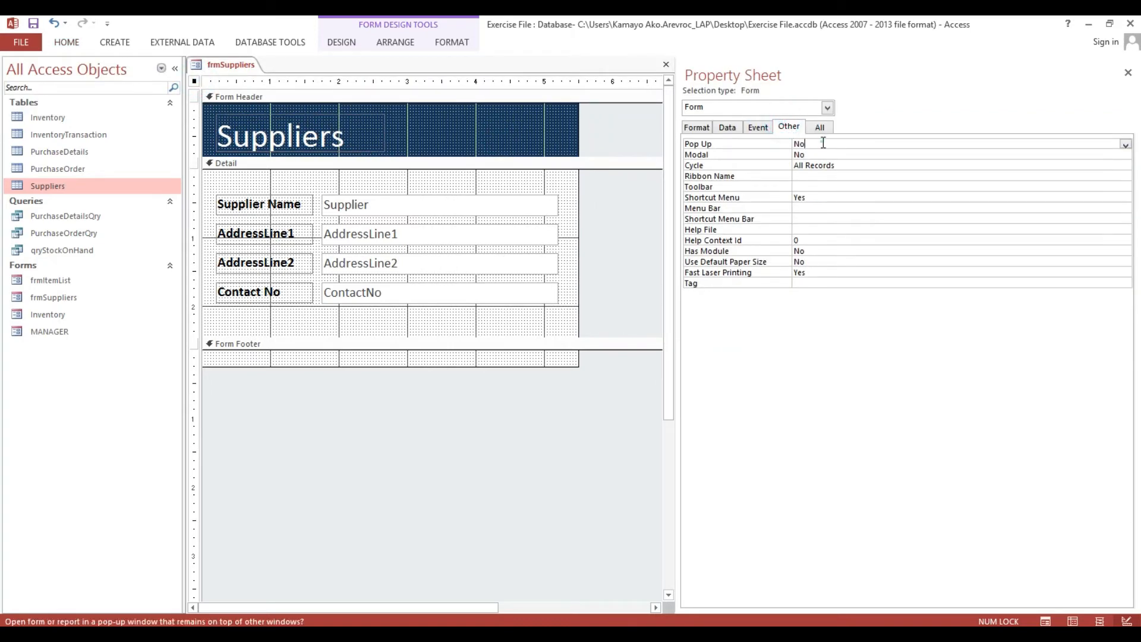
{"action": "double_click", "coordinate": [821, 144]}
{"action": "left_click", "coordinate": [66, 42]}
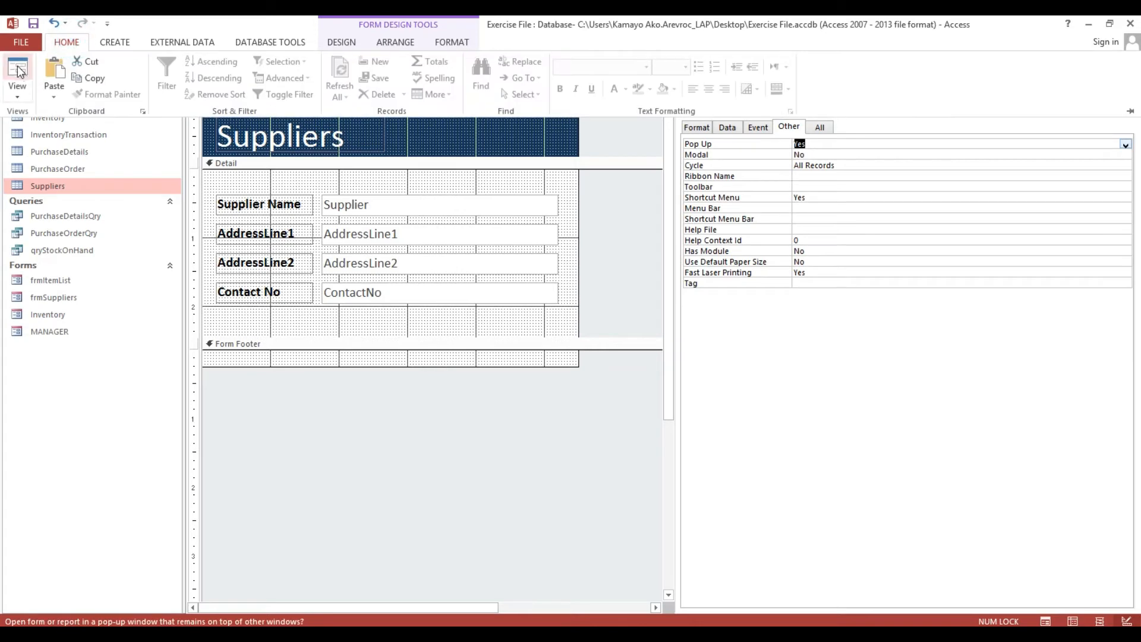
{"action": "left_click", "coordinate": [15, 70]}
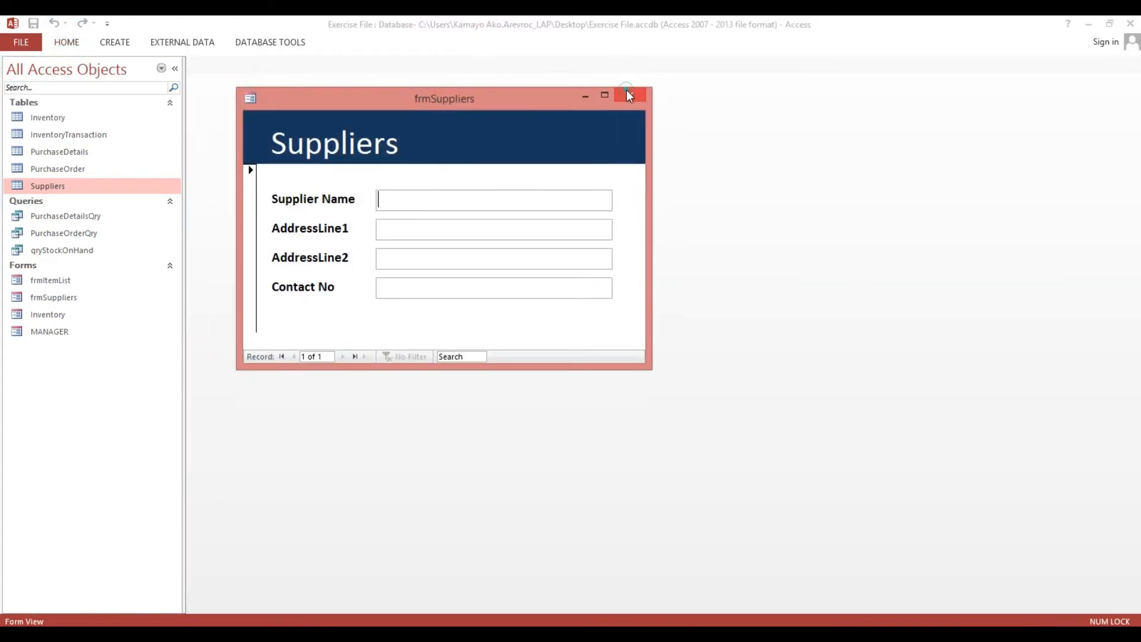
Close the frmSuppliers preview saving its design, then open and close frmItemList and frmSuppliers.
{"action": "left_click", "coordinate": [627, 91]}
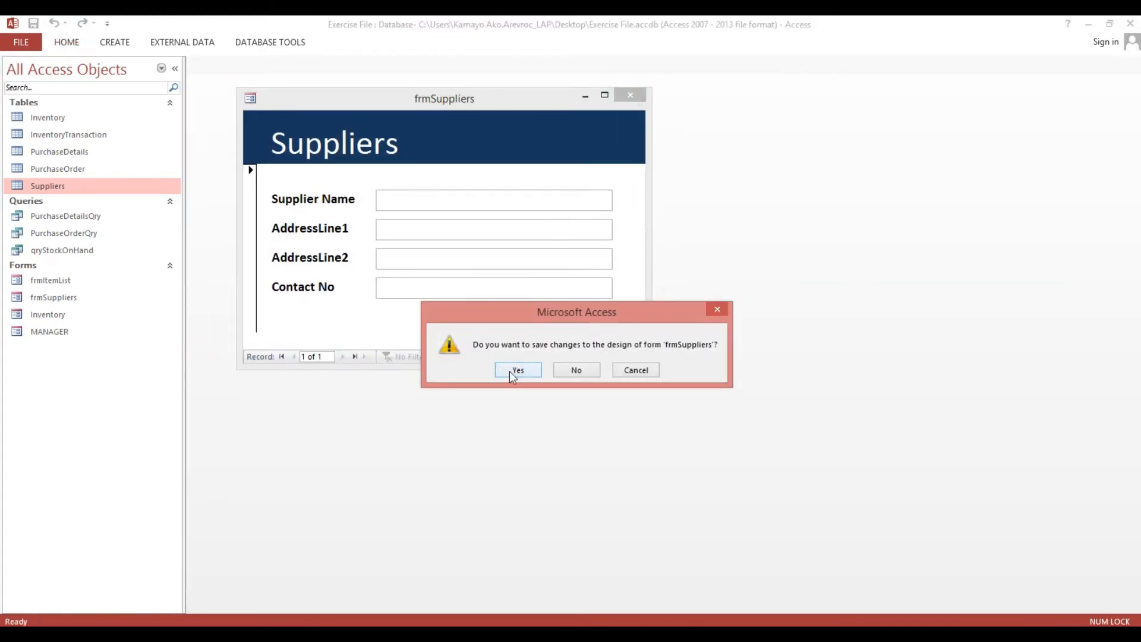
{"action": "left_click", "coordinate": [515, 369]}
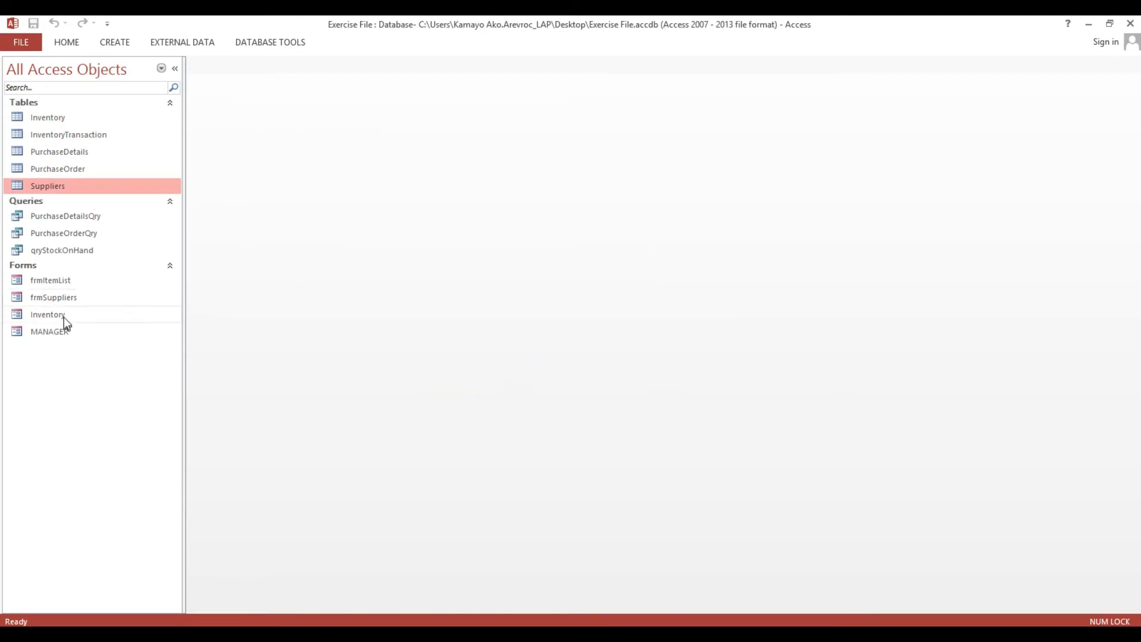
{"action": "double_click", "coordinate": [67, 283]}
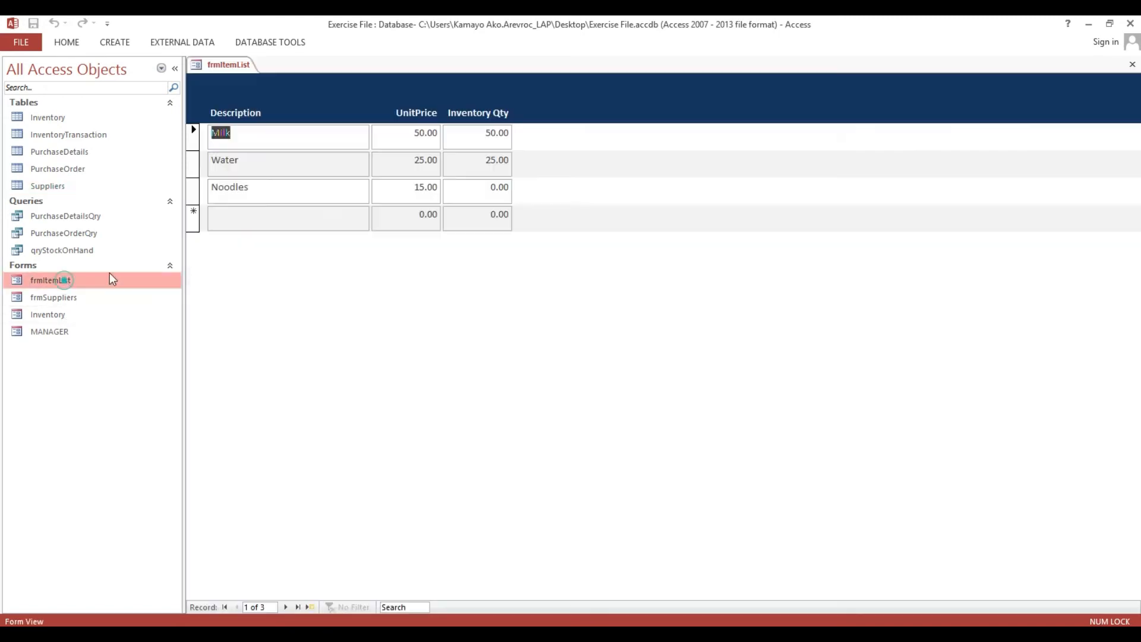
{"action": "left_click", "coordinate": [233, 60]}
{"action": "left_click", "coordinate": [262, 90]}
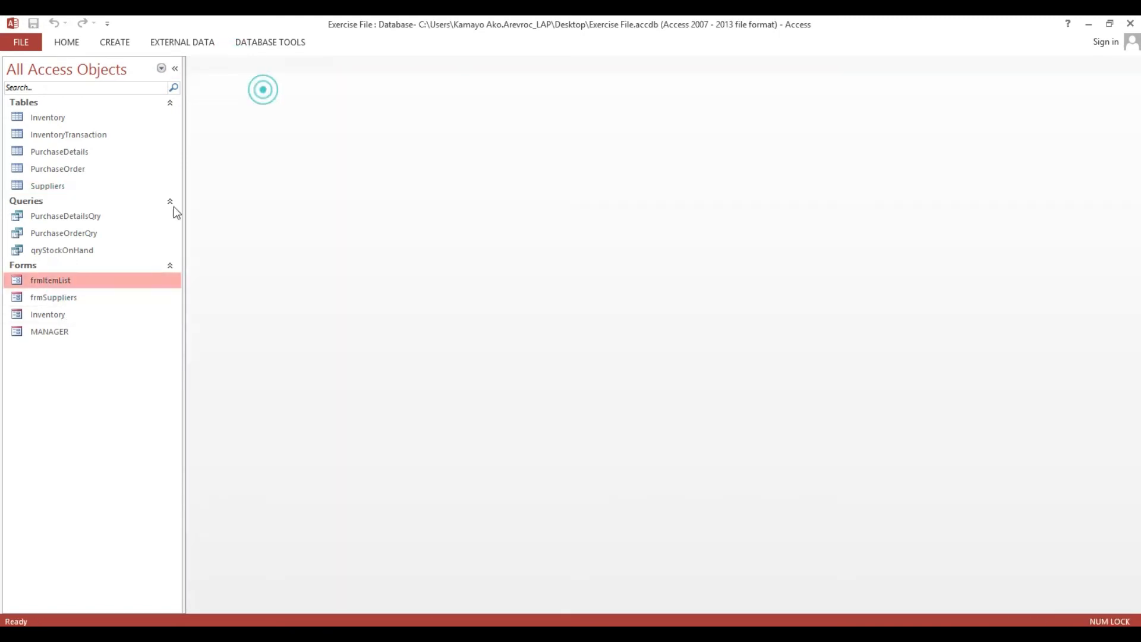
{"action": "double_click", "coordinate": [78, 299]}
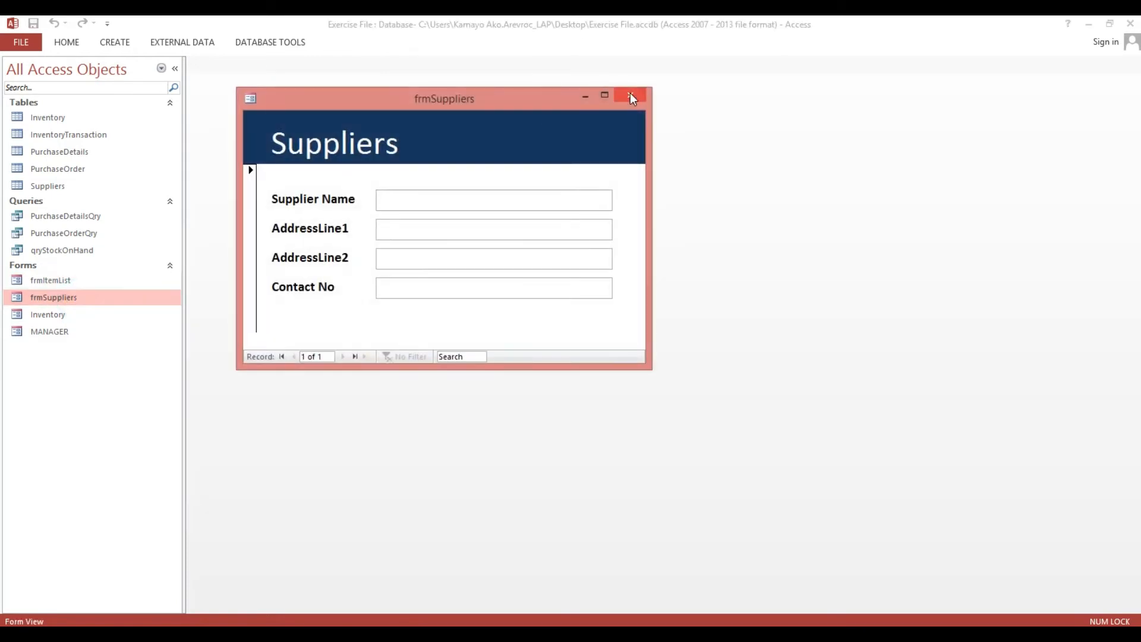
{"action": "left_click", "coordinate": [631, 93]}
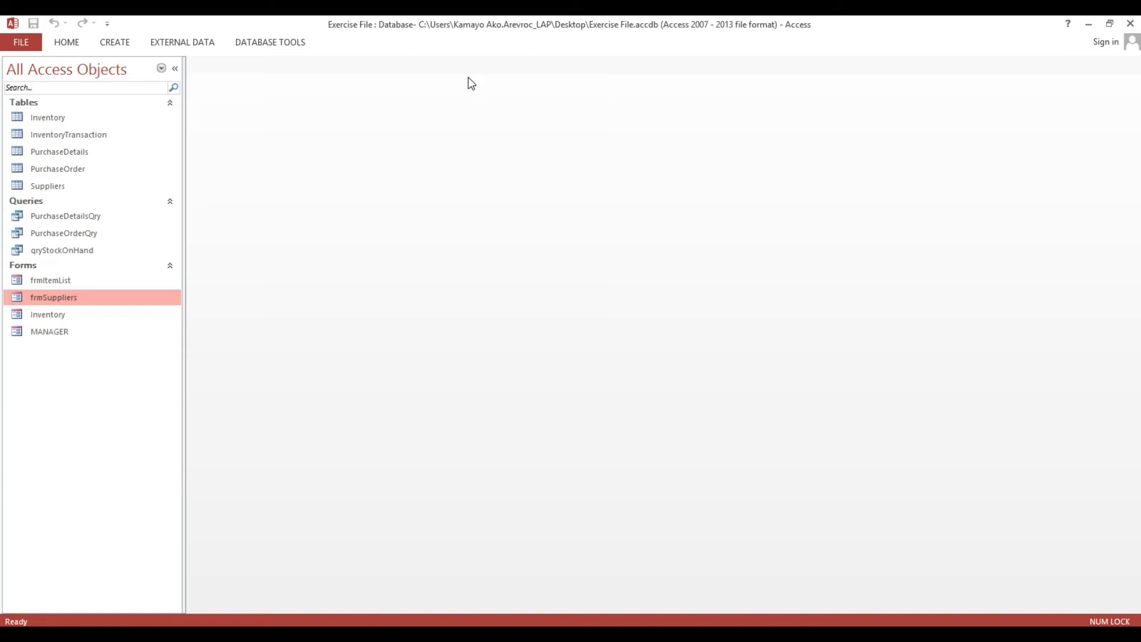
Create a new blank form in Design View and enlarge its Detail area.
{"action": "left_click", "coordinate": [132, 40]}
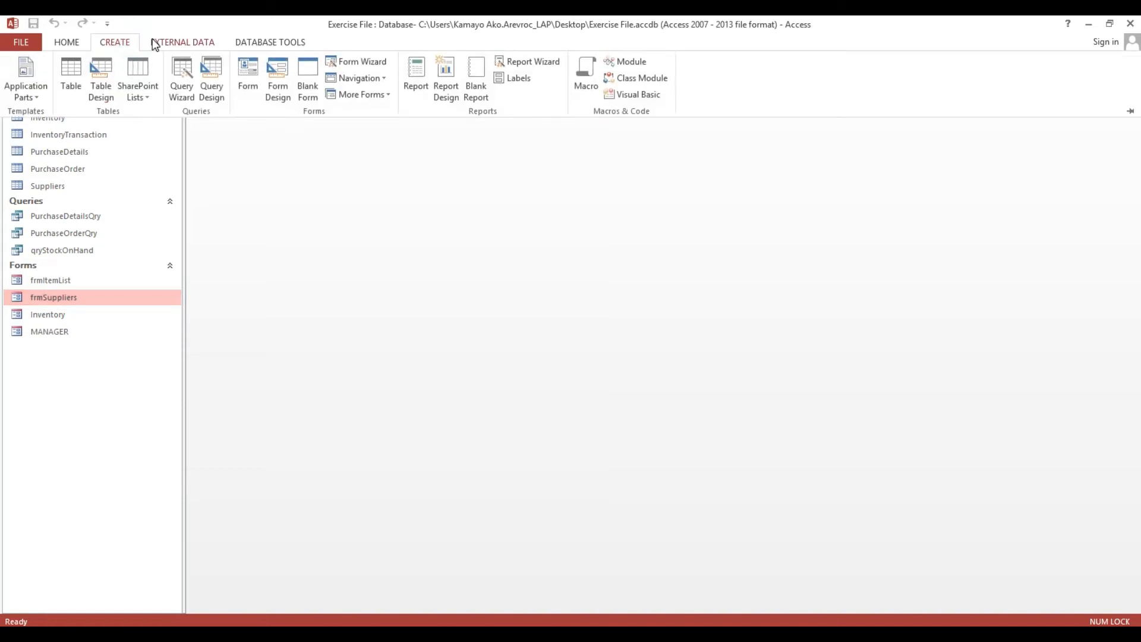
{"action": "left_click", "coordinate": [279, 59]}
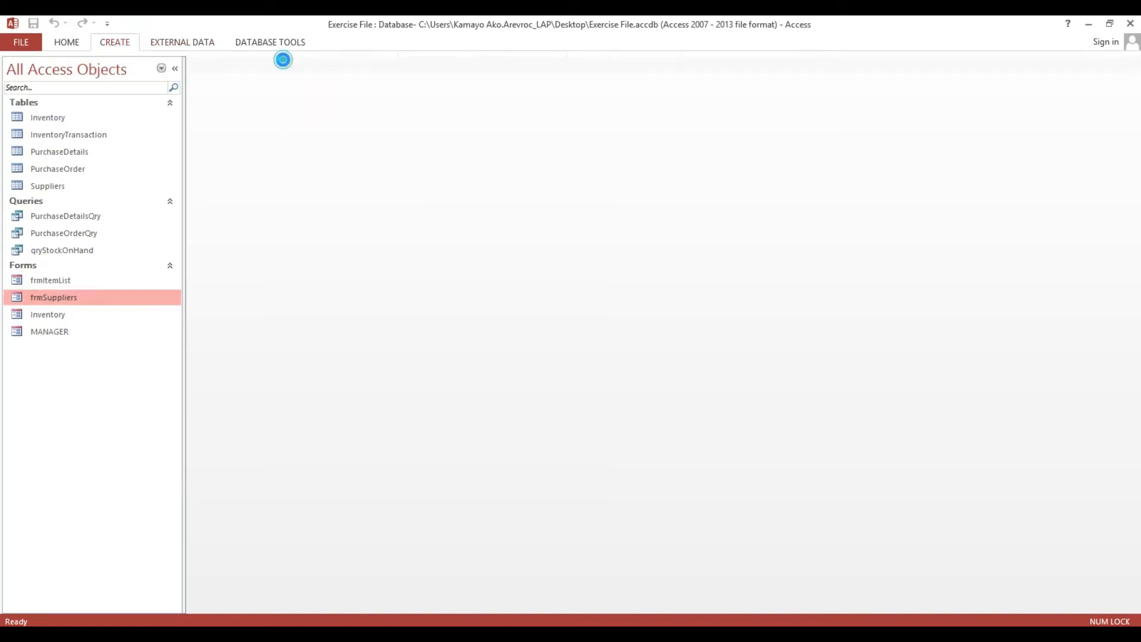
{"action": "left_click_drag", "start_coordinate": [677, 159], "coordinate": [1015, 198]}
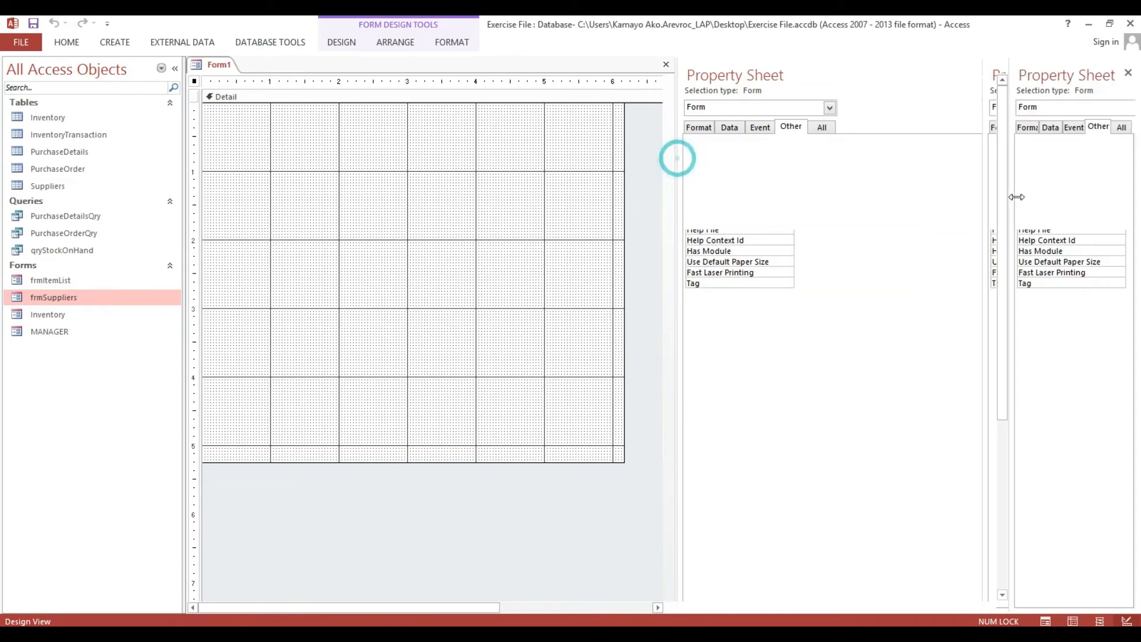
{"action": "left_click_drag", "start_coordinate": [624, 463], "coordinate": [884, 528]}
Add Form Header and Footer sections and make the header taller.
{"action": "right_click", "coordinate": [526, 216]}
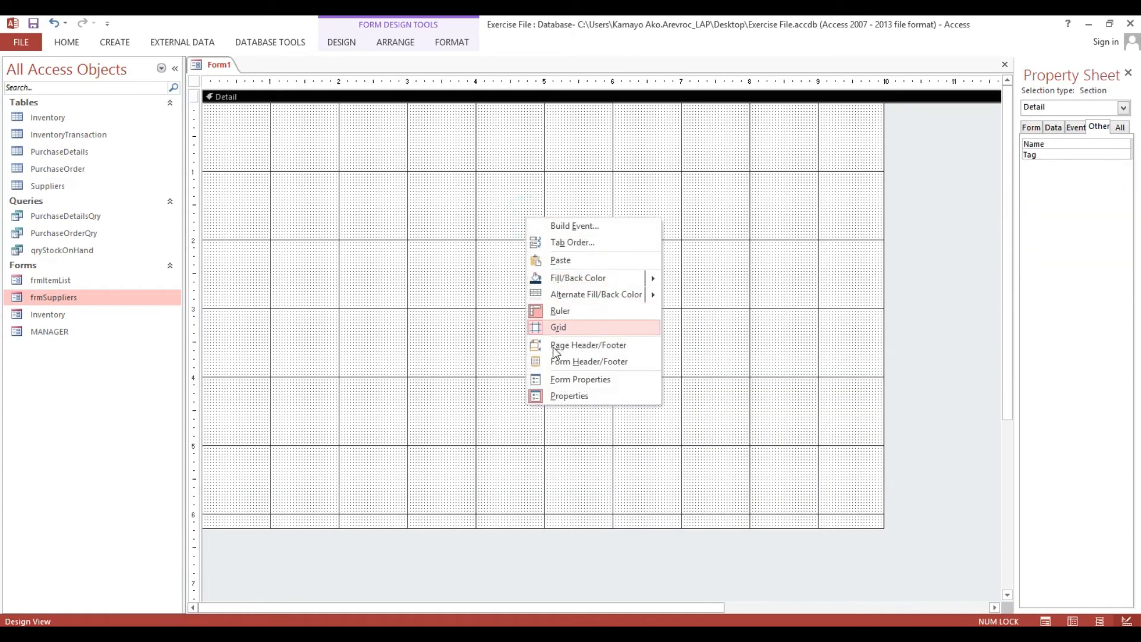
{"action": "left_click", "coordinate": [553, 364]}
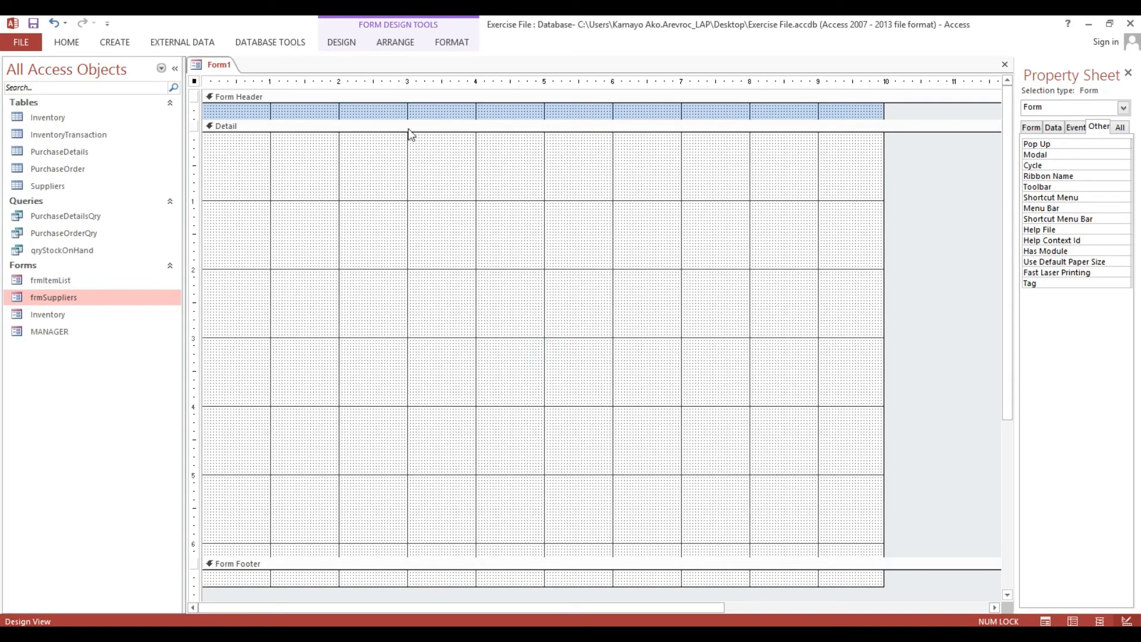
{"action": "left_click_drag", "start_coordinate": [402, 123], "coordinate": [392, 163]}
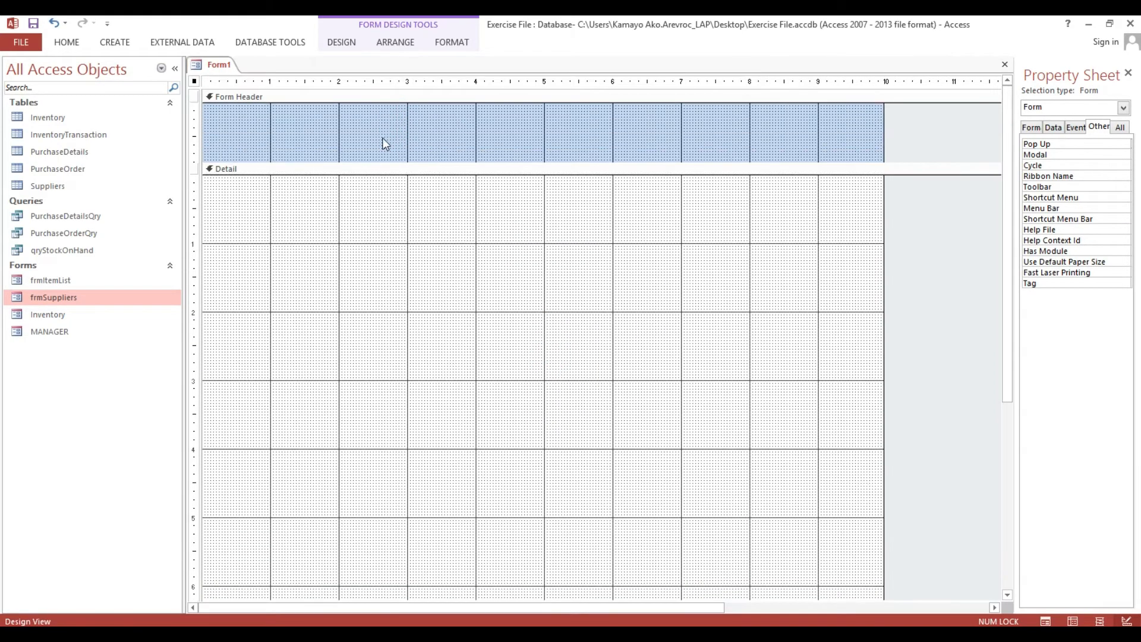
{"action": "left_click", "coordinate": [114, 42]}
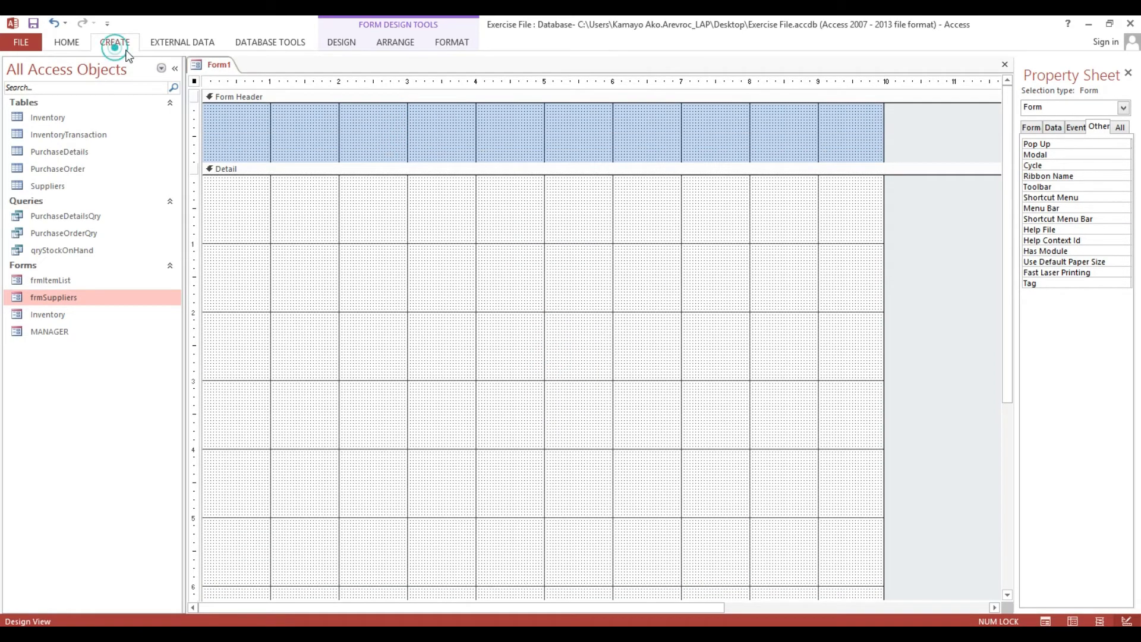
{"action": "left_click", "coordinate": [338, 42]}
{"action": "left_click", "coordinate": [203, 77]}
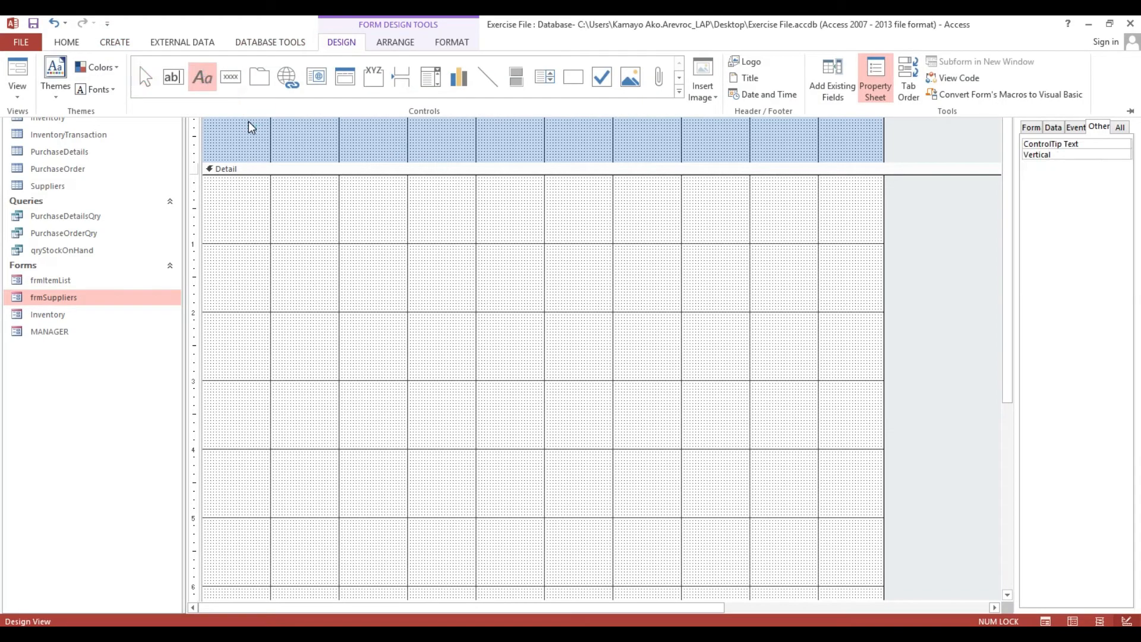
{"action": "left_click", "coordinate": [238, 109]}
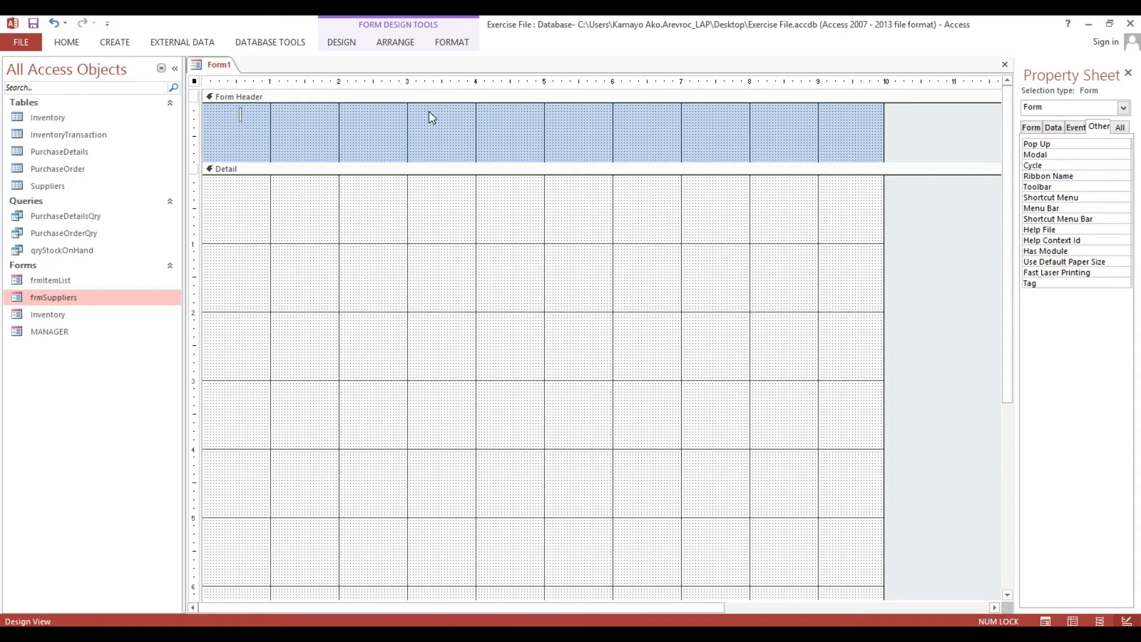
Add a 'Purchase Order' title label in the header at 36 pt.
{"action": "type", "text": "Purchase Order"}
{"action": "left_click", "coordinate": [429, 112]}
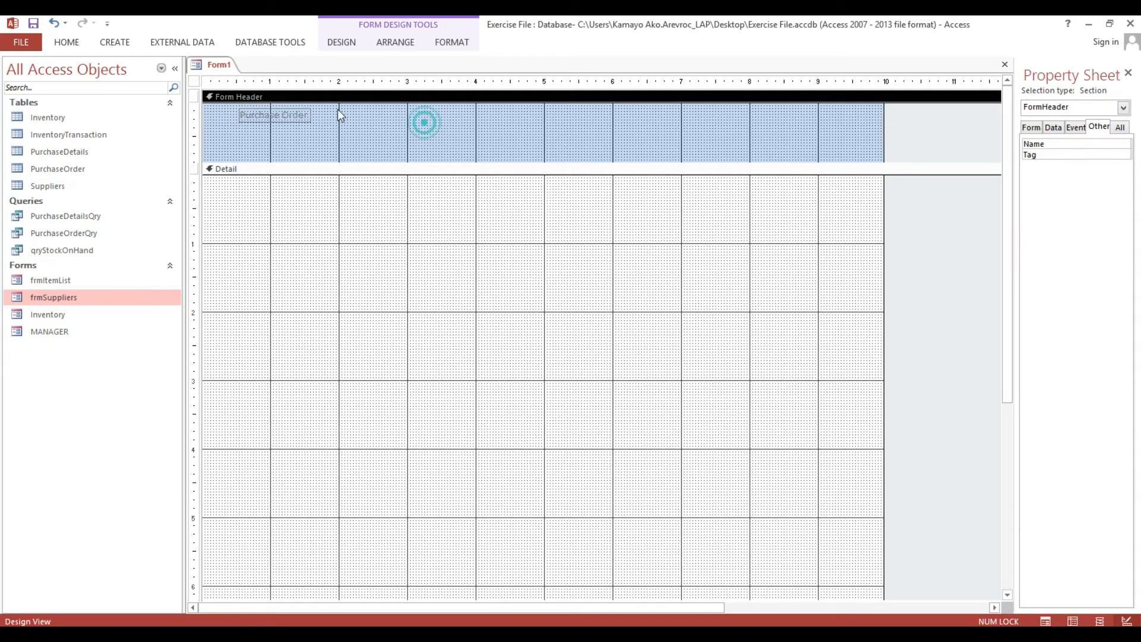
{"action": "left_click", "coordinate": [314, 110]}
{"action": "left_click", "coordinate": [312, 112]}
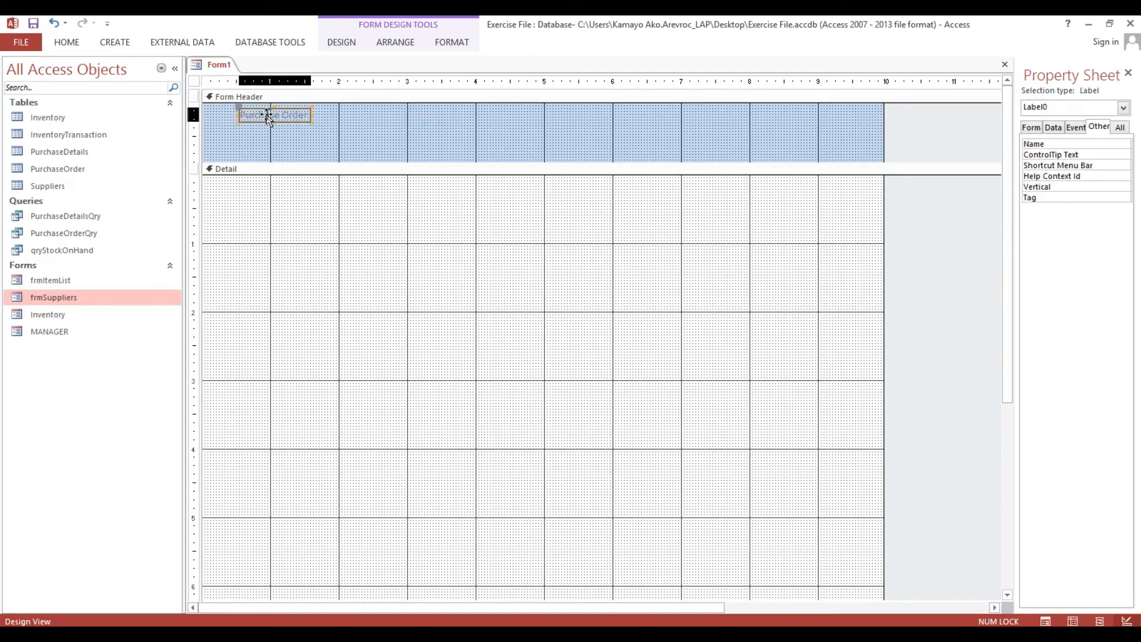
{"action": "left_click", "coordinate": [72, 41]}
{"action": "left_click", "coordinate": [686, 67]}
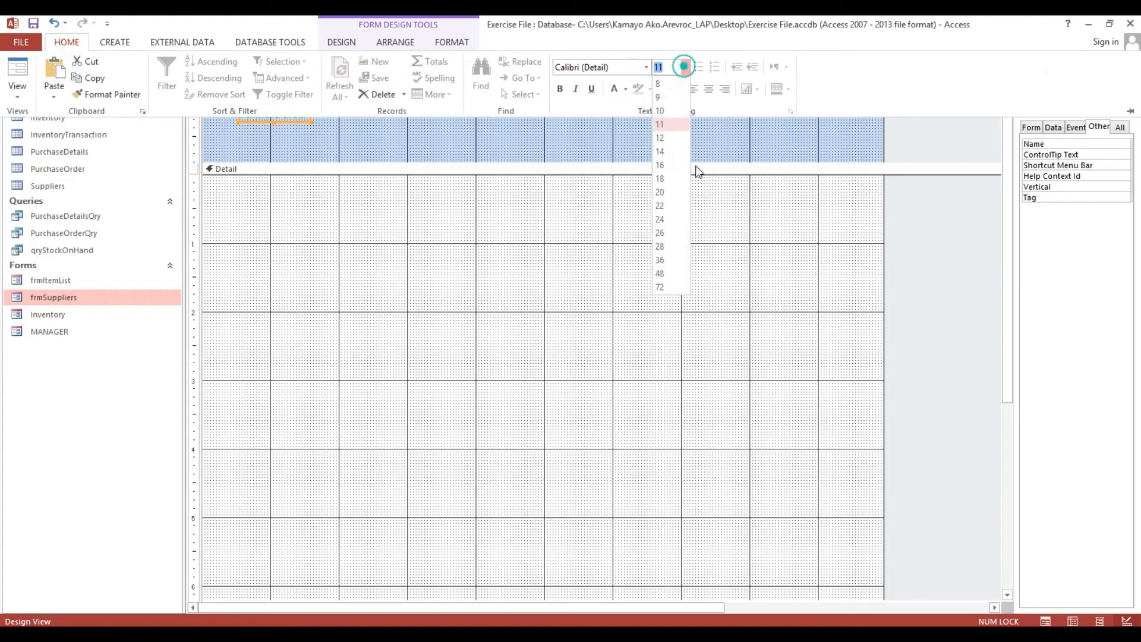
{"action": "left_click", "coordinate": [670, 266]}
{"action": "left_click", "coordinate": [498, 136]}
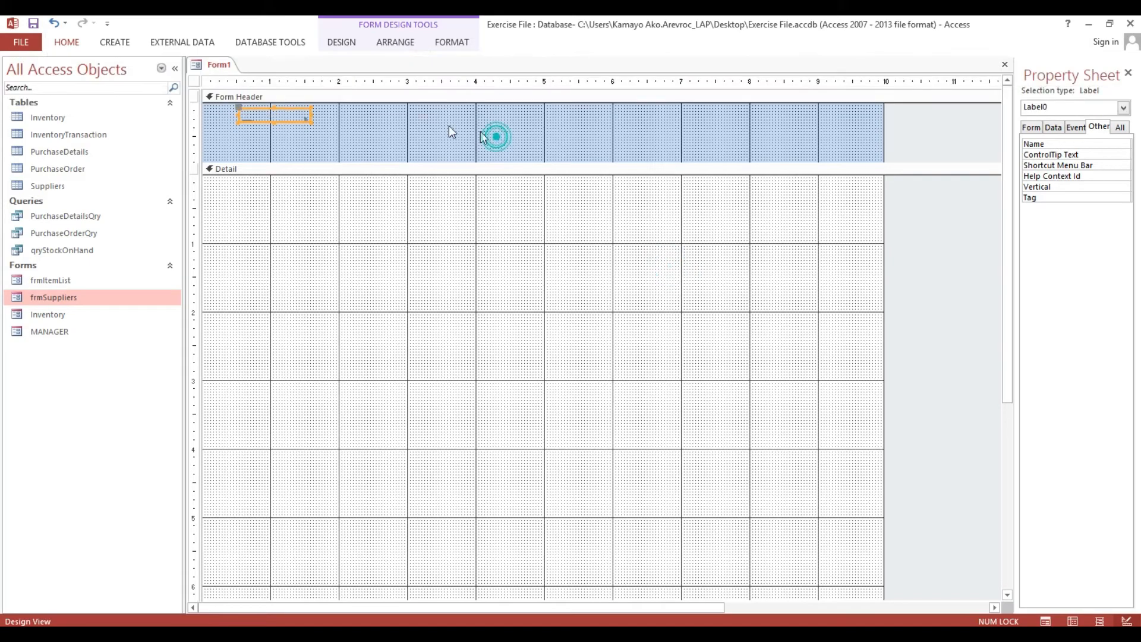
Resize the Purchase Order label to fit its text.
{"action": "left_click", "coordinate": [426, 123]}
{"action": "left_click", "coordinate": [302, 125]}
{"action": "left_click", "coordinate": [301, 122]}
{"action": "right_click", "coordinate": [301, 122]}
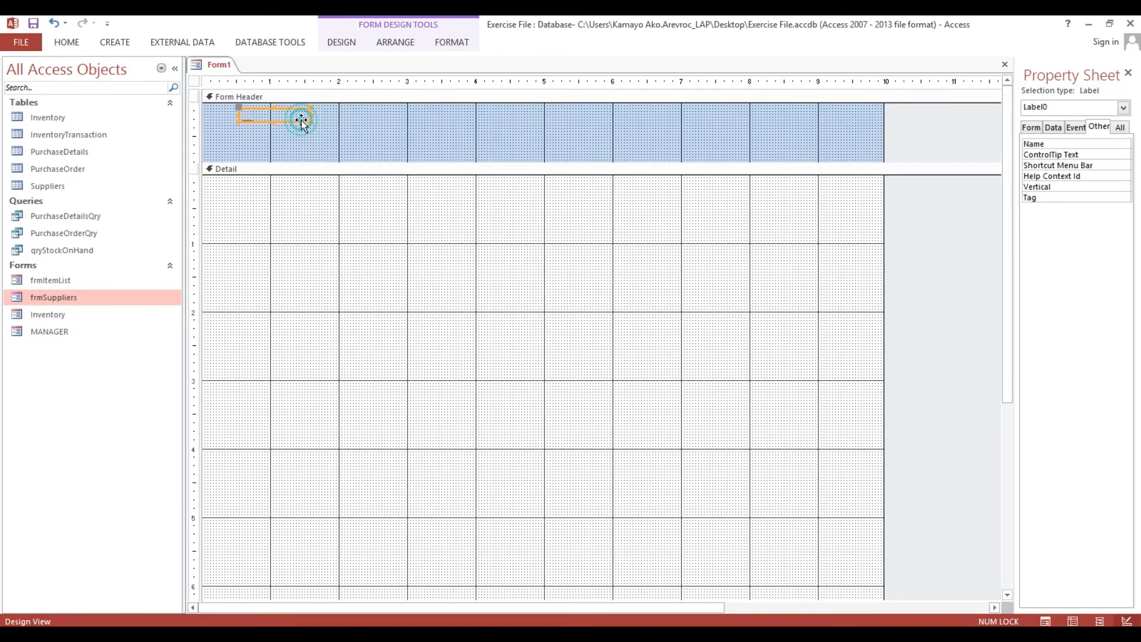
{"action": "left_click", "coordinate": [335, 365]}
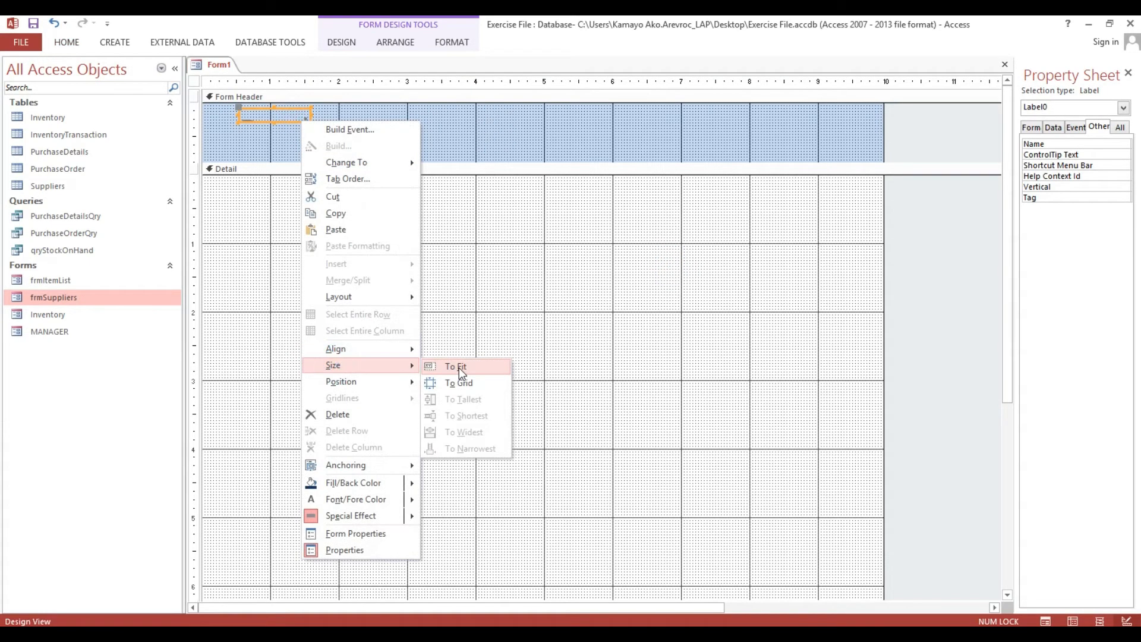
{"action": "left_click", "coordinate": [450, 367]}
Fill the Form Header background with dark navy.
{"action": "left_click", "coordinate": [541, 127]}
{"action": "right_click", "coordinate": [544, 127]}
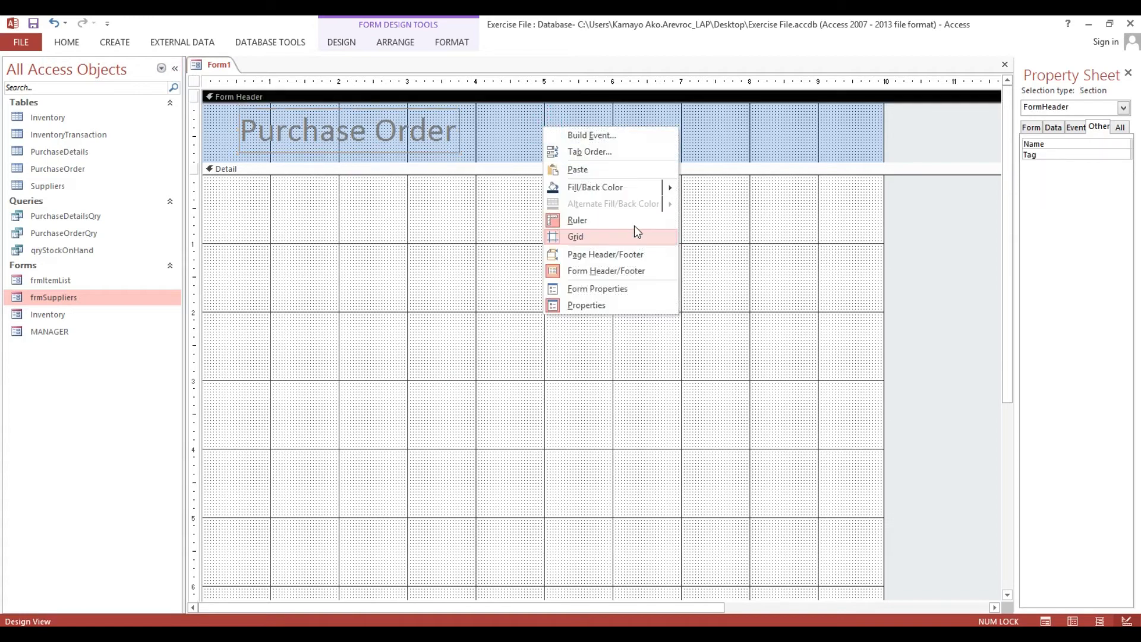
{"action": "left_click", "coordinate": [550, 187]}
{"action": "left_click", "coordinate": [446, 127]}
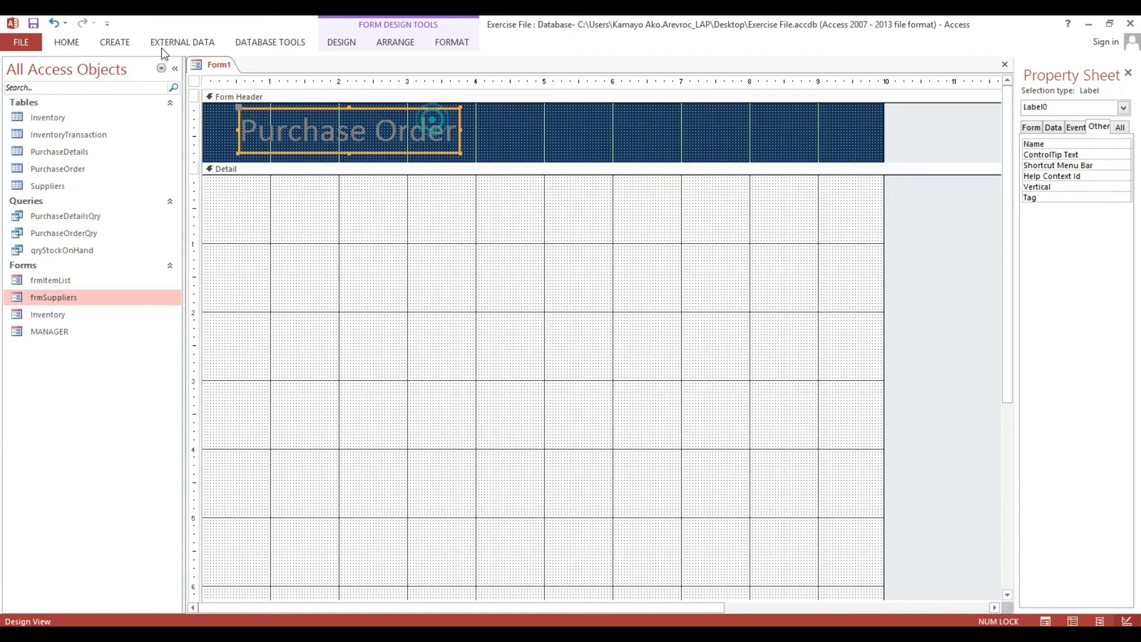
Make the Purchase Order title white and nudge it slightly left.
{"action": "left_click", "coordinate": [67, 42]}
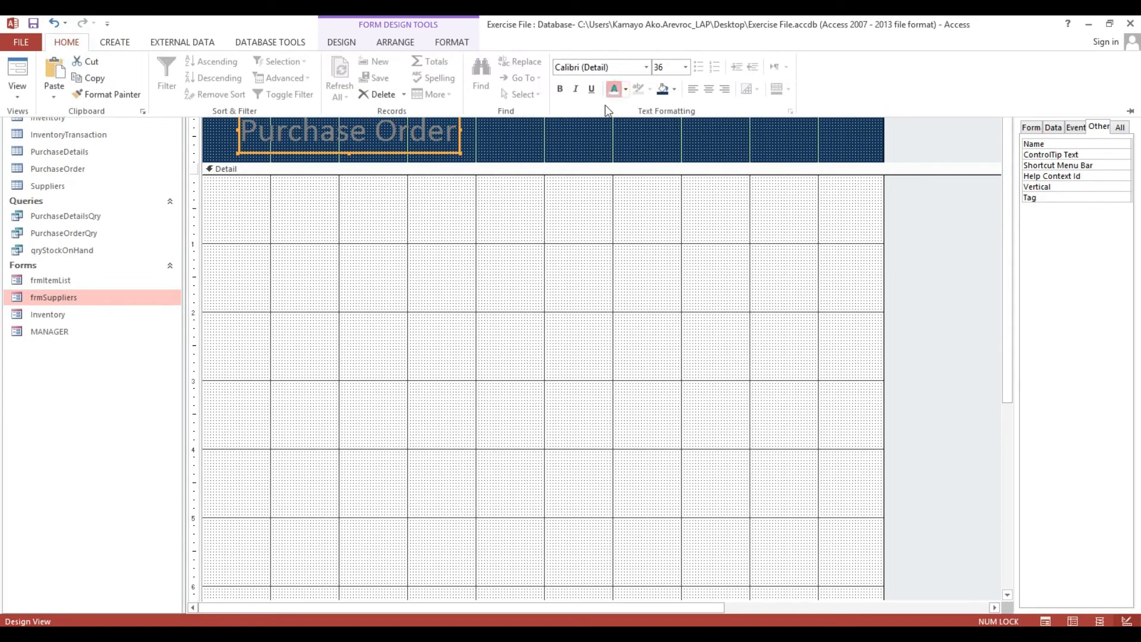
{"action": "left_click", "coordinate": [614, 86]}
{"action": "left_click", "coordinate": [389, 224]}
{"action": "left_click", "coordinate": [510, 127]}
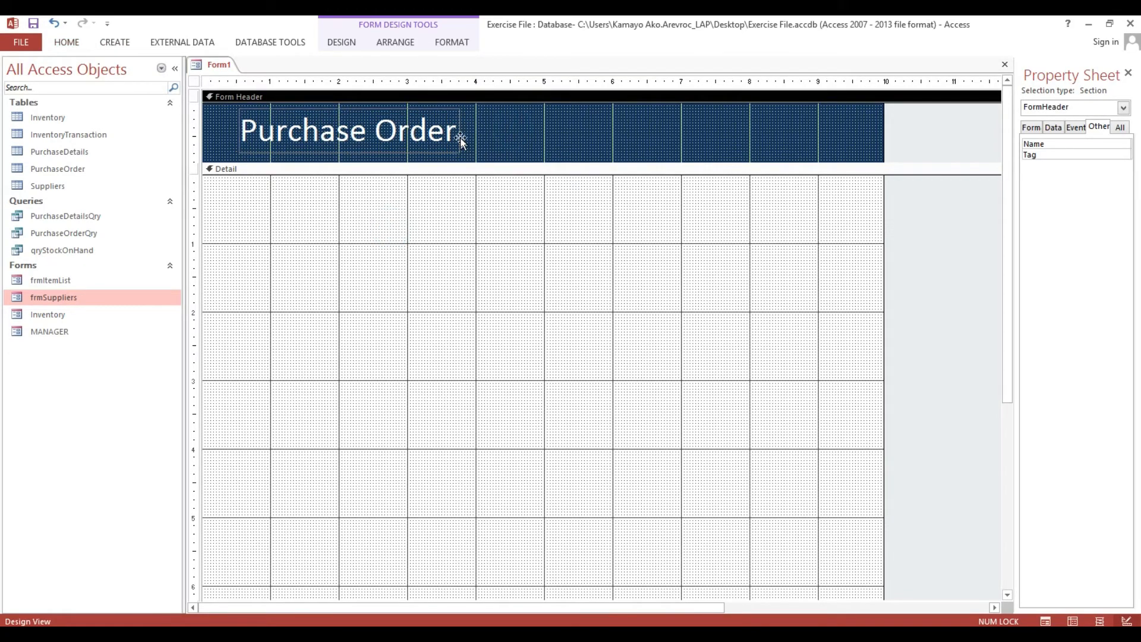
{"action": "left_click_drag", "start_coordinate": [460, 138], "coordinate": [455, 138]}
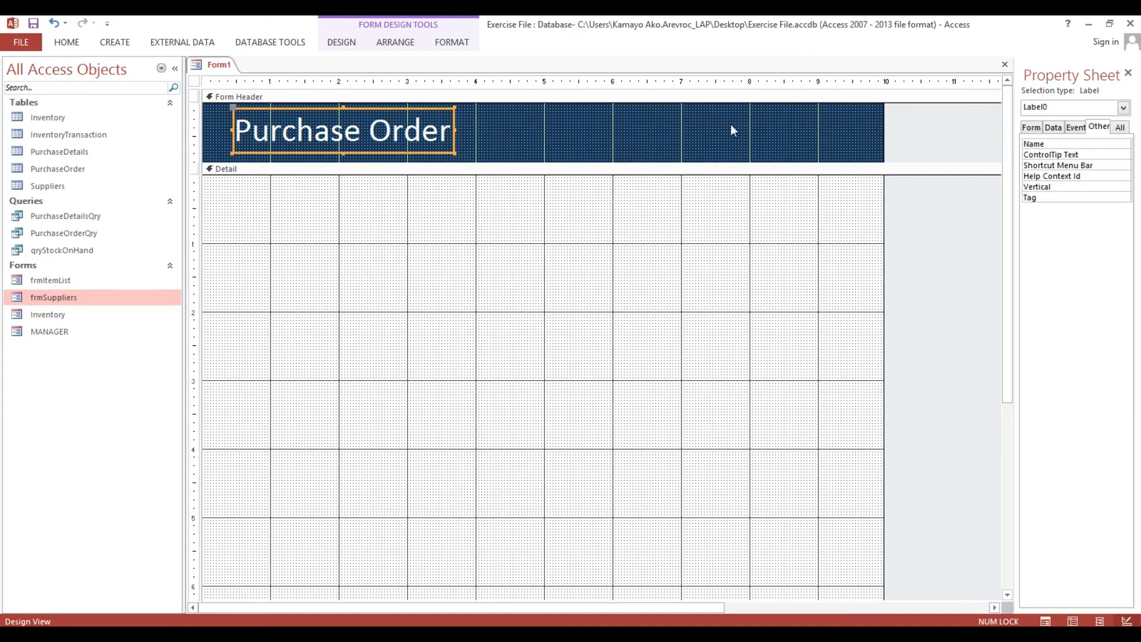
{"action": "left_click_drag", "start_coordinate": [1016, 107], "coordinate": [735, 107]}
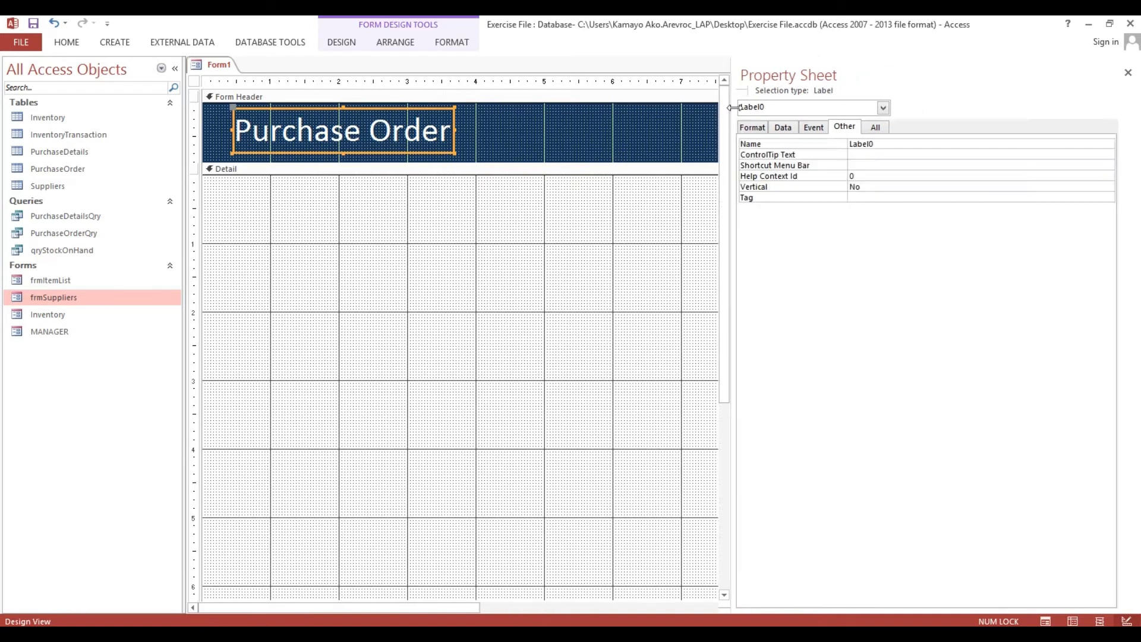
Set the form's Record Source to PurchaseOrderQry by pasting the copied query name.
{"action": "left_click", "coordinate": [195, 82]}
{"action": "left_click", "coordinate": [130, 234]}
{"action": "key", "text": "F2"}
{"action": "key", "text": "ctrl+c"}
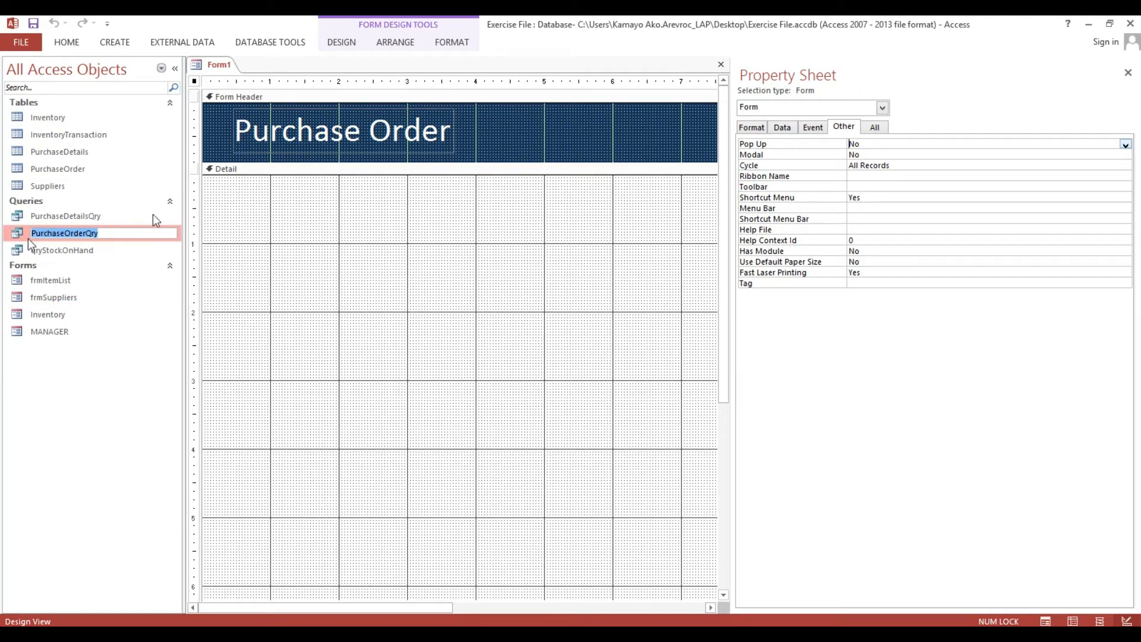
{"action": "left_click", "coordinate": [782, 127]}
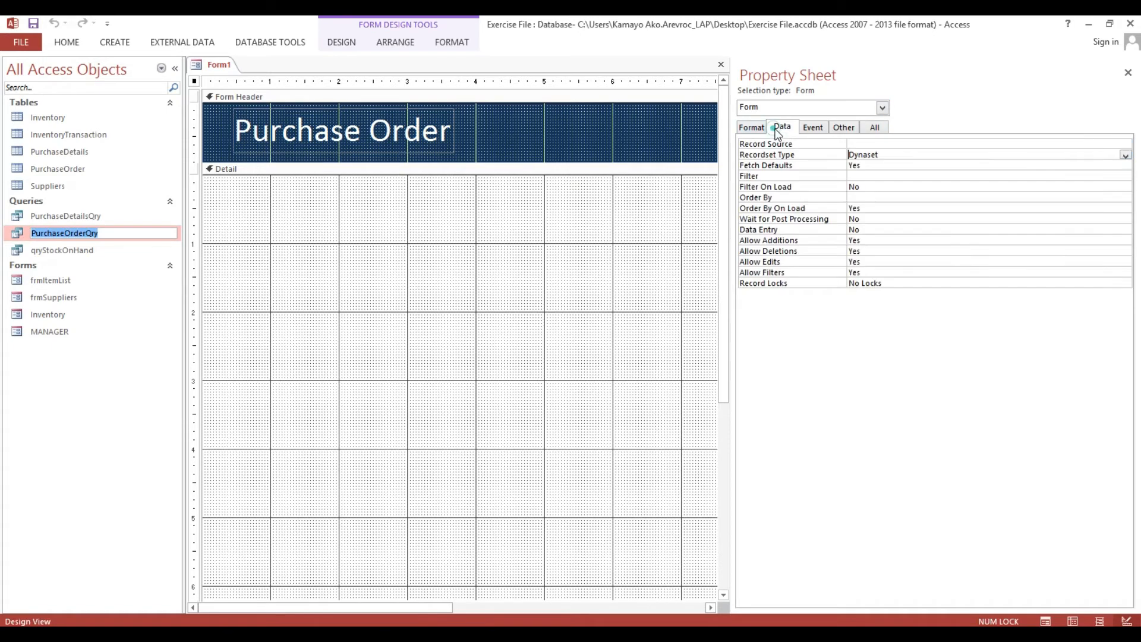
{"action": "left_click", "coordinate": [871, 144]}
{"action": "key", "text": "ctrl+v"}
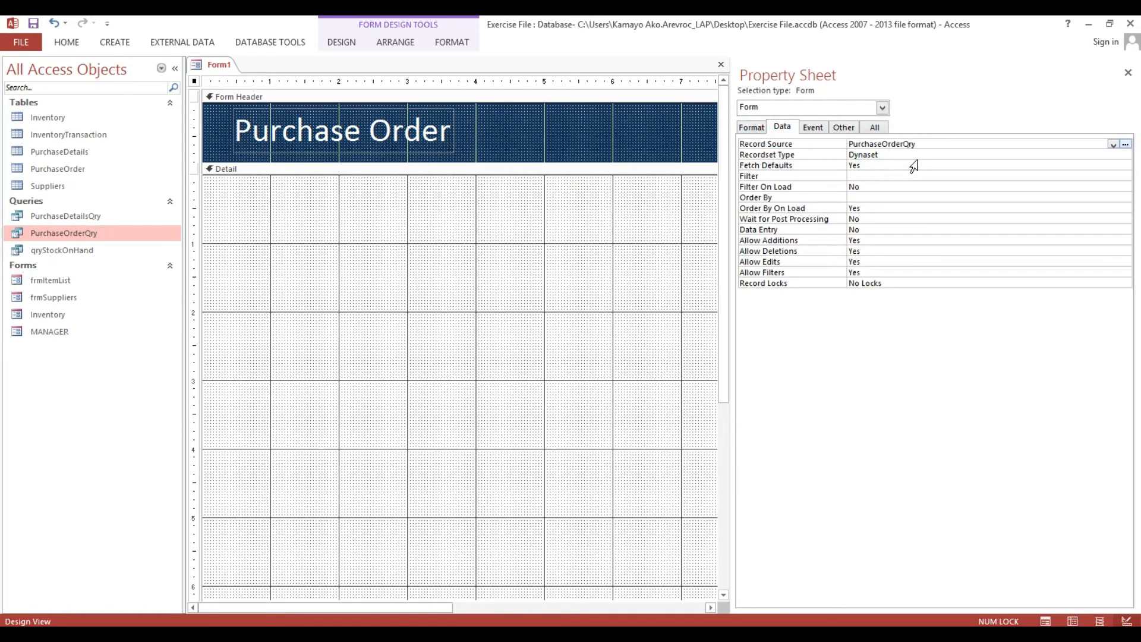
{"action": "left_click", "coordinate": [924, 156]}
{"action": "left_click", "coordinate": [564, 193]}
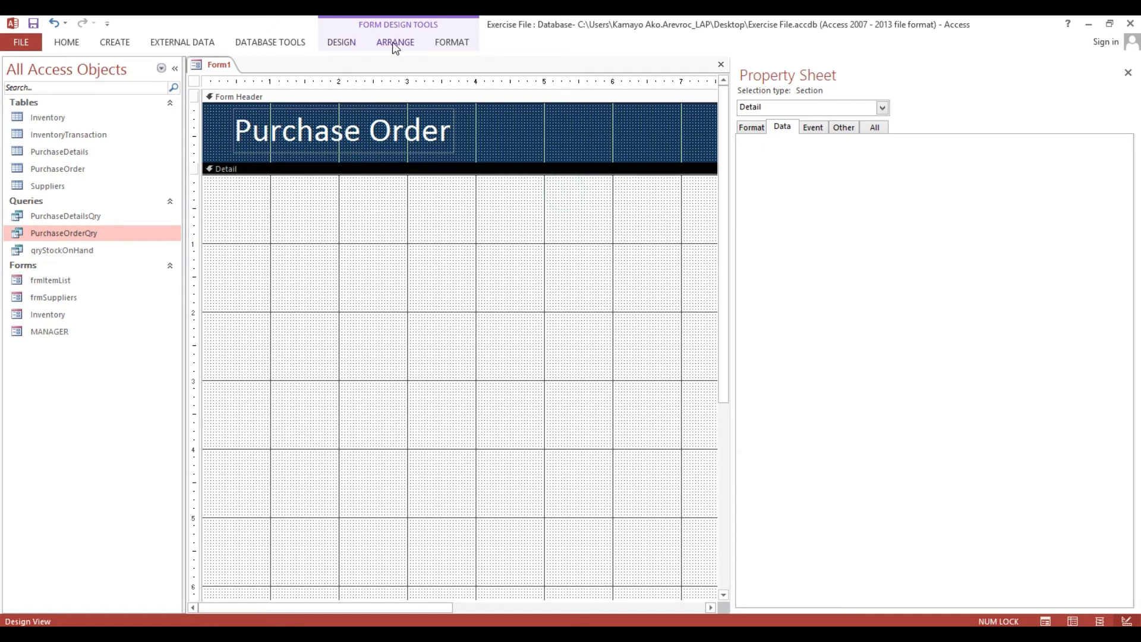
{"action": "left_click", "coordinate": [342, 43]}
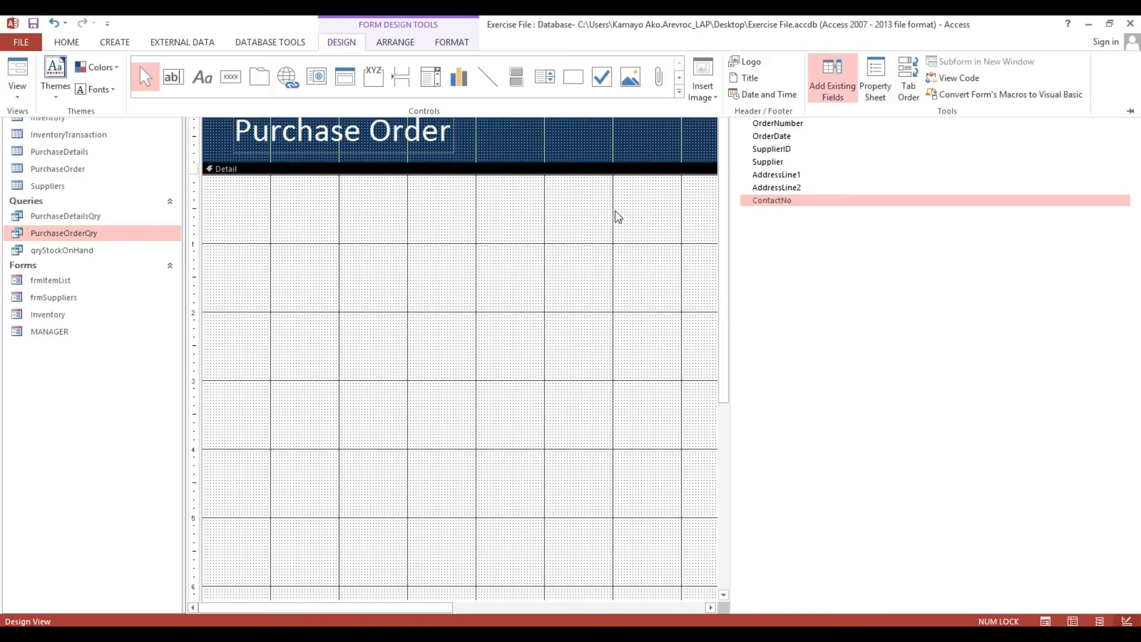
Add the OrderNumber field to the Detail section and make its label text black.
{"action": "left_click", "coordinate": [782, 123]}
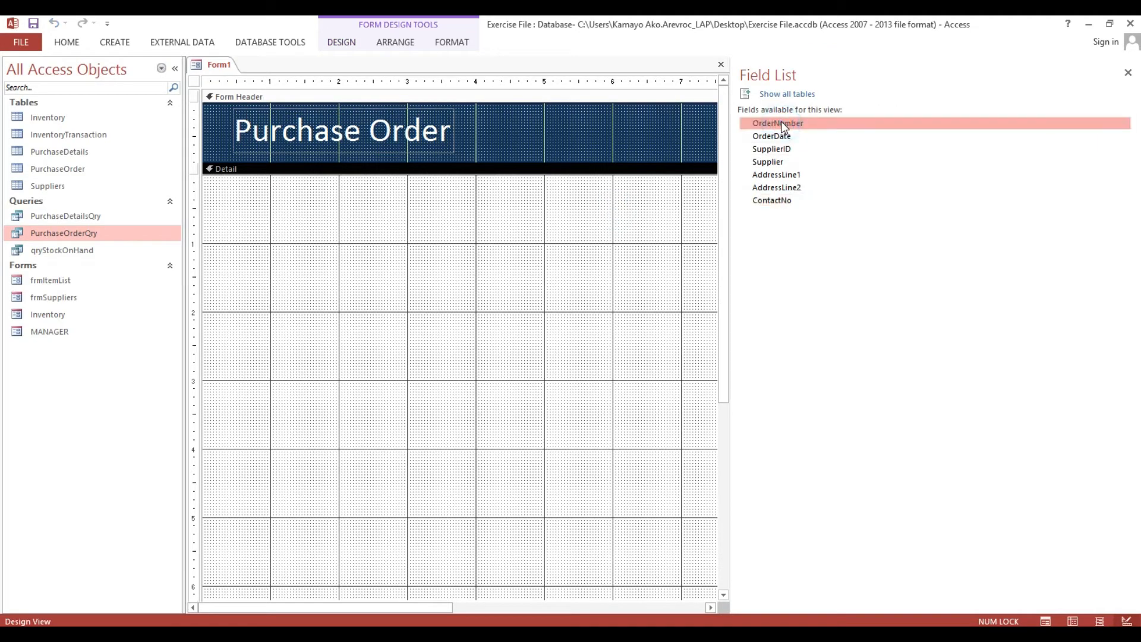
{"action": "left_click_drag", "start_coordinate": [781, 121], "coordinate": [309, 182]}
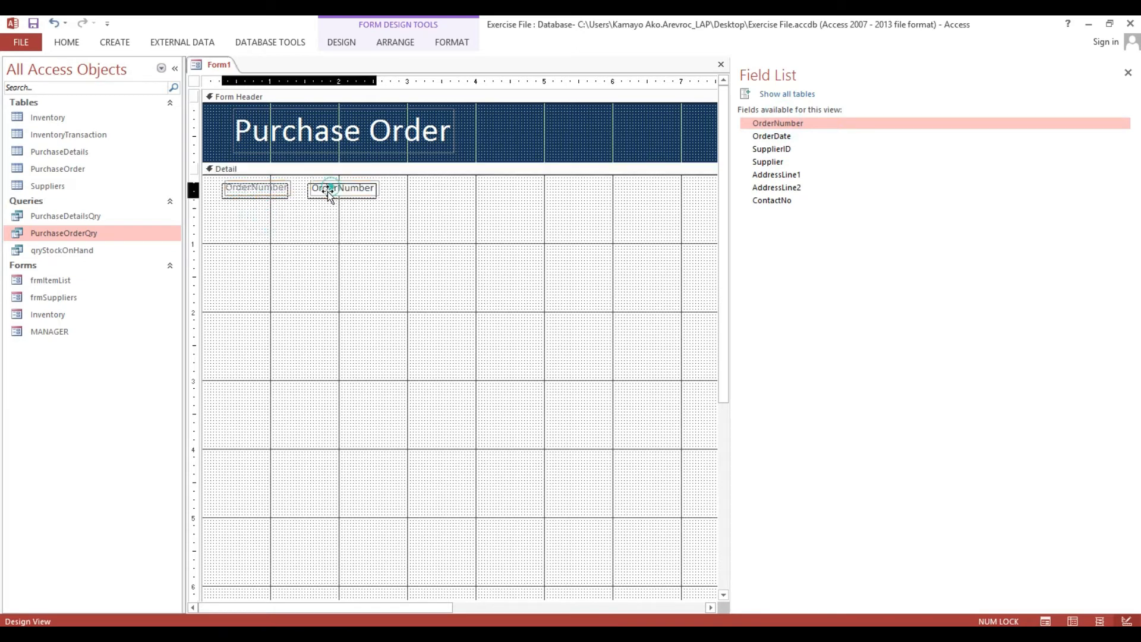
{"action": "left_click", "coordinate": [296, 229]}
{"action": "left_click", "coordinate": [301, 199]}
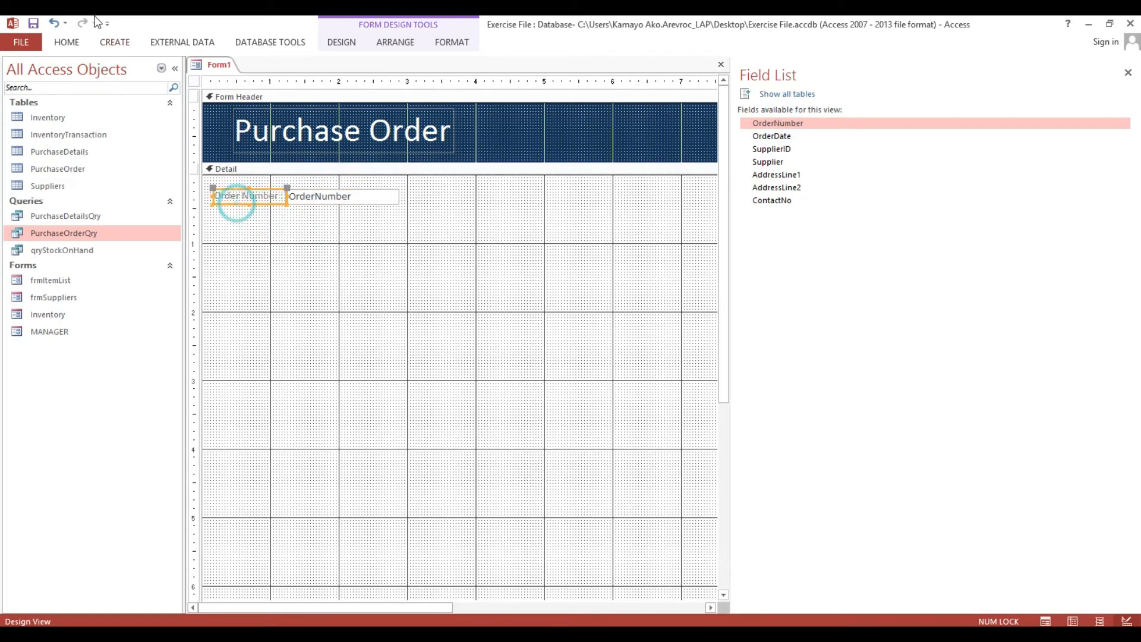
{"action": "left_click", "coordinate": [70, 48]}
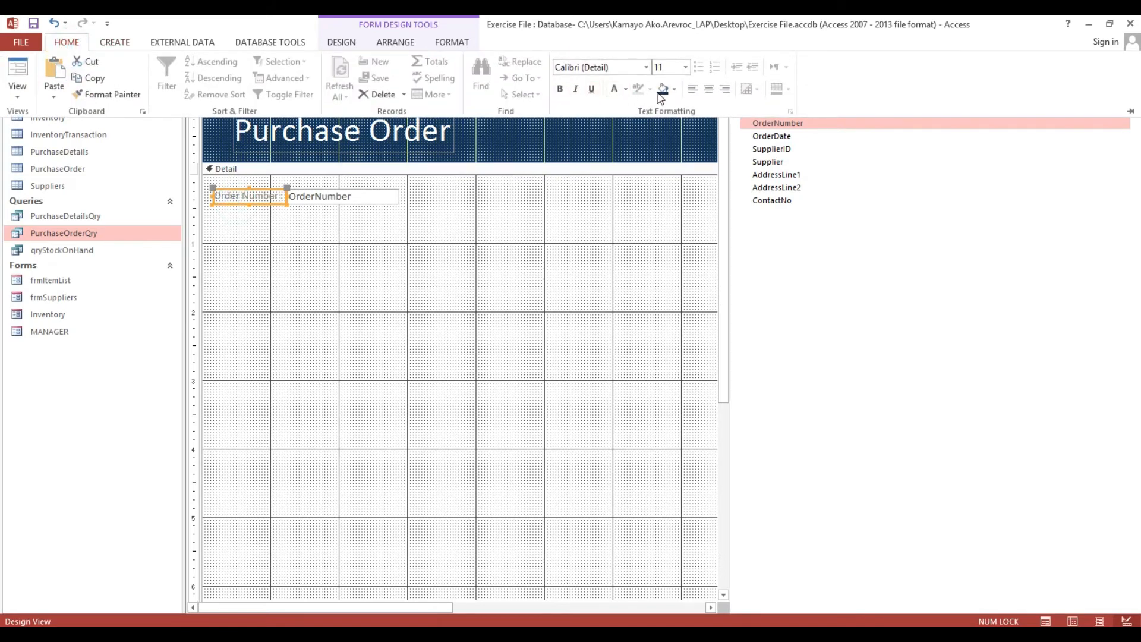
{"action": "left_click", "coordinate": [626, 89]}
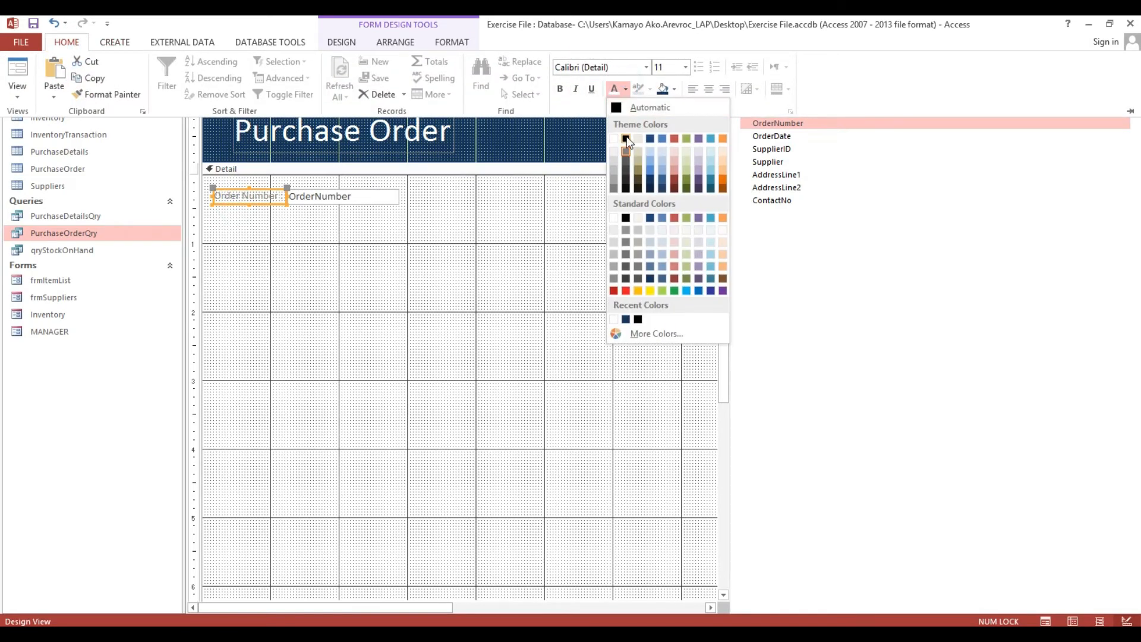
{"action": "left_click", "coordinate": [626, 136]}
Arrange the Order Number label and box in a stacked layout, shifted slightly right.
{"action": "left_click_drag", "start_coordinate": [261, 218], "coordinate": [318, 189]}
{"action": "right_click", "coordinate": [315, 196]}
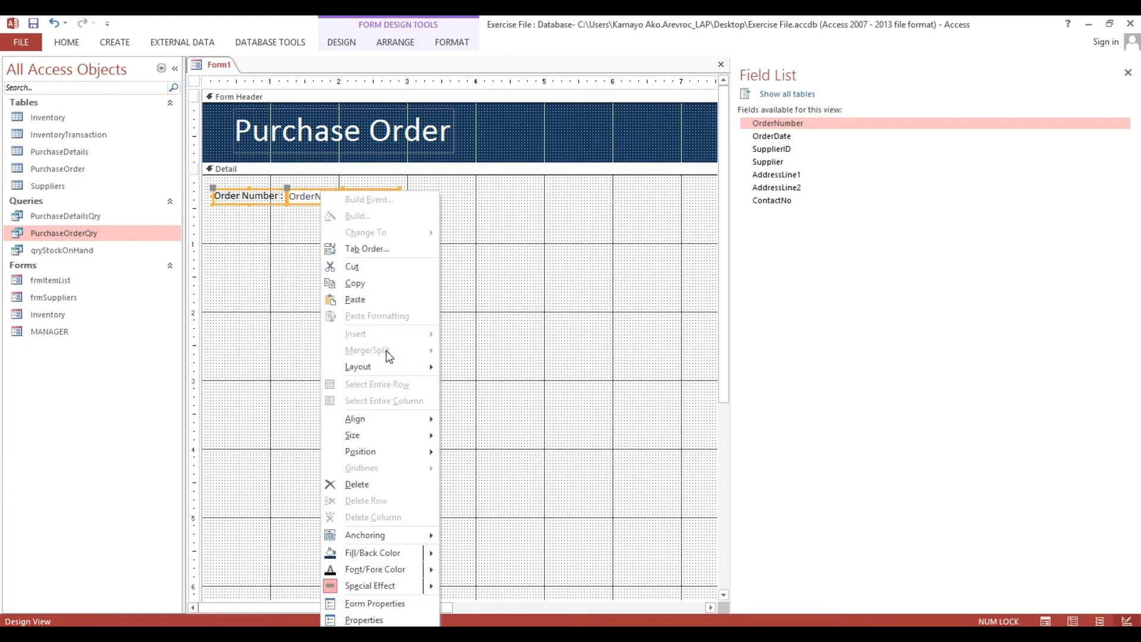
{"action": "mouse_move", "coordinate": [423, 368]}
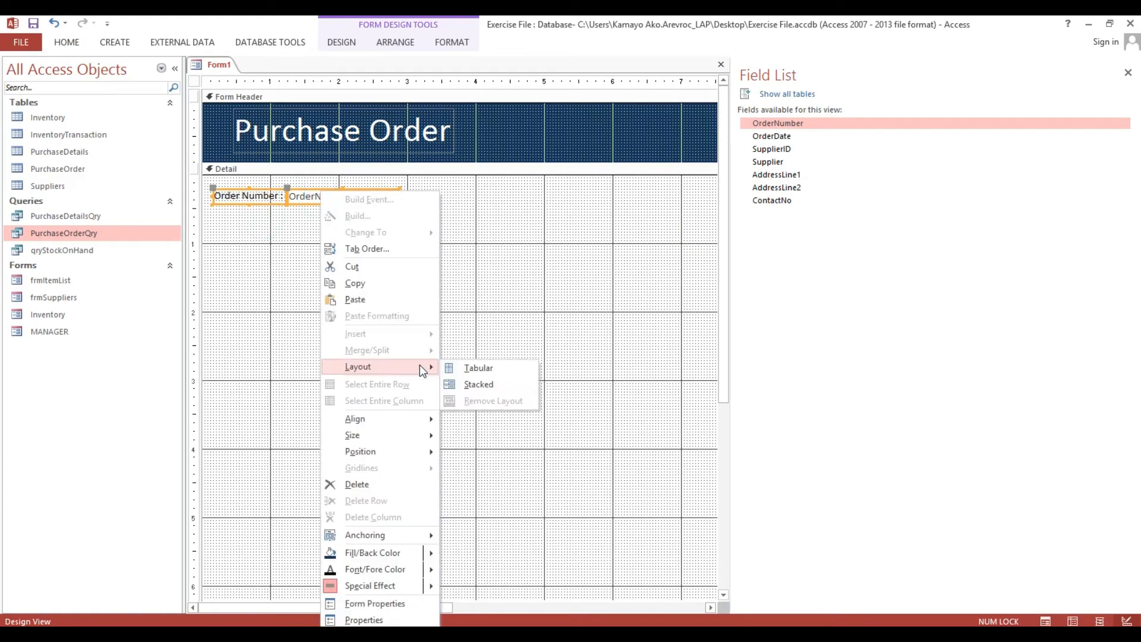
{"action": "left_click", "coordinate": [482, 383]}
{"action": "left_click", "coordinate": [267, 198]}
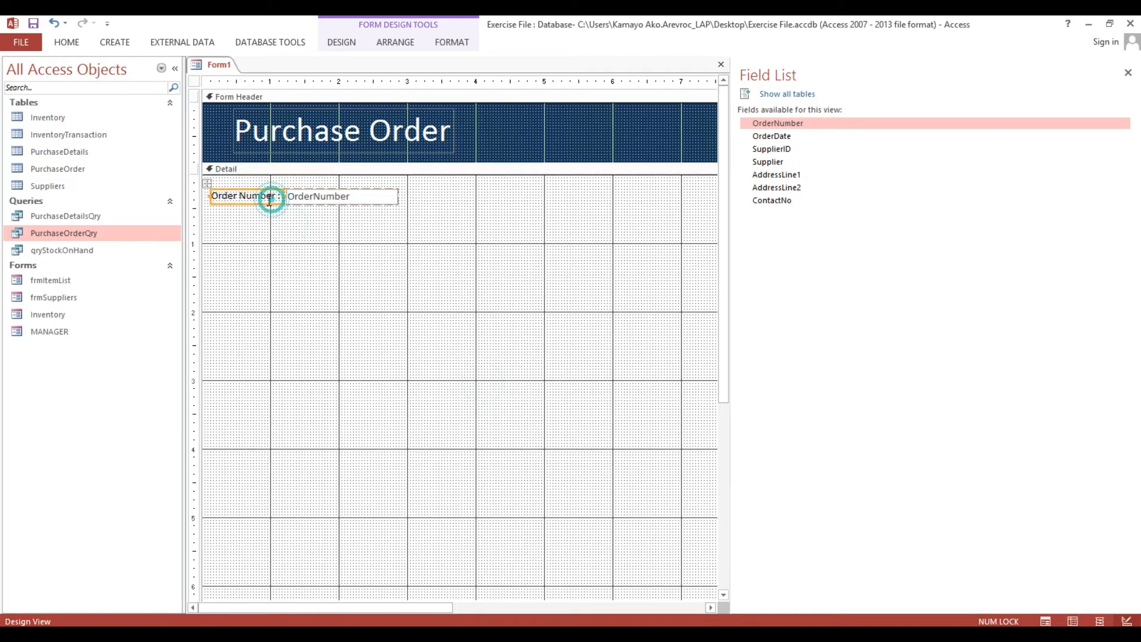
{"action": "left_click_drag", "start_coordinate": [208, 184], "coordinate": [217, 184]}
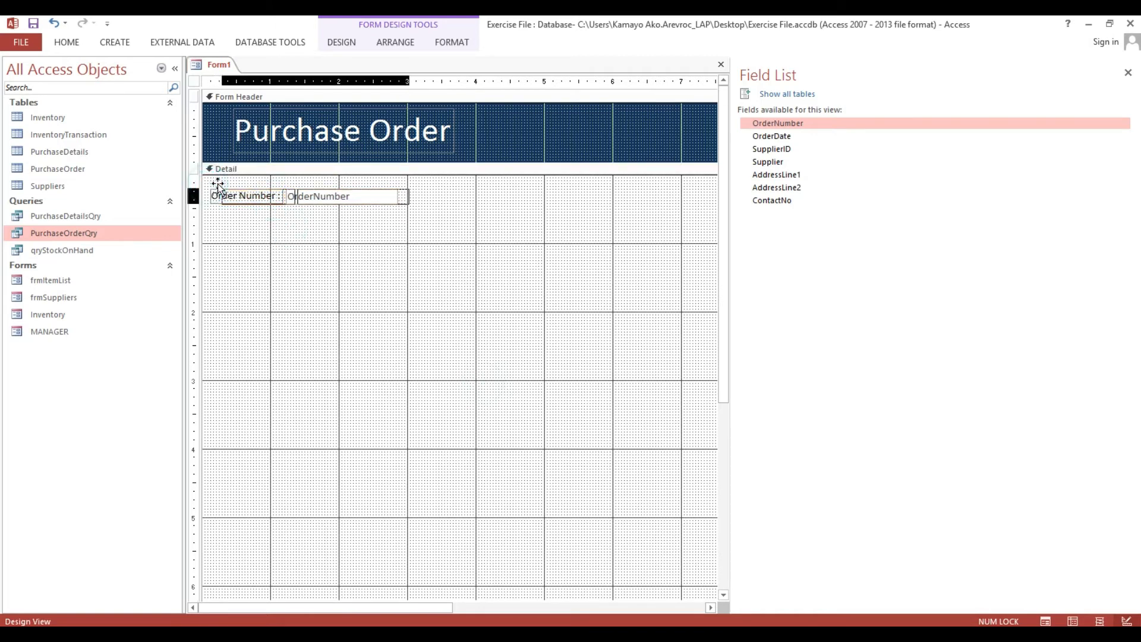
Make the Order Number label and box bold with 12-point text.
{"action": "left_click", "coordinate": [76, 44]}
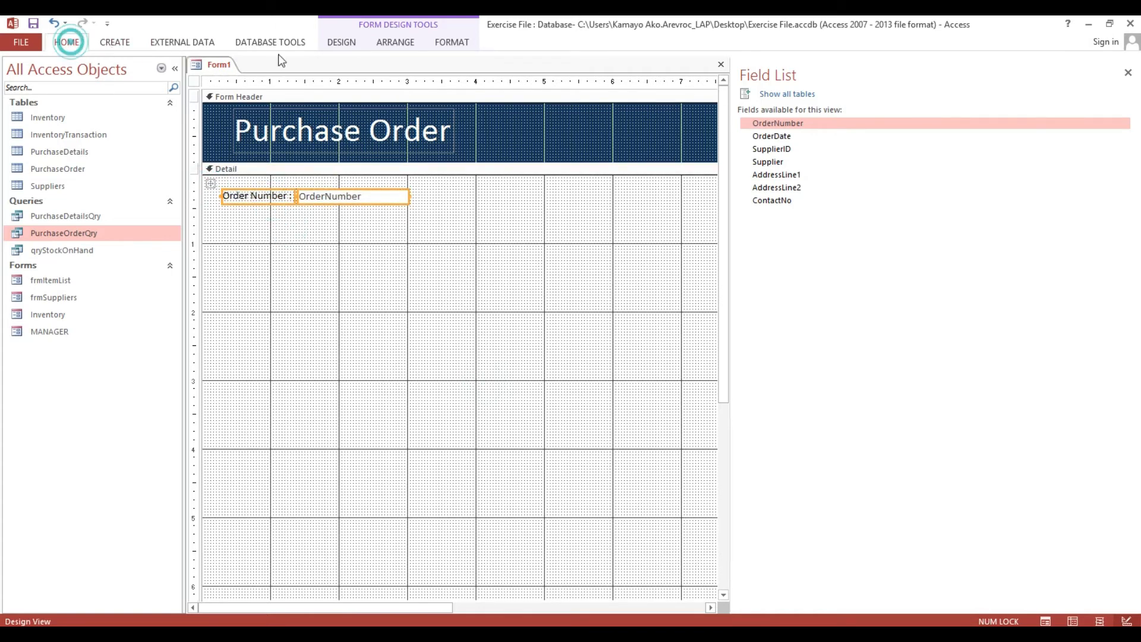
{"action": "left_click", "coordinate": [561, 91]}
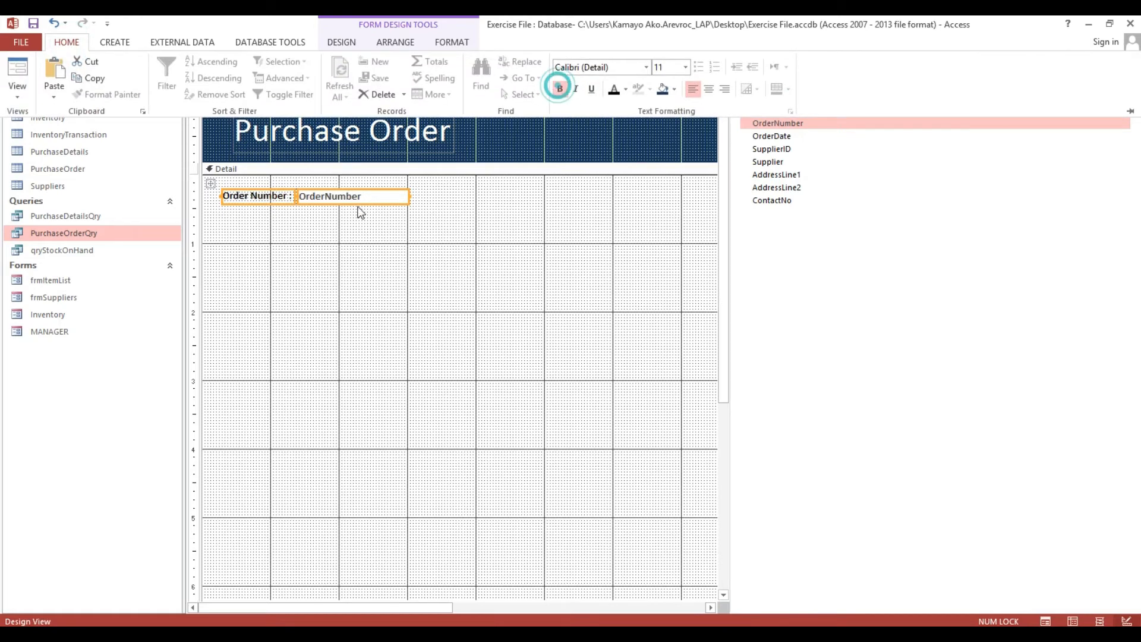
{"action": "left_click", "coordinate": [387, 224]}
{"action": "left_click", "coordinate": [445, 205]}
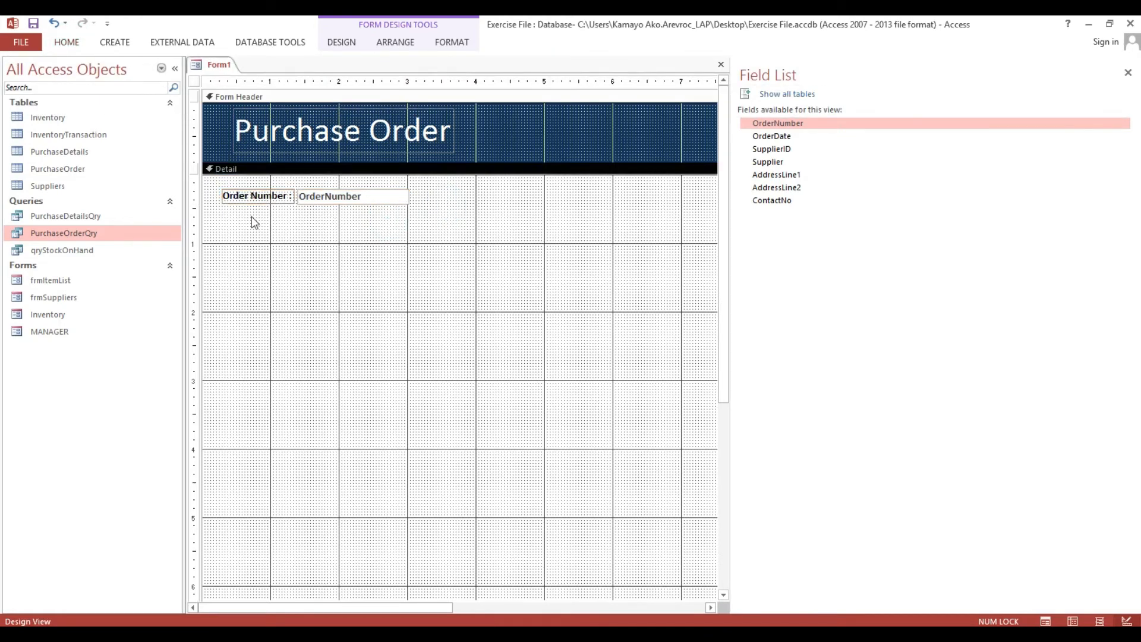
{"action": "mouse_move", "coordinate": [251, 217]}
{"action": "left_mouse_down"}
{"action": "mouse_move", "coordinate": [321, 203]}
{"action": "mouse_move", "coordinate": [324, 192]}
{"action": "left_mouse_up"}
{"action": "left_click", "coordinate": [75, 47]}
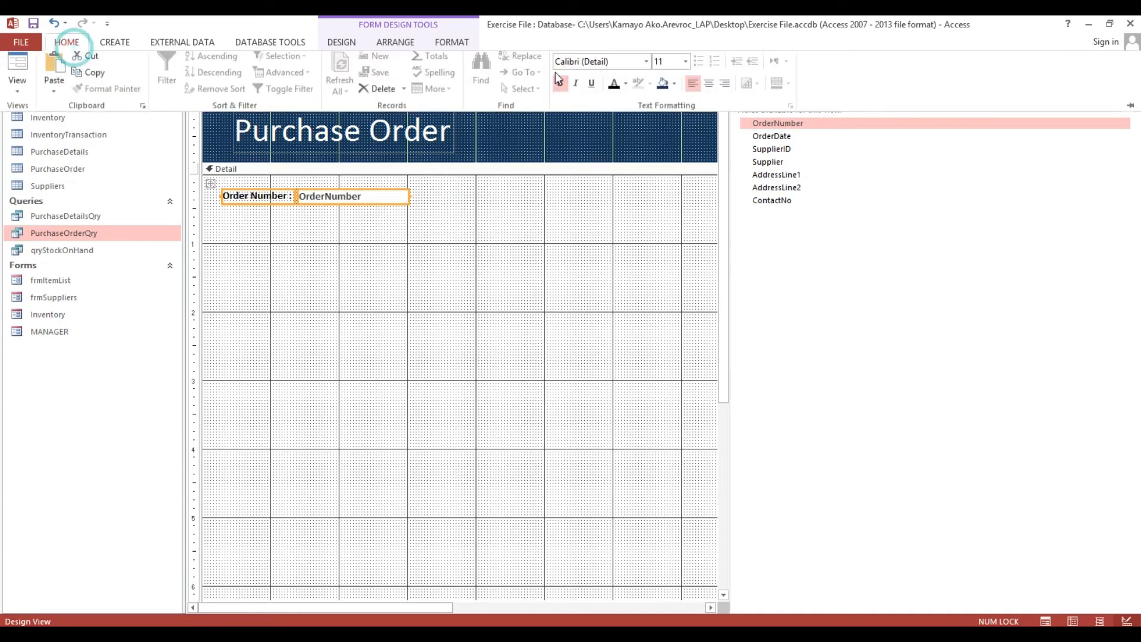
{"action": "left_click", "coordinate": [684, 68]}
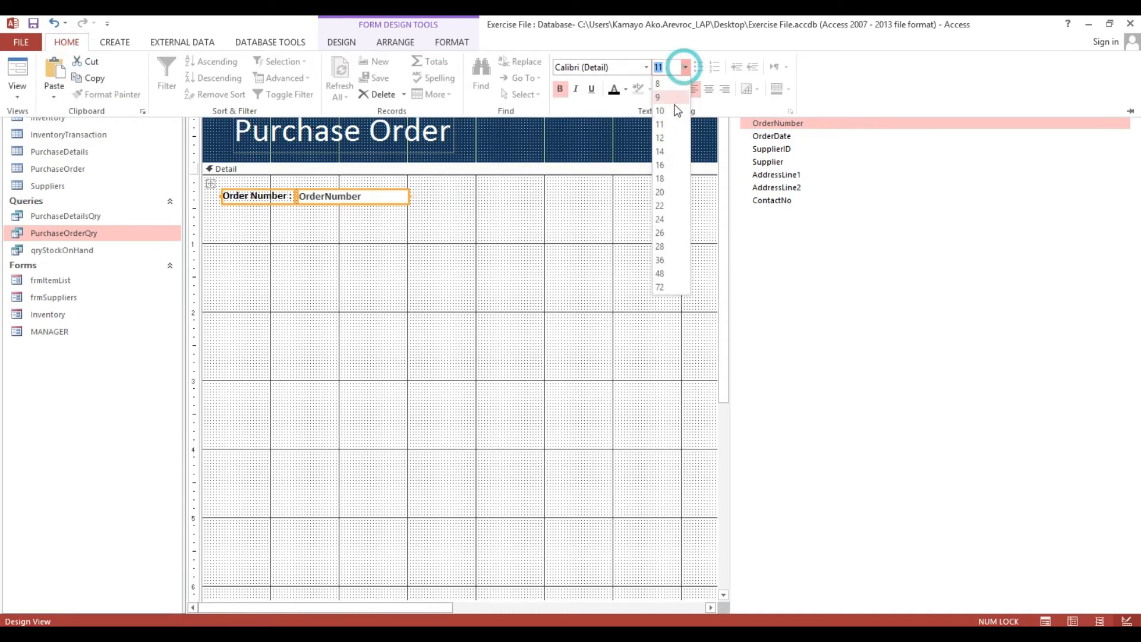
{"action": "left_click", "coordinate": [668, 141]}
{"action": "left_click", "coordinate": [448, 233]}
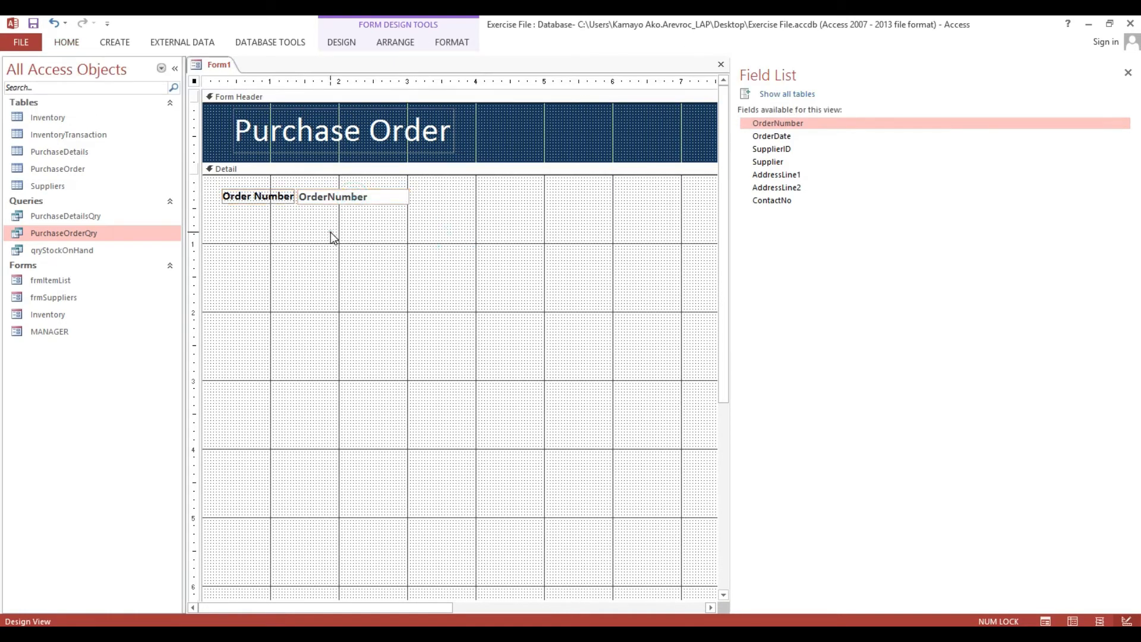
Edit the Order Number label so it reads 'Order Number :'.
{"action": "left_click", "coordinate": [284, 202]}
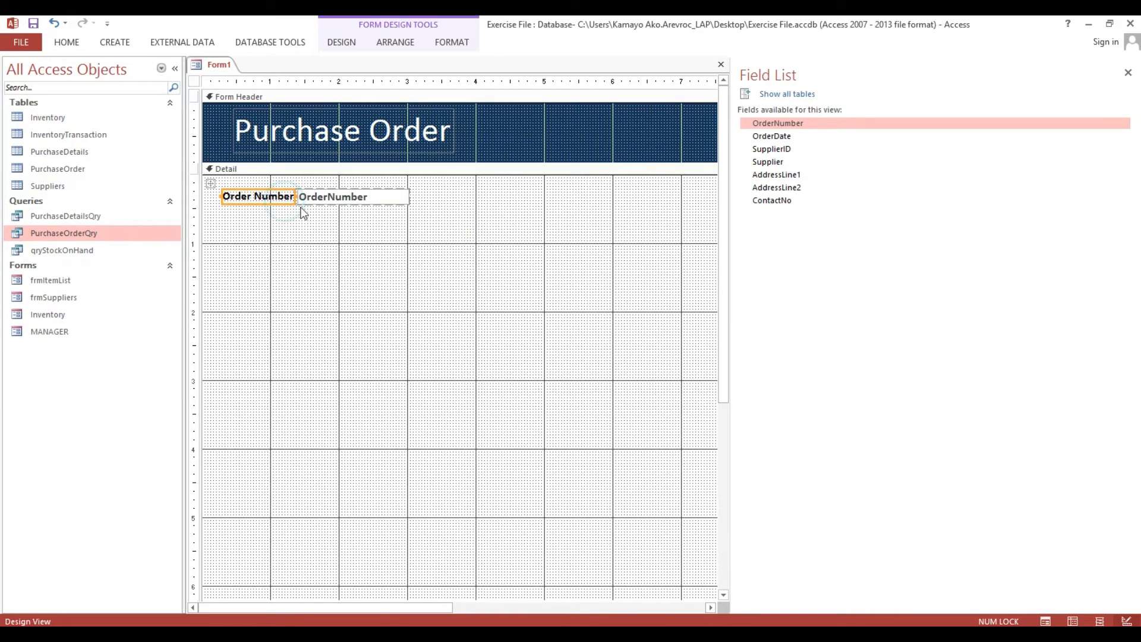
{"action": "left_click", "coordinate": [210, 182]}
{"action": "left_click", "coordinate": [404, 226]}
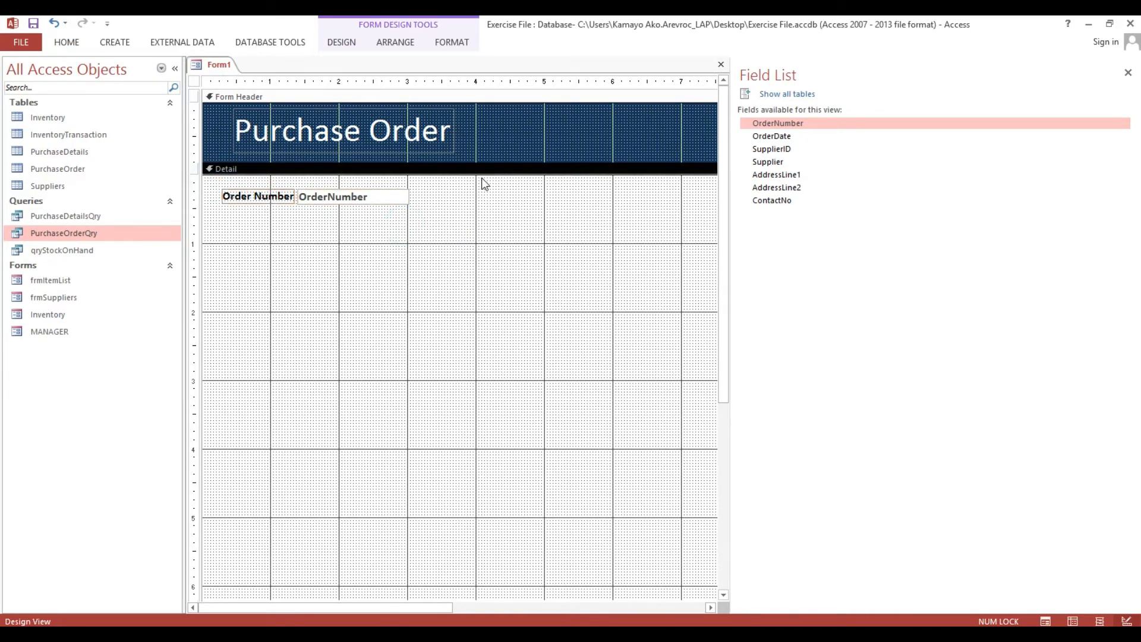
{"action": "left_click", "coordinate": [767, 139]}
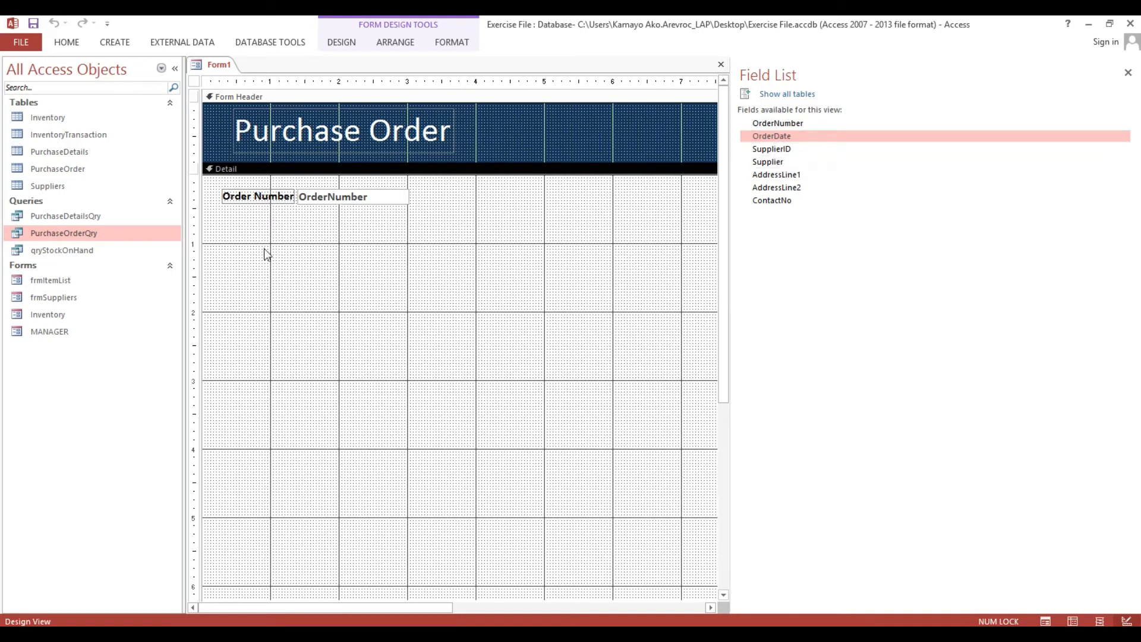
{"action": "left_click_drag", "start_coordinate": [236, 221], "coordinate": [319, 194]}
{"action": "left_click", "coordinate": [251, 223]}
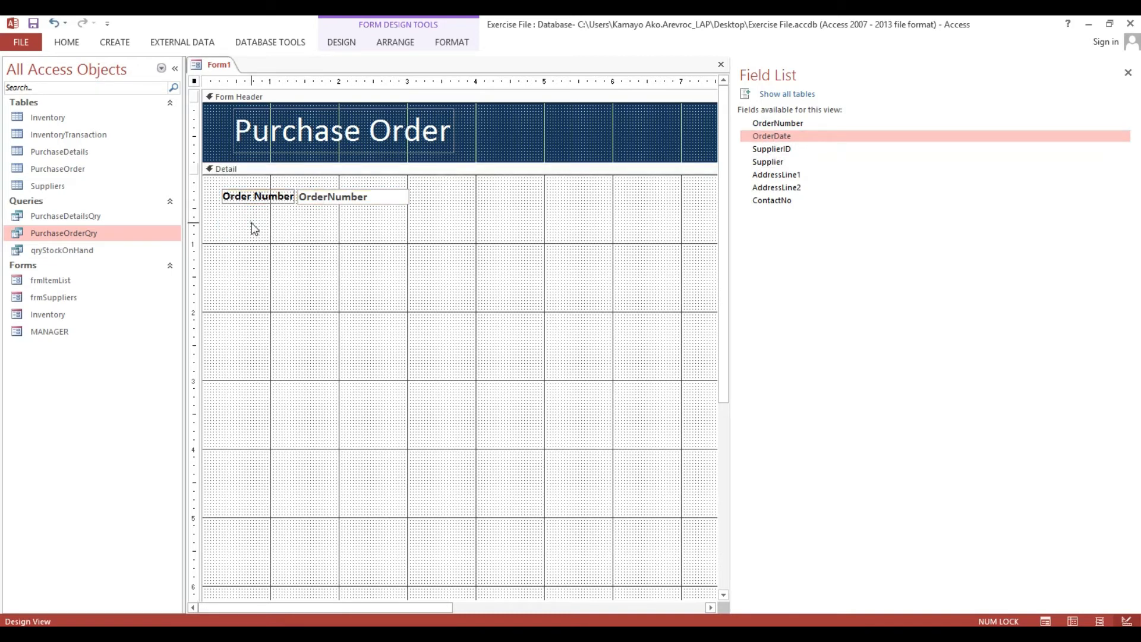
{"action": "left_click", "coordinate": [253, 201]}
{"action": "left_click", "coordinate": [253, 200]}
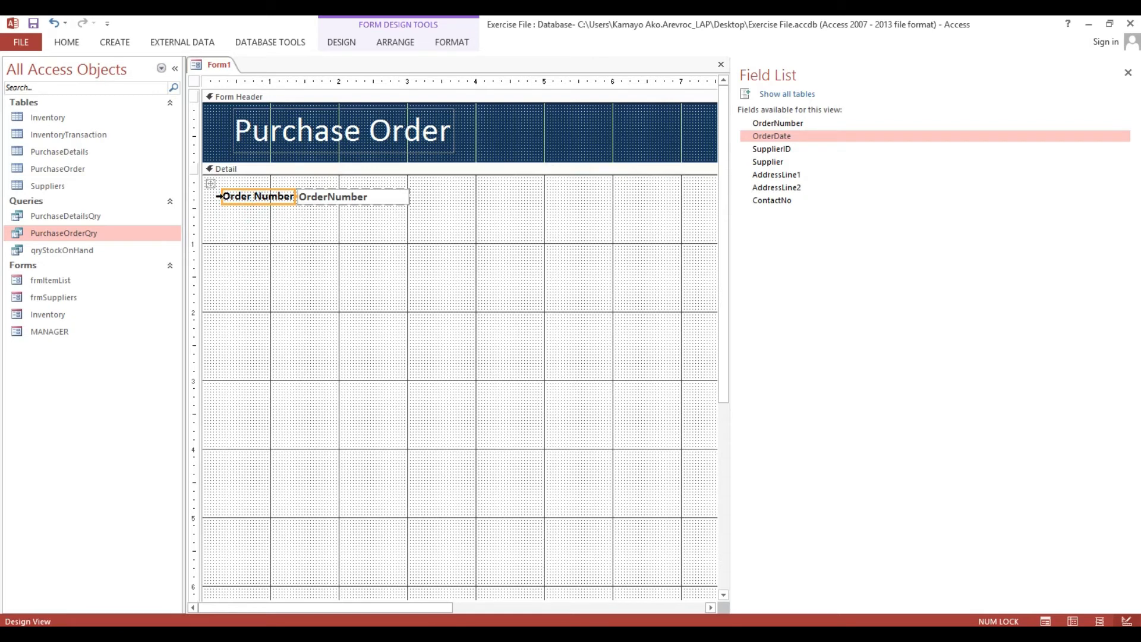
{"action": "left_click", "coordinate": [269, 224]}
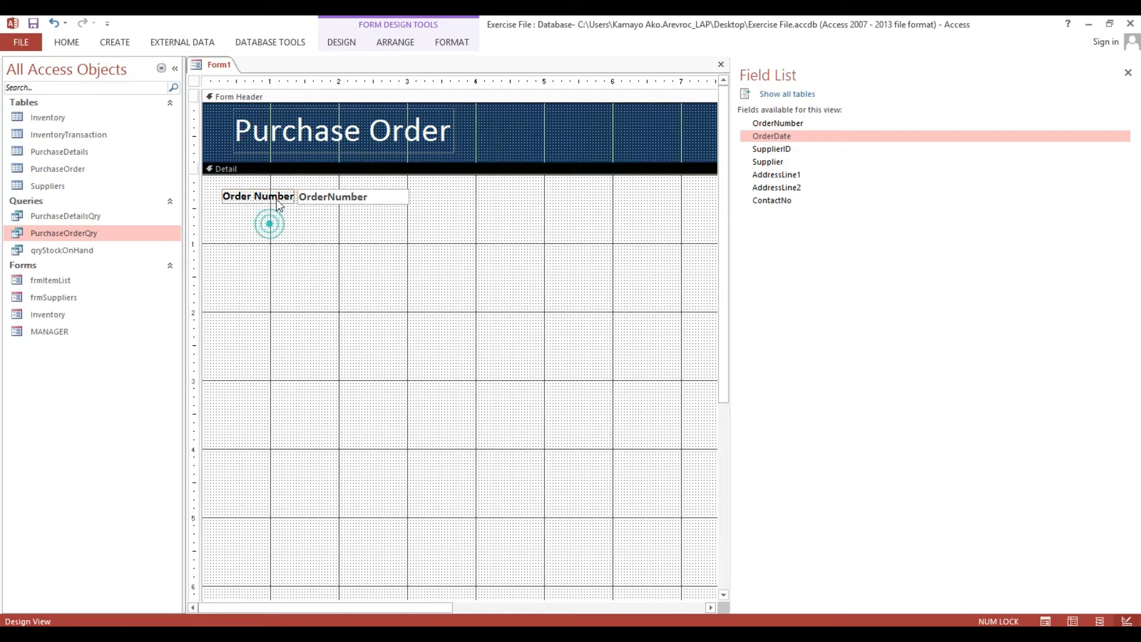
{"action": "left_click", "coordinate": [275, 195]}
{"action": "key", "text": "shift+Right"}
{"action": "type", "text": ":"}
{"action": "key", "text": "Return"}
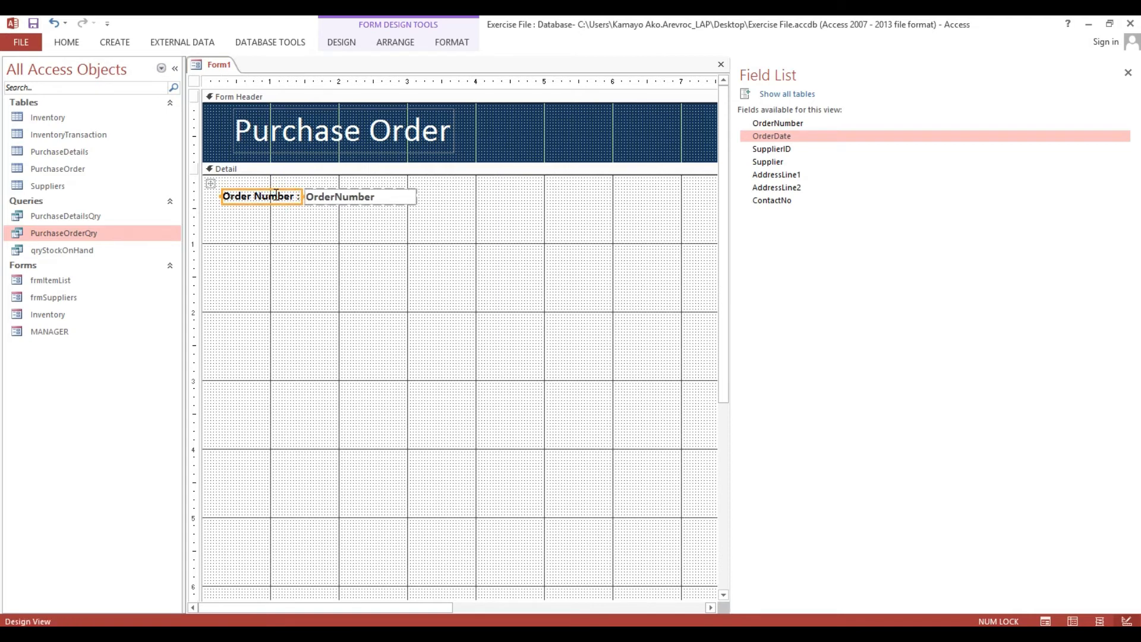
Place the OrderDate field directly below Order Number, deleting a misplaced first copy.
{"action": "left_click", "coordinate": [627, 249]}
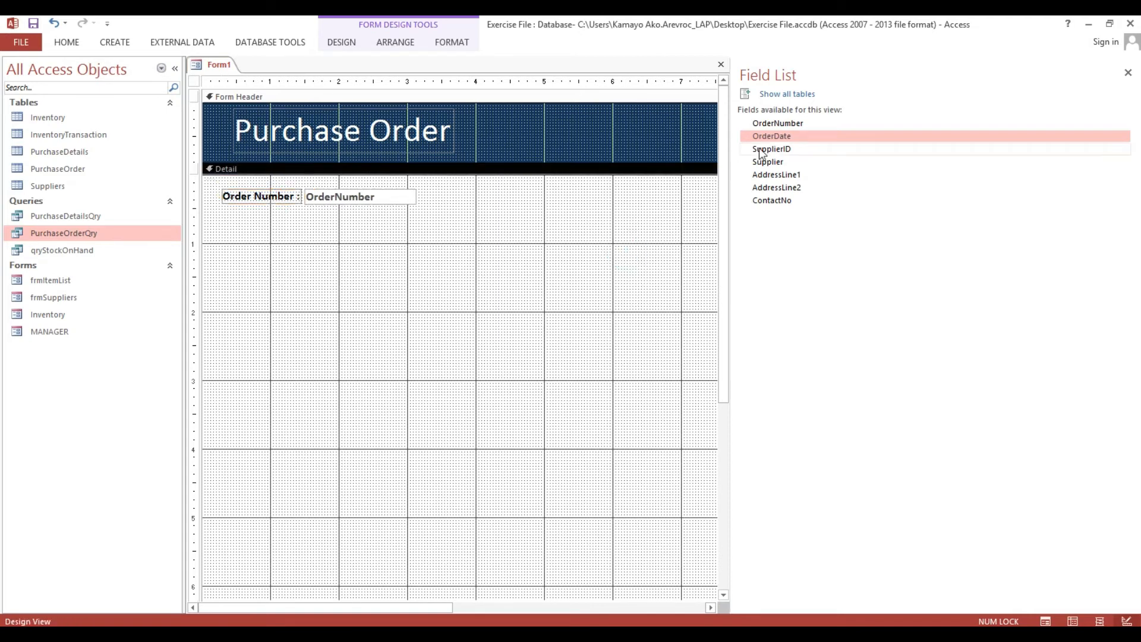
{"action": "left_click_drag", "start_coordinate": [766, 137], "coordinate": [390, 396]}
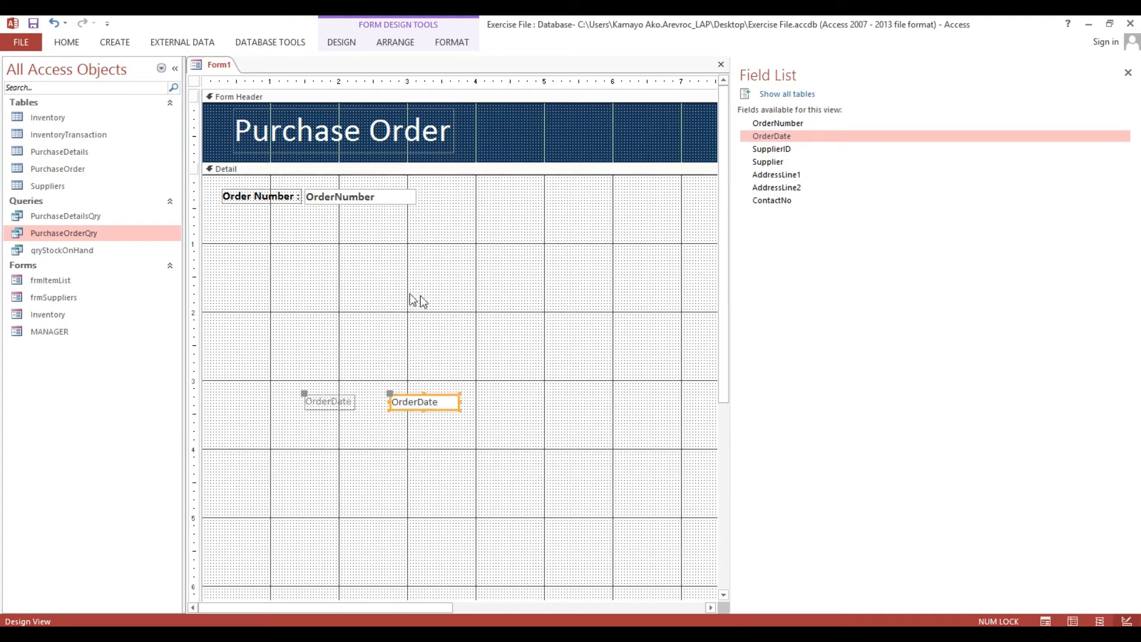
{"action": "left_click_drag", "start_coordinate": [262, 315], "coordinate": [468, 458]}
{"action": "key", "text": "Delete"}
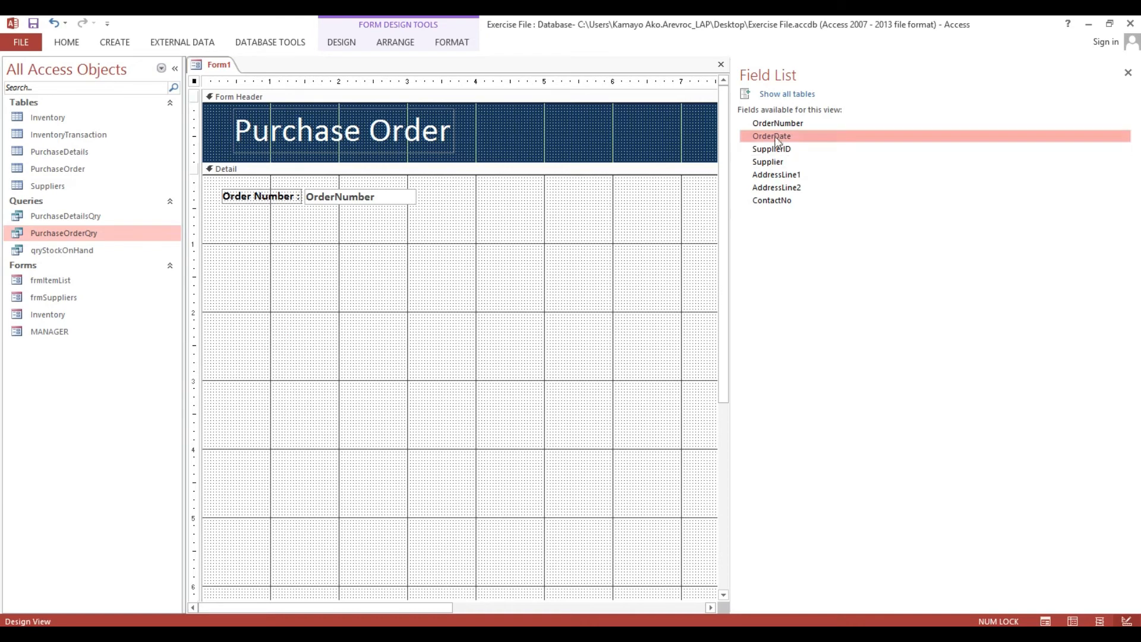
{"action": "left_click_drag", "start_coordinate": [778, 138], "coordinate": [380, 209]}
{"action": "left_click", "coordinate": [292, 249]}
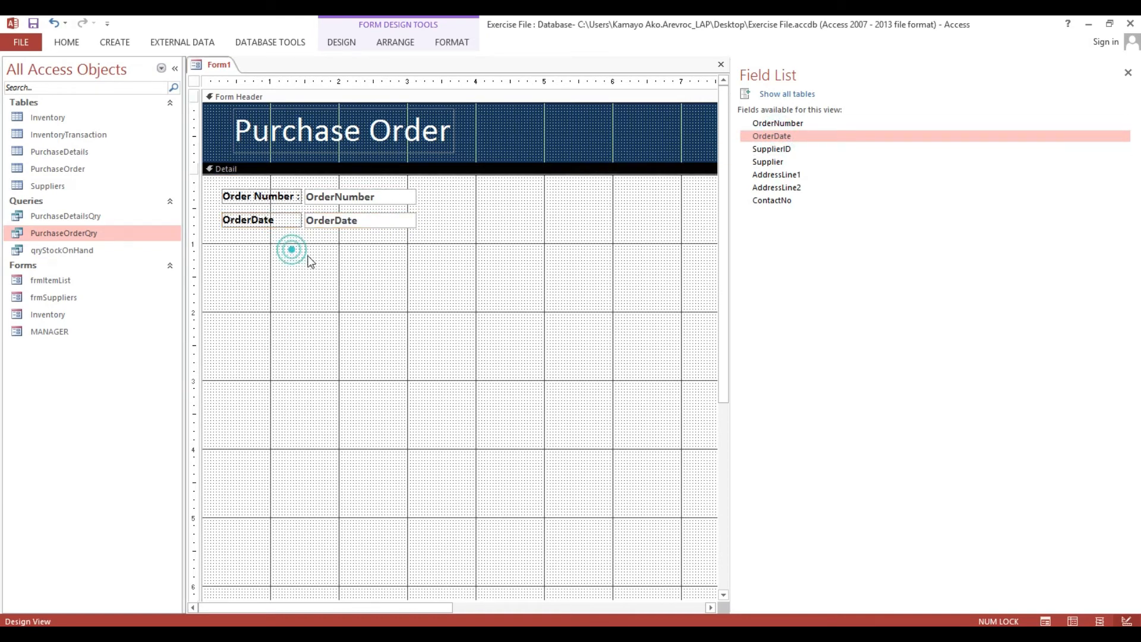
Apply Narrow control padding to the stacked order fields block.
{"action": "left_click", "coordinate": [261, 201]}
{"action": "left_click", "coordinate": [211, 183]}
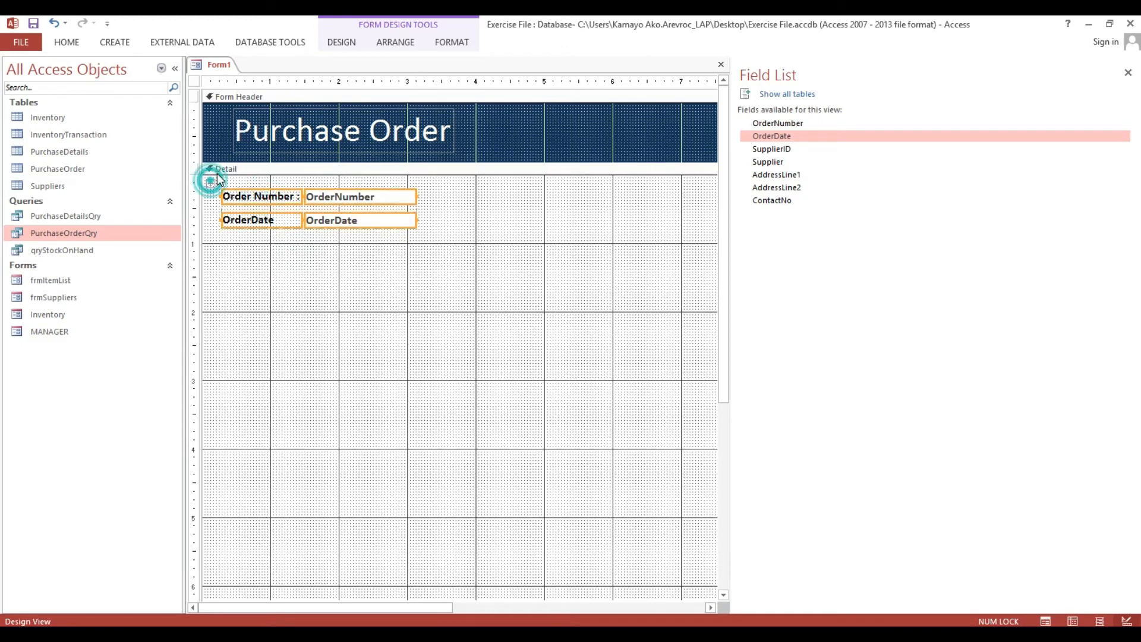
{"action": "left_click", "coordinate": [393, 44]}
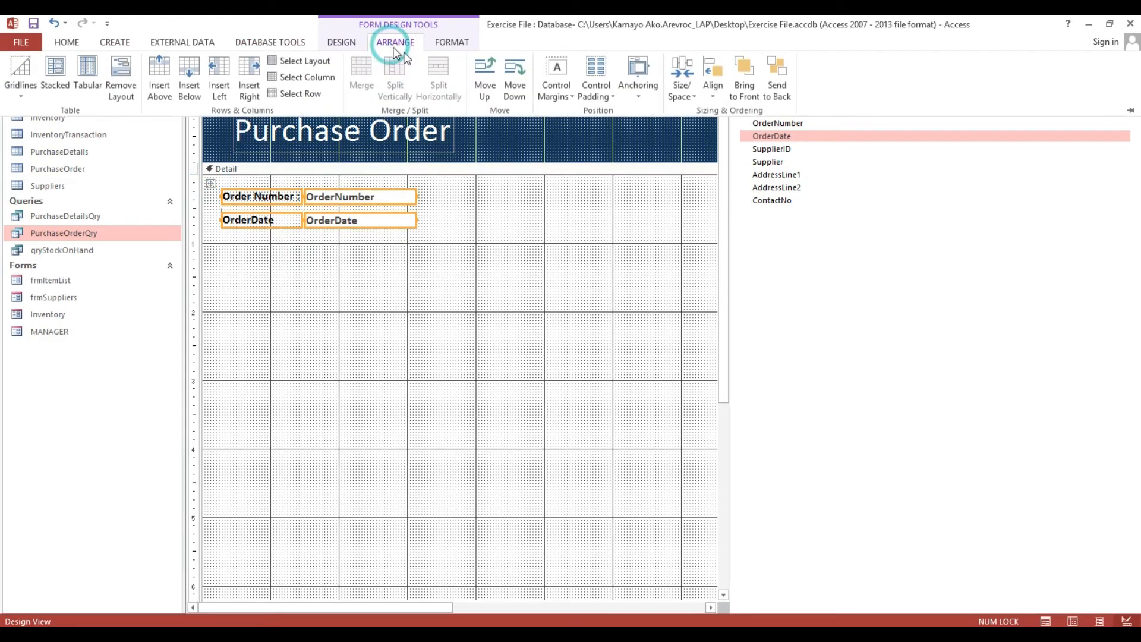
{"action": "left_click", "coordinate": [601, 90]}
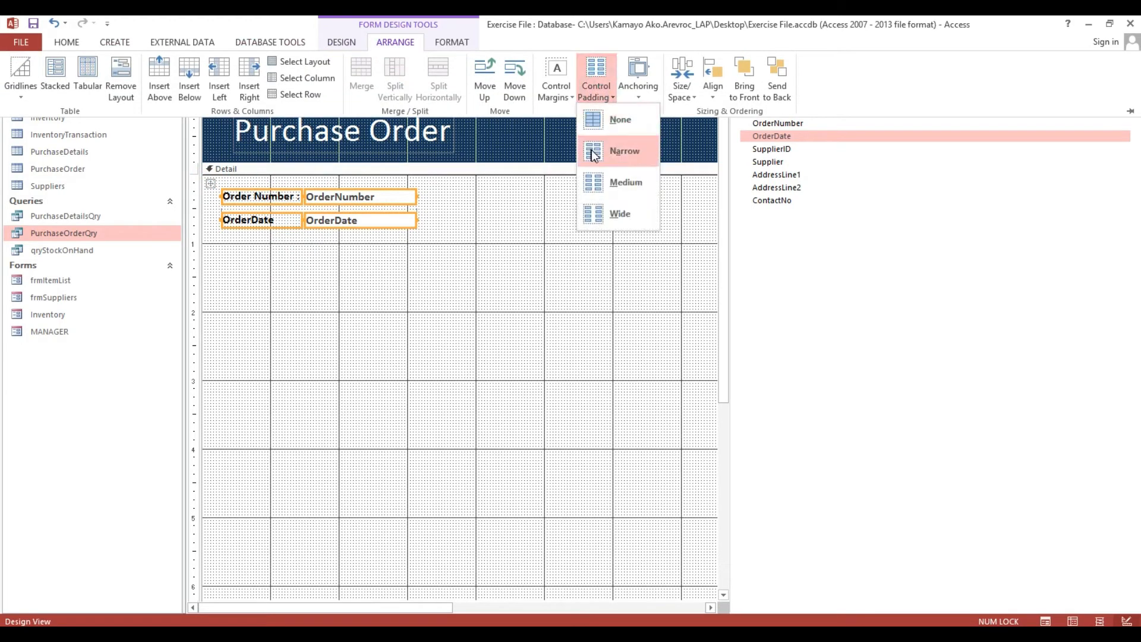
{"action": "left_click", "coordinate": [611, 159]}
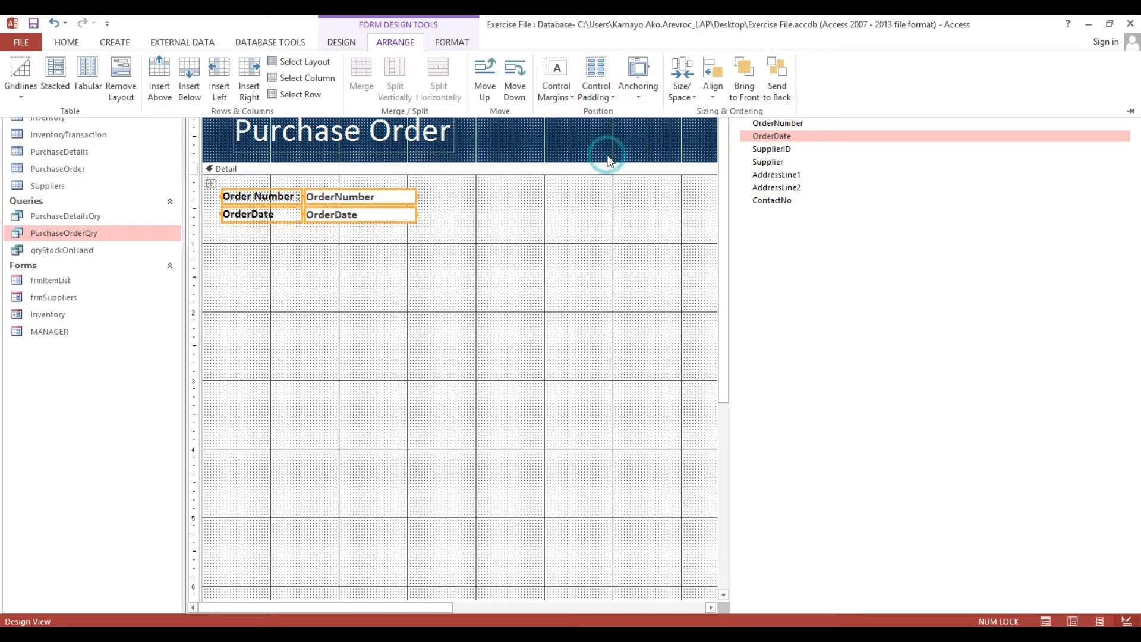
{"action": "left_click", "coordinate": [269, 255]}
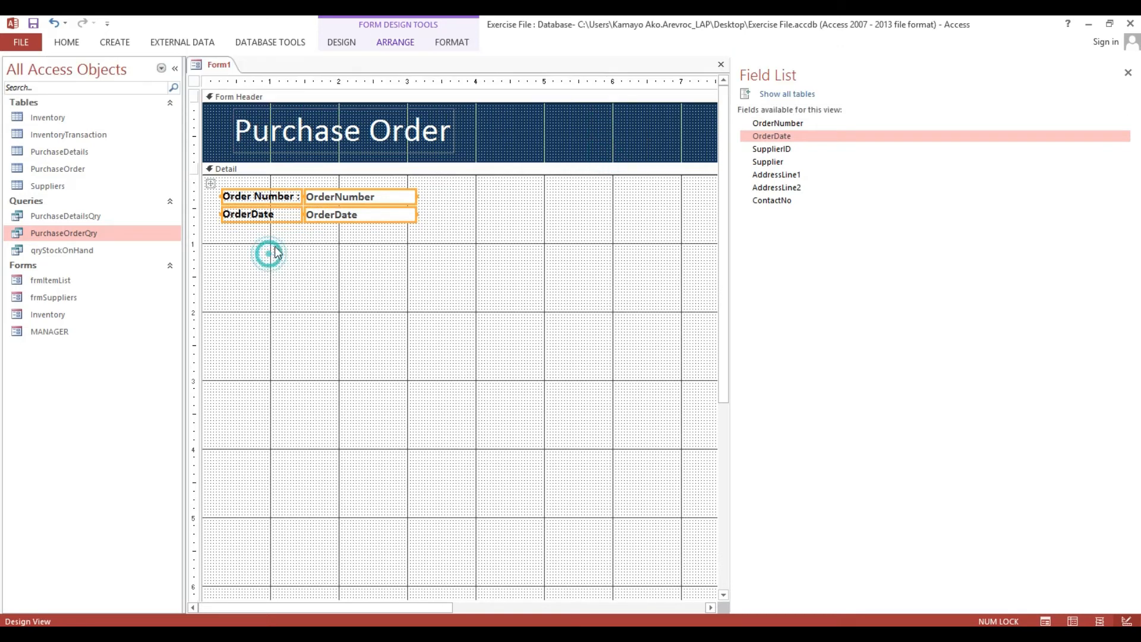
Label the date field 'Order Date:' and nudge the order block slightly up and left.
{"action": "left_click", "coordinate": [277, 214]}
{"action": "left_click", "coordinate": [254, 214]}
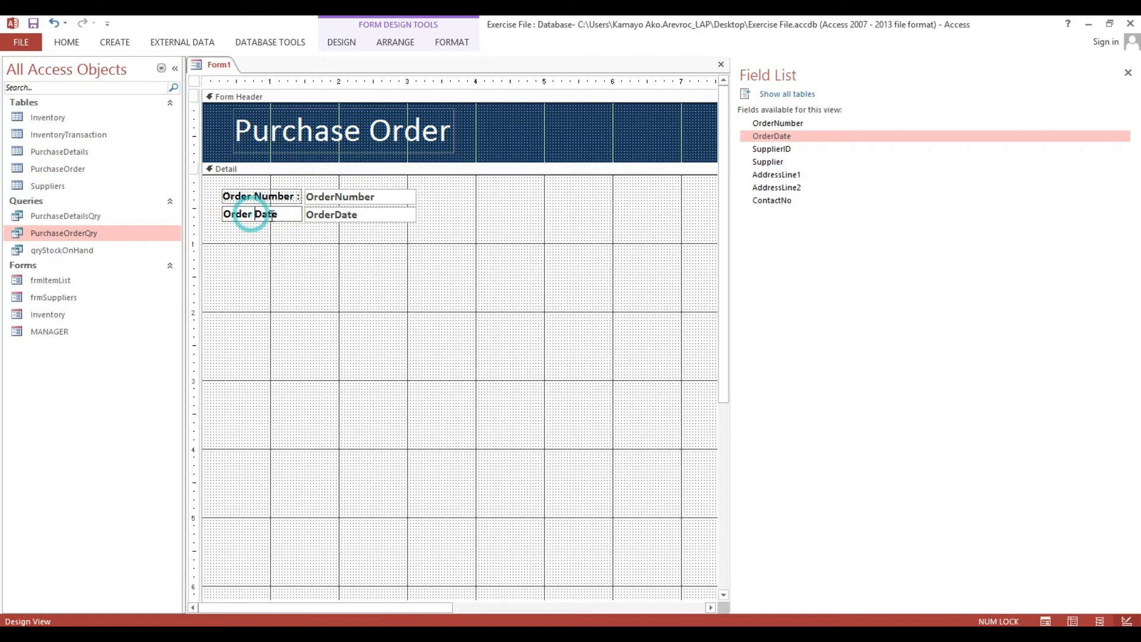
{"action": "left_click", "coordinate": [283, 215]}
{"action": "left_click", "coordinate": [339, 245]}
{"action": "left_click", "coordinate": [346, 197]}
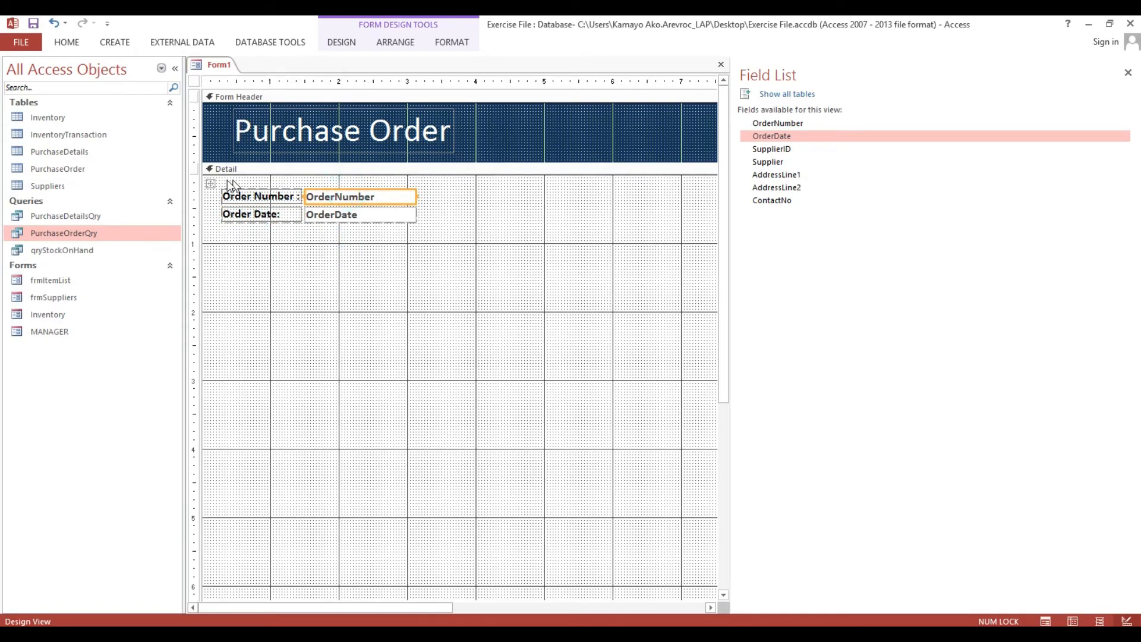
{"action": "left_click_drag", "start_coordinate": [212, 181], "coordinate": [206, 178]}
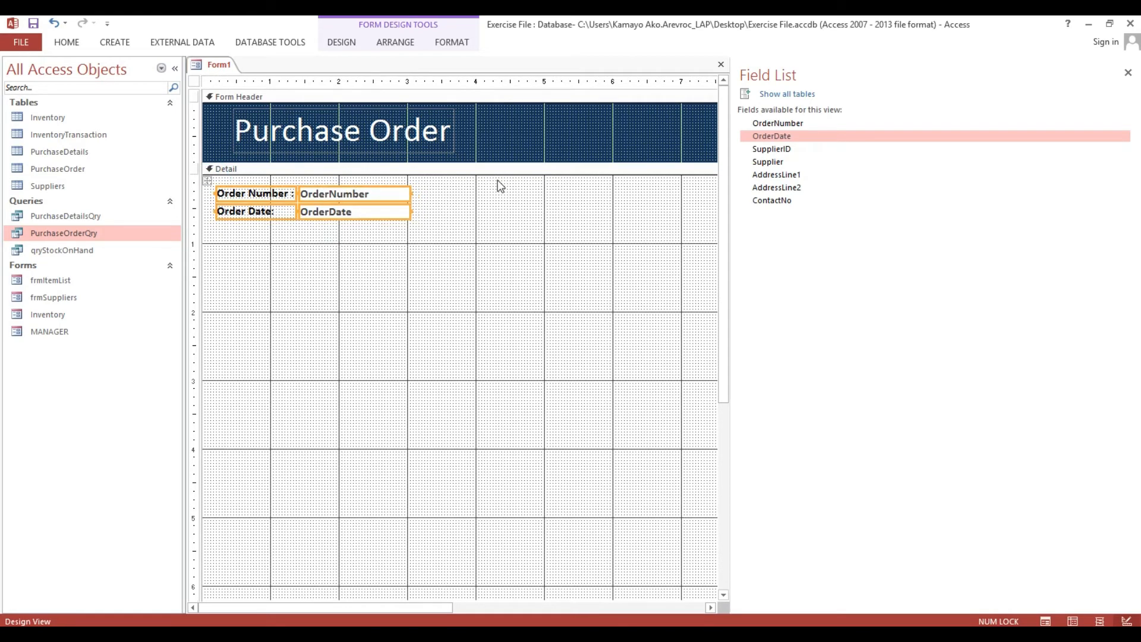
Drag SupplierID through ContactNo from the Field List to the right of the order fields.
{"action": "left_click", "coordinate": [778, 151]}
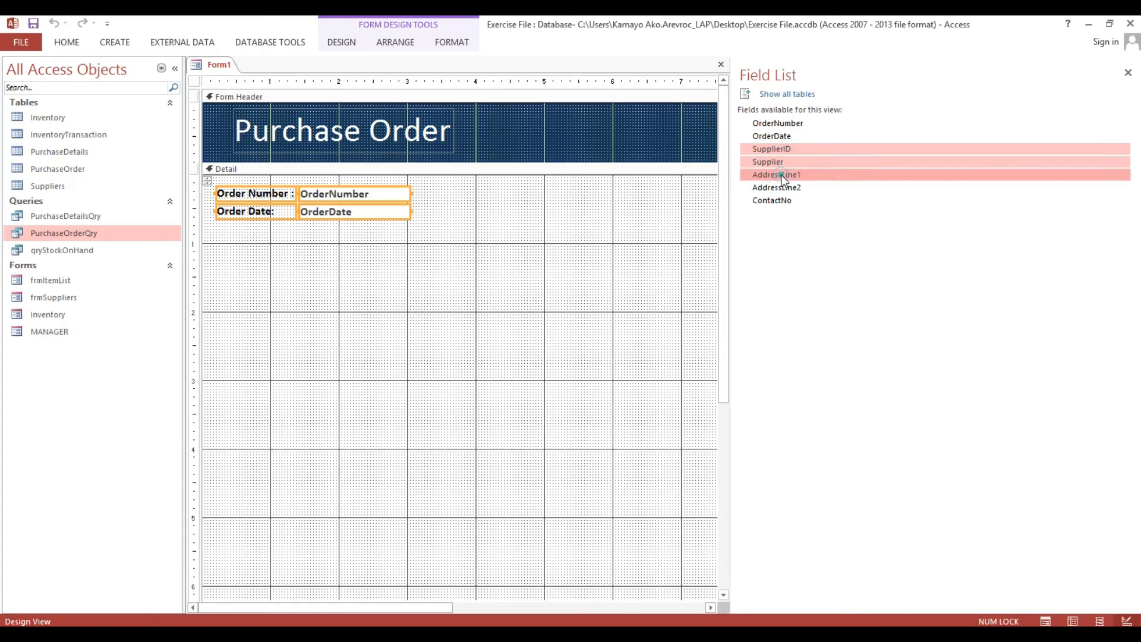
{"action": "left_click", "coordinate": [780, 188], "text": "shift"}
{"action": "left_click", "coordinate": [783, 201], "text": "shift"}
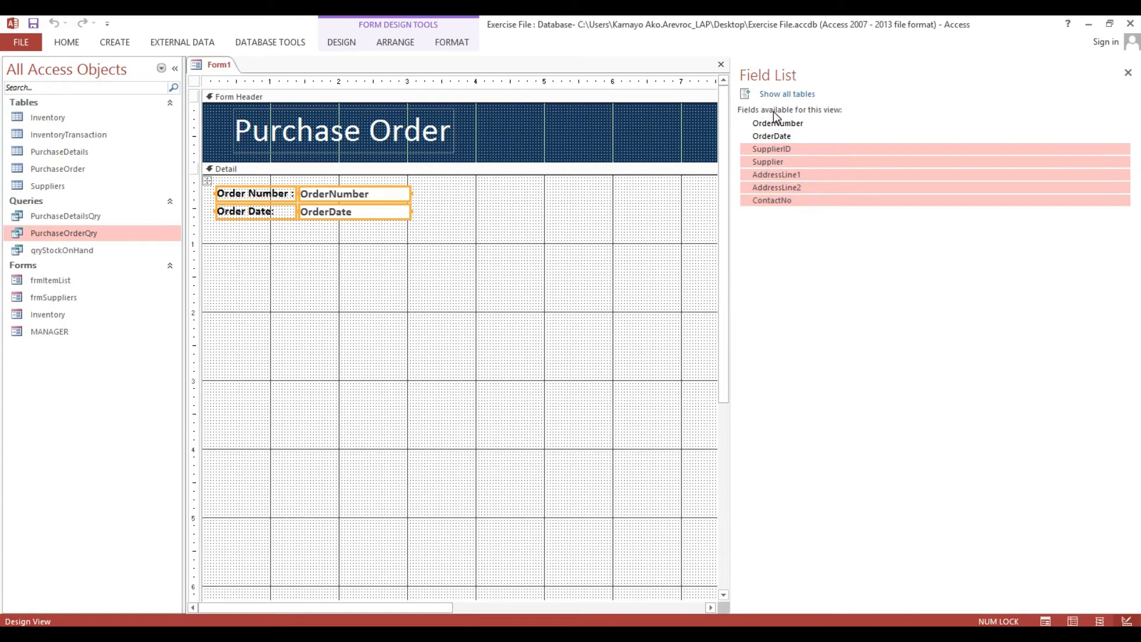
{"action": "left_click_drag", "start_coordinate": [768, 149], "coordinate": [533, 204]}
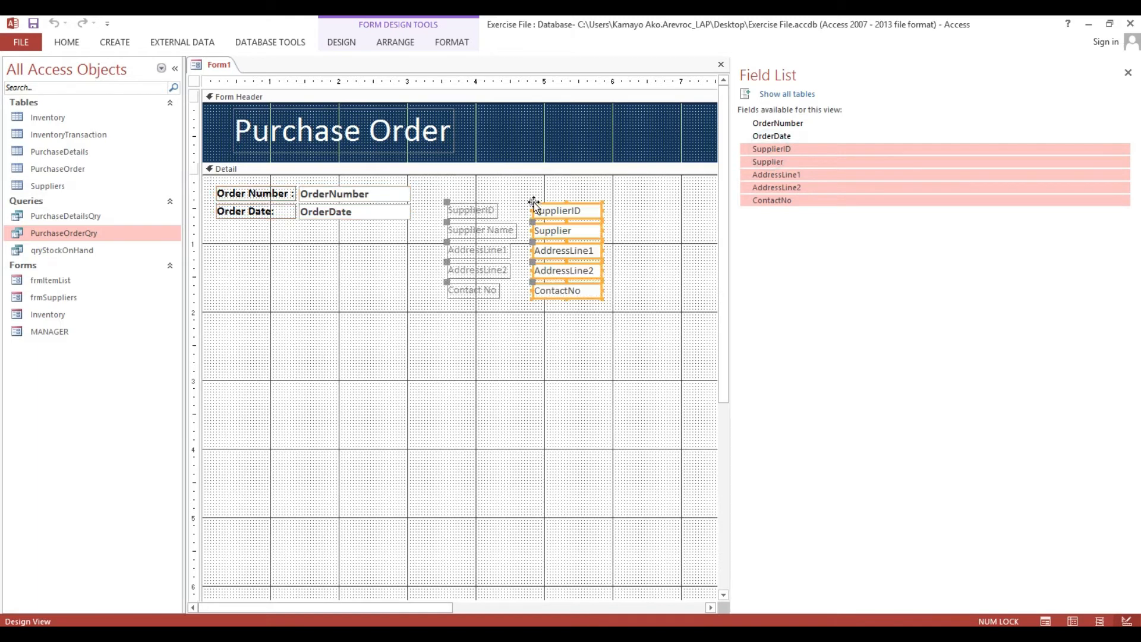
Stack the five supplier labels and boxes and align the block level with Order Number.
{"action": "right_click", "coordinate": [542, 212]}
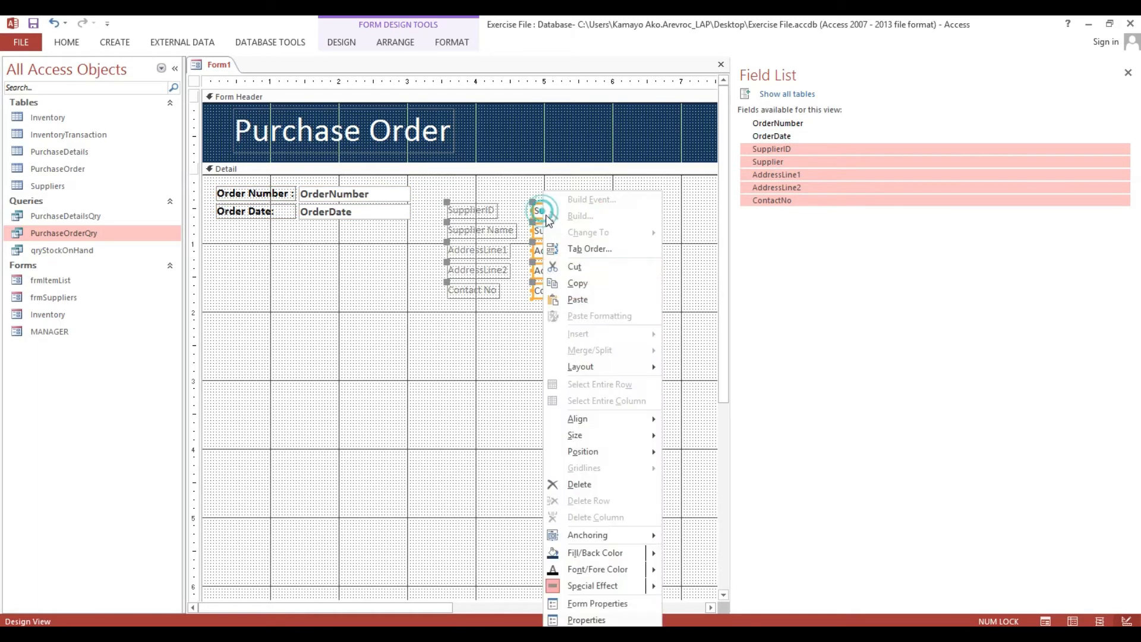
{"action": "mouse_move", "coordinate": [576, 439]}
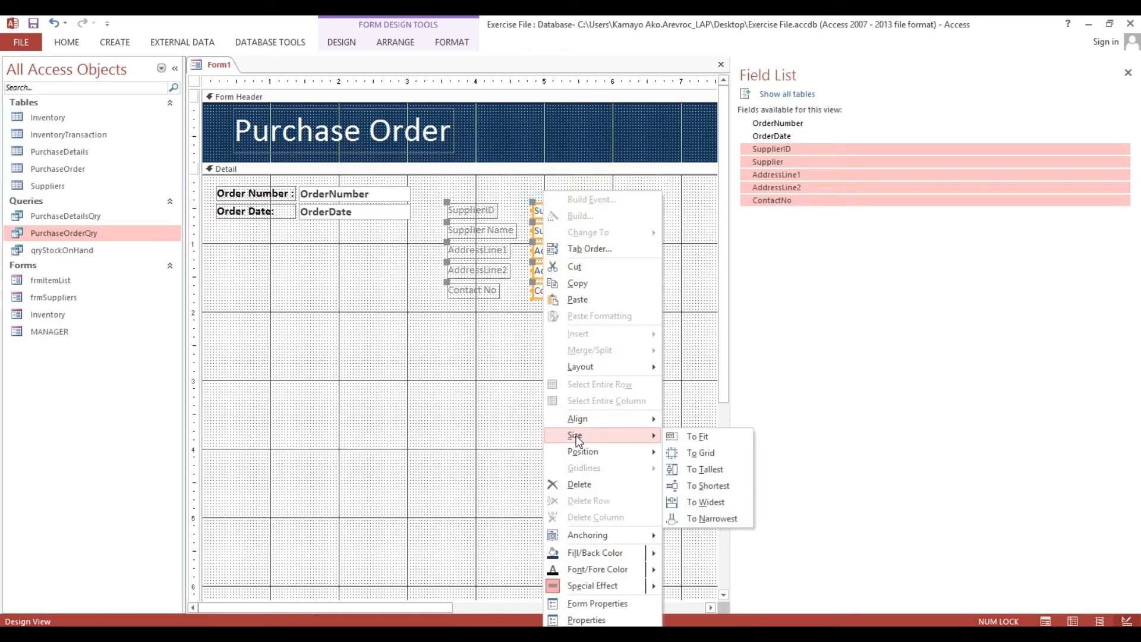
{"action": "left_click", "coordinate": [475, 354]}
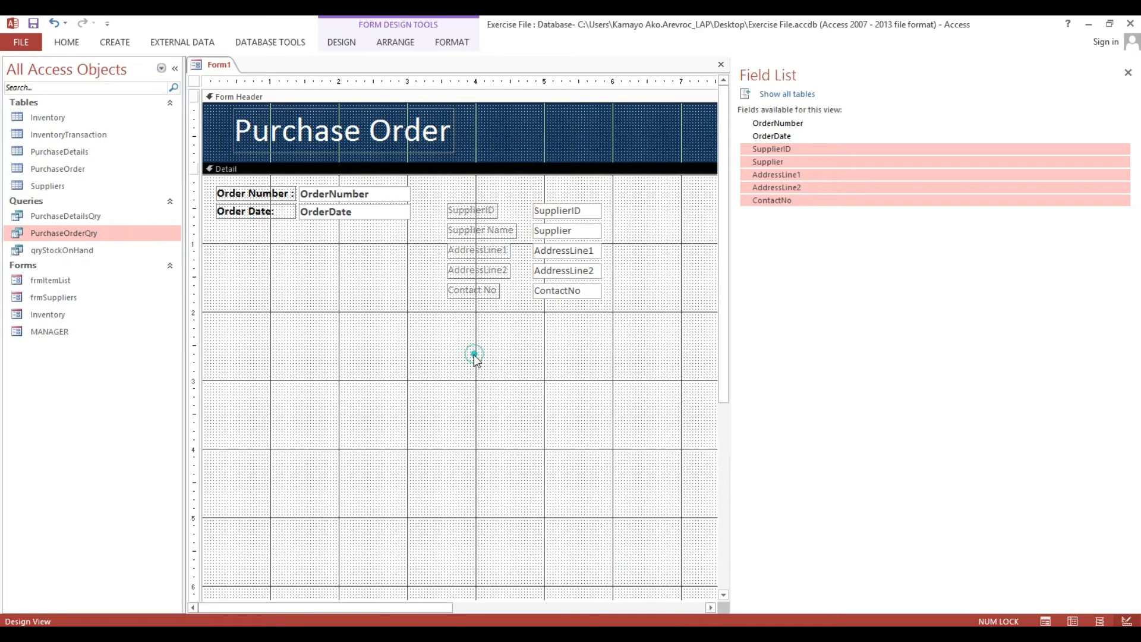
{"action": "left_click_drag", "start_coordinate": [451, 378], "coordinate": [584, 202]}
{"action": "right_click", "coordinate": [576, 208]}
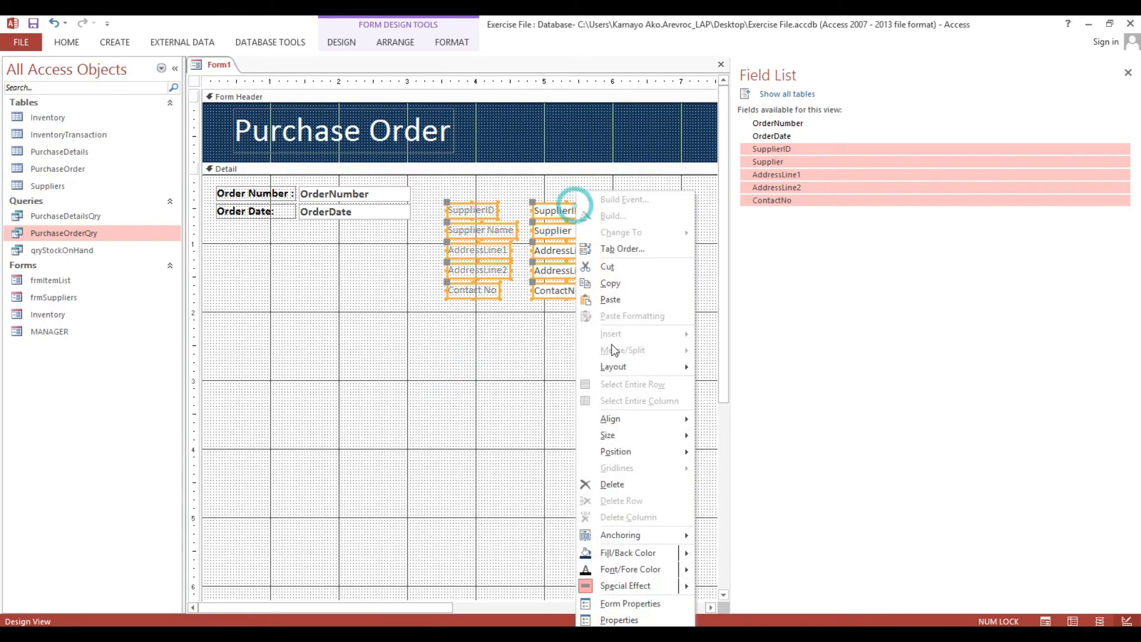
{"action": "mouse_move", "coordinate": [618, 365]}
{"action": "left_click", "coordinate": [734, 385]}
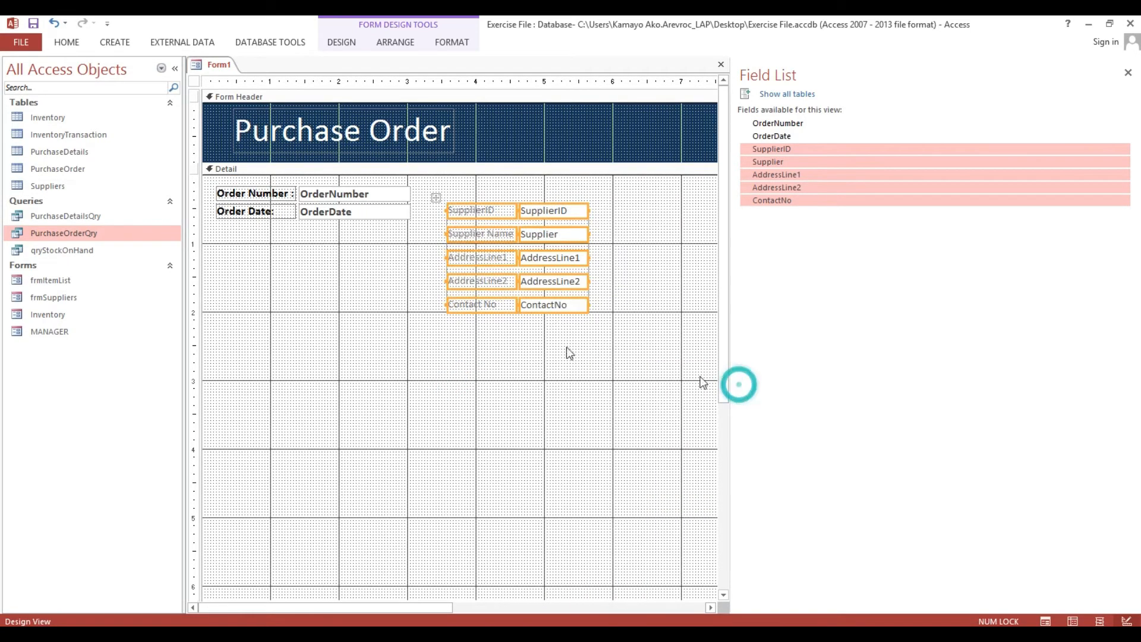
{"action": "left_click_drag", "start_coordinate": [434, 198], "coordinate": [478, 188]}
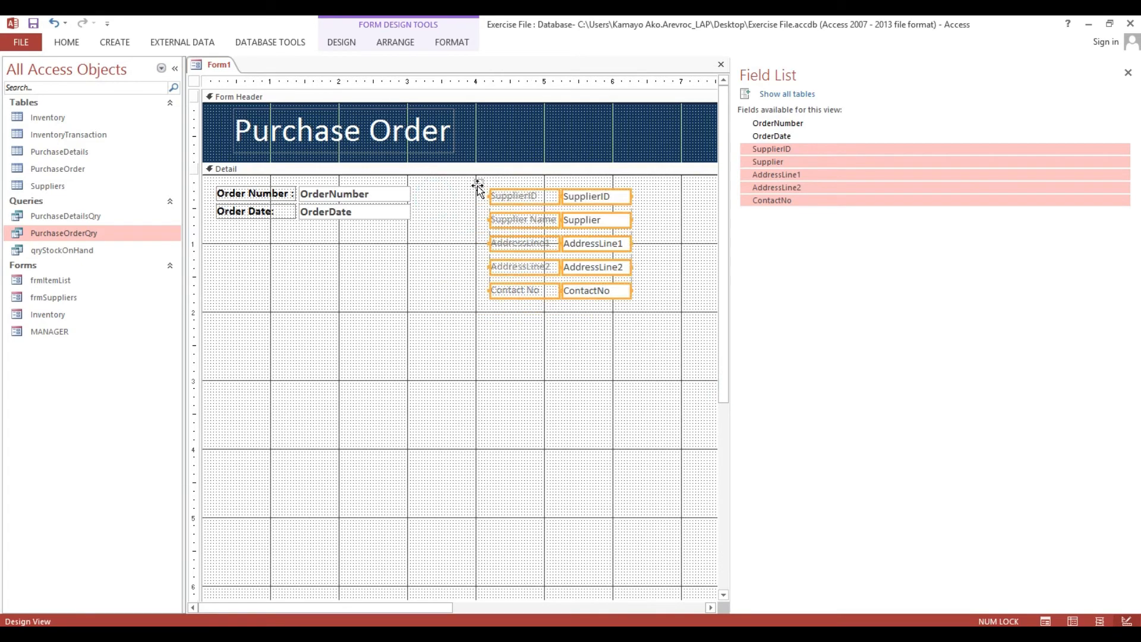
Copy the OrderNumber box's bold formatting onto the SupplierID controls using Format Painter.
{"action": "left_click", "coordinate": [382, 199]}
{"action": "left_click", "coordinate": [67, 42]}
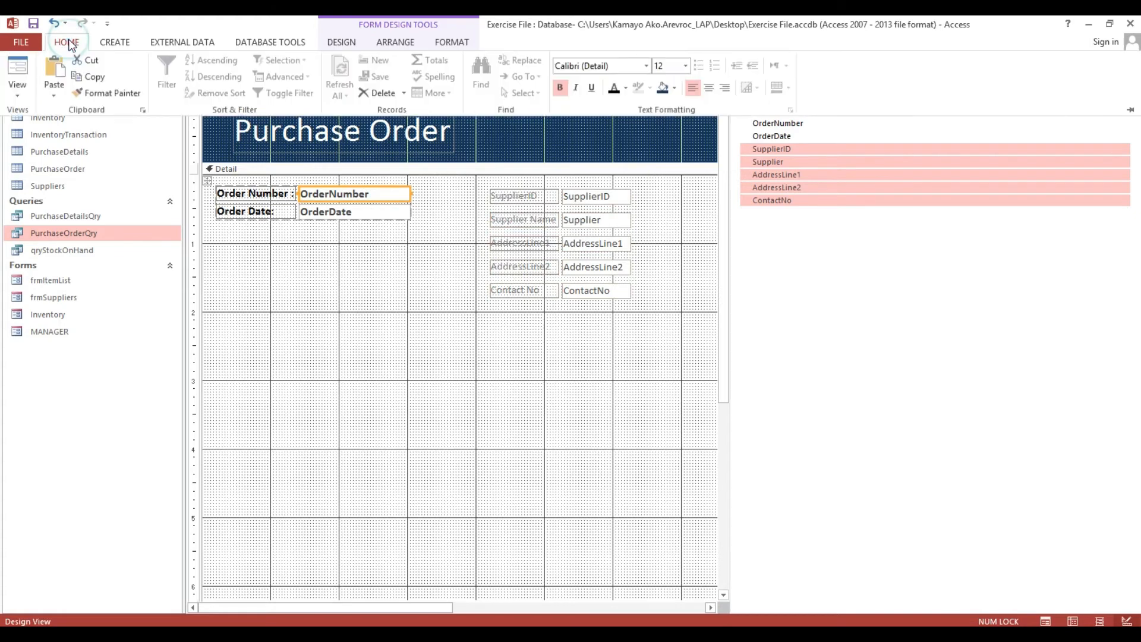
{"action": "left_click", "coordinate": [99, 95]}
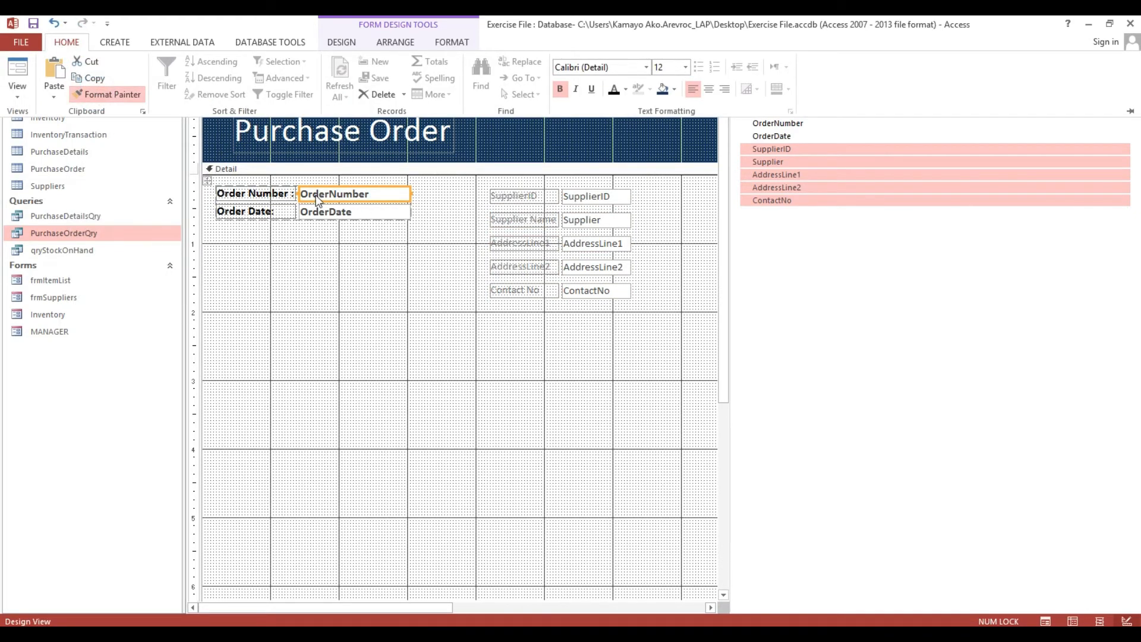
{"action": "left_click", "coordinate": [595, 192]}
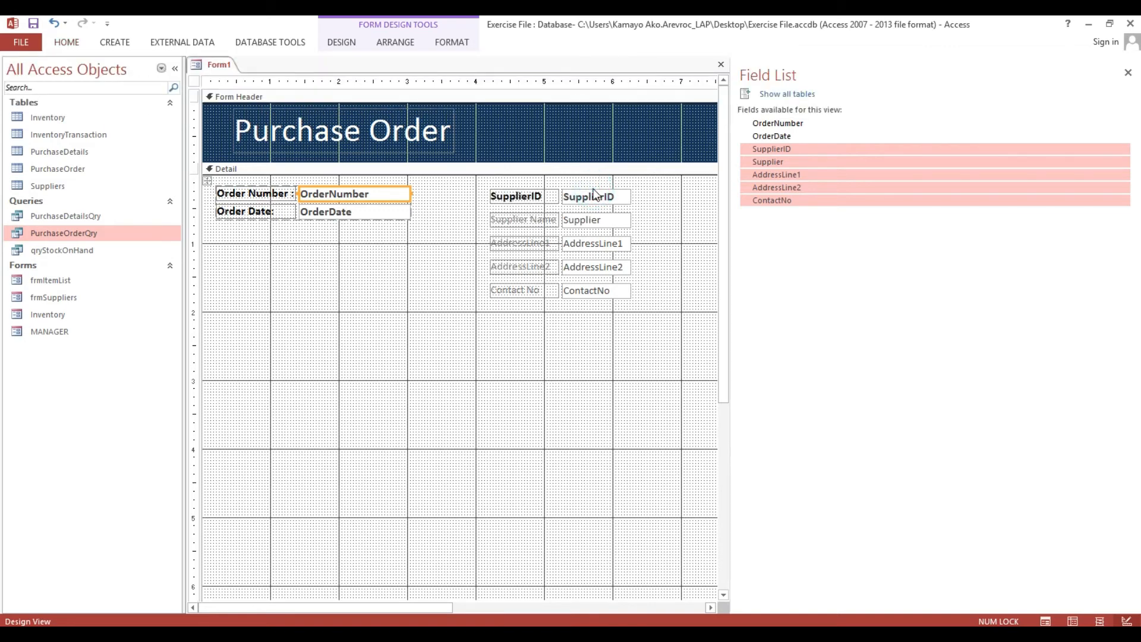
{"action": "left_click", "coordinate": [588, 204]}
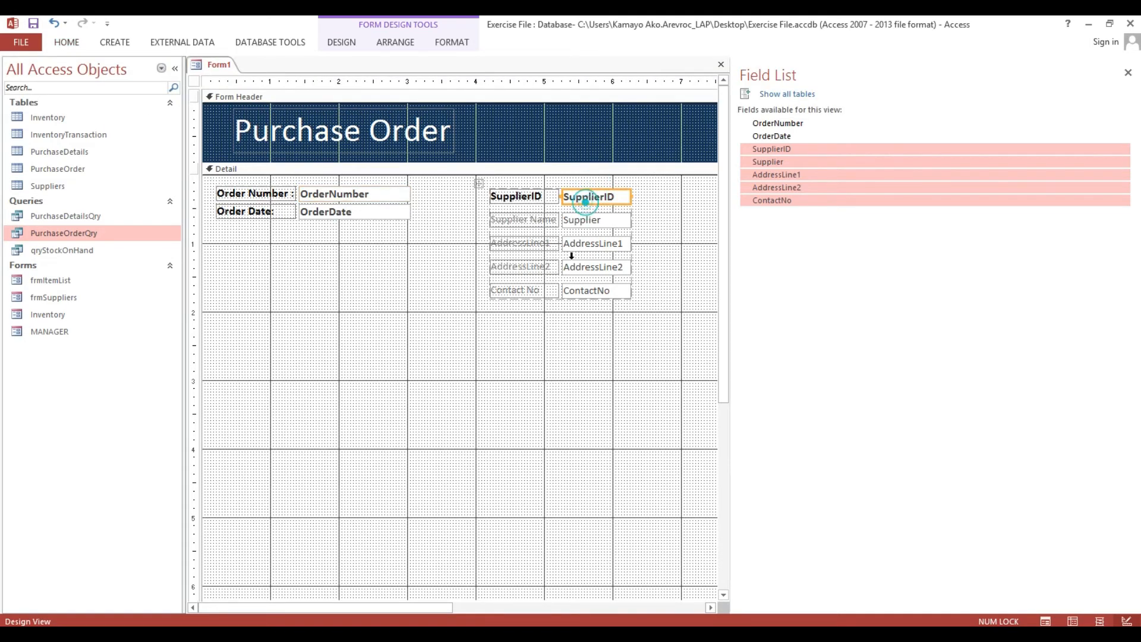
{"action": "left_click", "coordinate": [477, 185]}
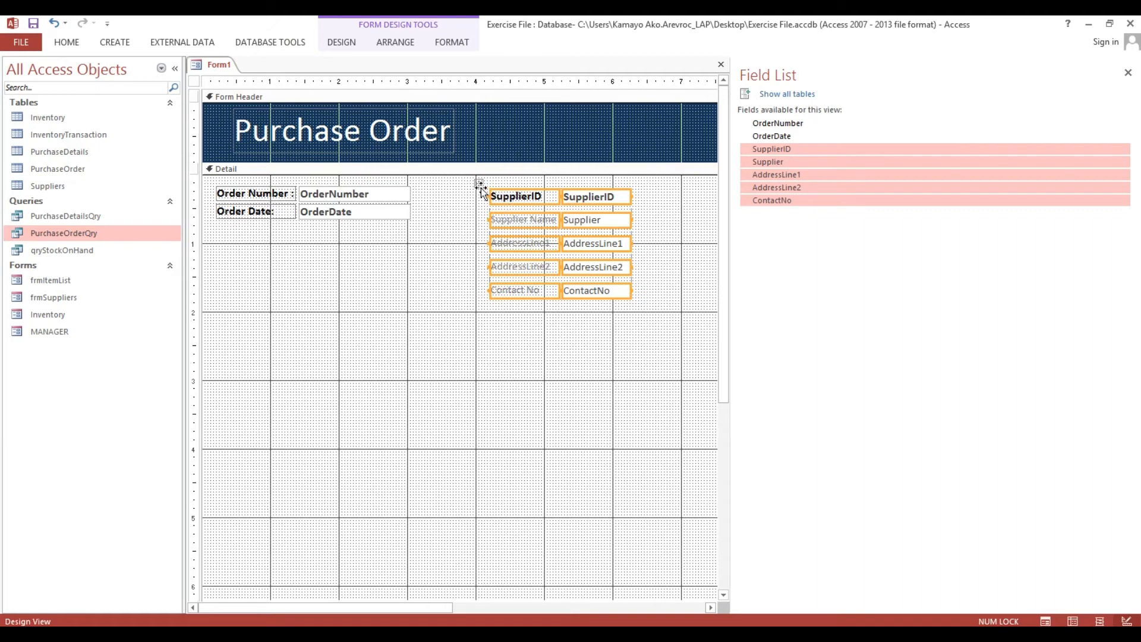
Nudge the stacked supplier block slightly left, then reselect all its labels and boxes.
{"action": "left_click_drag", "start_coordinate": [479, 184], "coordinate": [474, 186]}
{"action": "left_click", "coordinate": [465, 262]}
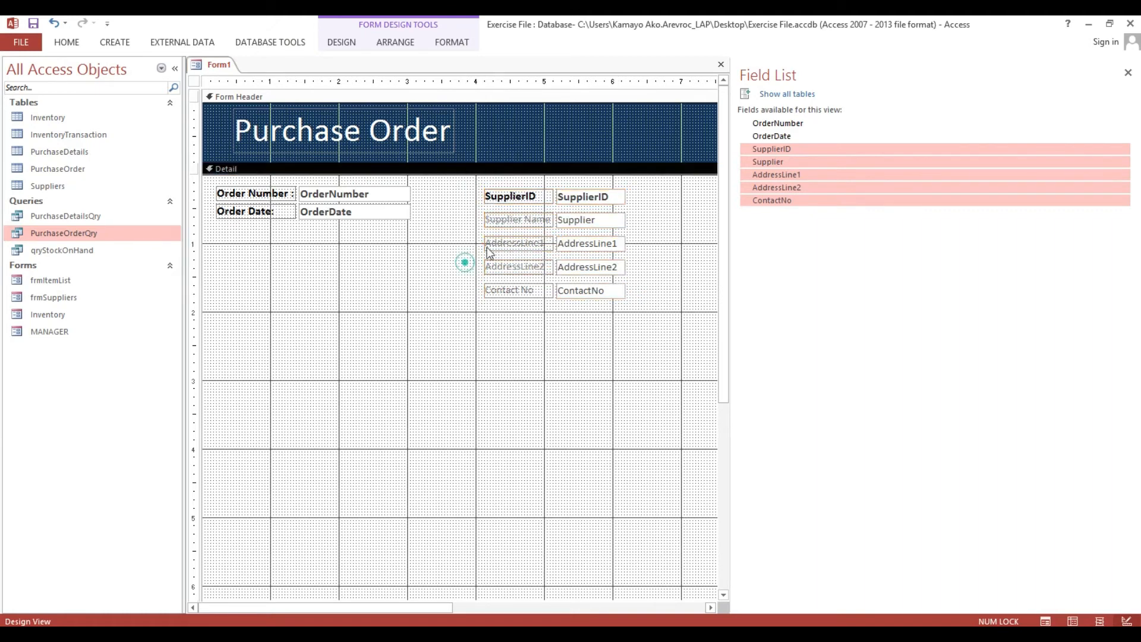
{"action": "left_click_drag", "start_coordinate": [511, 324], "coordinate": [595, 189]}
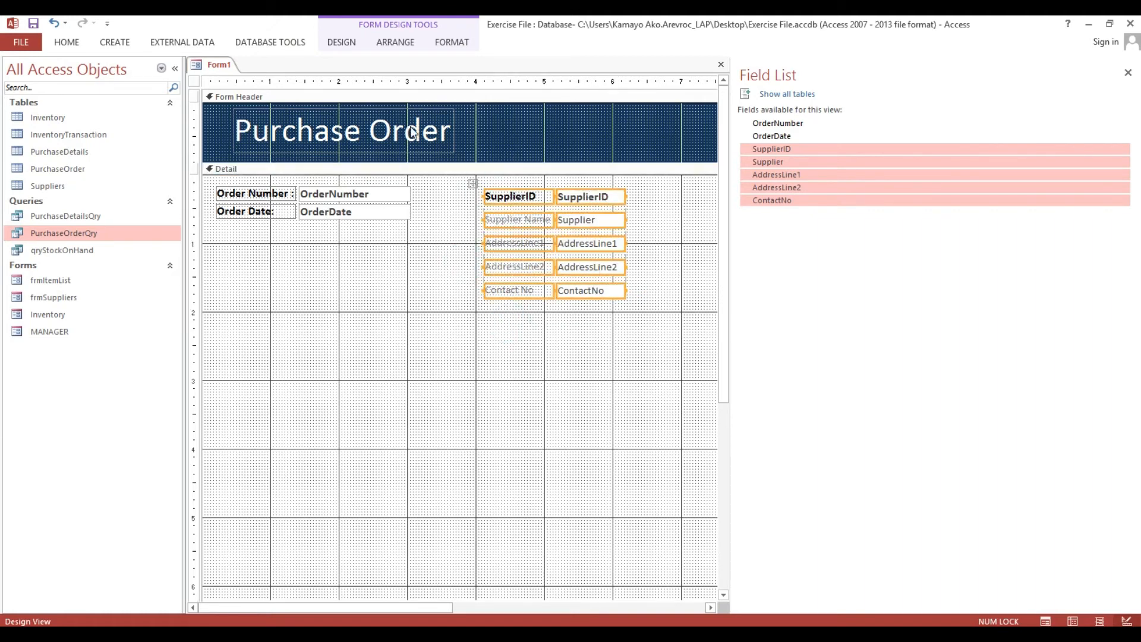
Make the supplier labels black with font size 12.
{"action": "left_click", "coordinate": [66, 42]}
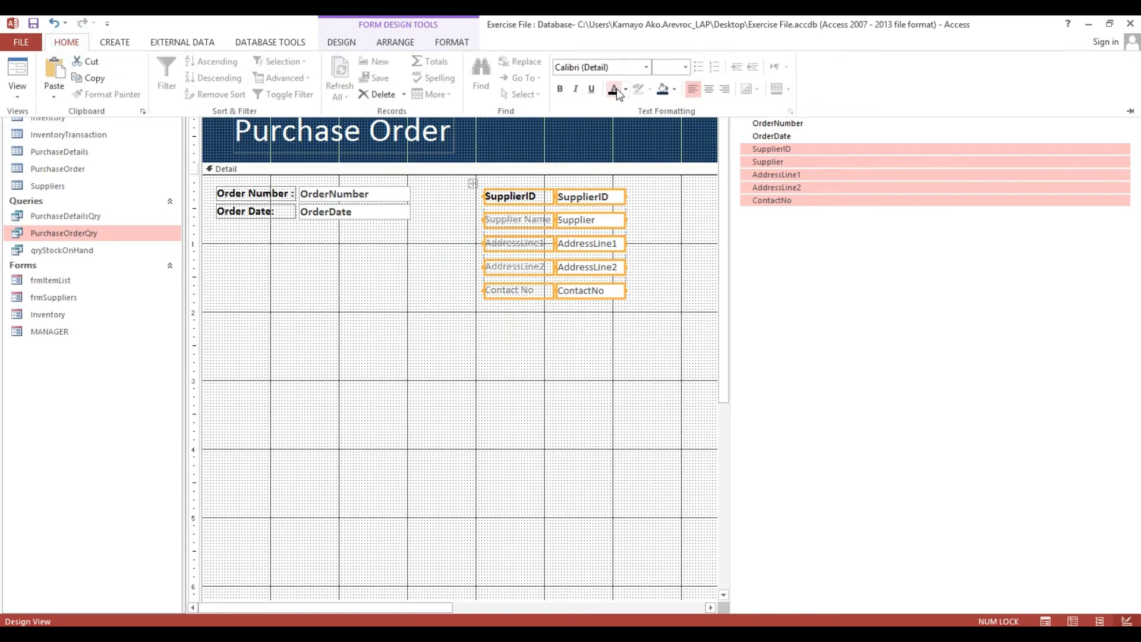
{"action": "left_click", "coordinate": [614, 90]}
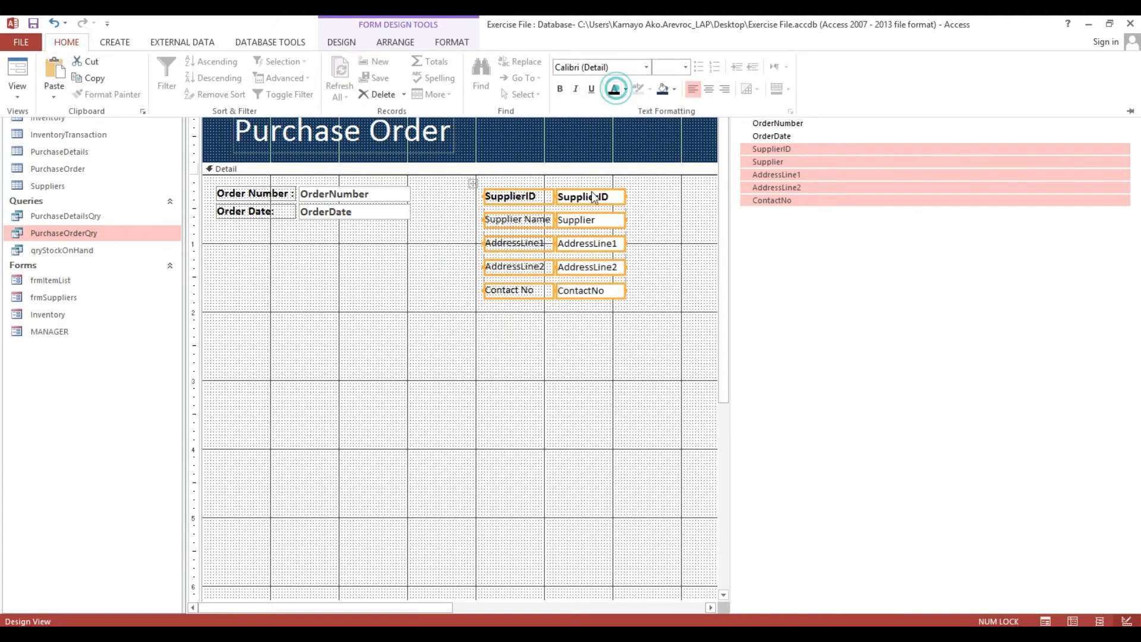
{"action": "left_click", "coordinate": [685, 67]}
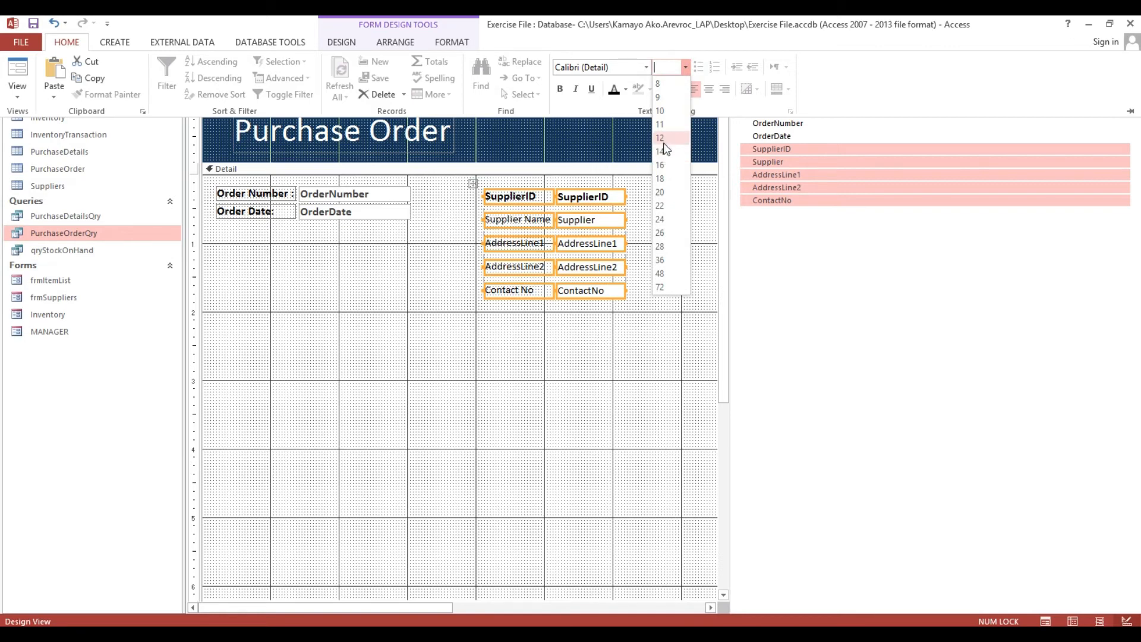
{"action": "left_click", "coordinate": [660, 138]}
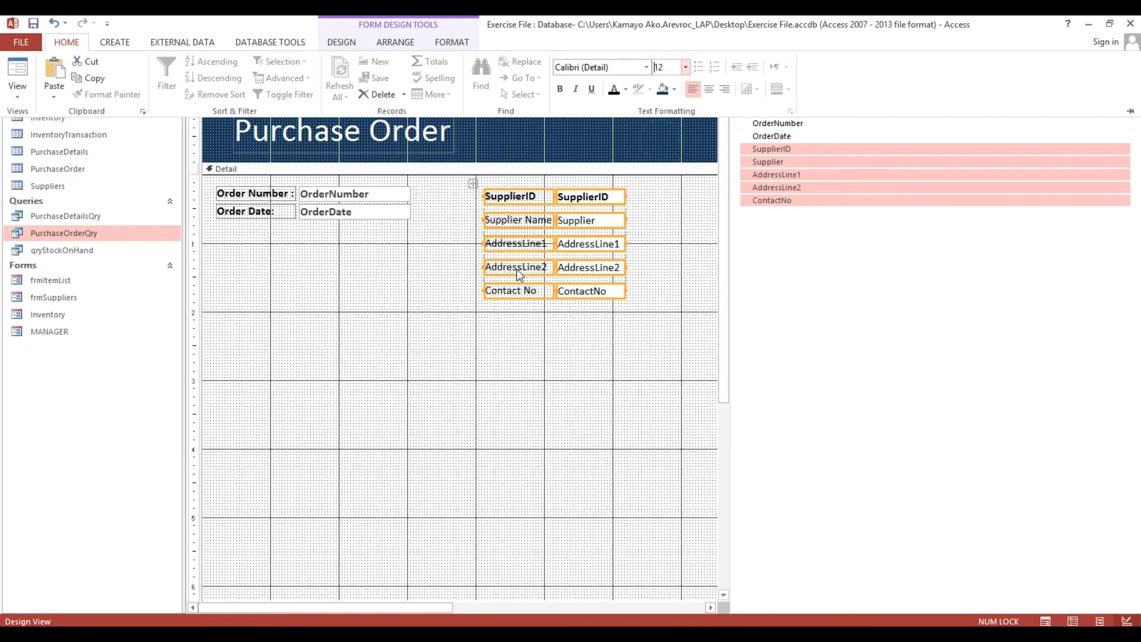
{"action": "left_click", "coordinate": [557, 312]}
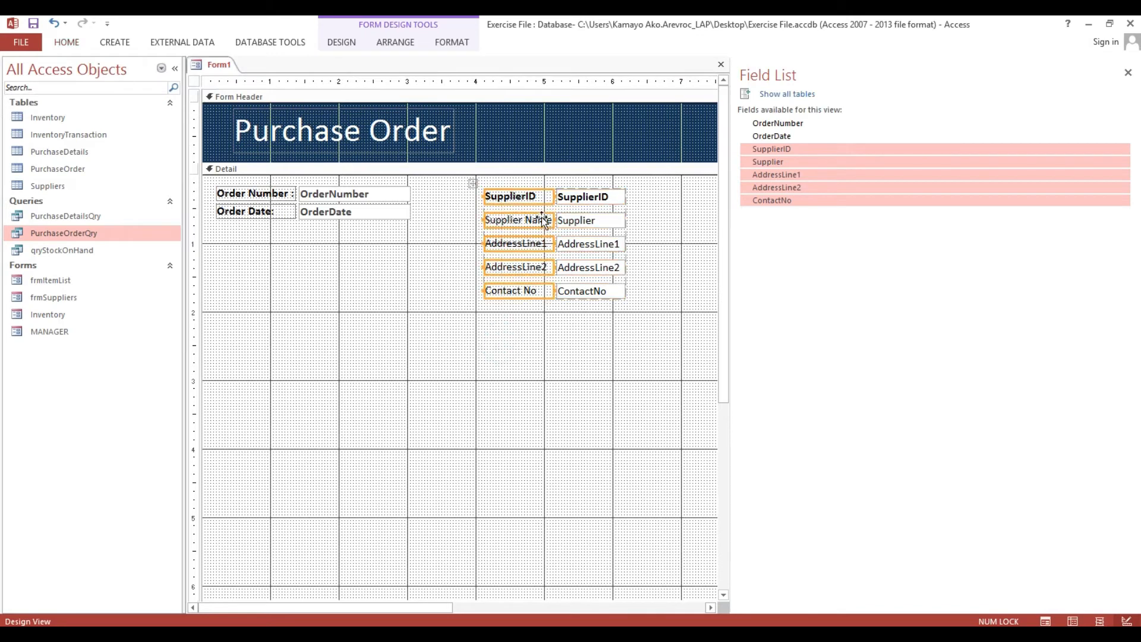
Widen the five supplier text boxes and the five supplier labels.
{"action": "left_click_drag", "start_coordinate": [583, 342], "coordinate": [639, 203]}
{"action": "key", "text": "shift+Right"}
{"action": "key", "text": "shift+Right"}
{"action": "key", "text": "shift+Right"}
{"action": "key", "text": "shift+Right"}
{"action": "key", "text": "shift+Right"}
{"action": "key", "text": "shift+Right"}
{"action": "key", "text": "shift+Right"}
{"action": "key", "text": "shift+Right"}
{"action": "key", "text": "shift+Right"}
{"action": "key", "text": "shift+Right"}
{"action": "key", "text": "shift+Right"}
{"action": "key", "text": "shift+Right"}
{"action": "key", "text": "shift+Right"}
{"action": "key", "text": "shift+Right"}
{"action": "key", "text": "shift+Right"}
{"action": "key", "text": "shift+Right"}
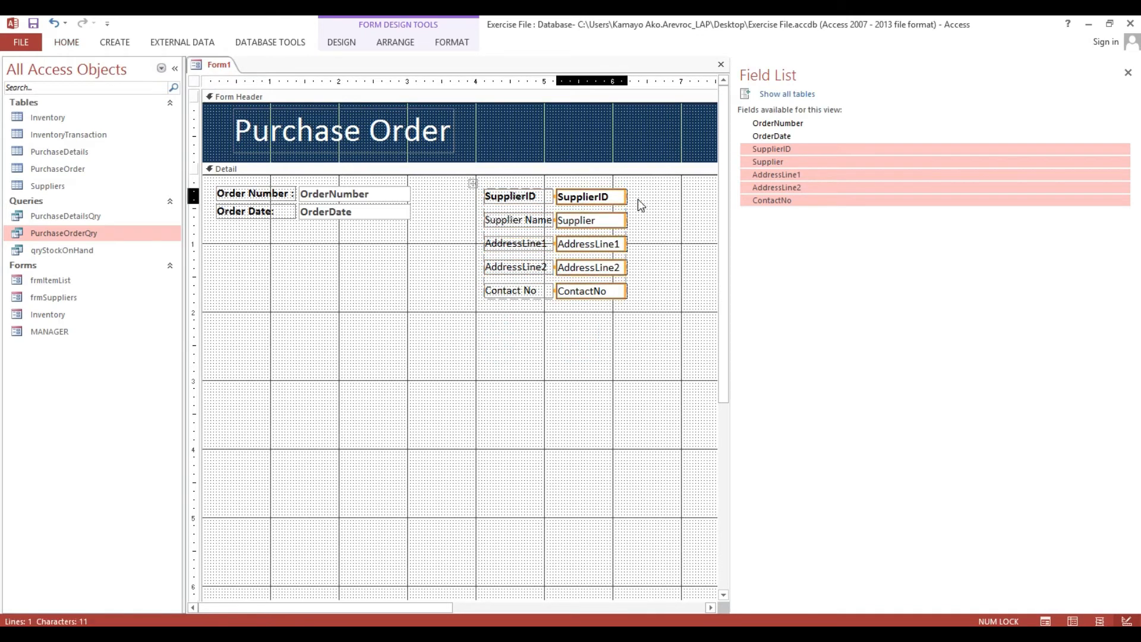
{"action": "left_click_drag", "start_coordinate": [520, 350], "coordinate": [485, 189]}
{"action": "key", "text": "shift+Right"}
{"action": "key", "text": "shift+Right"}
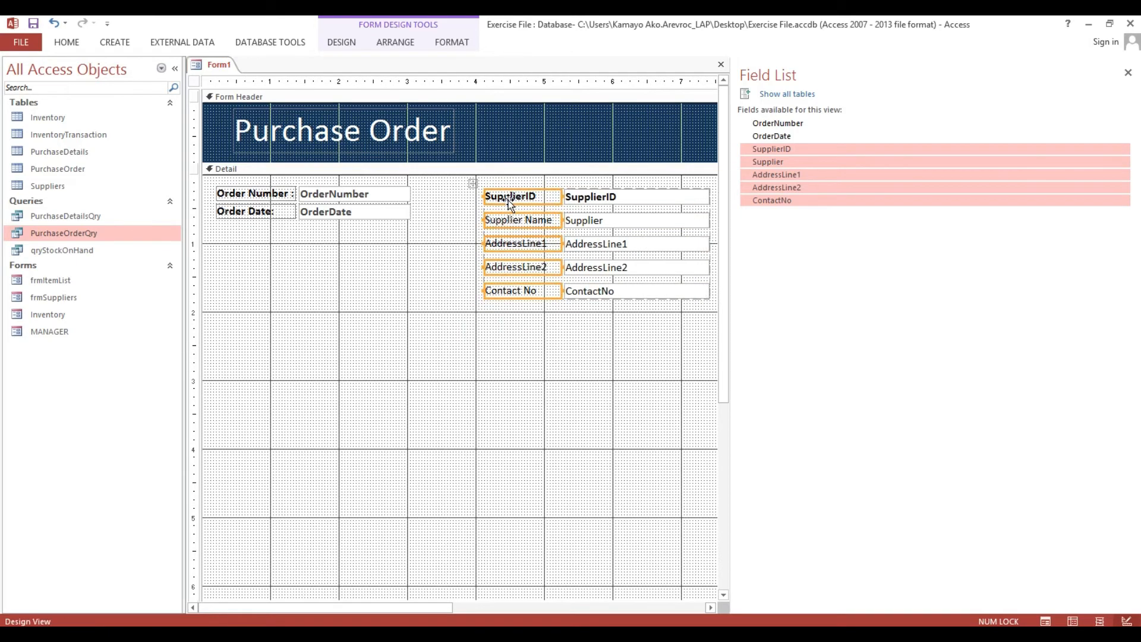
Move the supplier layout further left and delete the Supplier Name through Contact No labels.
{"action": "left_click", "coordinate": [473, 184]}
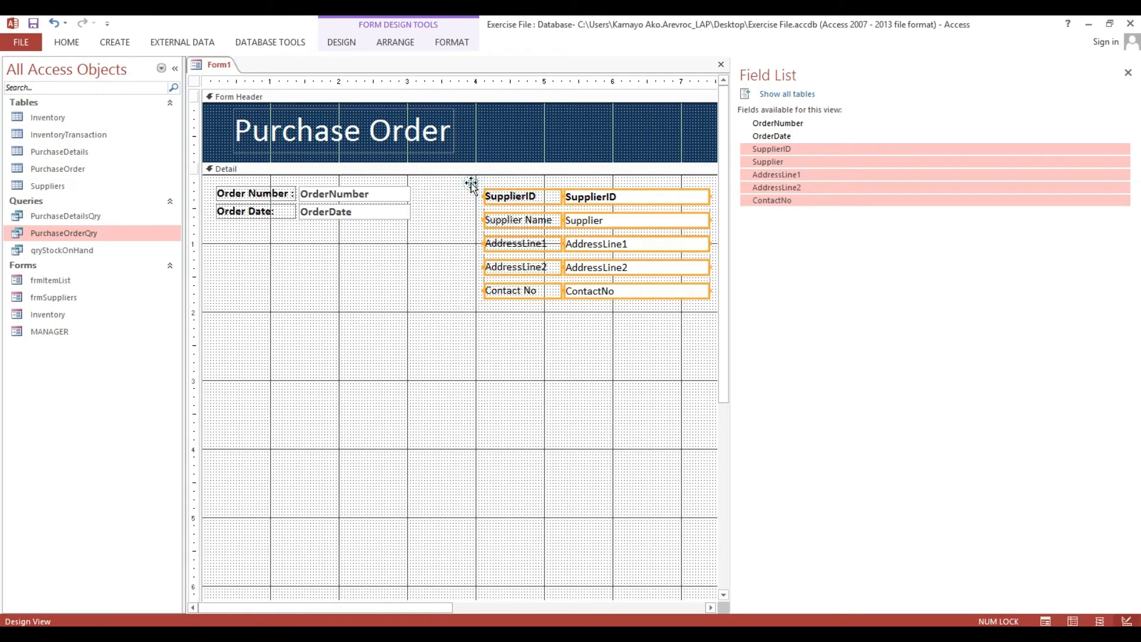
{"action": "left_click", "coordinate": [473, 184]}
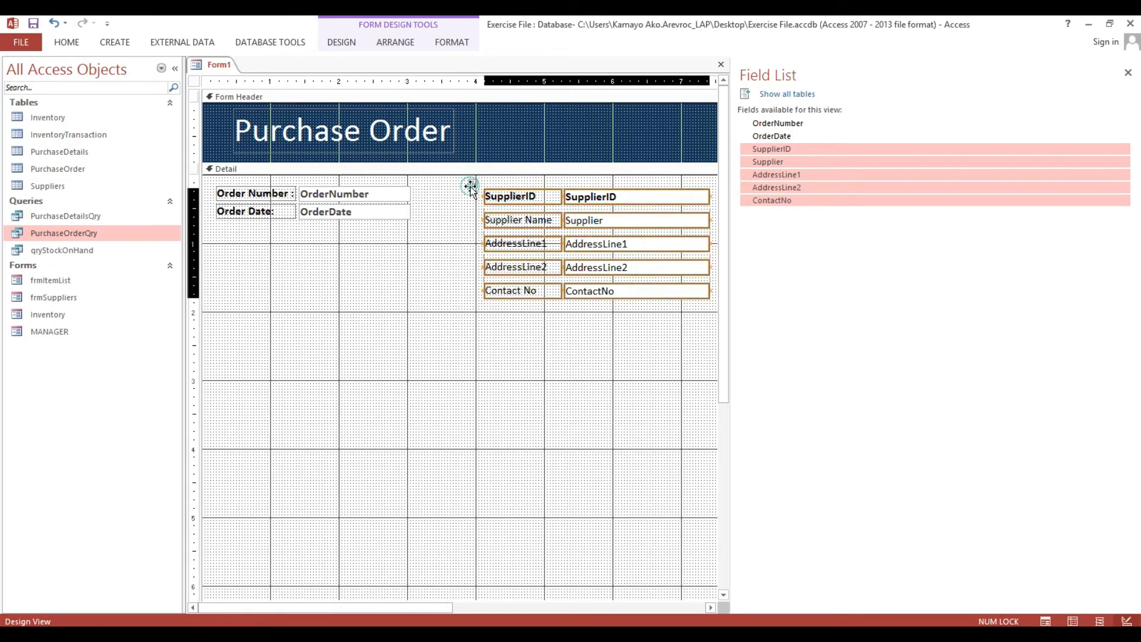
{"action": "left_click_drag", "start_coordinate": [459, 187], "coordinate": [450, 184]}
{"action": "left_click_drag", "start_coordinate": [474, 424], "coordinate": [515, 215]}
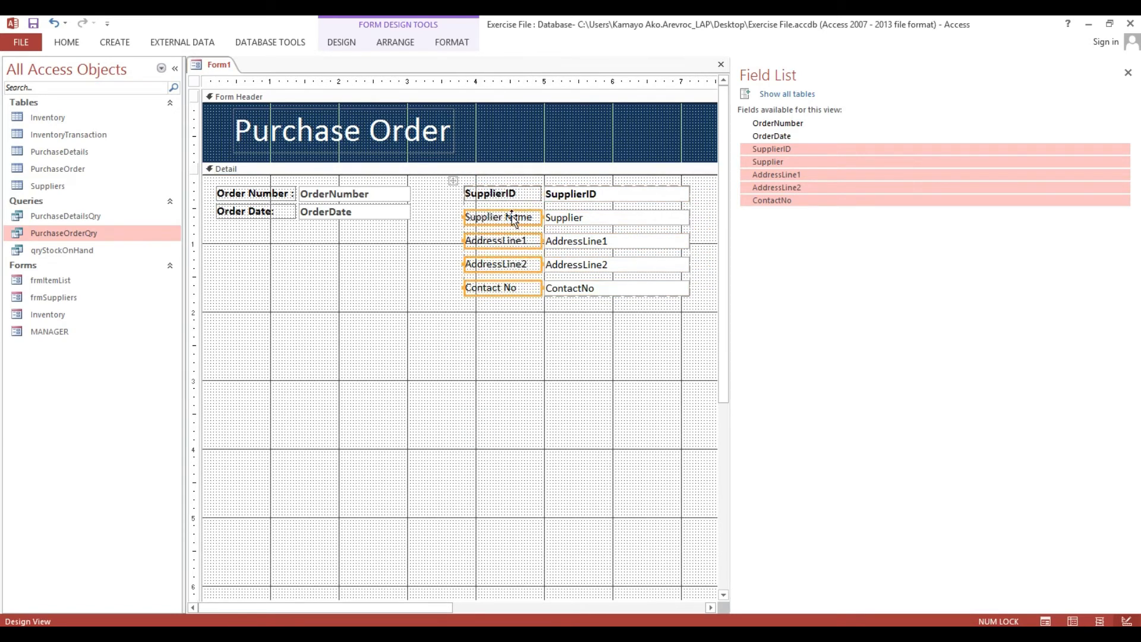
{"action": "key", "text": "Delete"}
{"action": "left_click_drag", "start_coordinate": [527, 359], "coordinate": [559, 197]}
Rename the SupplierID label to 'Supplier:'.
{"action": "left_click", "coordinate": [494, 350]}
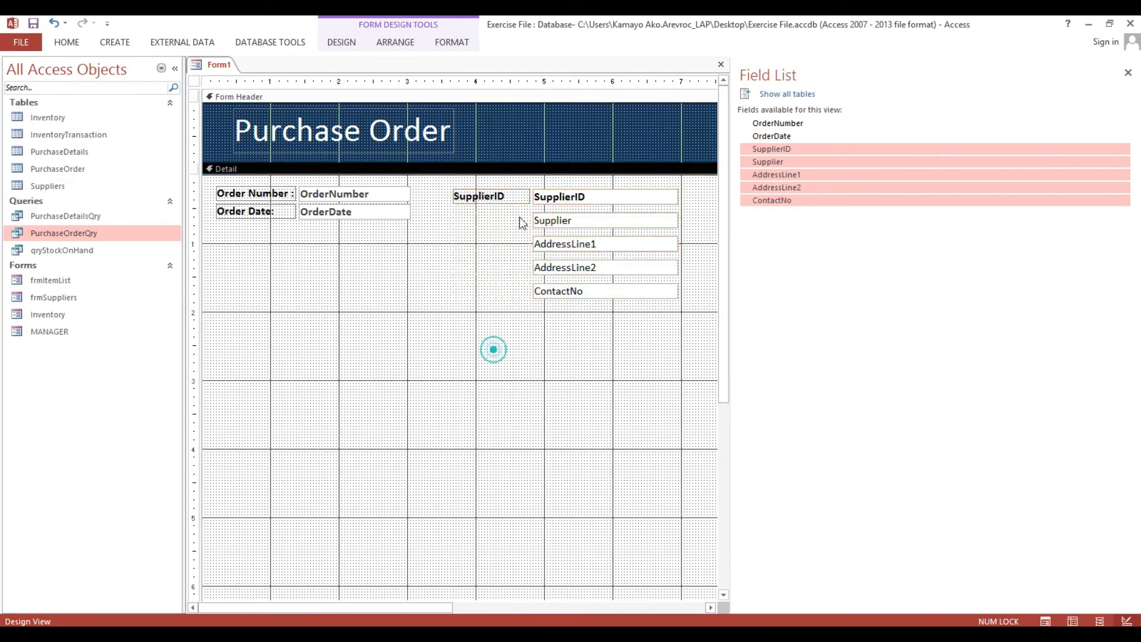
{"action": "left_click", "coordinate": [492, 197]}
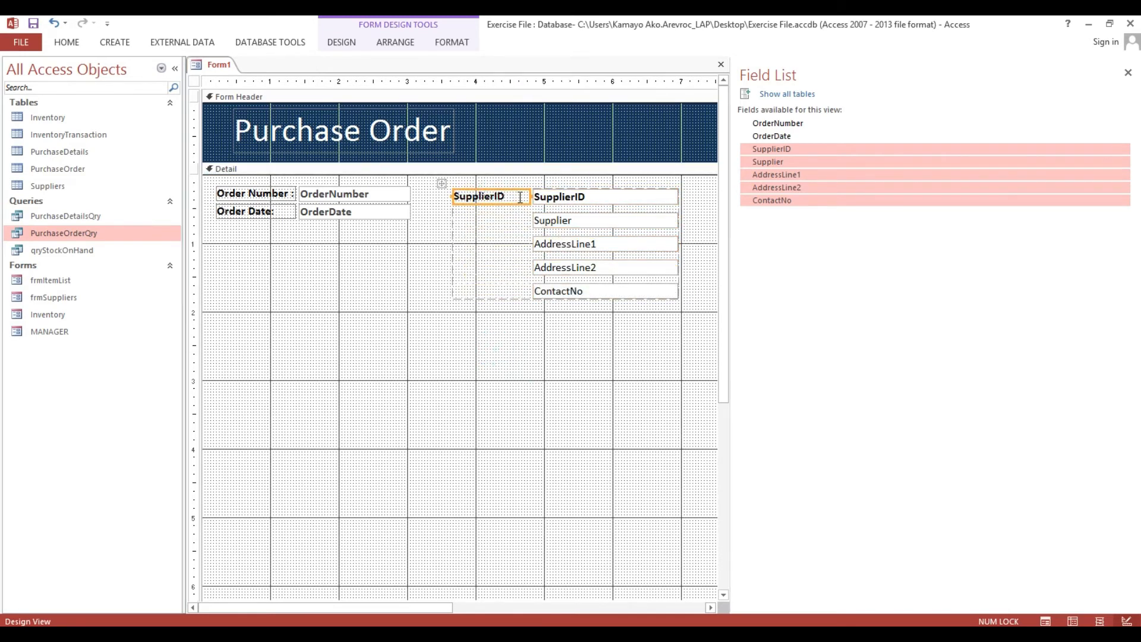
{"action": "left_click", "coordinate": [521, 197]}
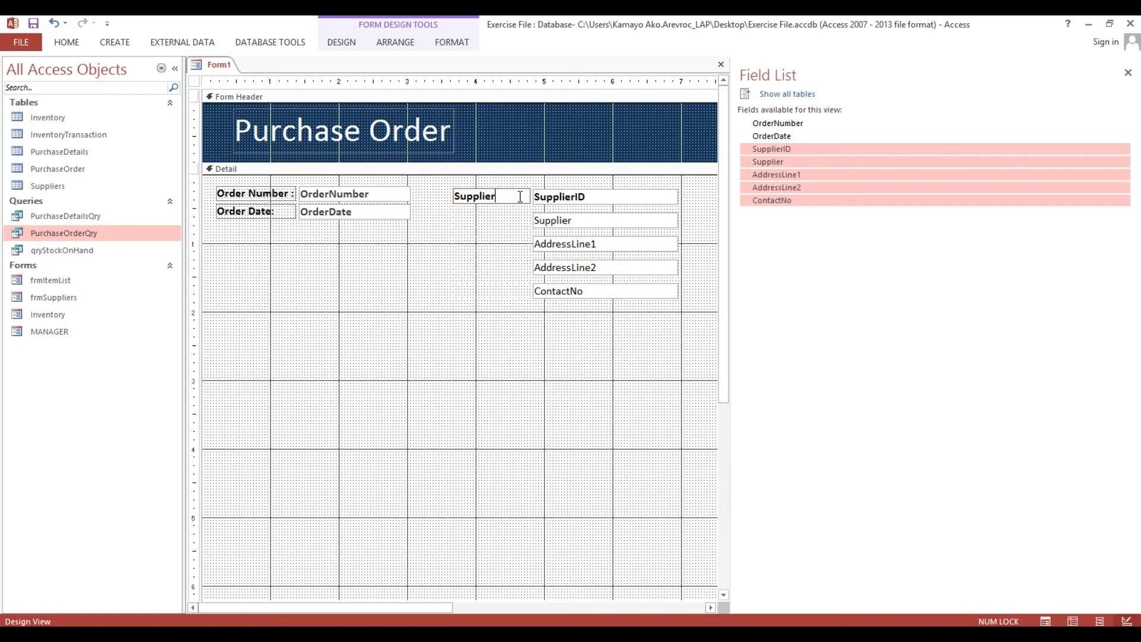
{"action": "left_click", "coordinate": [488, 395]}
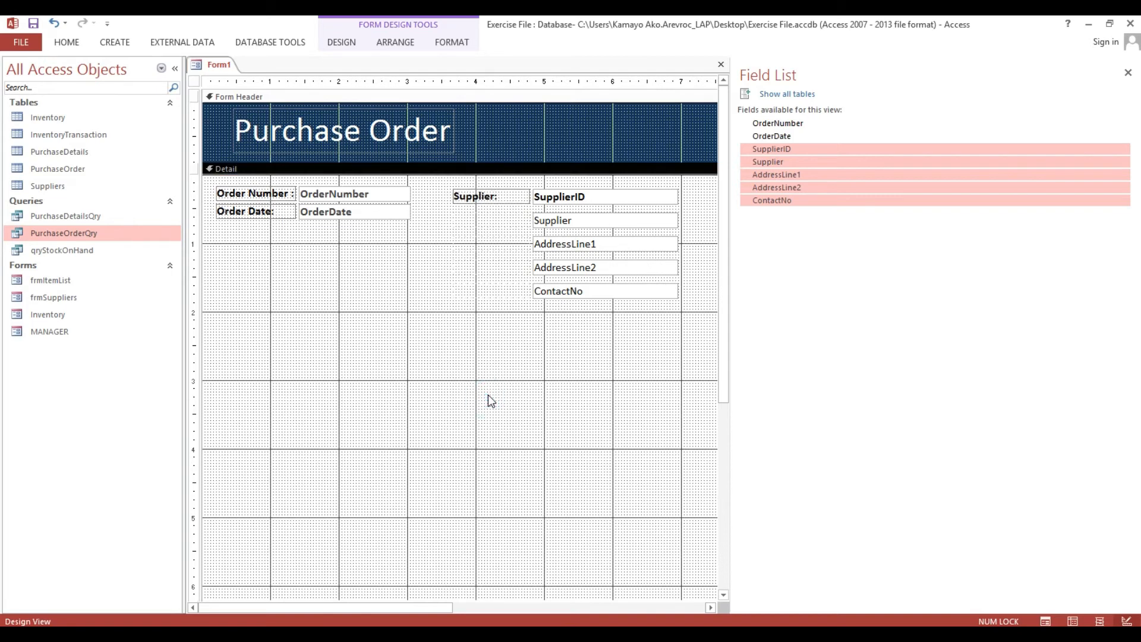
Apply Narrow control padding to the supplier layout, then select the SupplierID box.
{"action": "left_click", "coordinate": [578, 201]}
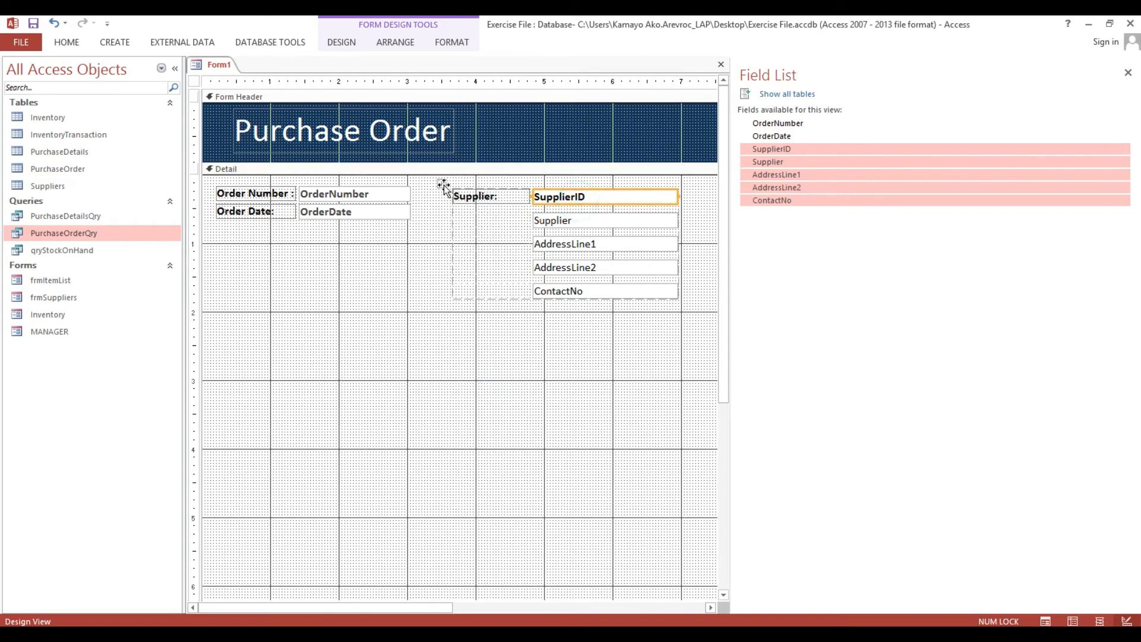
{"action": "left_click", "coordinate": [442, 184]}
{"action": "left_click", "coordinate": [396, 43]}
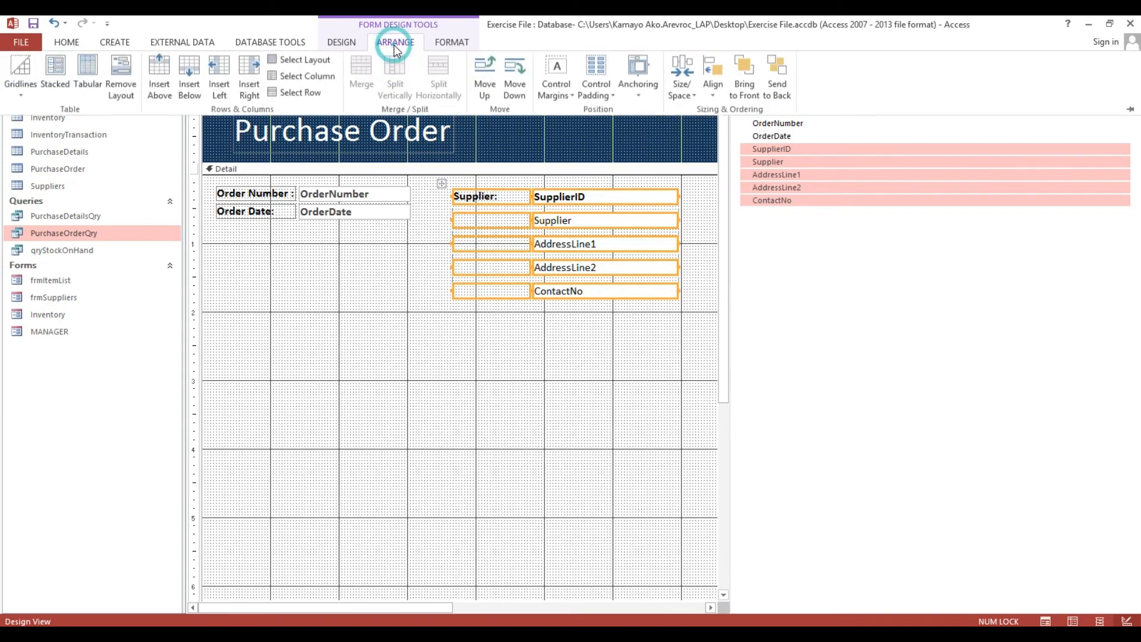
{"action": "left_click", "coordinate": [595, 91]}
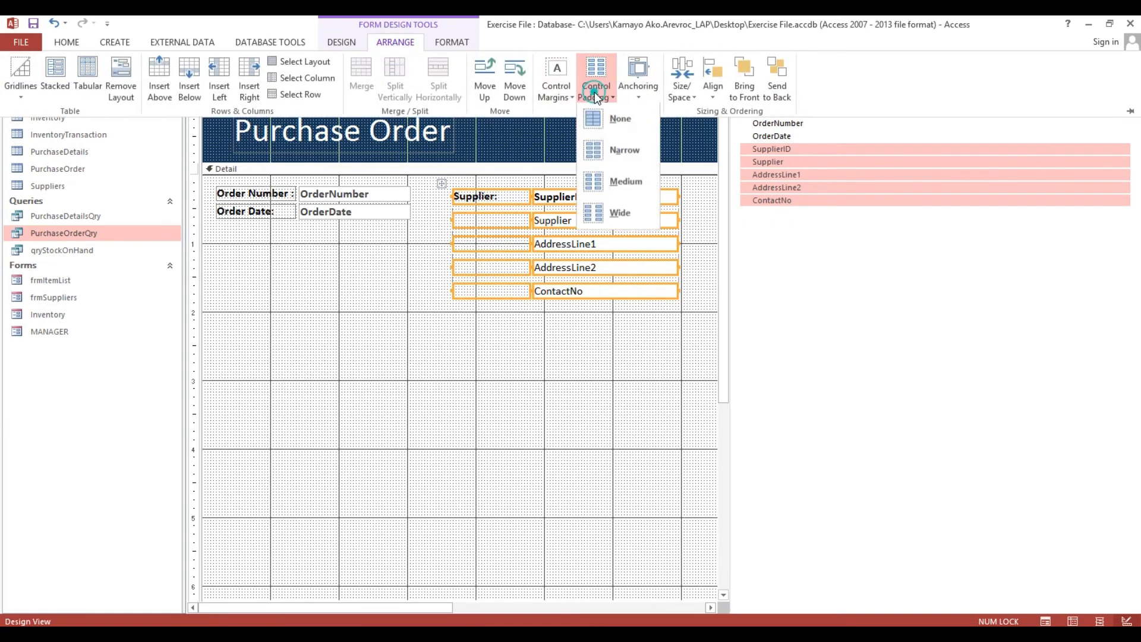
{"action": "left_click", "coordinate": [620, 153]}
{"action": "left_click", "coordinate": [535, 331]}
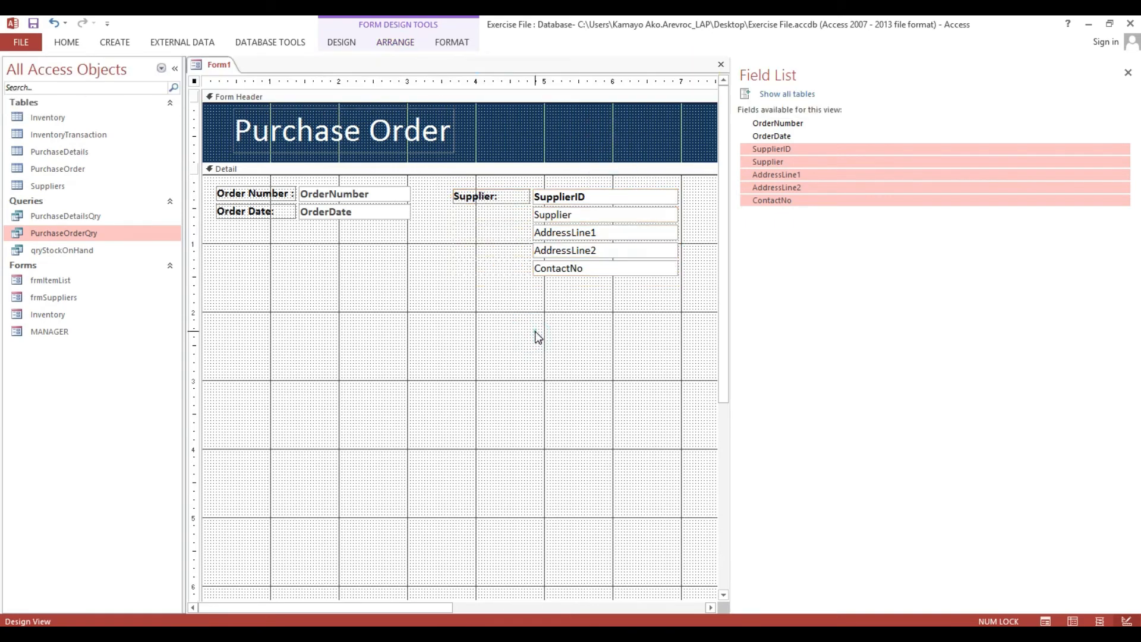
{"action": "left_click", "coordinate": [555, 199]}
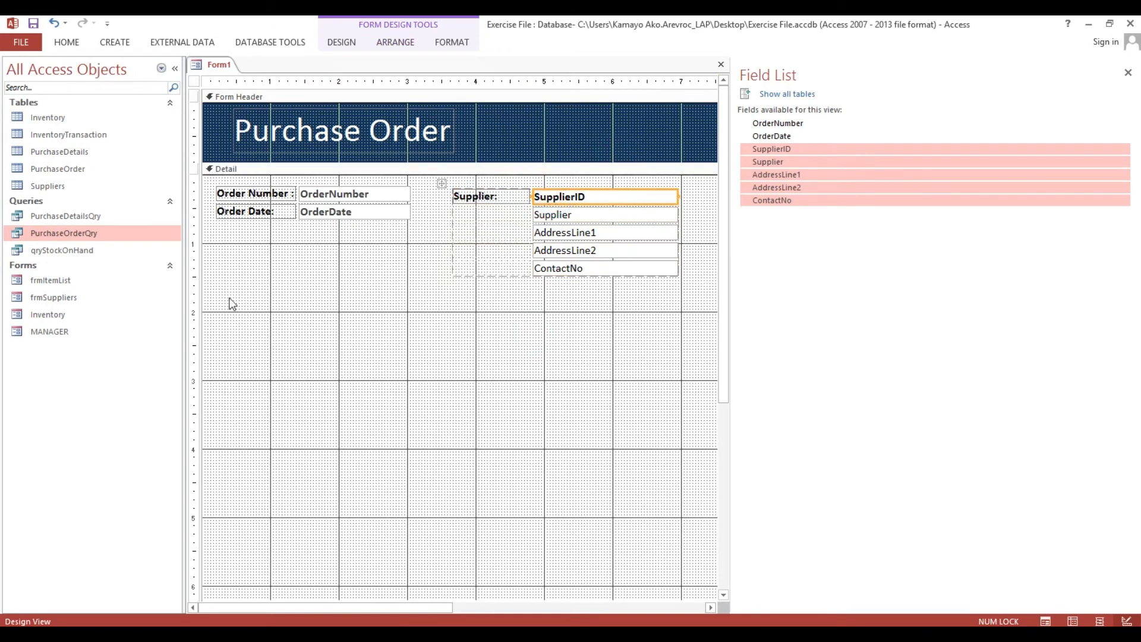
Check the Suppliers table's fields, then select the SupplierID text box on Form1.
{"action": "double_click", "coordinate": [68, 186]}
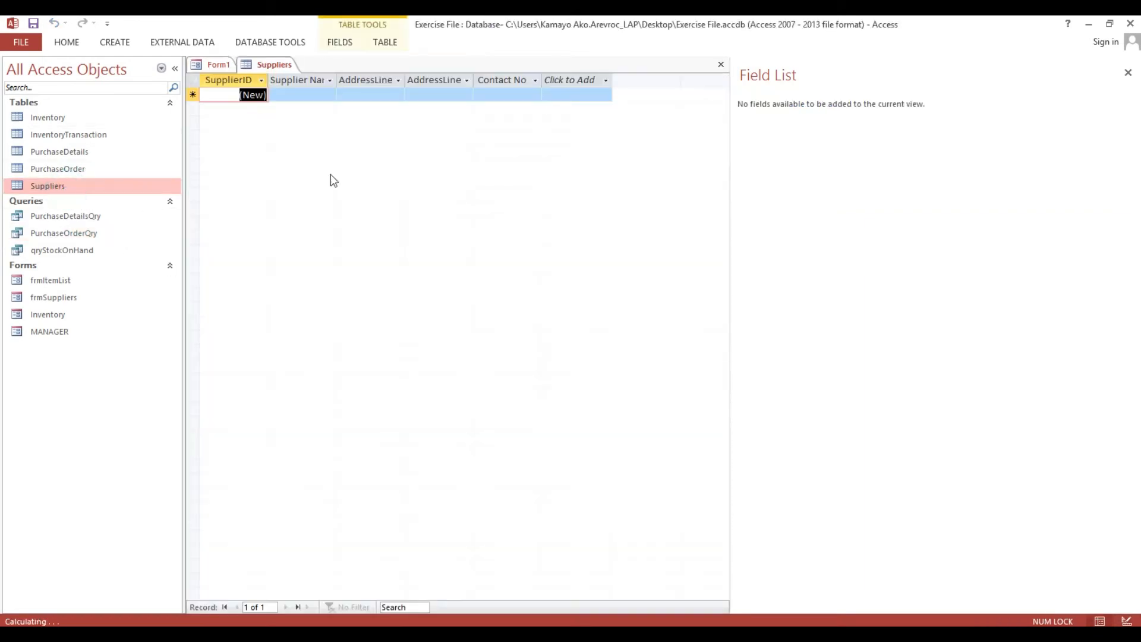
{"action": "left_click", "coordinate": [721, 64]}
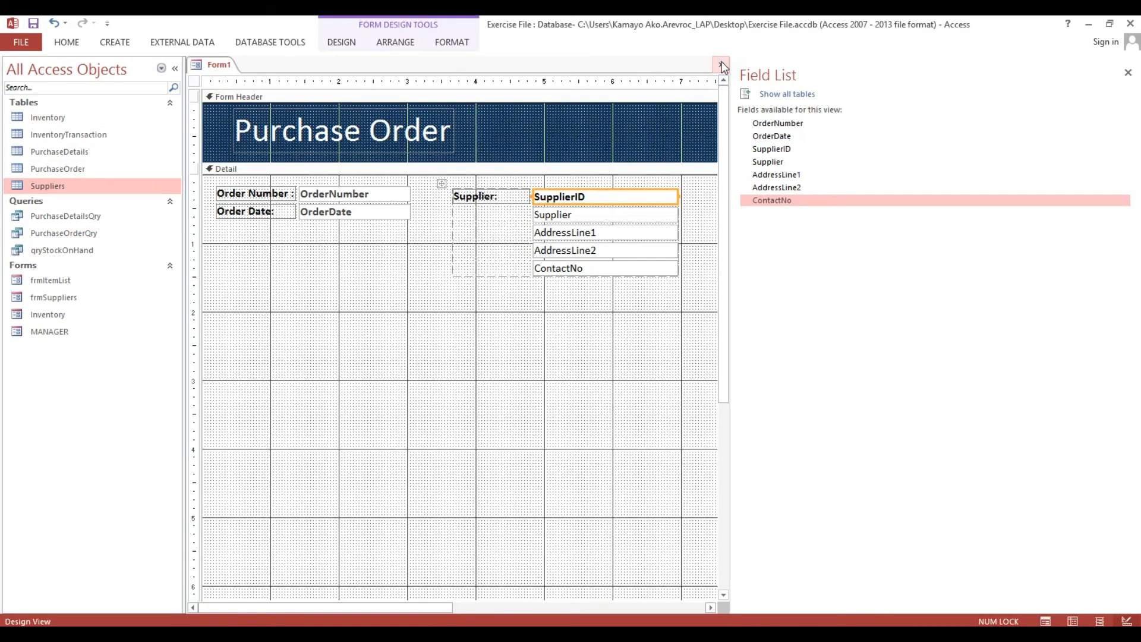
{"action": "left_click", "coordinate": [617, 334]}
{"action": "left_click", "coordinate": [616, 200]}
{"action": "left_click", "coordinate": [614, 301]}
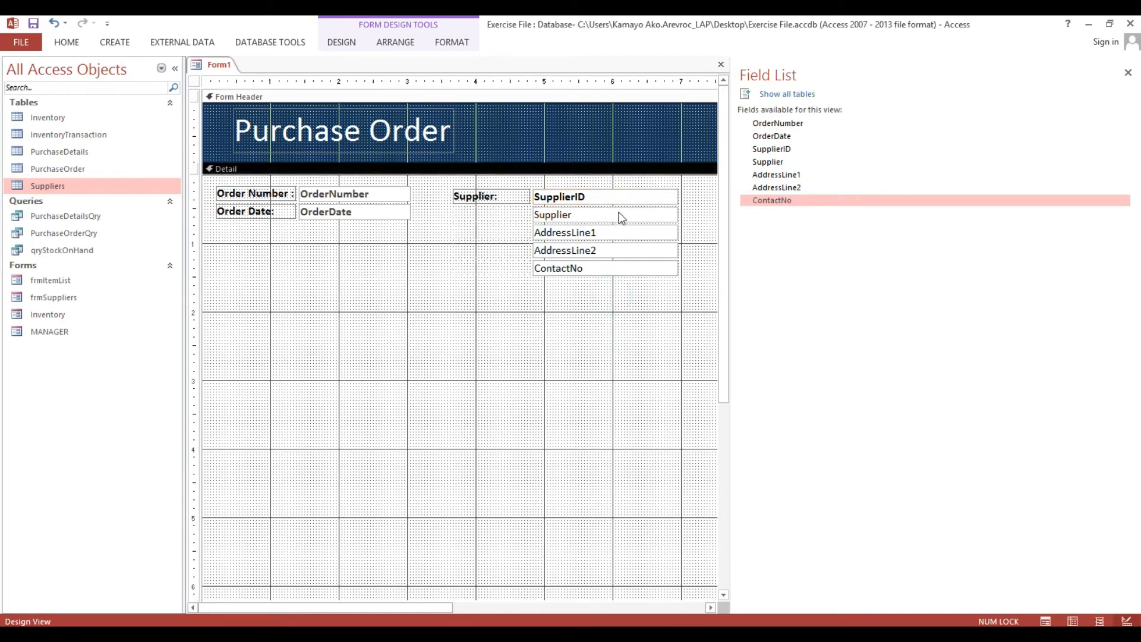
{"action": "left_click", "coordinate": [613, 196]}
{"action": "left_click", "coordinate": [586, 295]}
{"action": "left_click", "coordinate": [606, 197]}
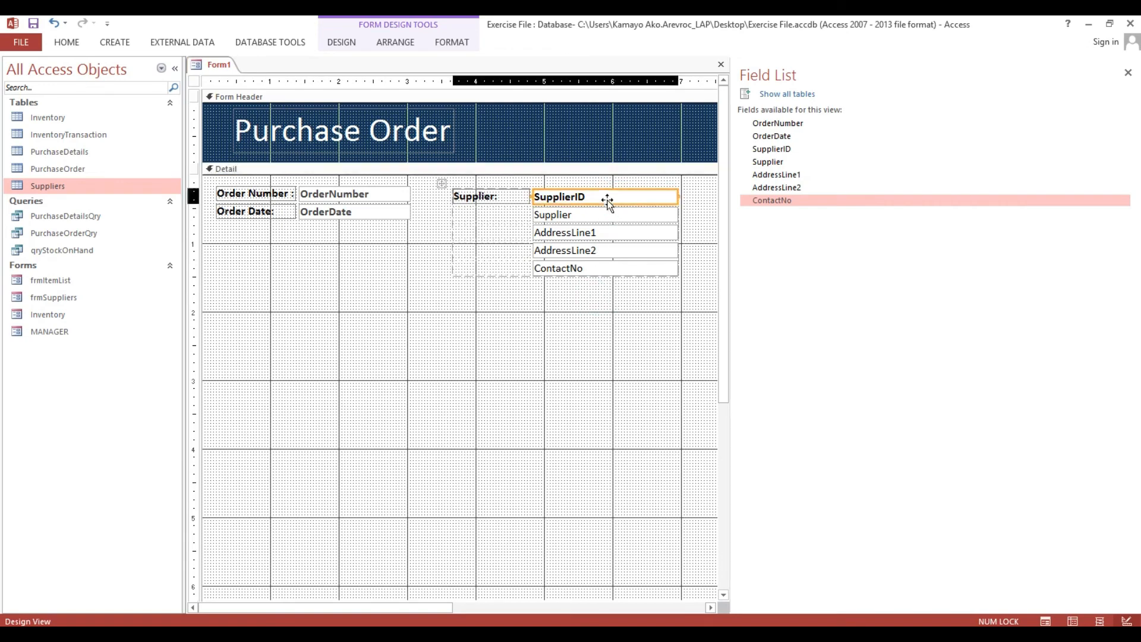
{"action": "left_click", "coordinate": [590, 321]}
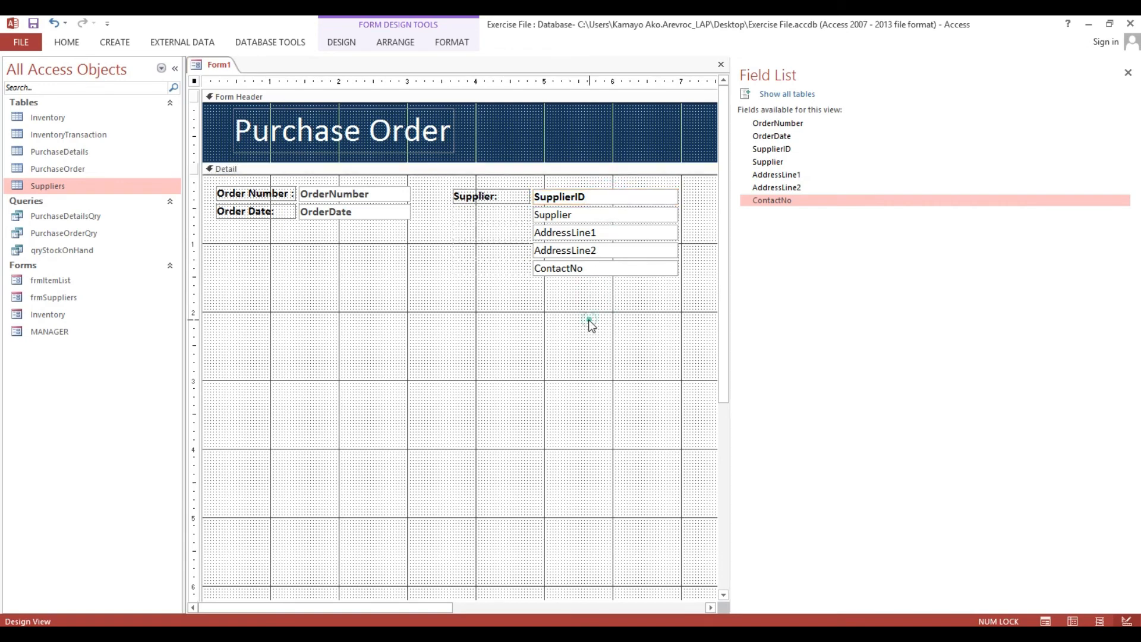
{"action": "left_click", "coordinate": [609, 201]}
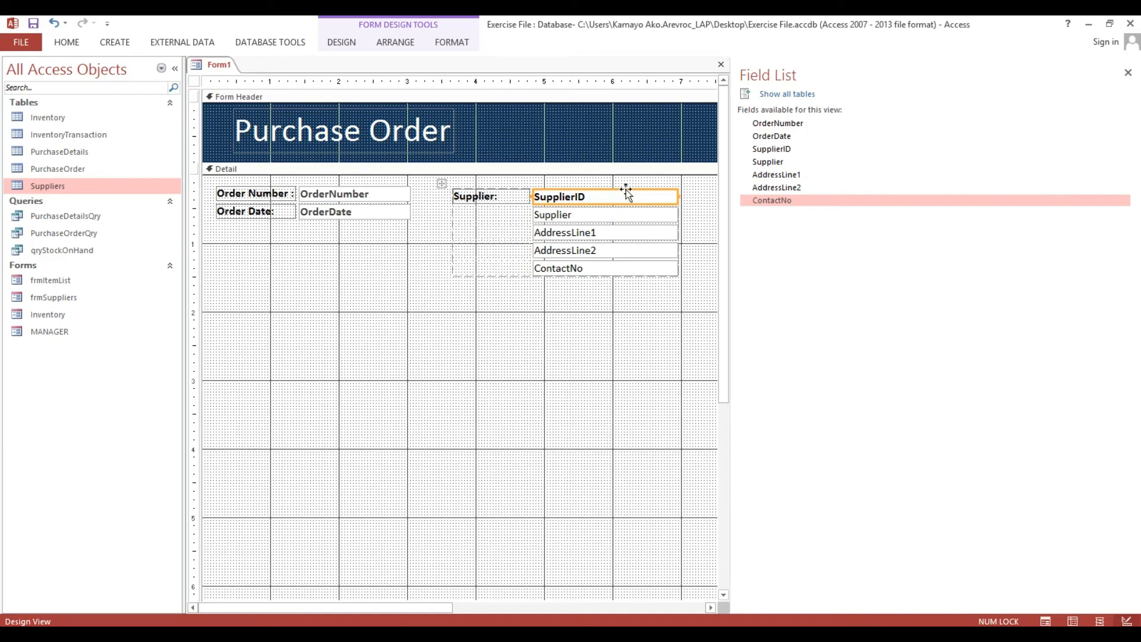
Change SupplierID to a Combo Box and open its Row Source in the Property Sheet.
{"action": "right_click", "coordinate": [627, 193]}
{"action": "mouse_move", "coordinate": [651, 218]}
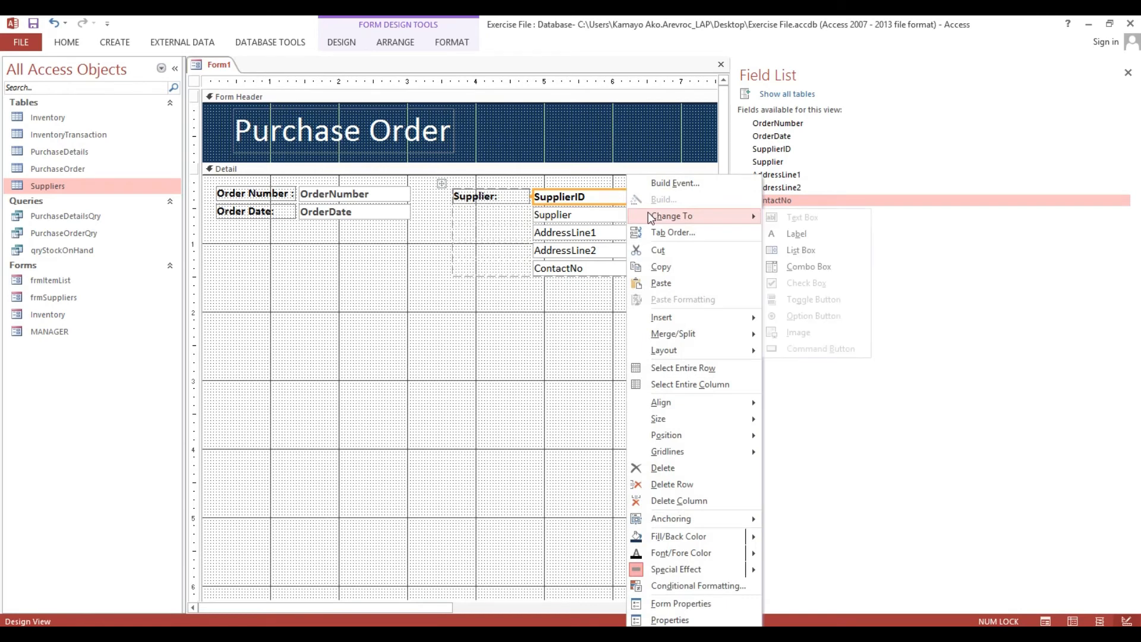
{"action": "left_click", "coordinate": [806, 267]}
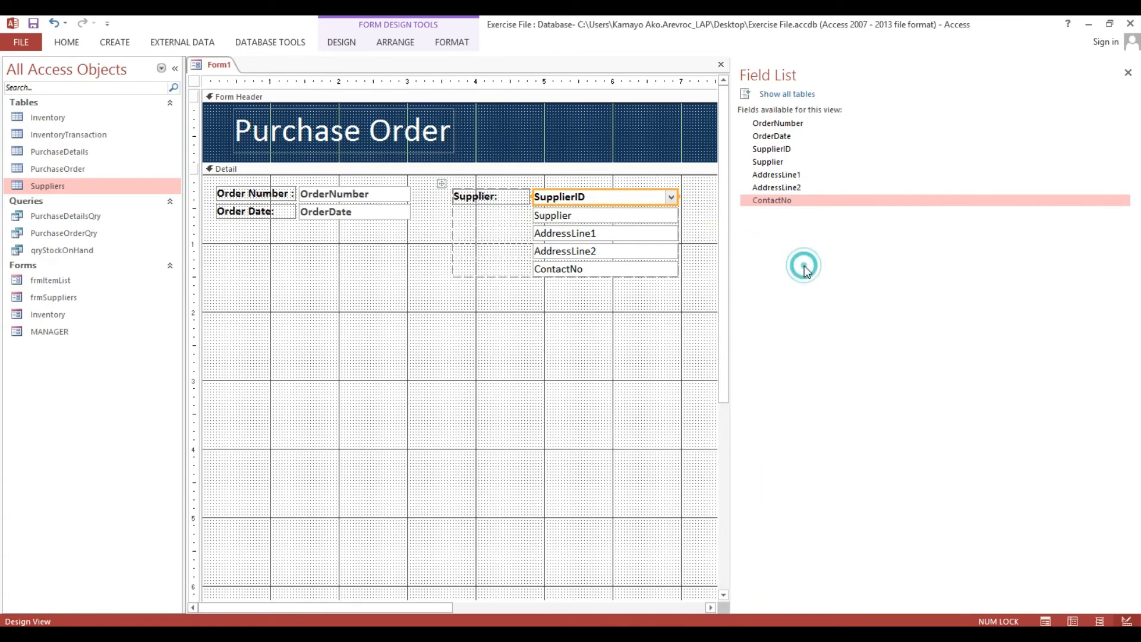
{"action": "left_click", "coordinate": [530, 333]}
{"action": "left_click", "coordinate": [569, 202]}
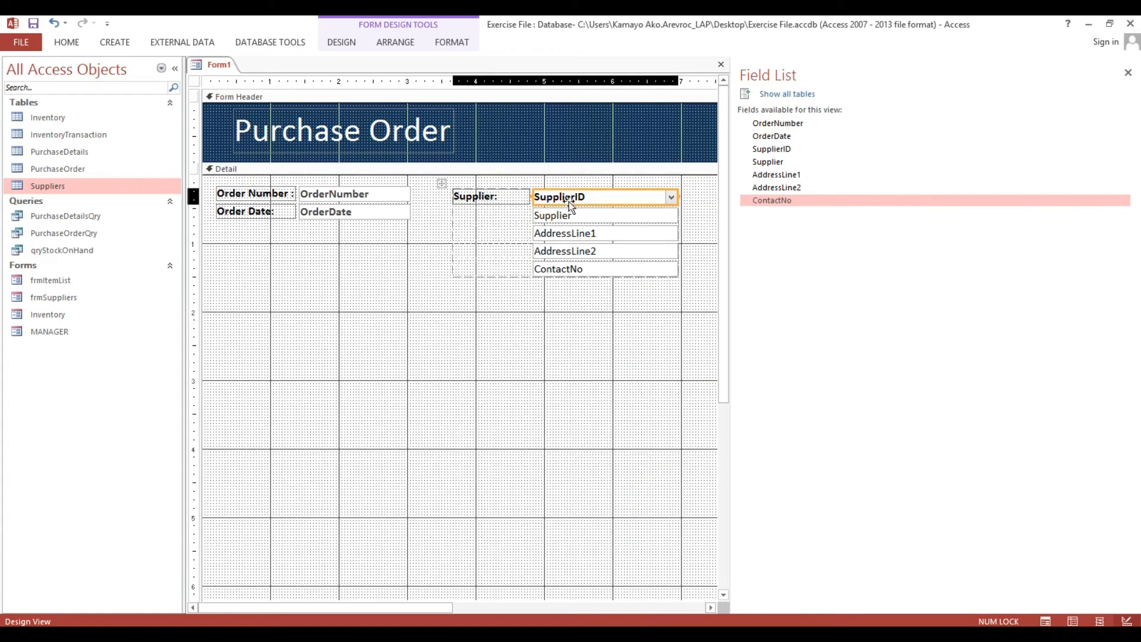
{"action": "double_click", "coordinate": [194, 81]}
{"action": "left_click", "coordinate": [611, 197]}
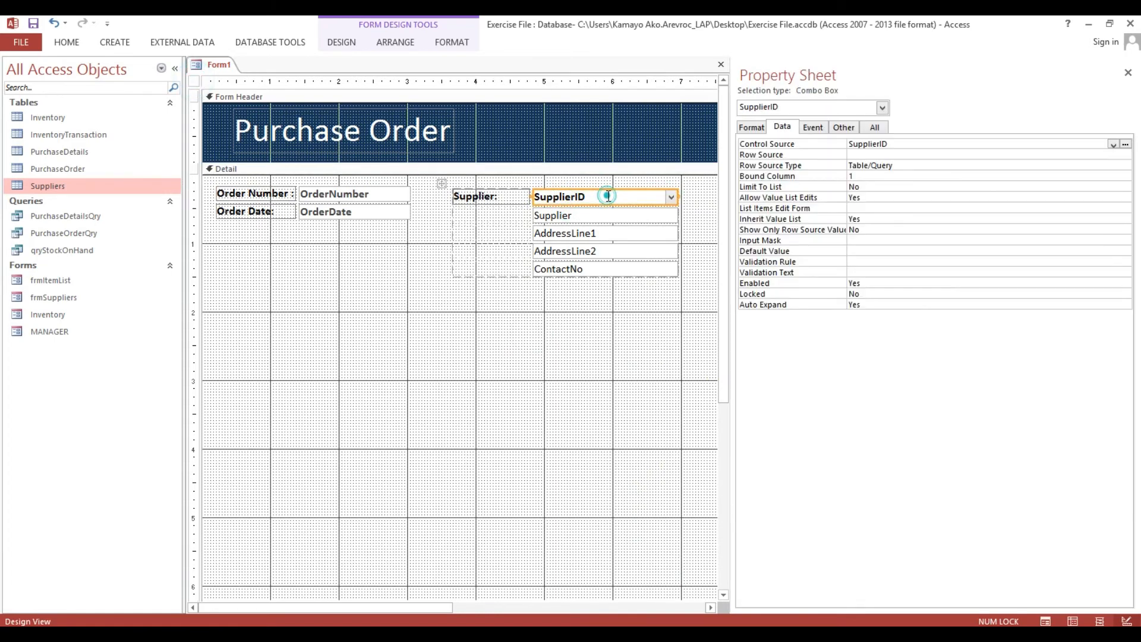
{"action": "left_click", "coordinate": [883, 156]}
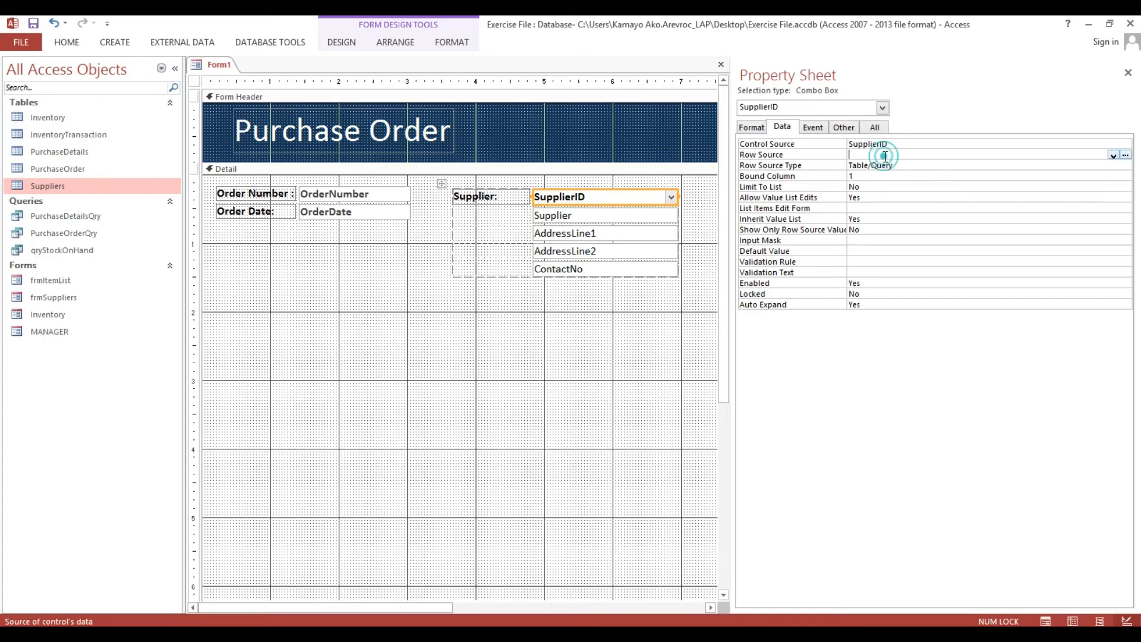
Build a Row Source query on Suppliers with SupplierID, Supplier, AddressLine1, AddressLine2 and ContactNo.
{"action": "left_click", "coordinate": [1126, 156]}
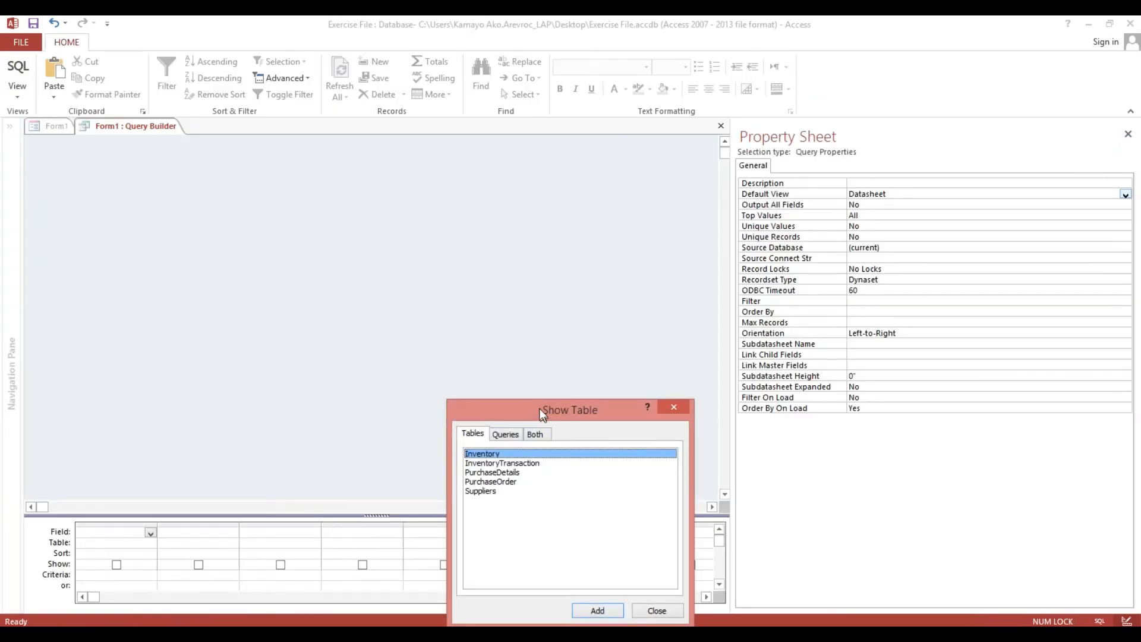
{"action": "left_click_drag", "start_coordinate": [540, 409], "coordinate": [473, 220]}
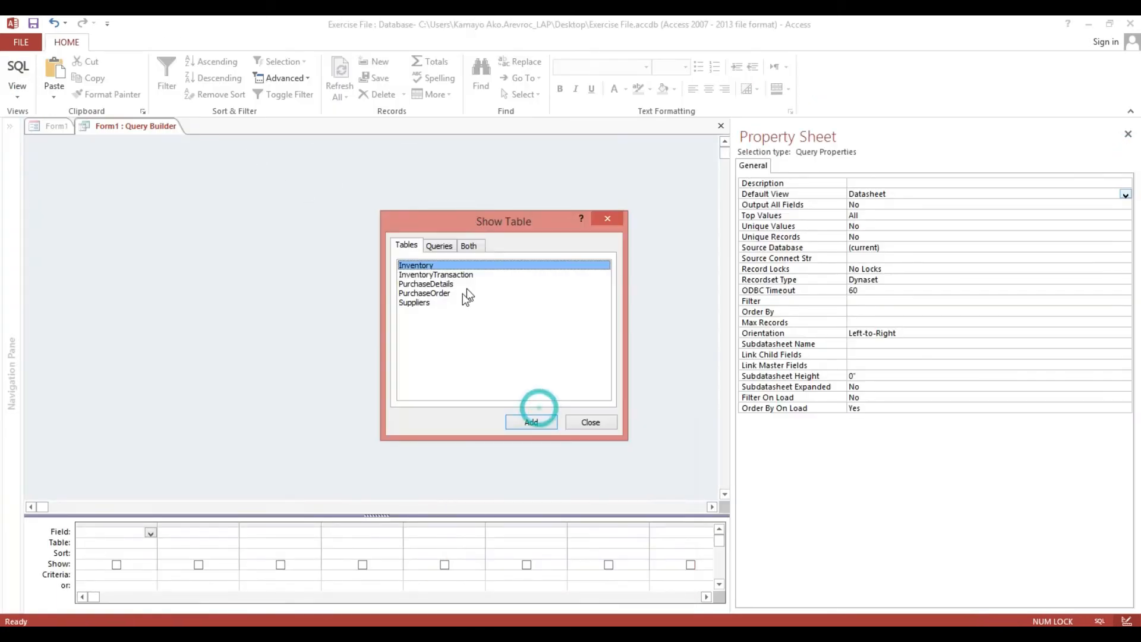
{"action": "left_click", "coordinate": [422, 304]}
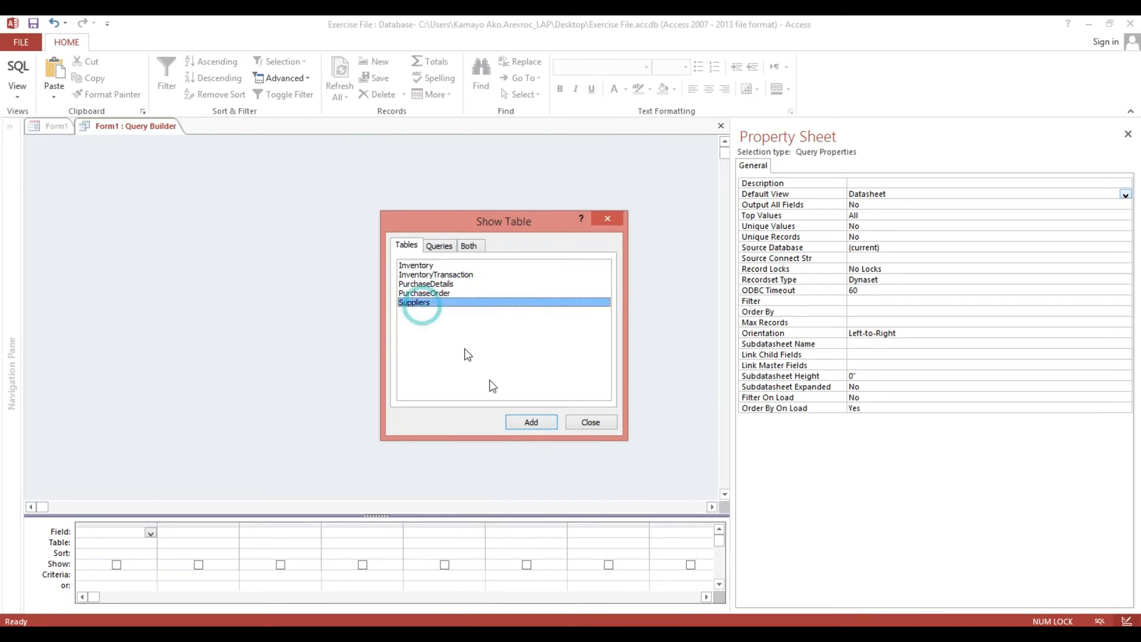
{"action": "double_click", "coordinate": [455, 302]}
{"action": "left_click", "coordinate": [595, 424]}
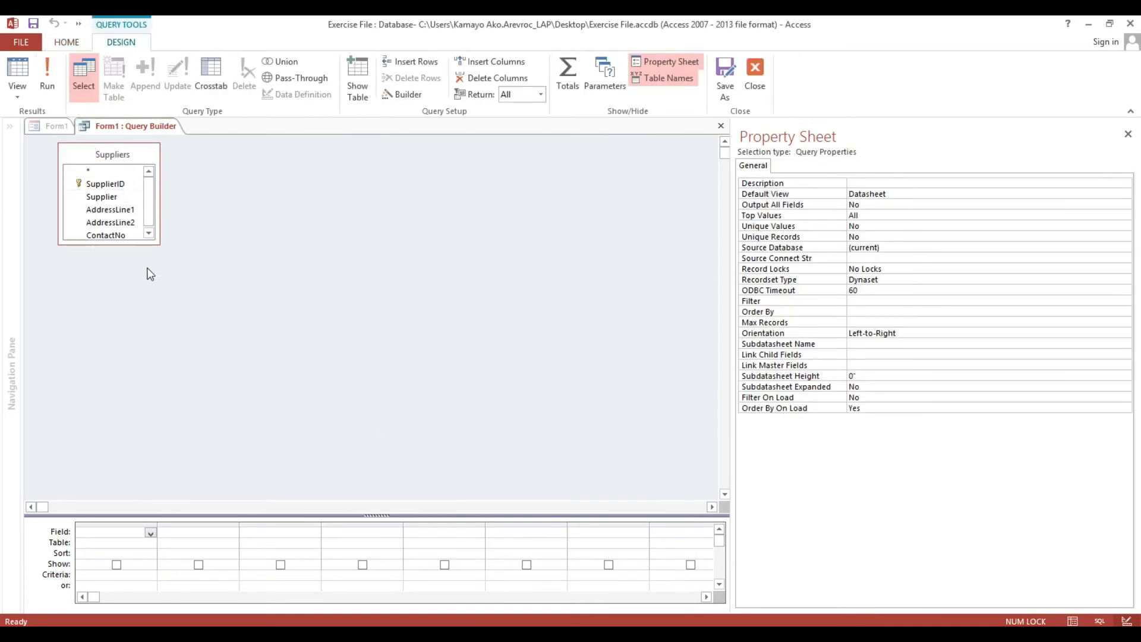
{"action": "left_click_drag", "start_coordinate": [156, 244], "coordinate": [254, 332]}
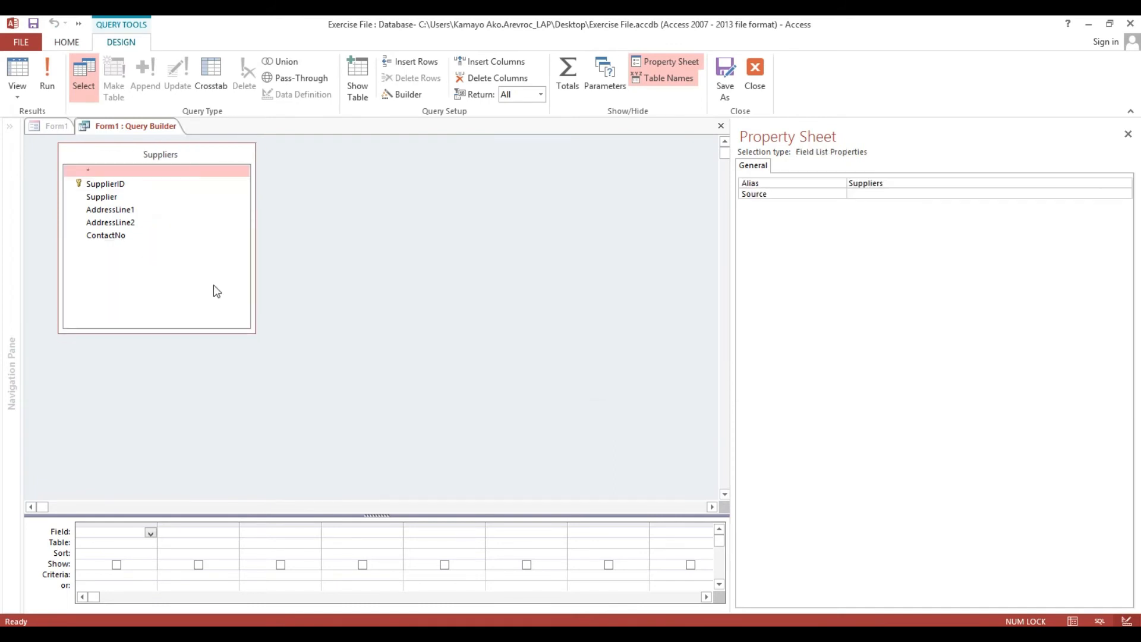
{"action": "left_click", "coordinate": [120, 184]}
{"action": "left_click", "coordinate": [113, 234], "text": "shift"}
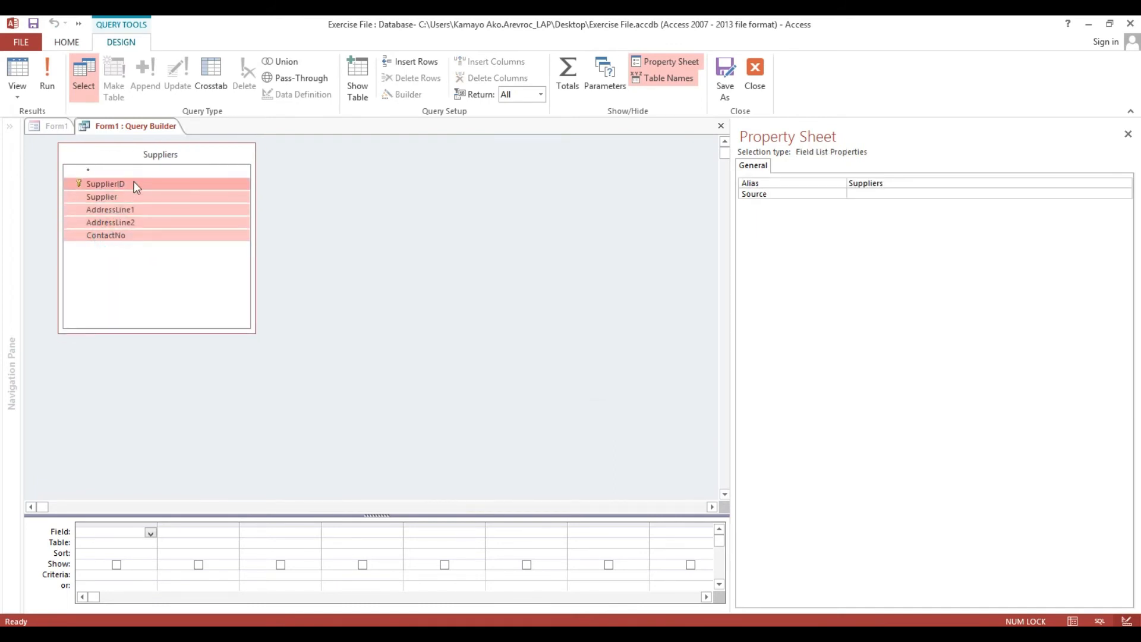
{"action": "left_click_drag", "start_coordinate": [134, 181], "coordinate": [127, 528]}
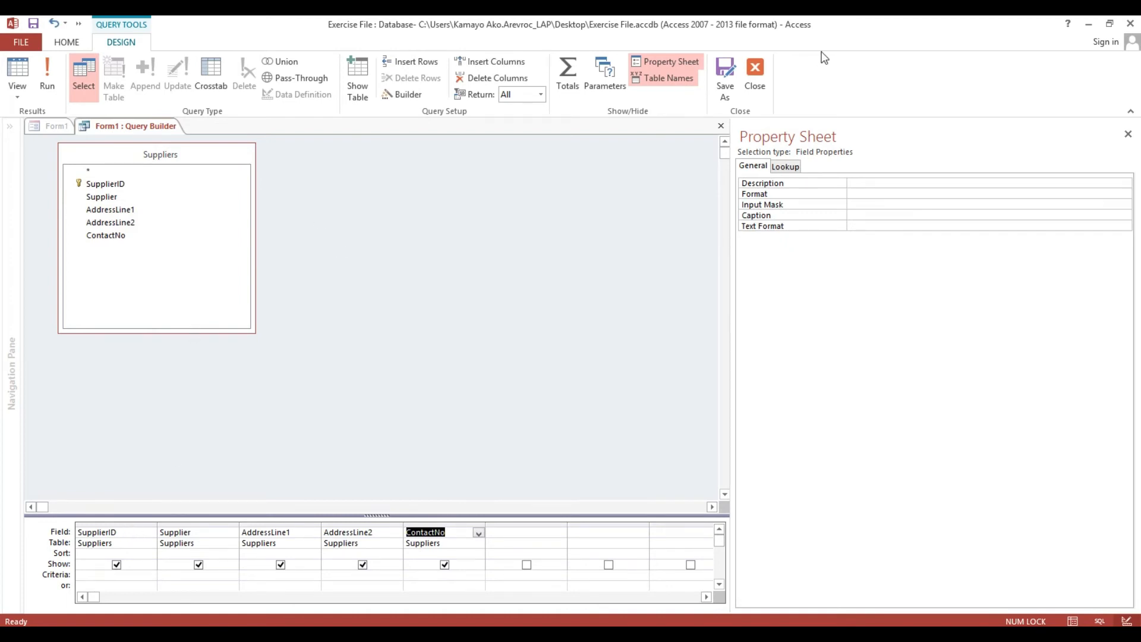
{"action": "left_click", "coordinate": [755, 74]}
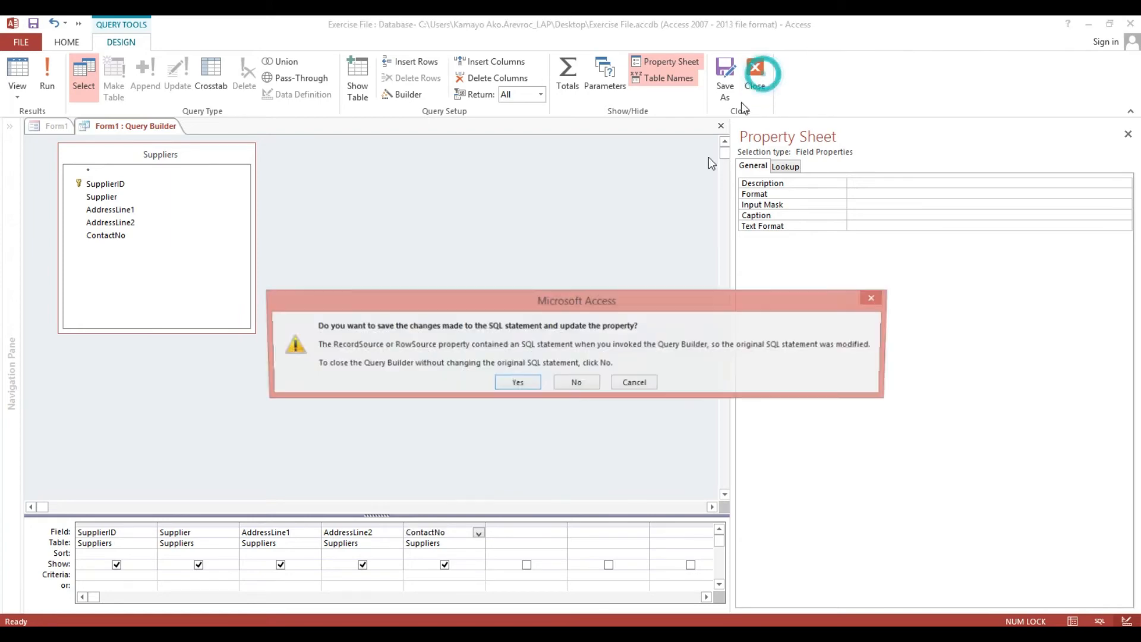
{"action": "left_click", "coordinate": [516, 384]}
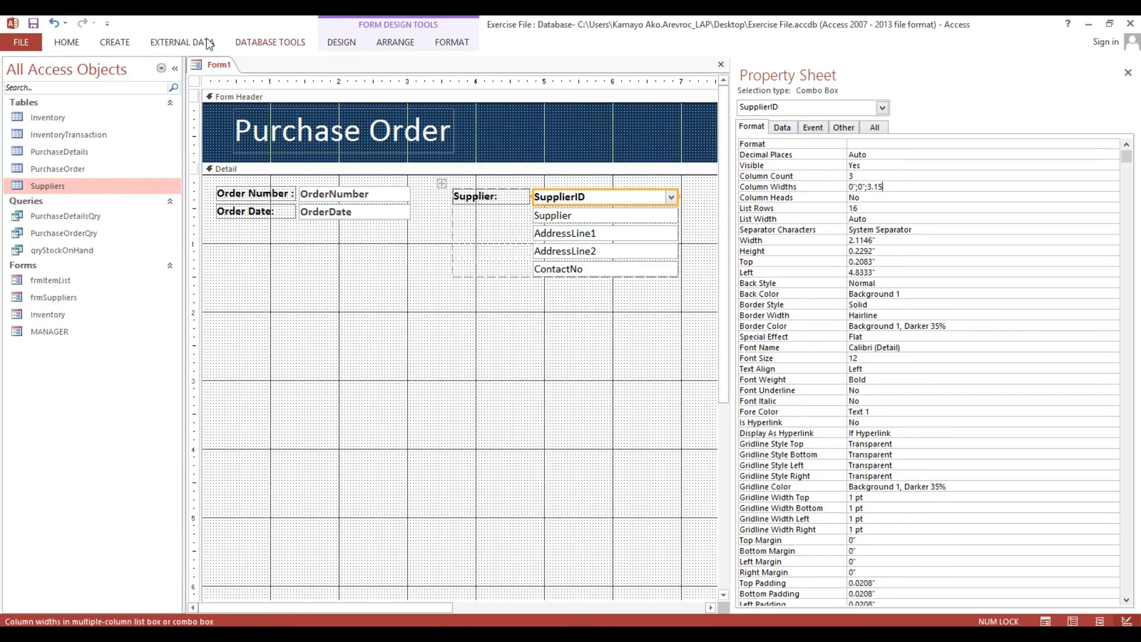
Preview the form in Form View, test the supplier list, and return to Design View.
{"action": "left_click", "coordinate": [69, 43]}
{"action": "left_click", "coordinate": [21, 67]}
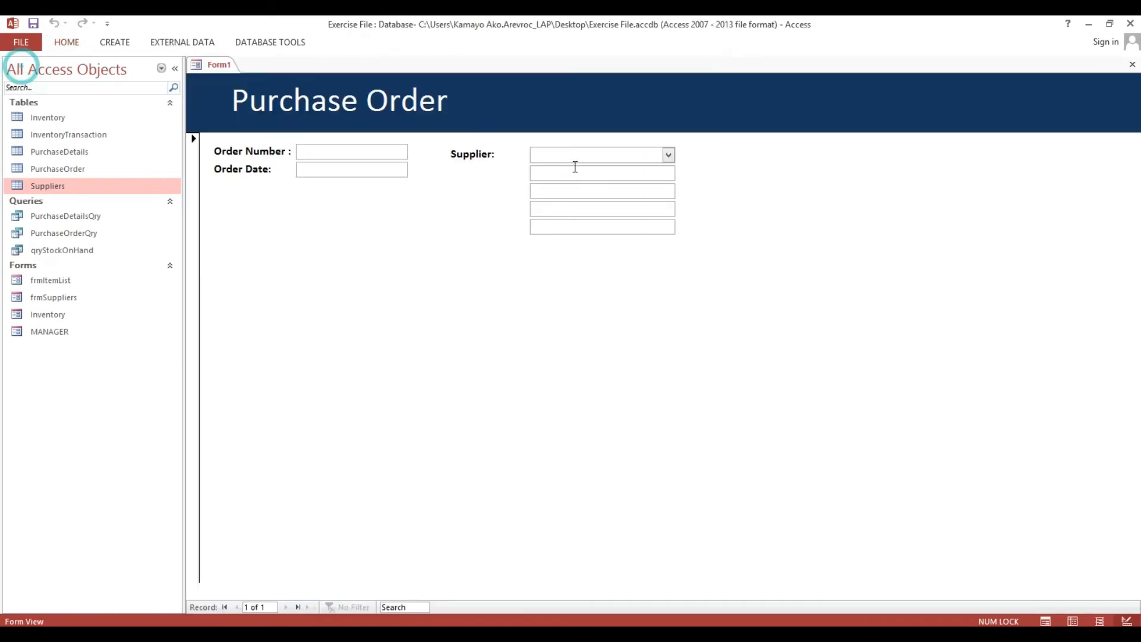
{"action": "left_click", "coordinate": [669, 155]}
{"action": "right_click", "coordinate": [664, 117]}
{"action": "left_click", "coordinate": [689, 160]}
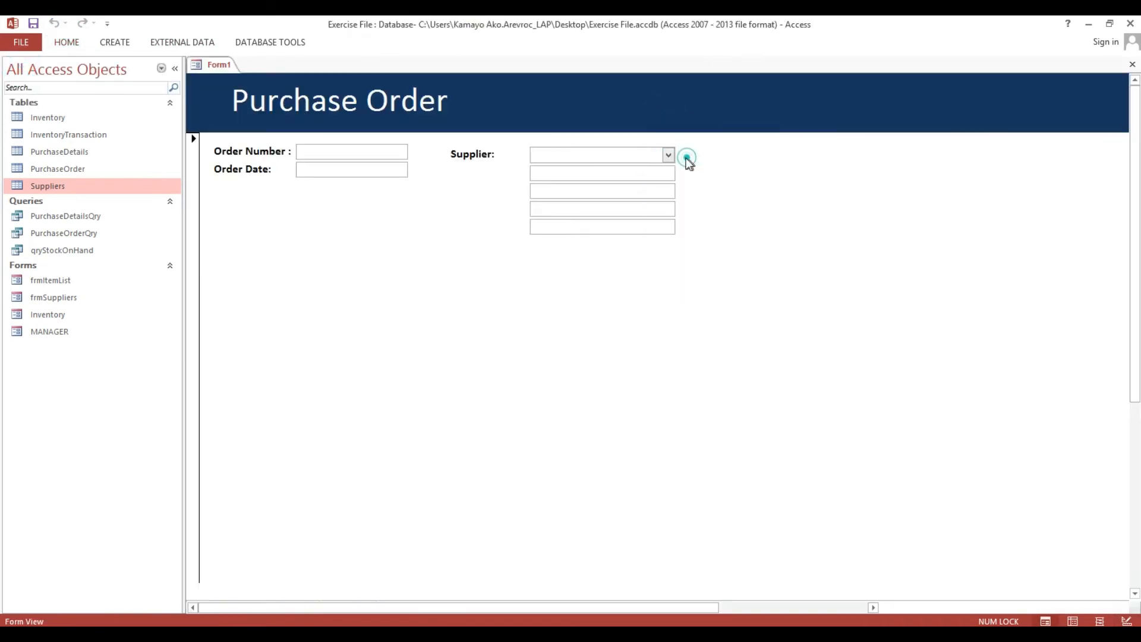
Widen the Supplier Name column in the Suppliers table and save the layout.
{"action": "left_click", "coordinate": [58, 184]}
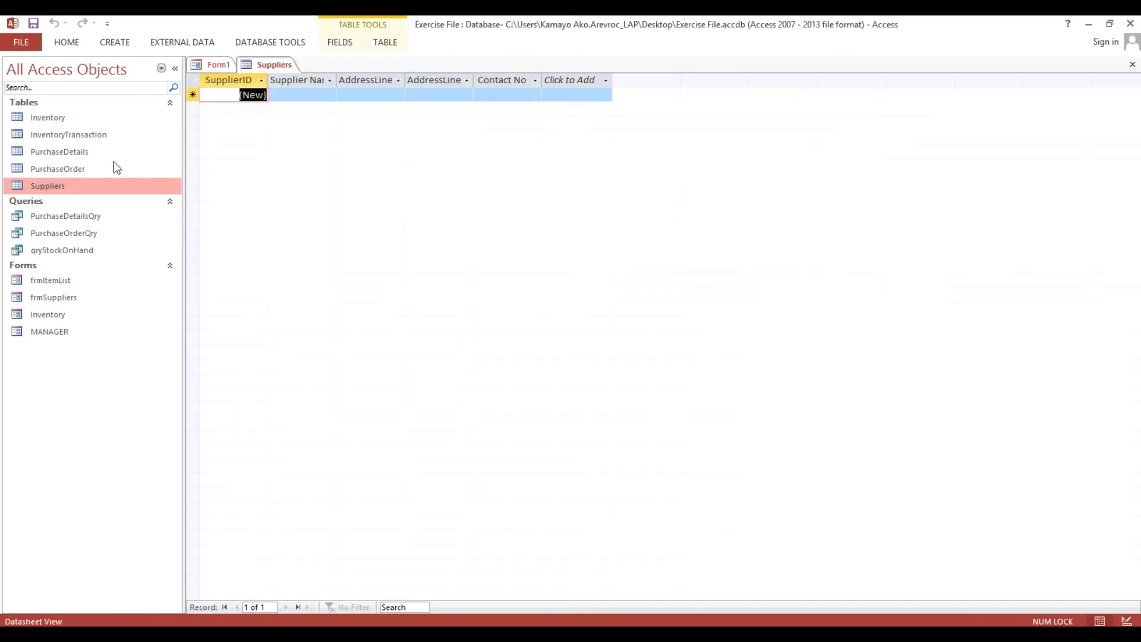
{"action": "left_click_drag", "start_coordinate": [339, 75], "coordinate": [387, 76]}
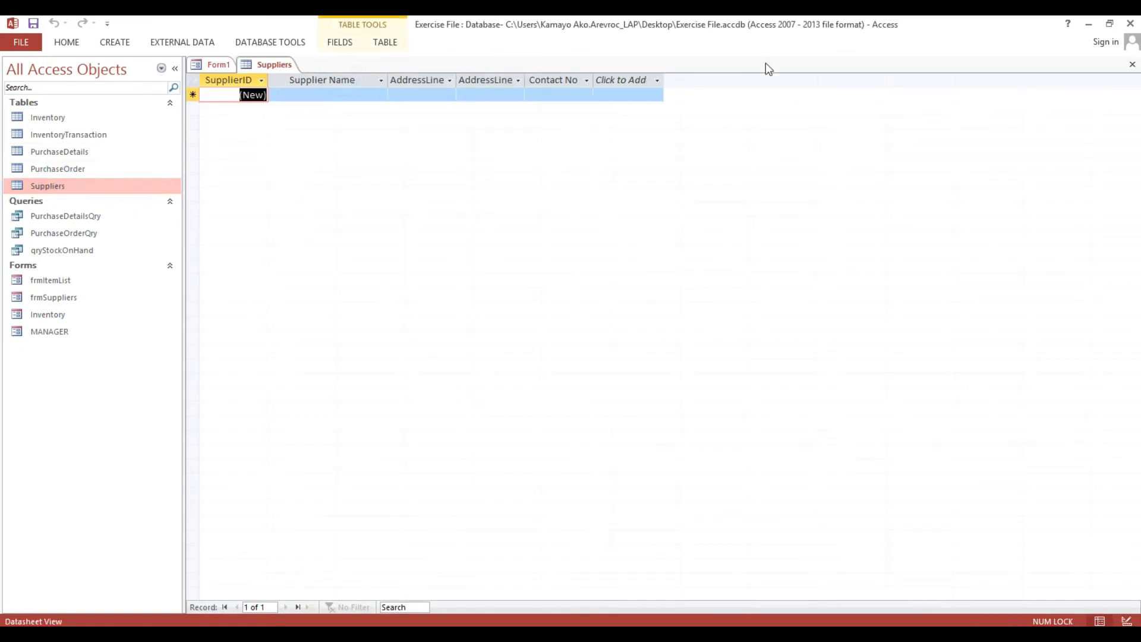
{"action": "left_click", "coordinate": [1133, 64]}
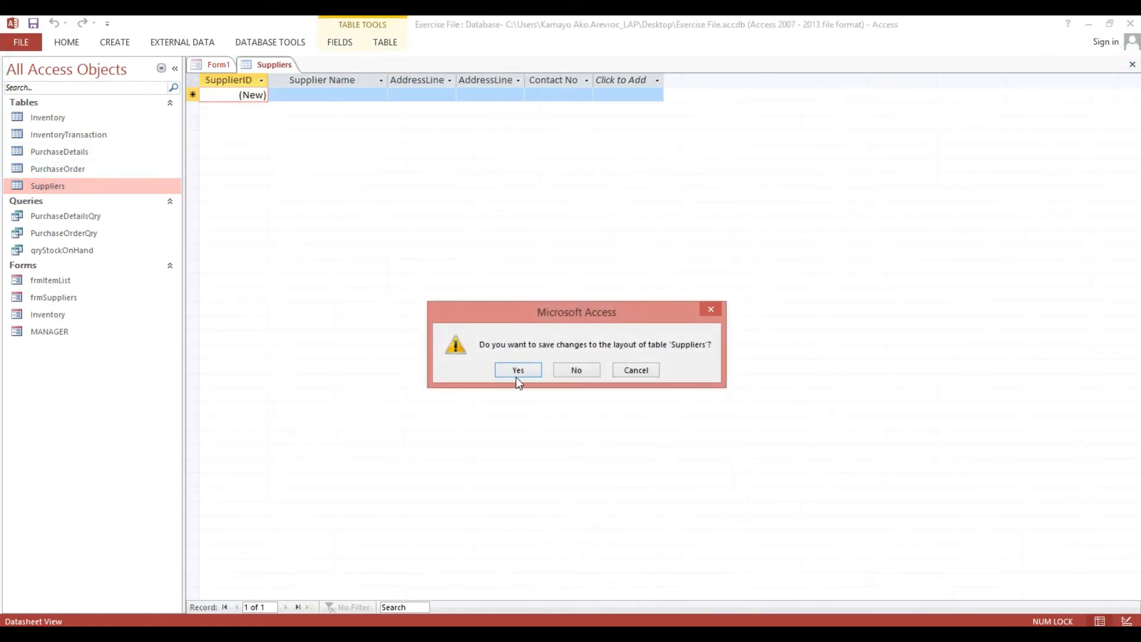
{"action": "left_click", "coordinate": [517, 370]}
In frmSuppliers, enter a supplier's name, two address lines and contact number, then close.
{"action": "double_click", "coordinate": [60, 297]}
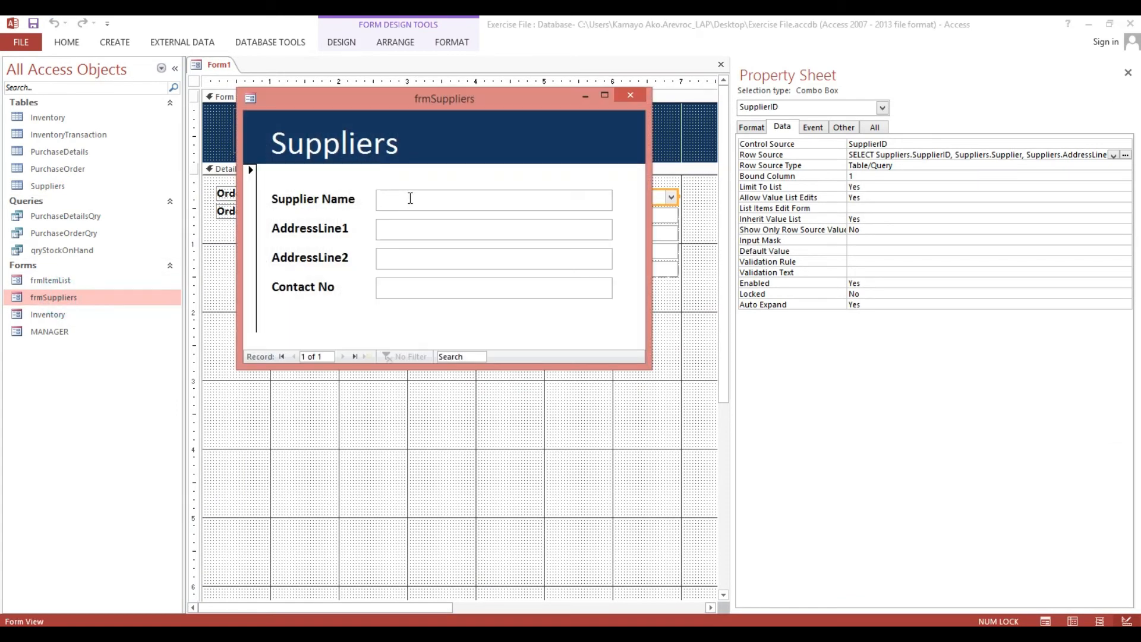
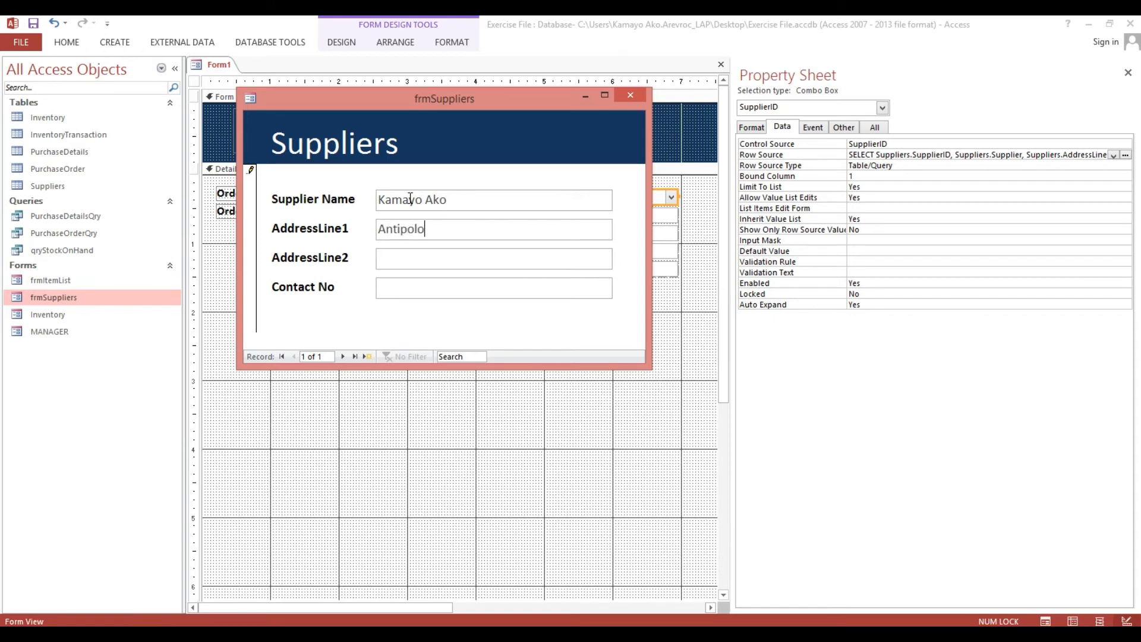
{"action": "key", "text": "BackSpace"}
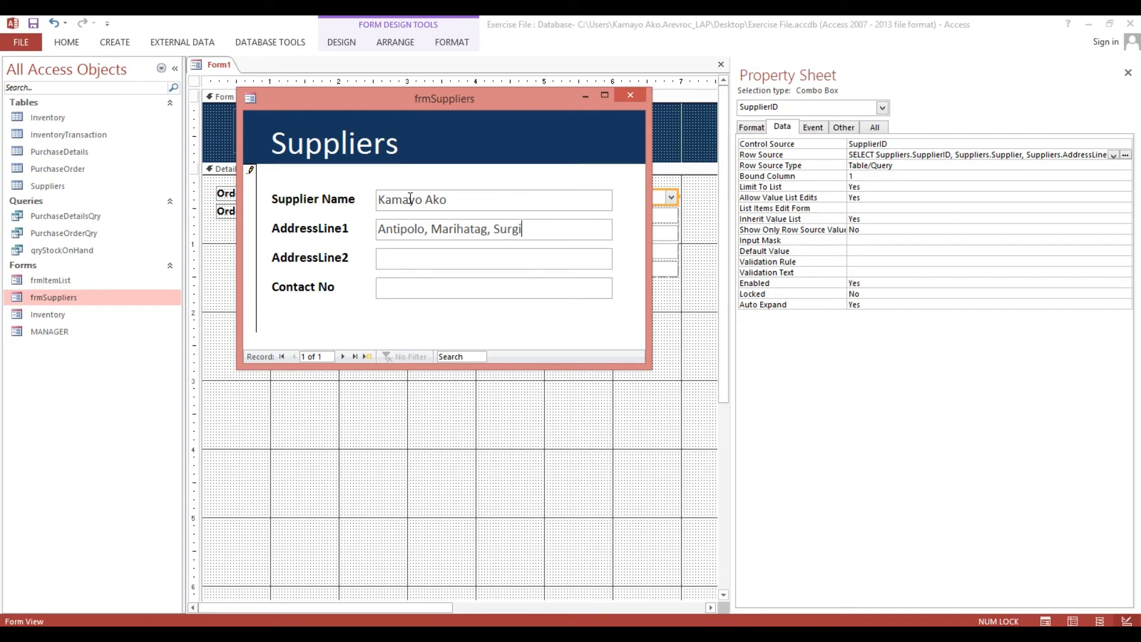
{"action": "key", "text": "BackSpace"}
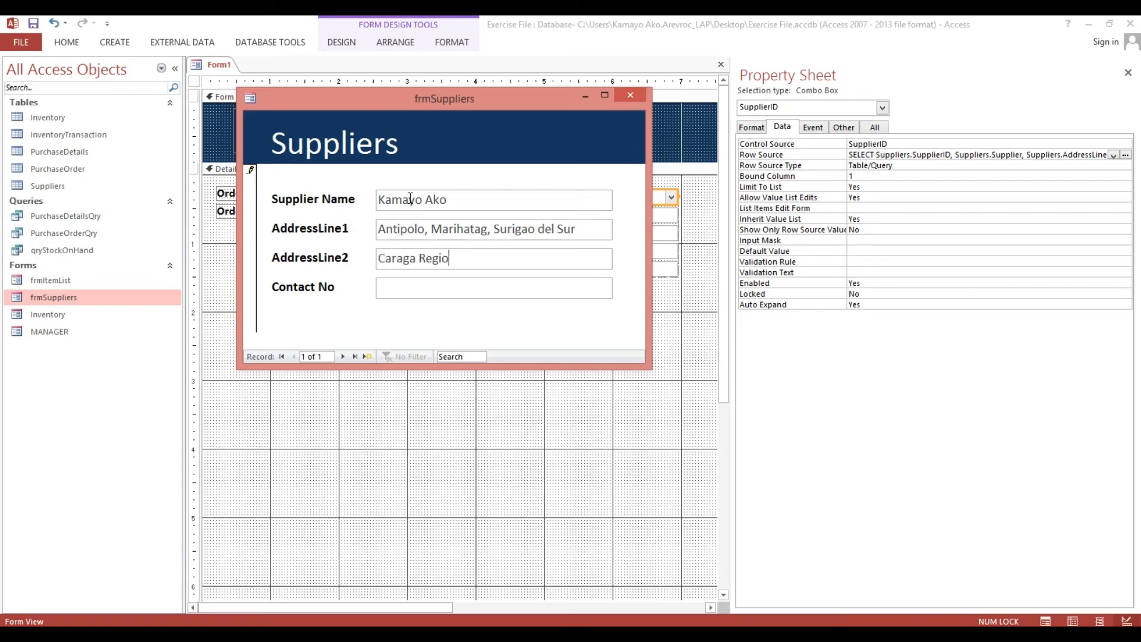
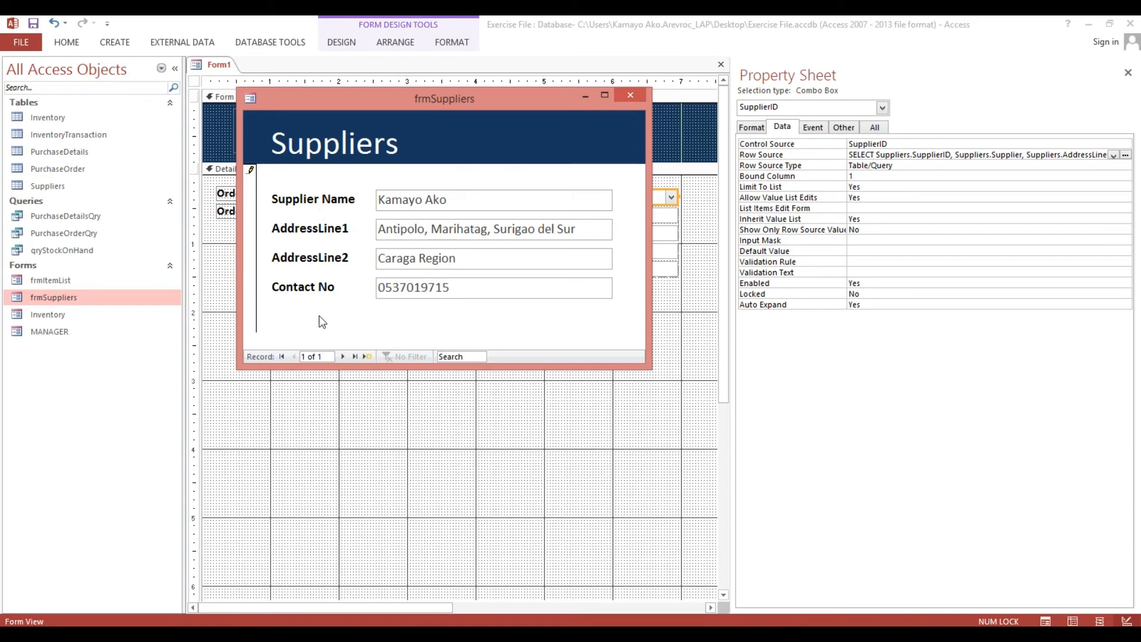
{"action": "left_click", "coordinate": [368, 355]}
{"action": "left_click", "coordinate": [630, 95]}
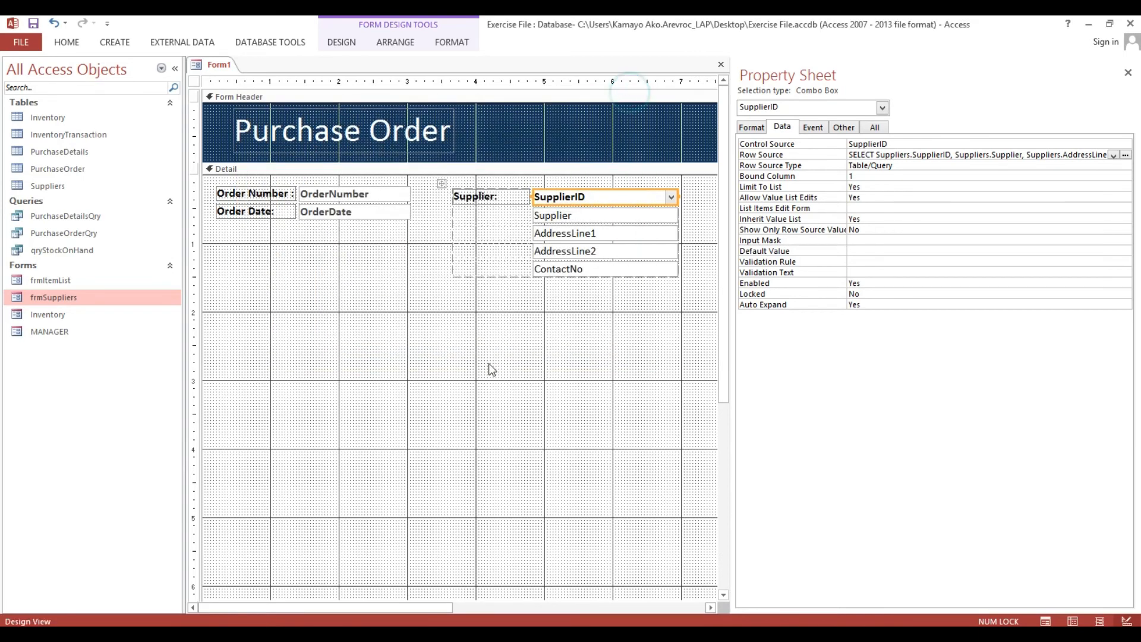
Save Form1 under the name 'Purchase Order'.
{"action": "left_click", "coordinate": [499, 360]}
{"action": "key", "text": "ctrl+s"}
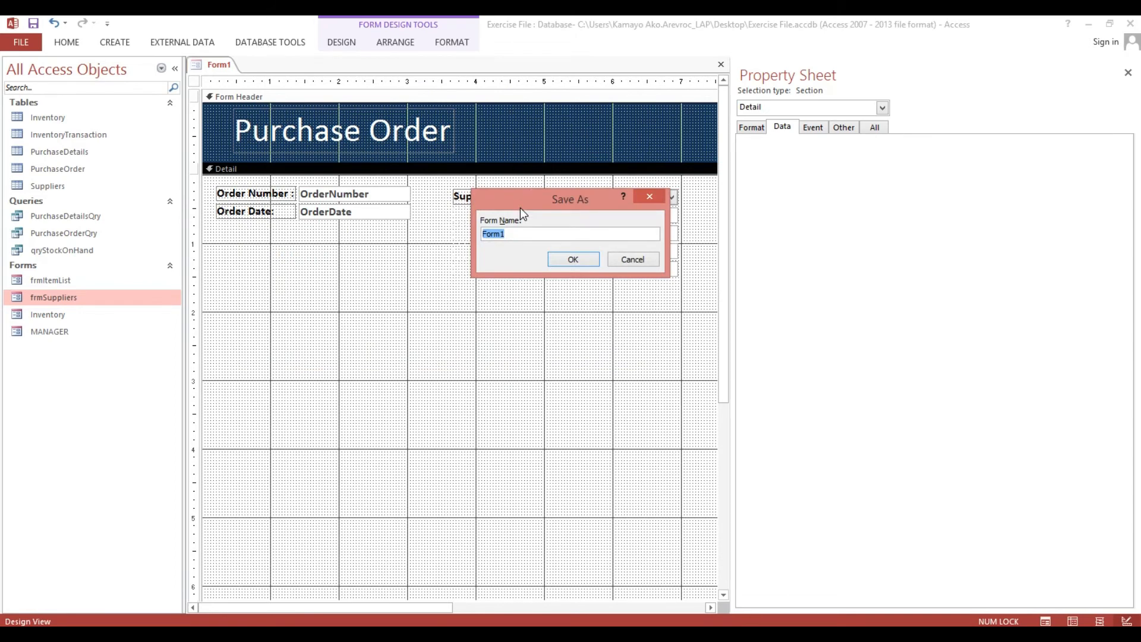
{"action": "type", "text": "PU"}
{"action": "key", "text": "BackSpace"}
{"action": "key", "text": "BackSpace"}
{"action": "key", "text": "Caps_Lock"}
{"action": "key", "text": "BackSpace"}
{"action": "key", "text": "Caps_Lock"}
{"action": "type", "text": "ur"}
{"action": "left_click", "coordinate": [564, 260]}
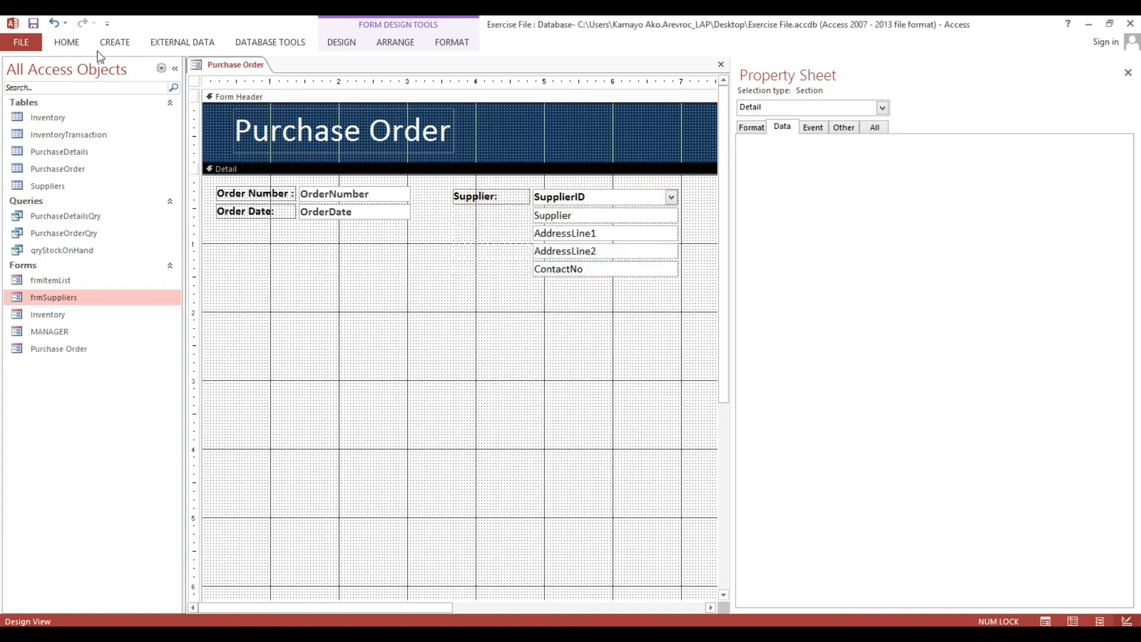
Test the Supplier dropdown in Form View, then return to Design View and select its Row Source.
{"action": "left_click", "coordinate": [66, 42]}
{"action": "left_click", "coordinate": [26, 68]}
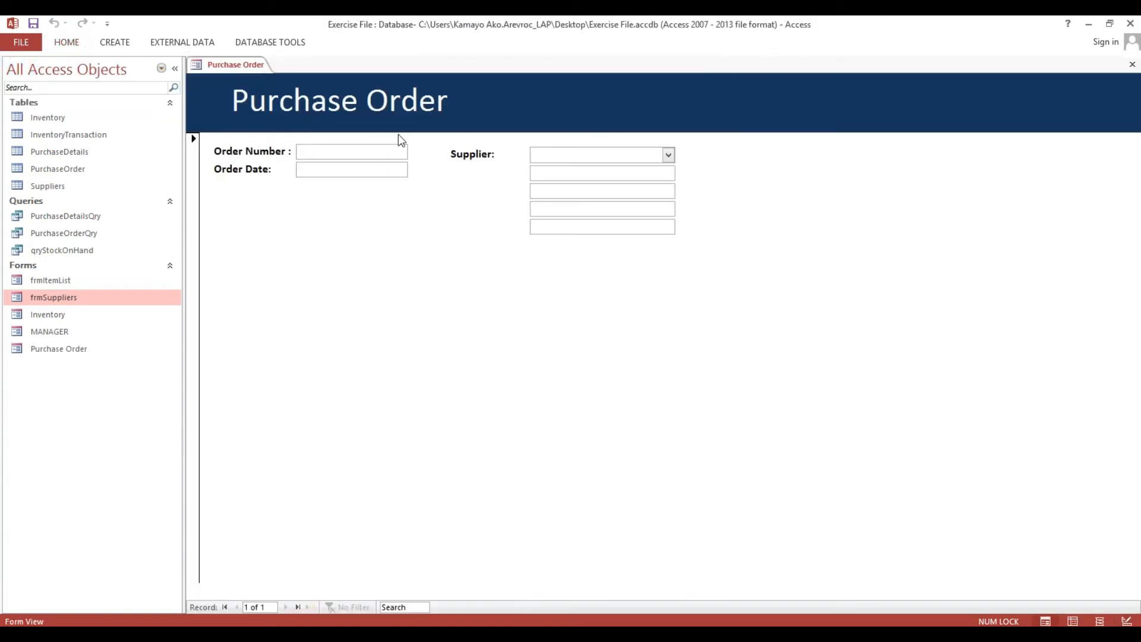
{"action": "left_click", "coordinate": [668, 156]}
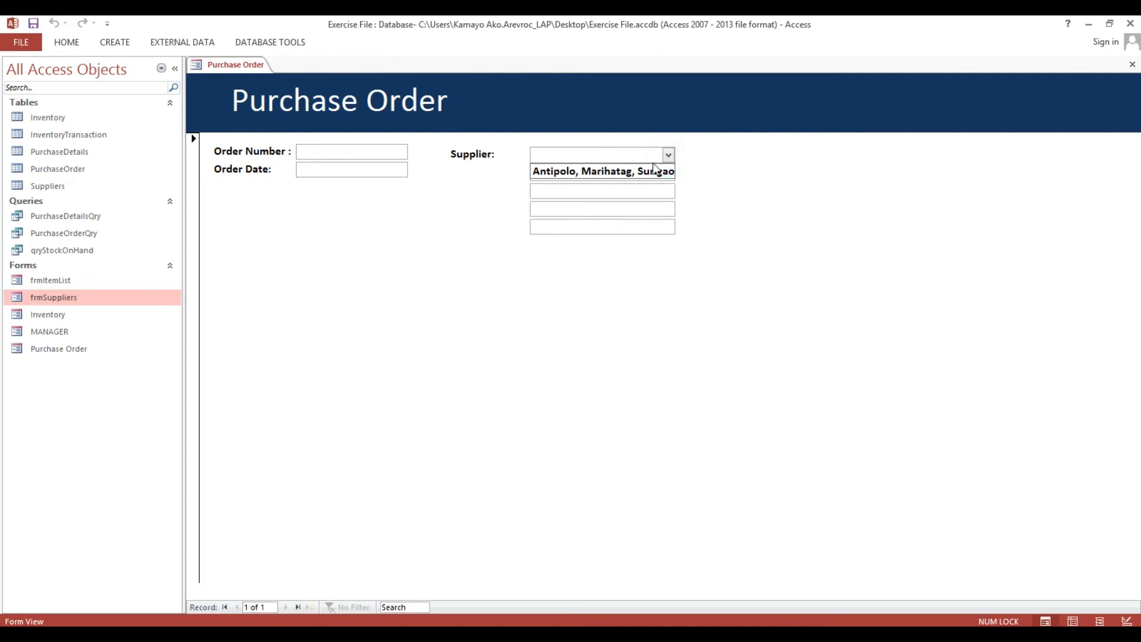
{"action": "right_click", "coordinate": [716, 160]}
{"action": "left_click", "coordinate": [763, 204]}
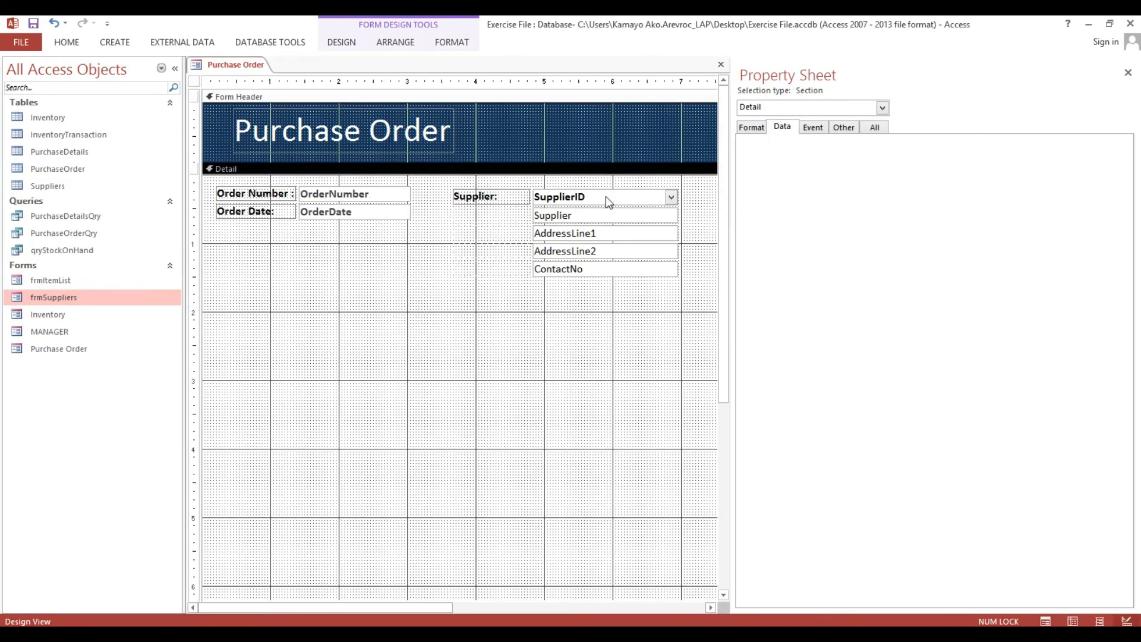
{"action": "left_click", "coordinate": [605, 196]}
{"action": "left_click", "coordinate": [876, 153]}
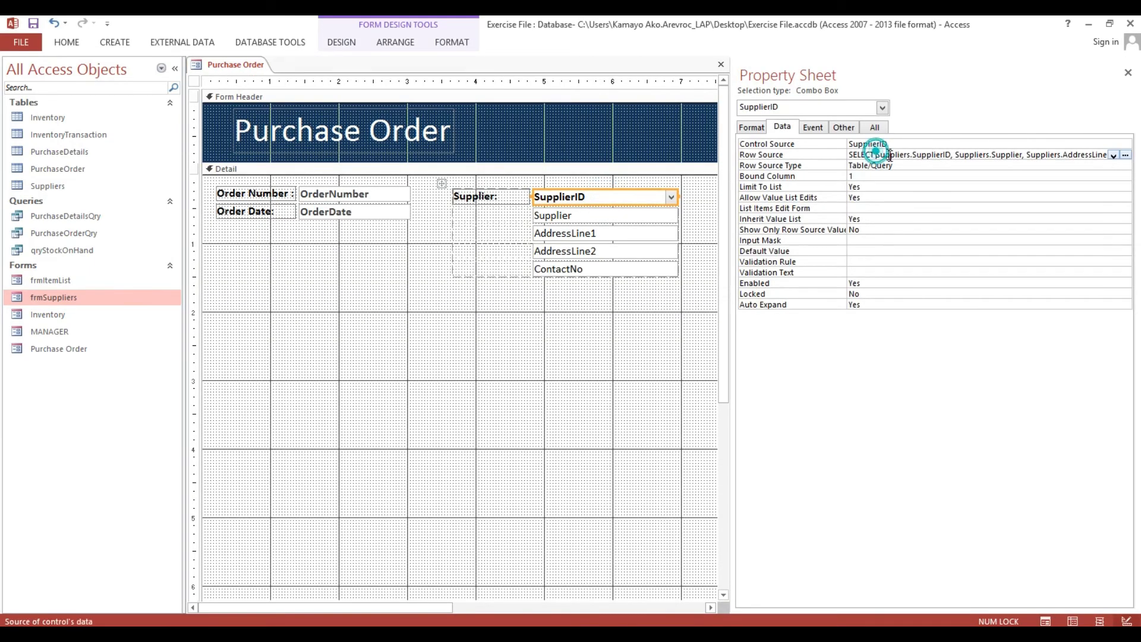
Remove AddressLine1, AddressLine2 and ContactNo from the combo's Row Source query.
{"action": "left_click", "coordinate": [1125, 156]}
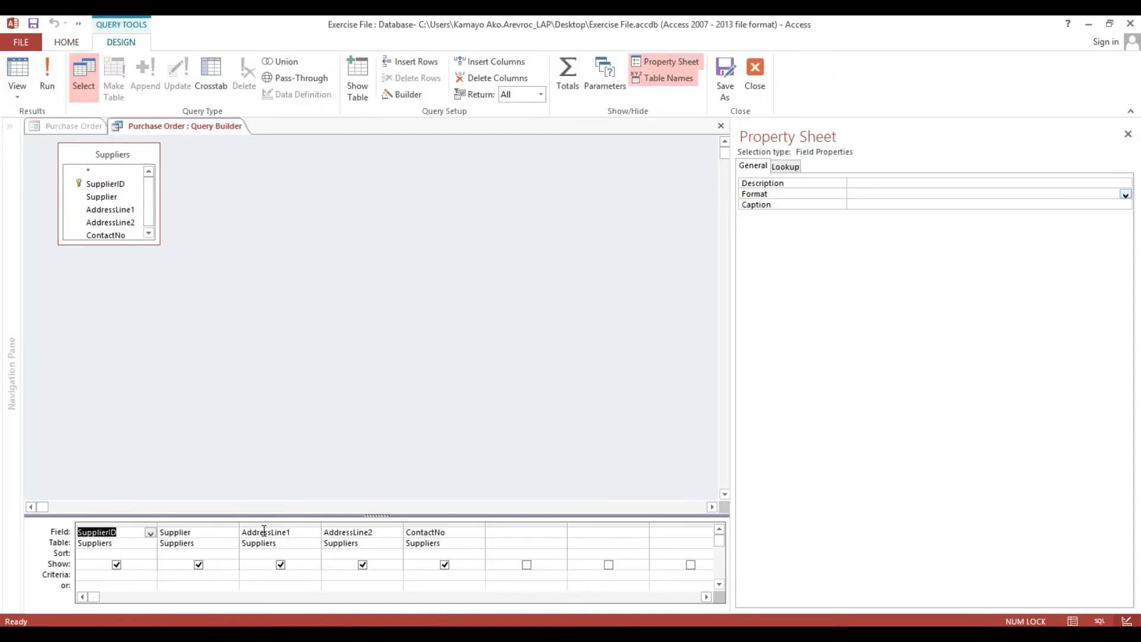
{"action": "left_click_drag", "start_coordinate": [267, 523], "coordinate": [422, 525]}
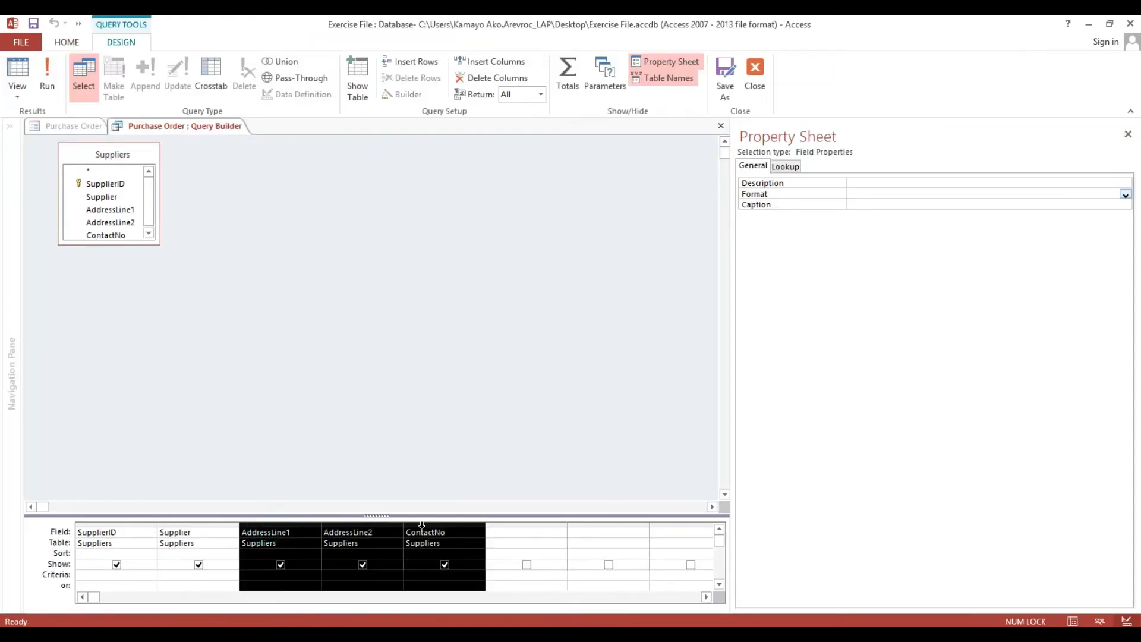
{"action": "right_click", "coordinate": [423, 526]}
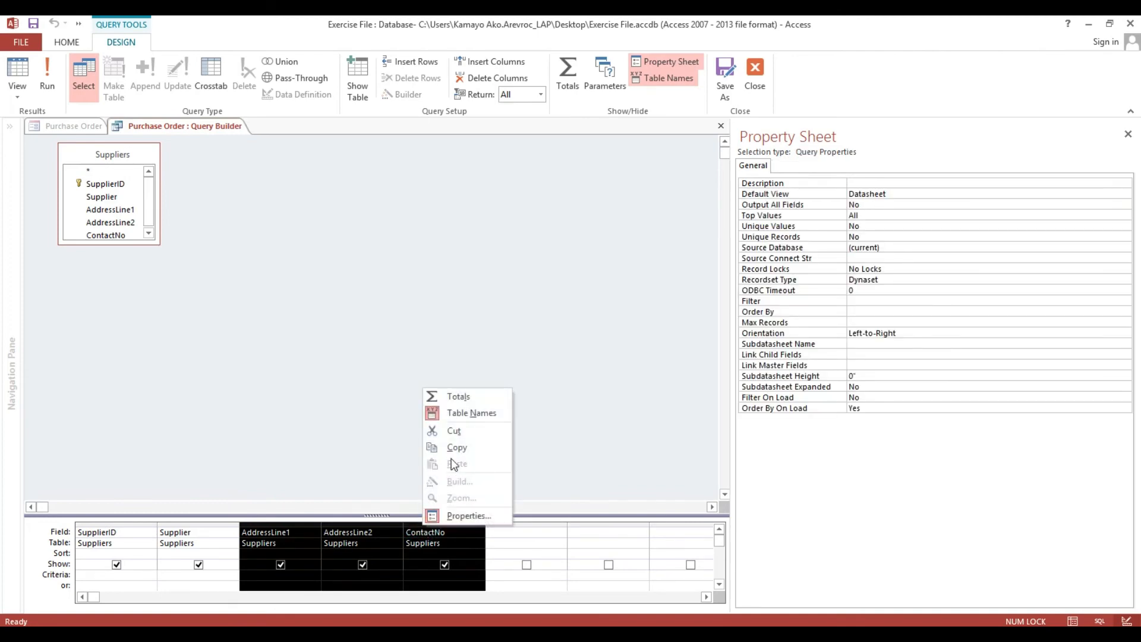
{"action": "left_click", "coordinate": [453, 431]}
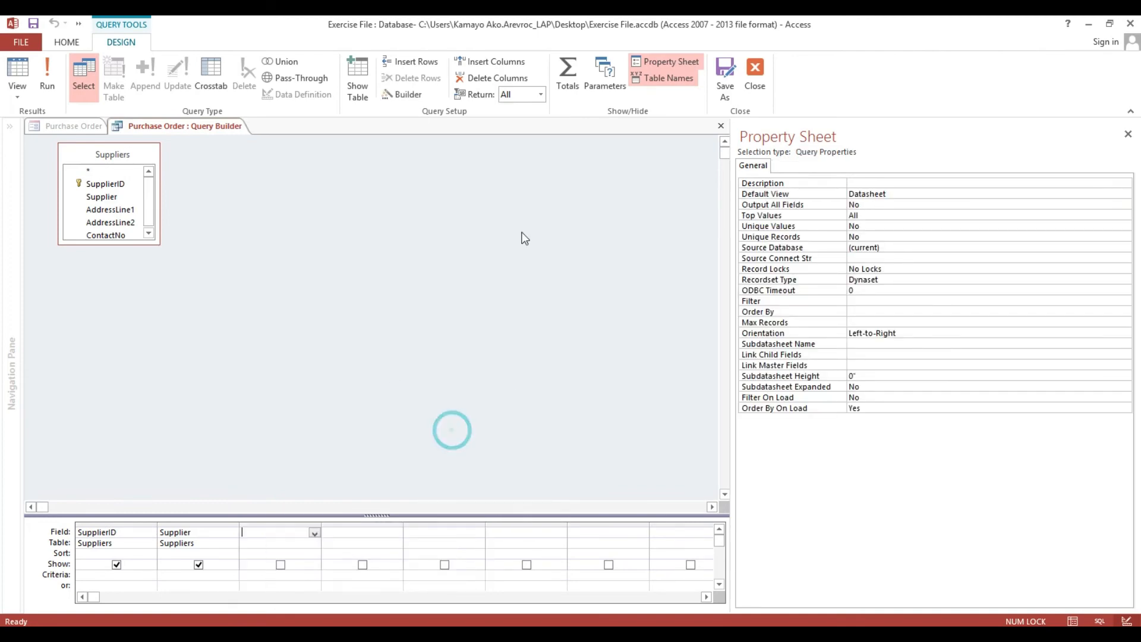
{"action": "left_click", "coordinate": [757, 71]}
{"action": "left_click", "coordinate": [517, 383]}
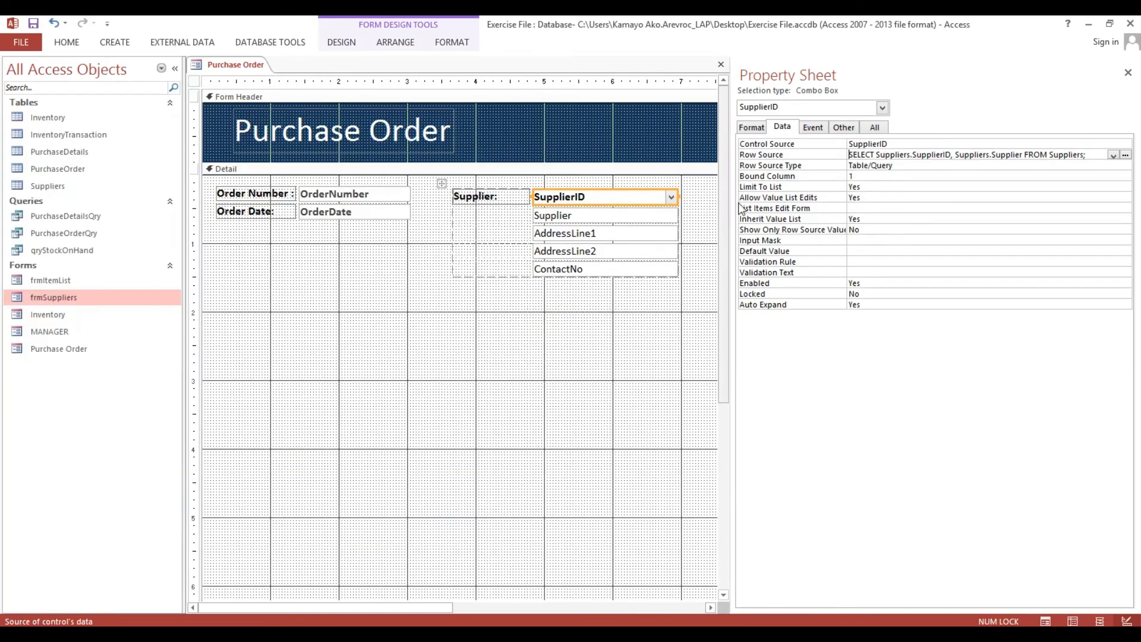
Set the combo box's Column Widths to 0";3.15".
{"action": "left_click", "coordinate": [752, 128]}
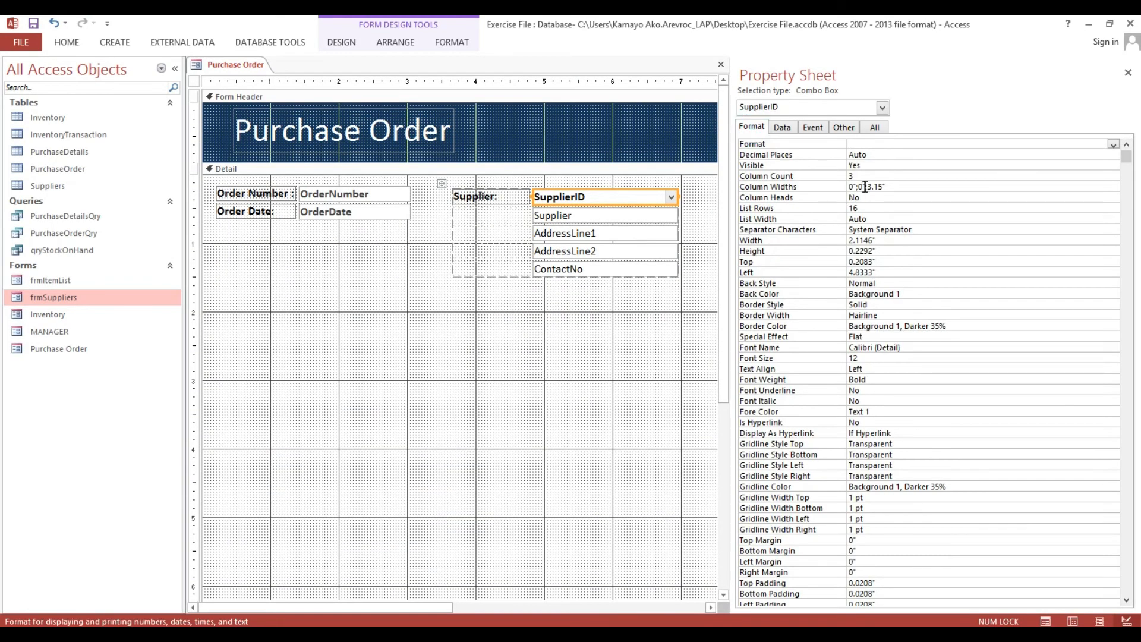
{"action": "left_click_drag", "start_coordinate": [887, 186], "coordinate": [864, 186]}
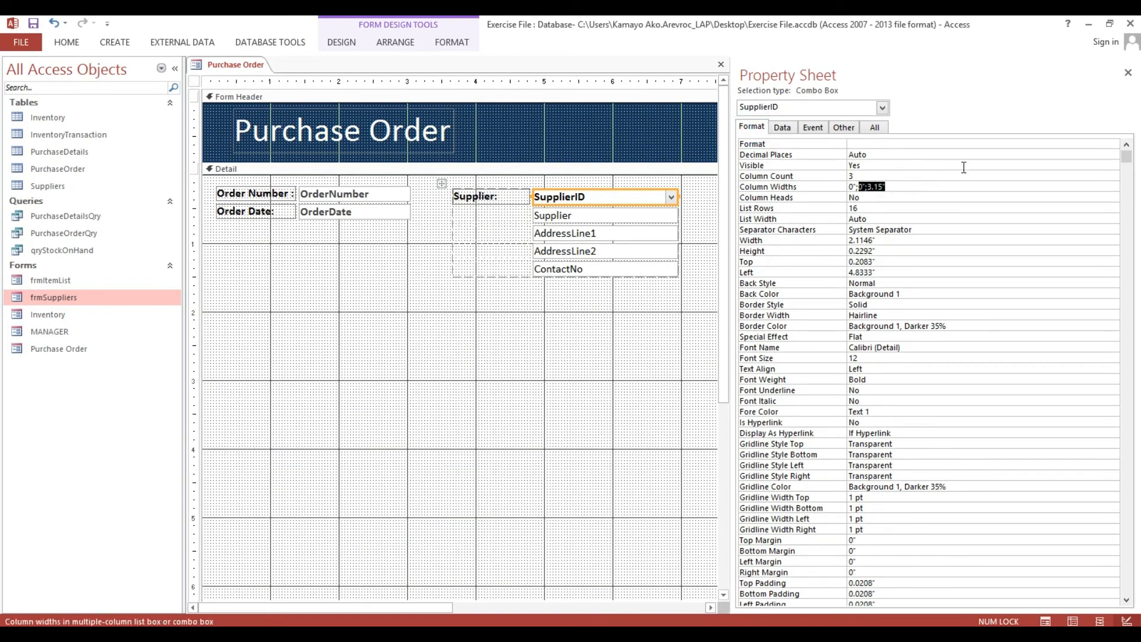
{"action": "type", "text": "3.15"}
{"action": "key", "text": "Return"}
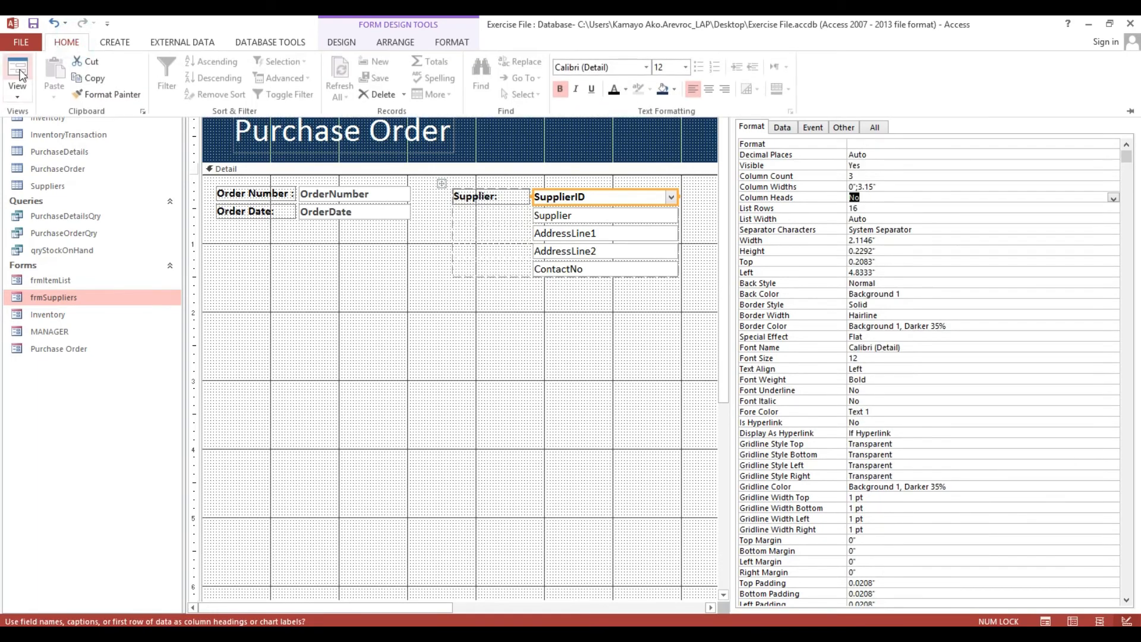
In Form View pick a supplier to fill its details, then go back, dismissing the missing order number warning.
{"action": "left_click", "coordinate": [18, 68]}
{"action": "left_click", "coordinate": [670, 155]}
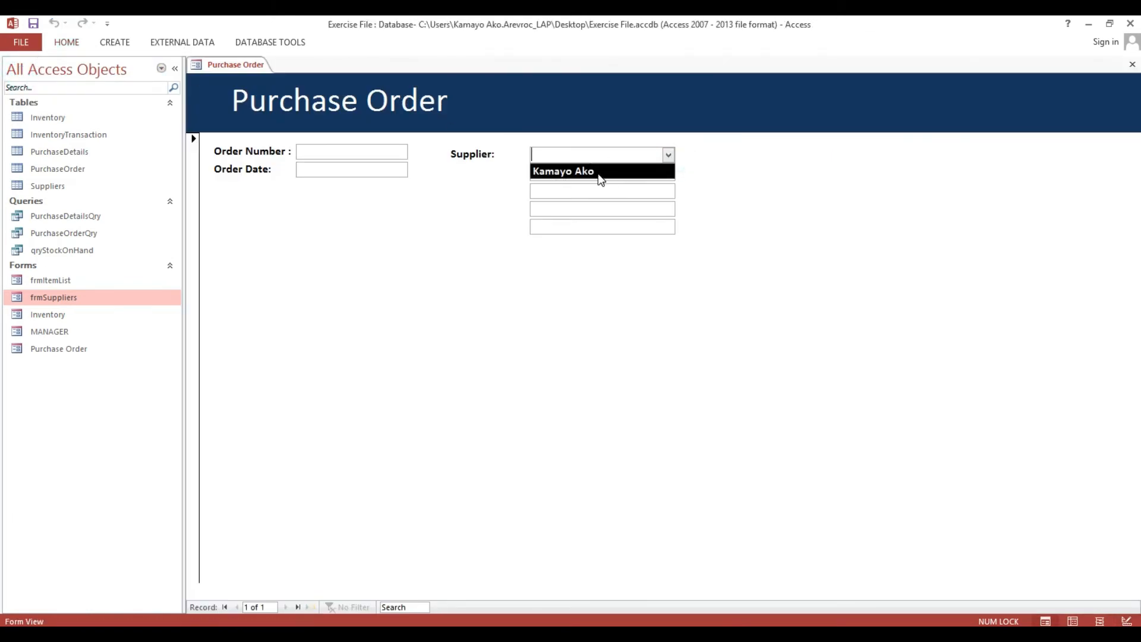
{"action": "left_click", "coordinate": [601, 172]}
{"action": "right_click", "coordinate": [735, 150]}
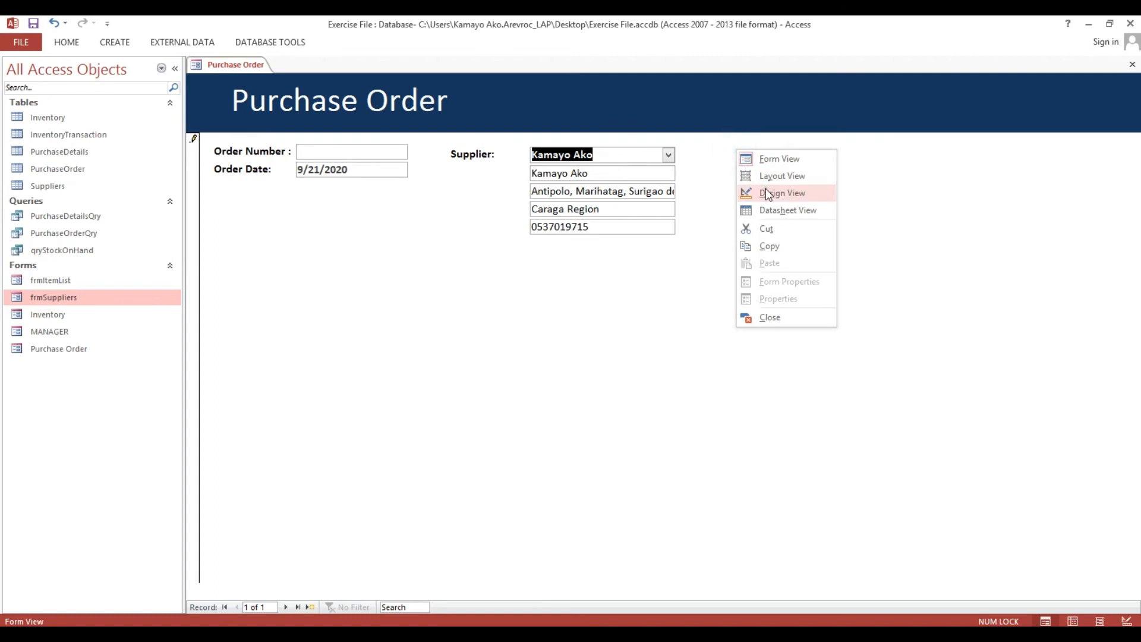
{"action": "left_click", "coordinate": [767, 193]}
{"action": "left_click", "coordinate": [625, 372]}
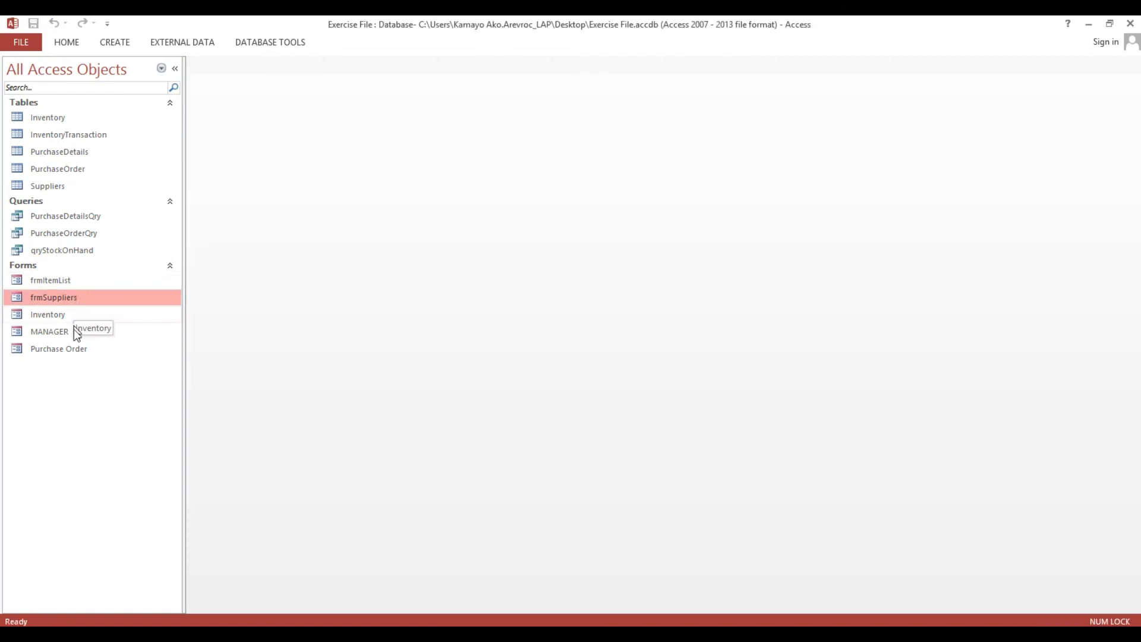
Reopen the Purchase Order form in Design View from the navigation pane.
{"action": "left_click", "coordinate": [73, 352]}
{"action": "right_click", "coordinate": [74, 351]}
{"action": "left_click", "coordinate": [116, 394]}
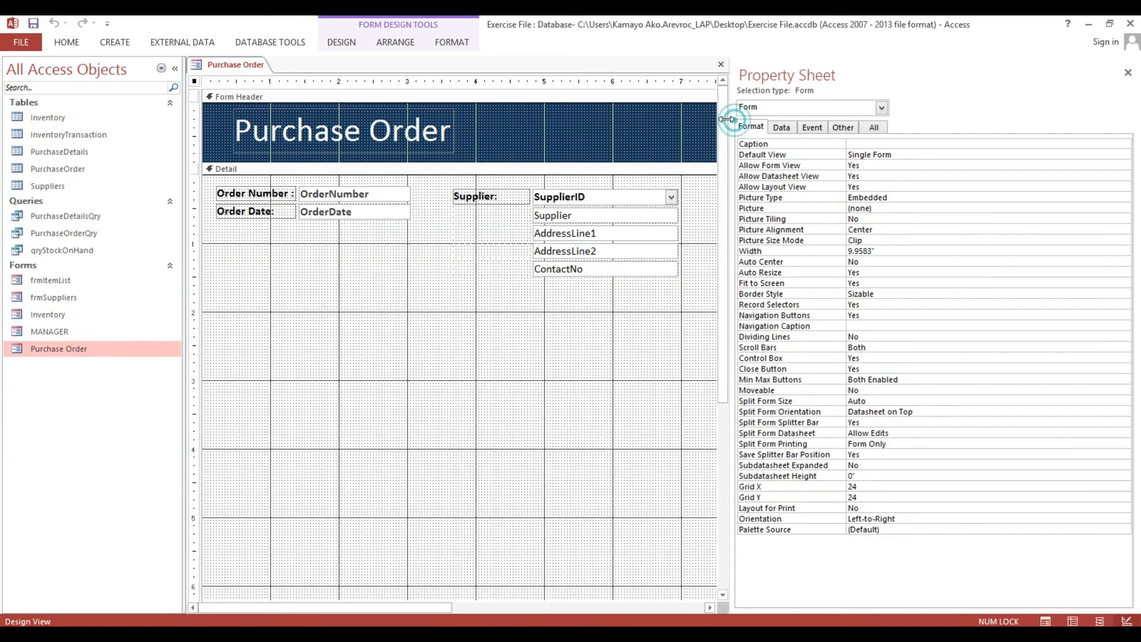
Set the OrderNumber box to Enabled No and Locked Yes.
{"action": "left_click_drag", "start_coordinate": [717, 128], "coordinate": [693, 127]}
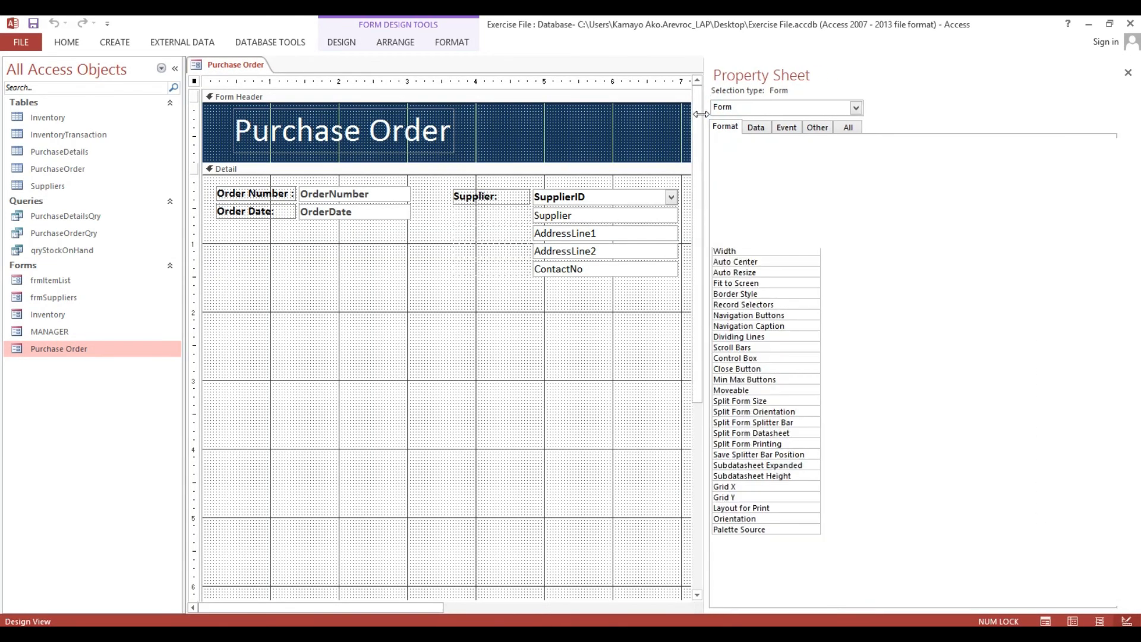
{"action": "left_click", "coordinate": [743, 128]}
{"action": "left_click", "coordinate": [773, 128]}
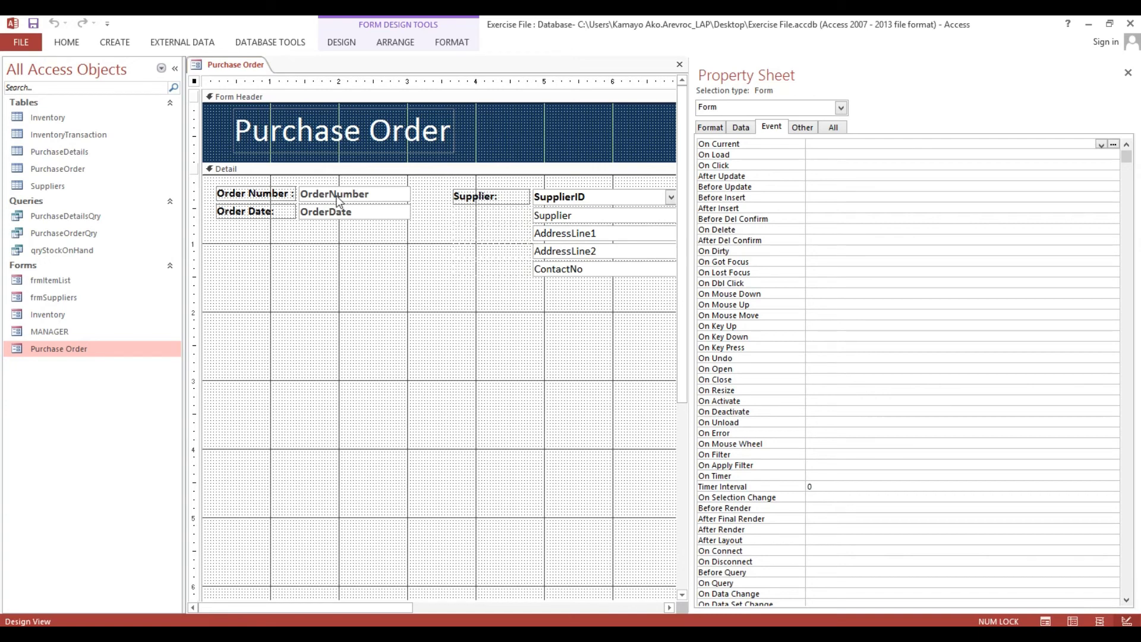
{"action": "left_click", "coordinate": [337, 198]}
{"action": "left_click", "coordinate": [741, 128]}
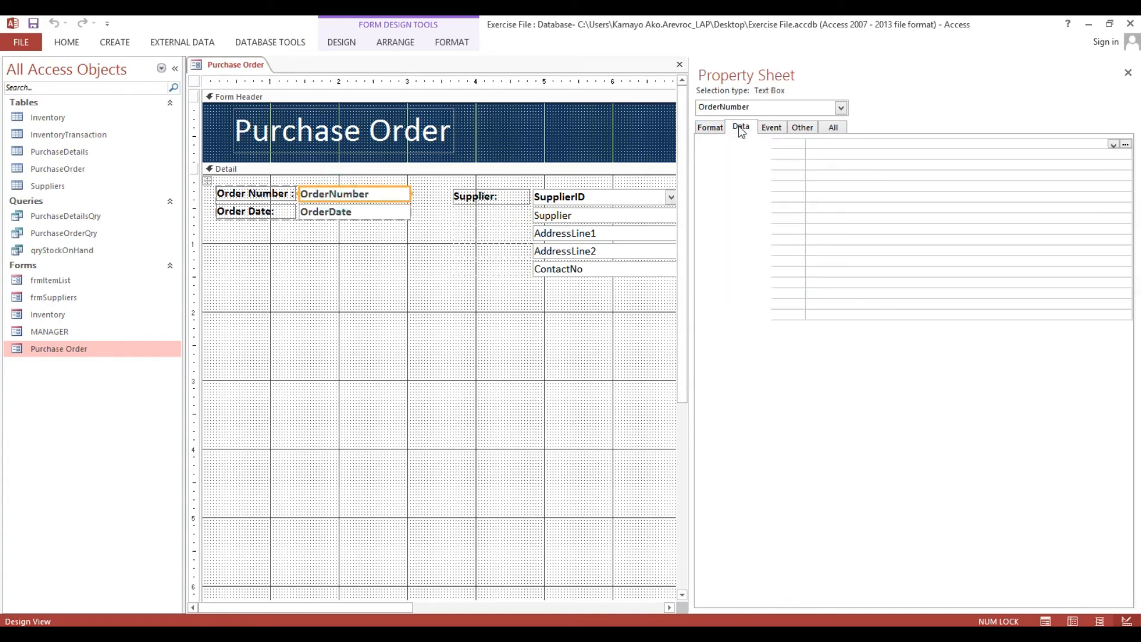
{"action": "double_click", "coordinate": [823, 219]}
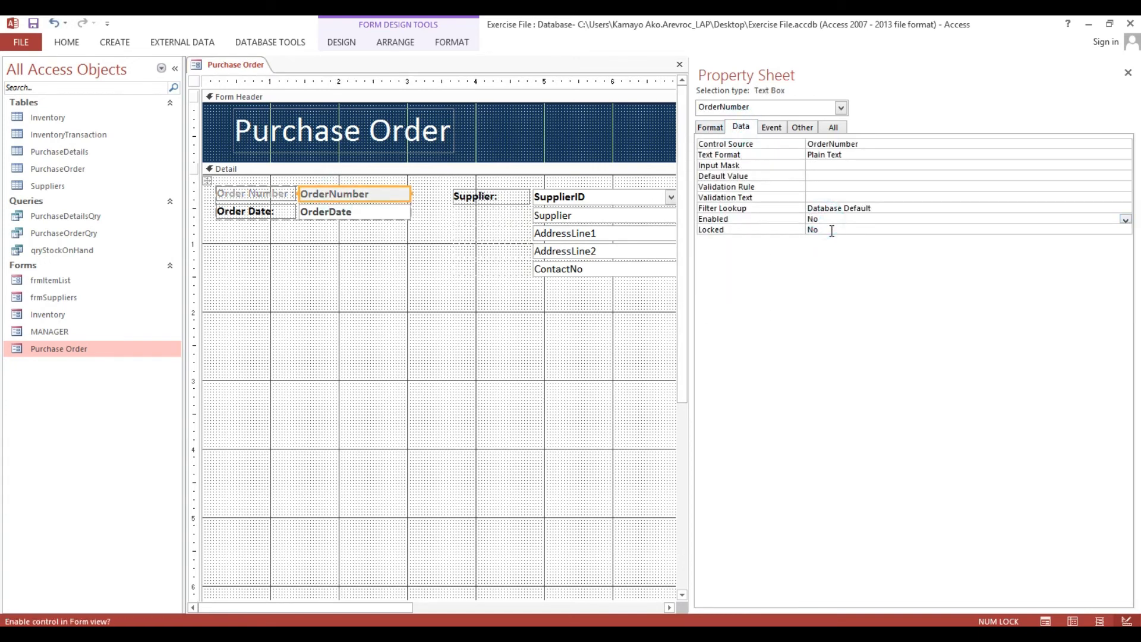
{"action": "double_click", "coordinate": [829, 229]}
Disable and lock the Supplier, AddressLine1, AddressLine2 and ContactNo boxes.
{"action": "left_click_drag", "start_coordinate": [565, 321], "coordinate": [583, 215]}
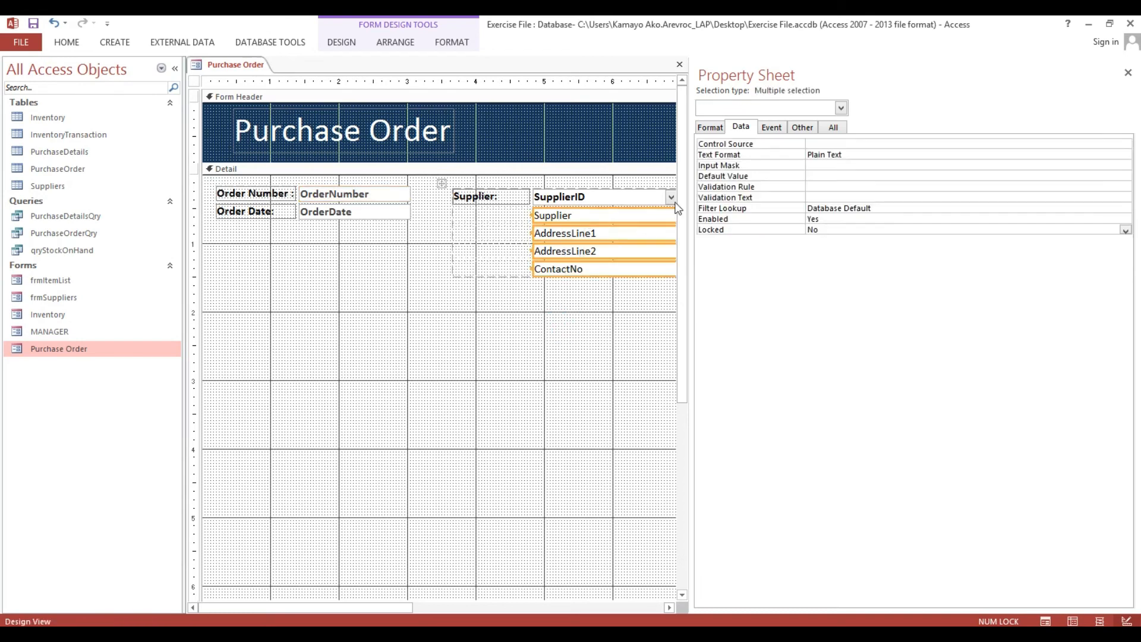
{"action": "double_click", "coordinate": [821, 219]}
{"action": "double_click", "coordinate": [831, 229]}
{"action": "left_click", "coordinate": [542, 353]}
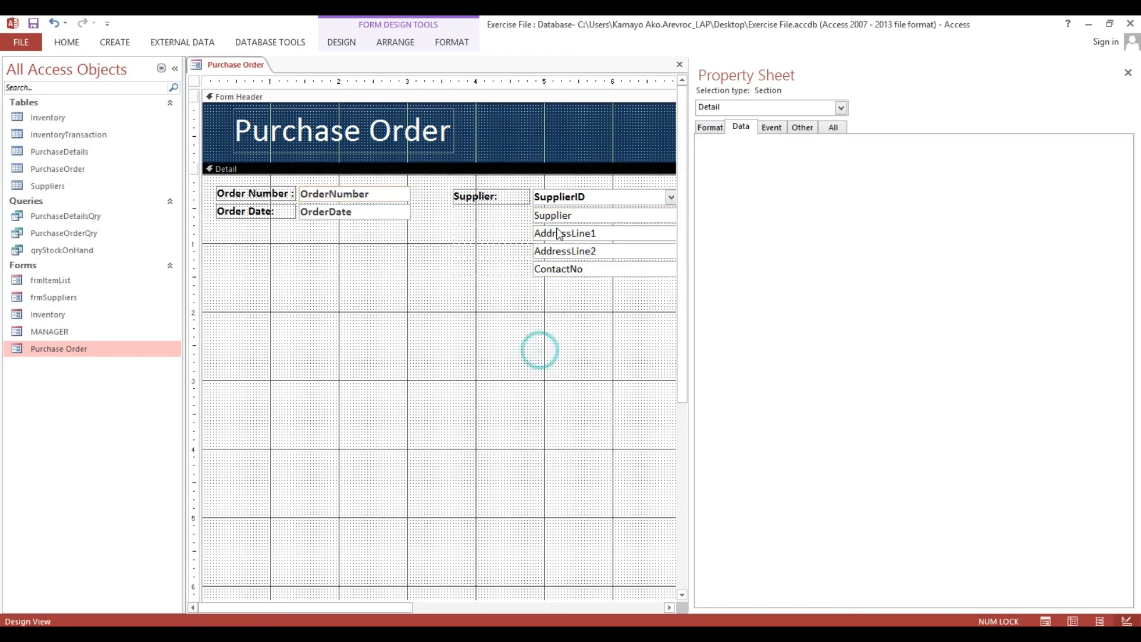
{"action": "left_click", "coordinate": [571, 197]}
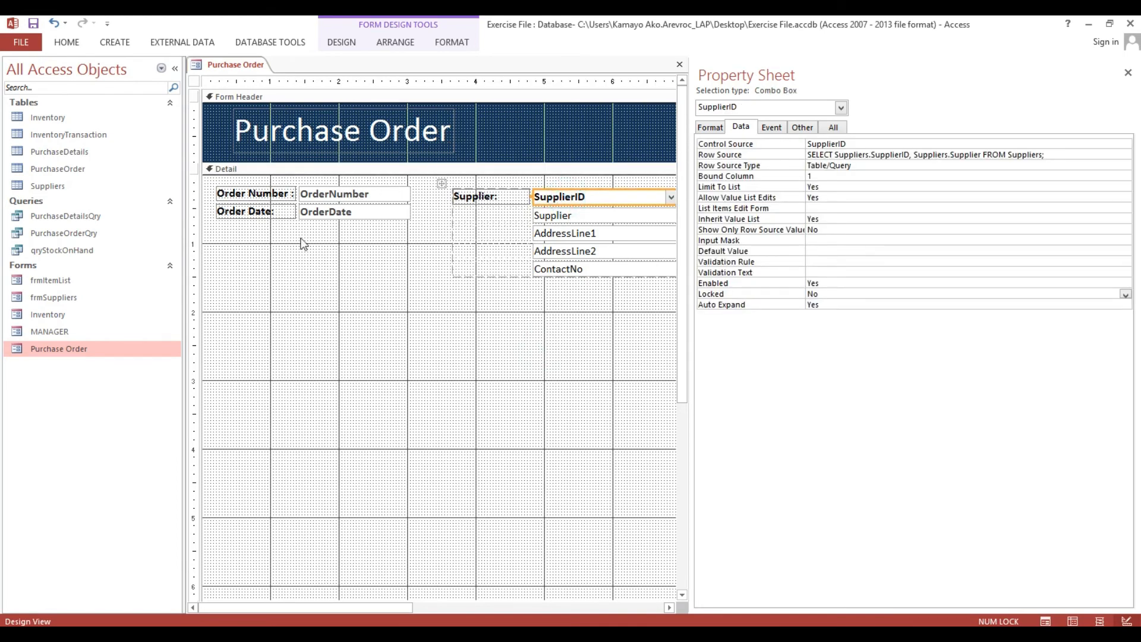
Set the form's After Insert event to [Event Procedure] and add Option Explicit to its code module.
{"action": "left_click", "coordinate": [195, 82]}
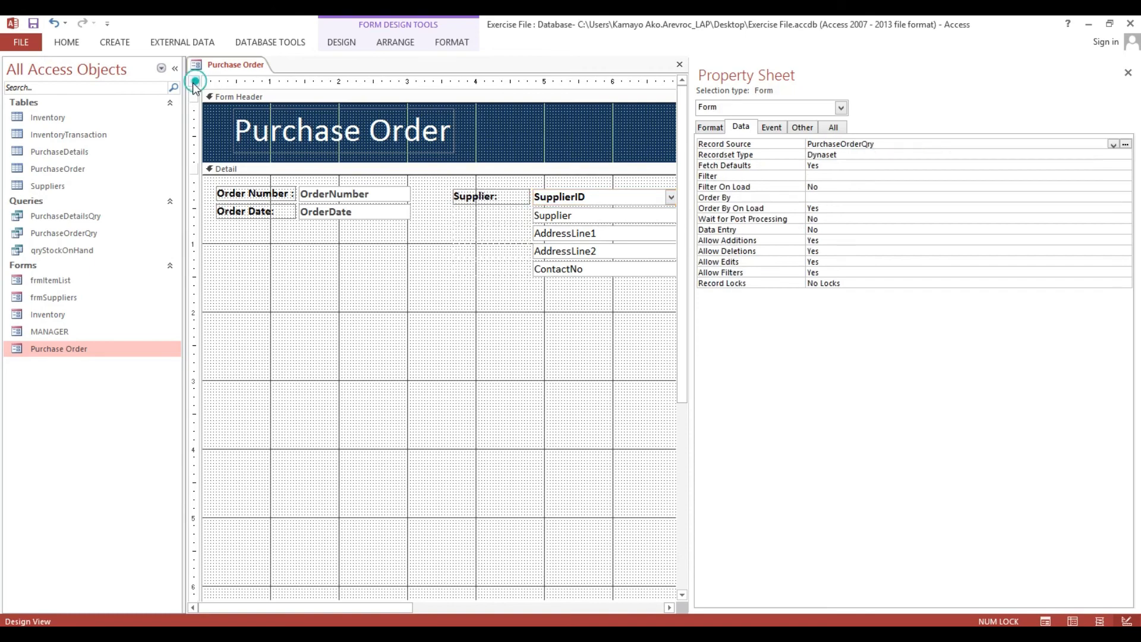
{"action": "left_click", "coordinate": [765, 130]}
{"action": "left_click", "coordinate": [1094, 208]}
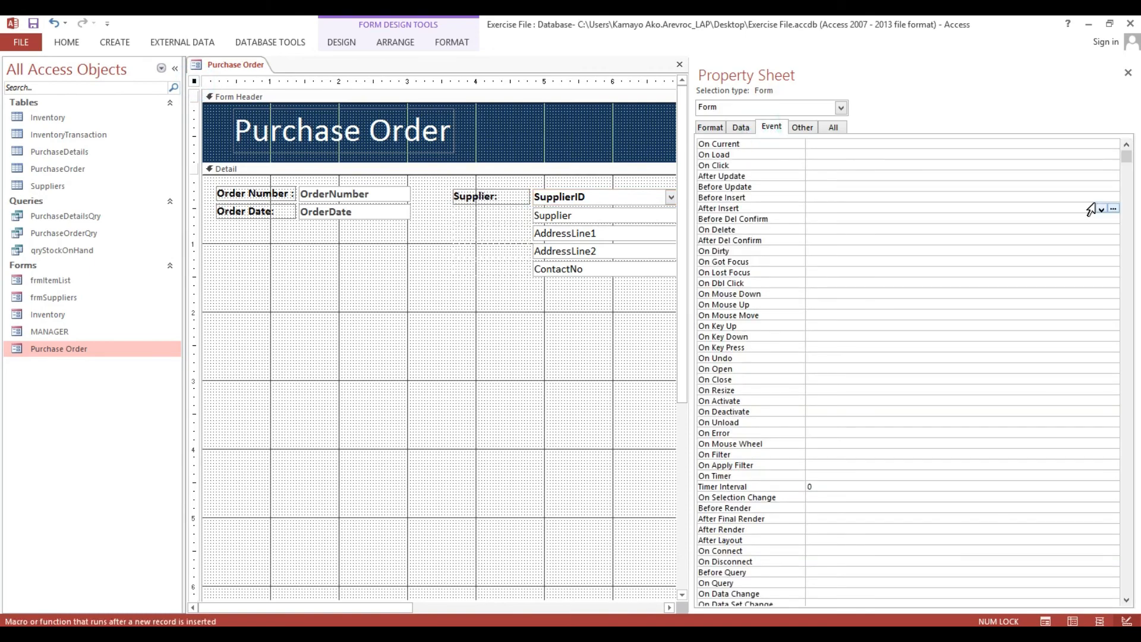
{"action": "left_click", "coordinate": [1097, 208]}
{"action": "left_click", "coordinate": [1097, 218]}
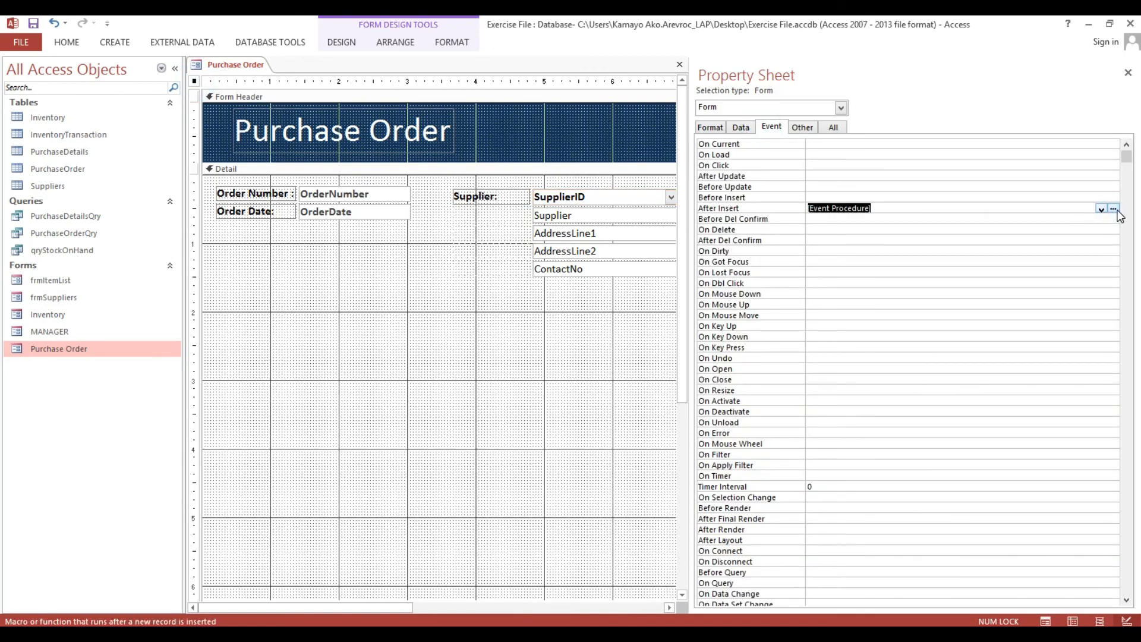
{"action": "left_click", "coordinate": [1113, 208]}
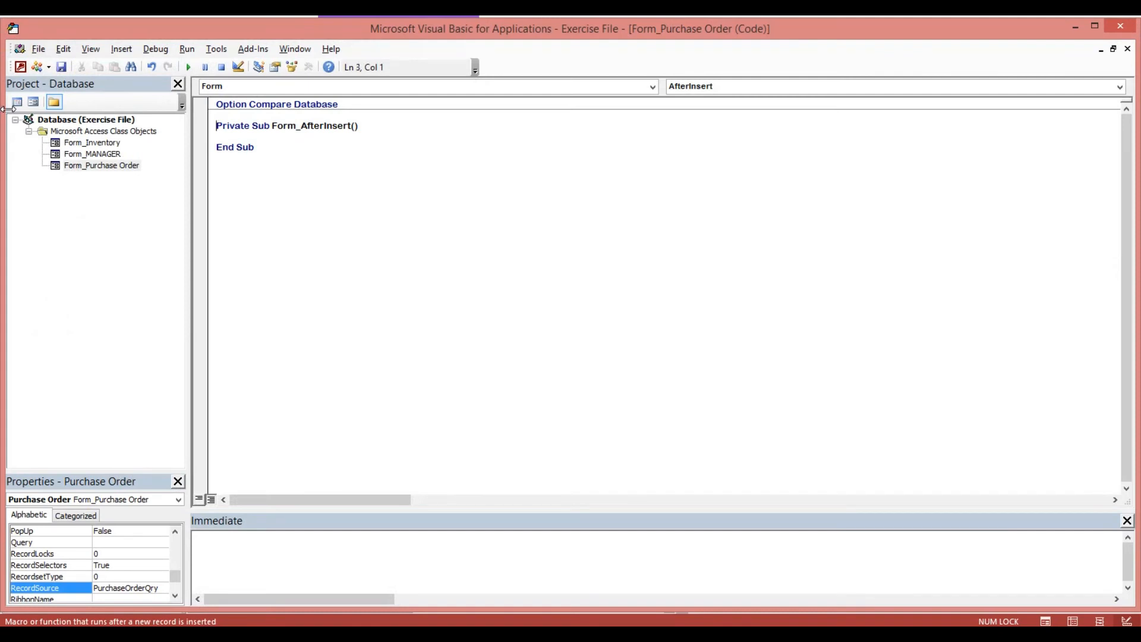
{"action": "type", "text": "Option Explicit"}
{"action": "key", "text": "Return"}
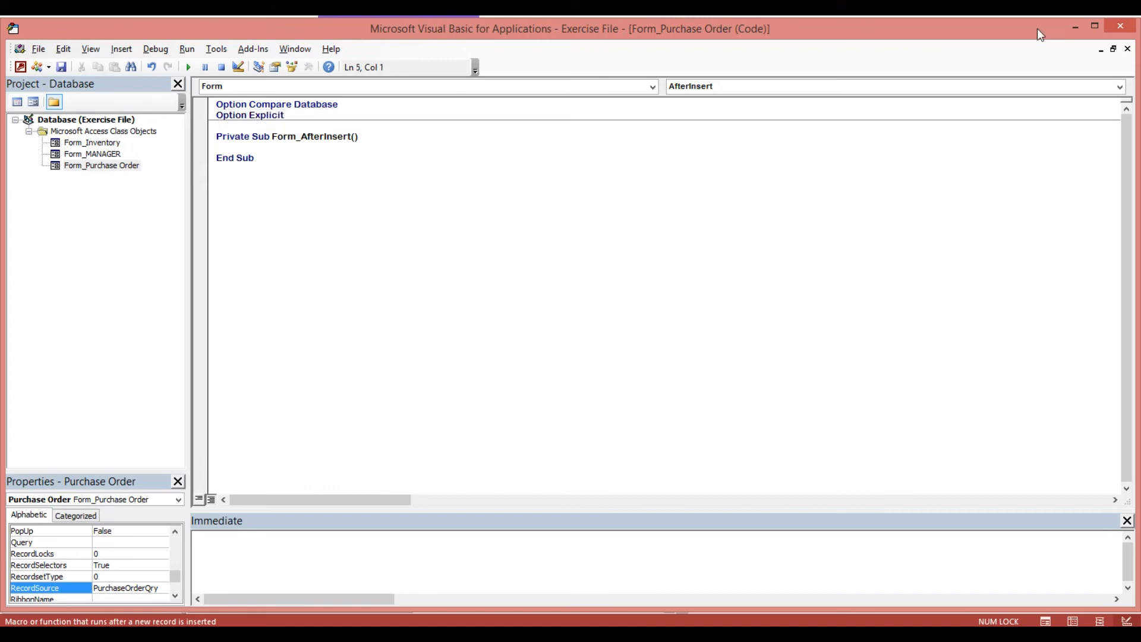
{"action": "left_click", "coordinate": [1127, 26]}
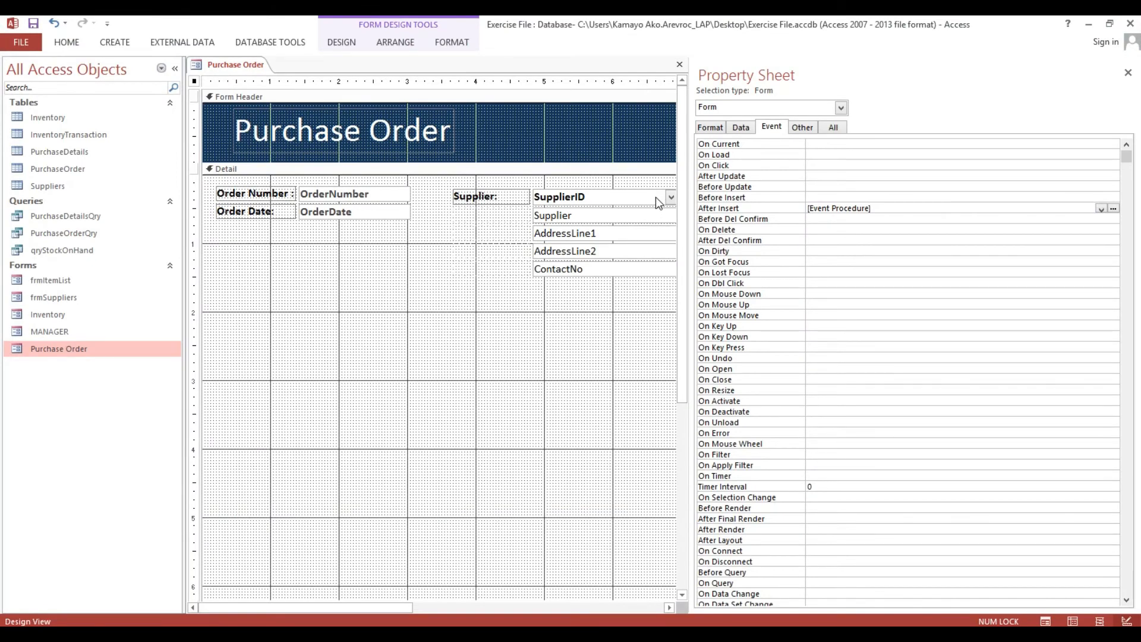
Test the Purchase Order form in Form View by choosing a supplier, then close the form.
{"action": "left_click", "coordinate": [370, 200]}
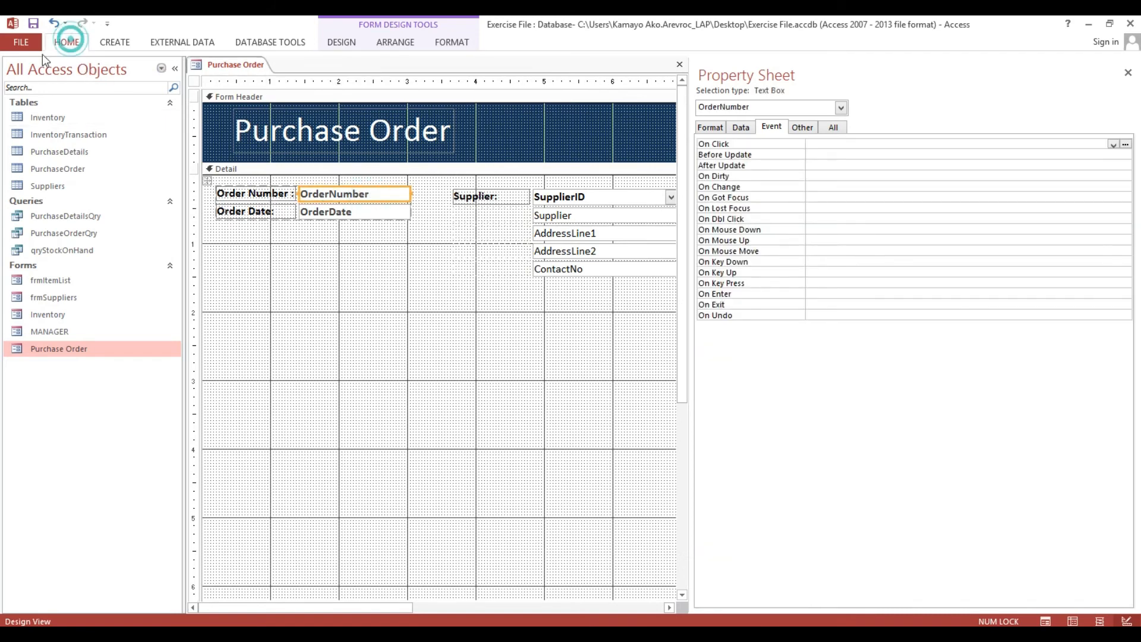
{"action": "left_click", "coordinate": [67, 42]}
{"action": "left_click", "coordinate": [16, 66]}
{"action": "left_click", "coordinate": [672, 155]}
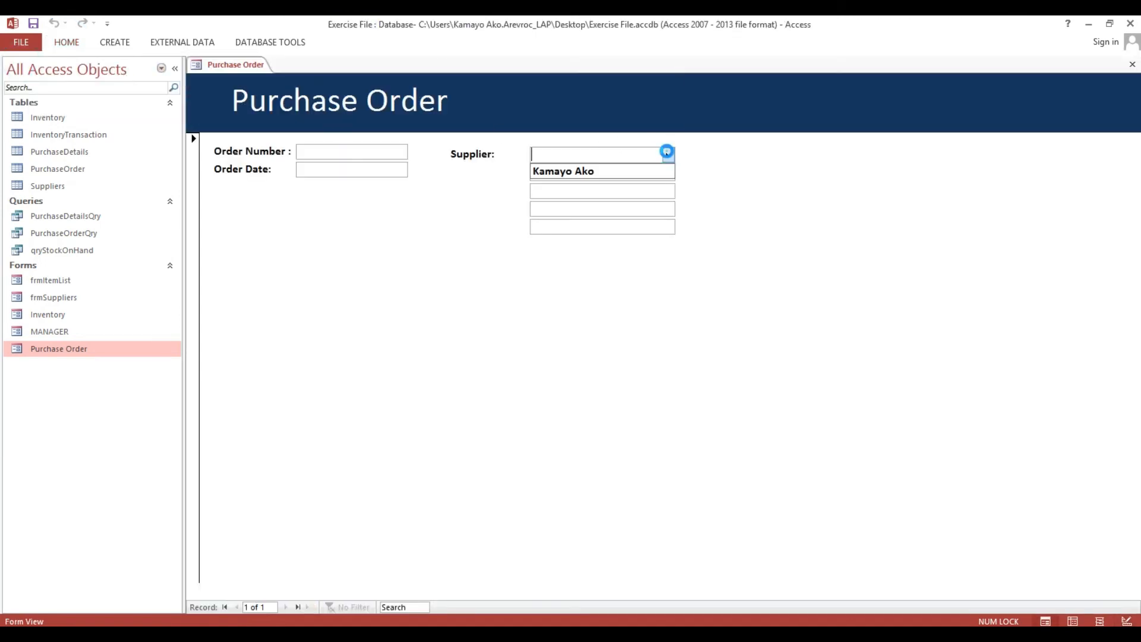
{"action": "left_click", "coordinate": [647, 172]}
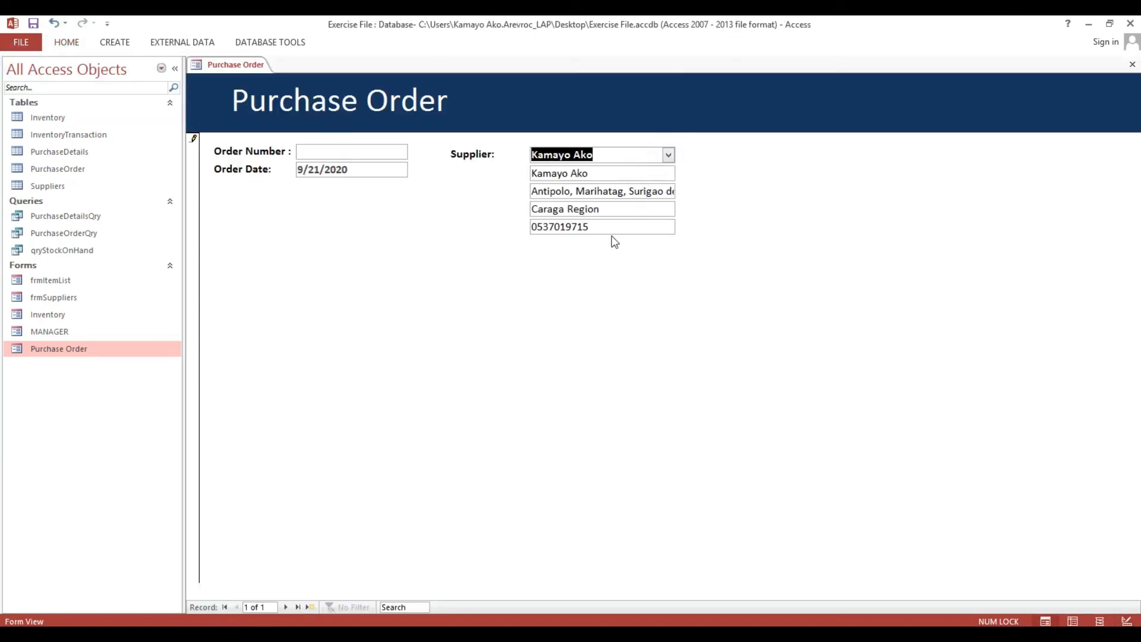
{"action": "left_click", "coordinate": [1132, 66]}
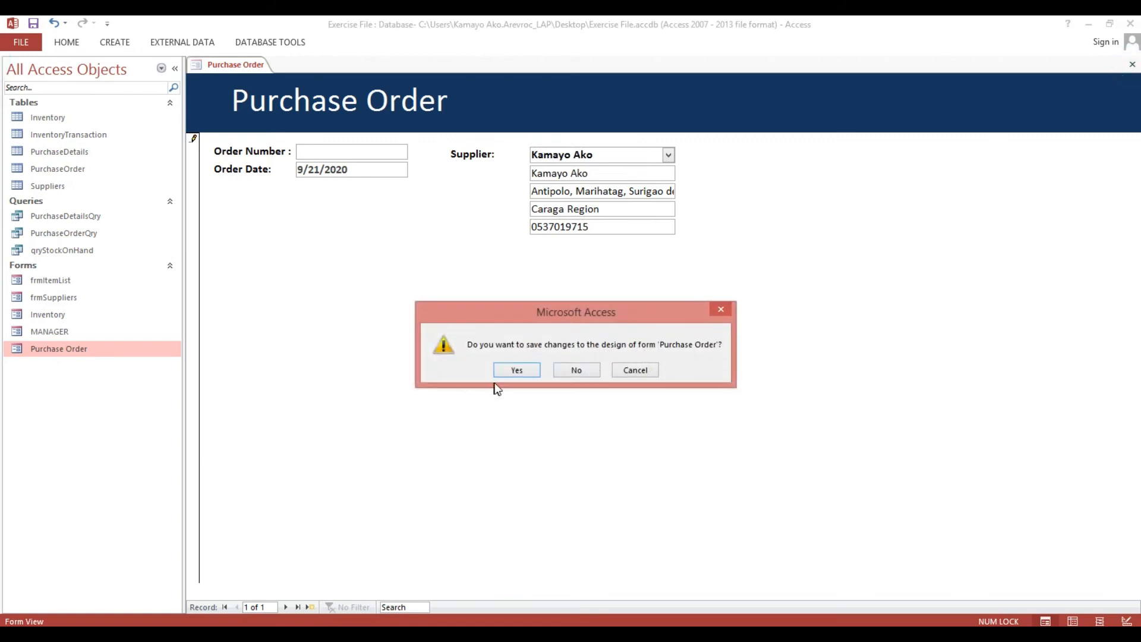
Save the form design, dismiss the missing order number warning, and discard the unsaved record.
{"action": "left_click", "coordinate": [517, 370]}
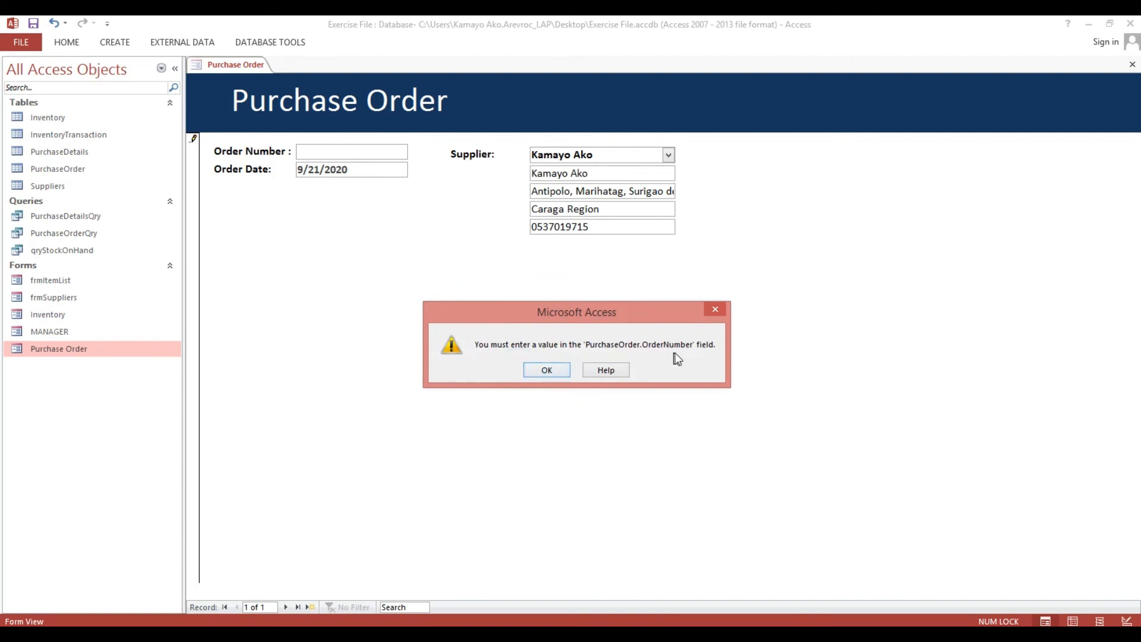
{"action": "left_click", "coordinate": [539, 375]}
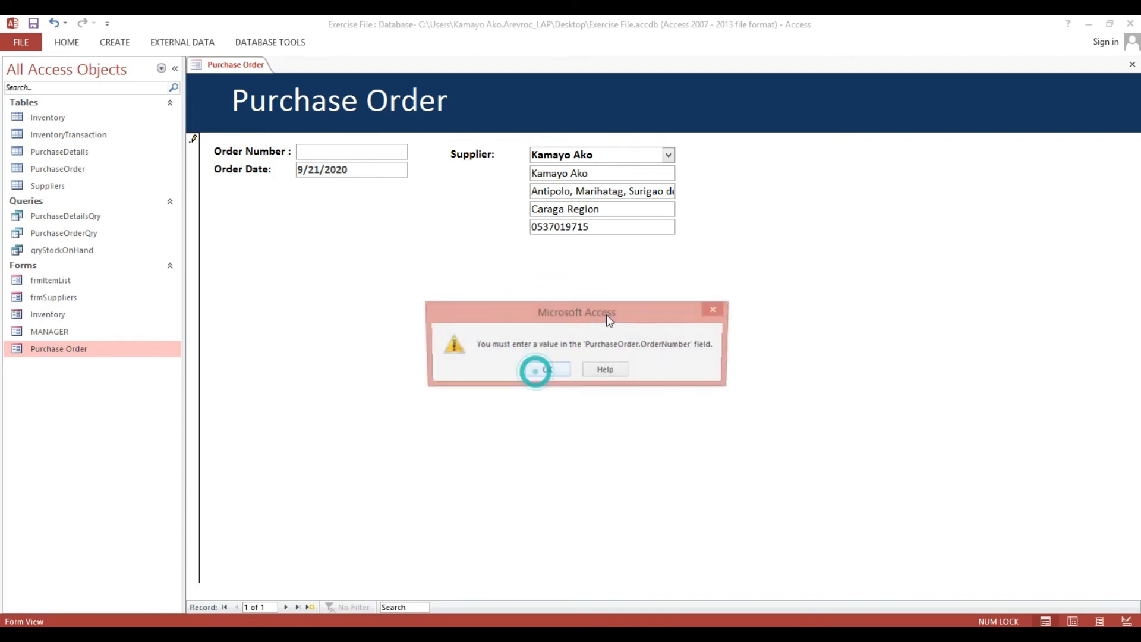
{"action": "left_click", "coordinate": [545, 370]}
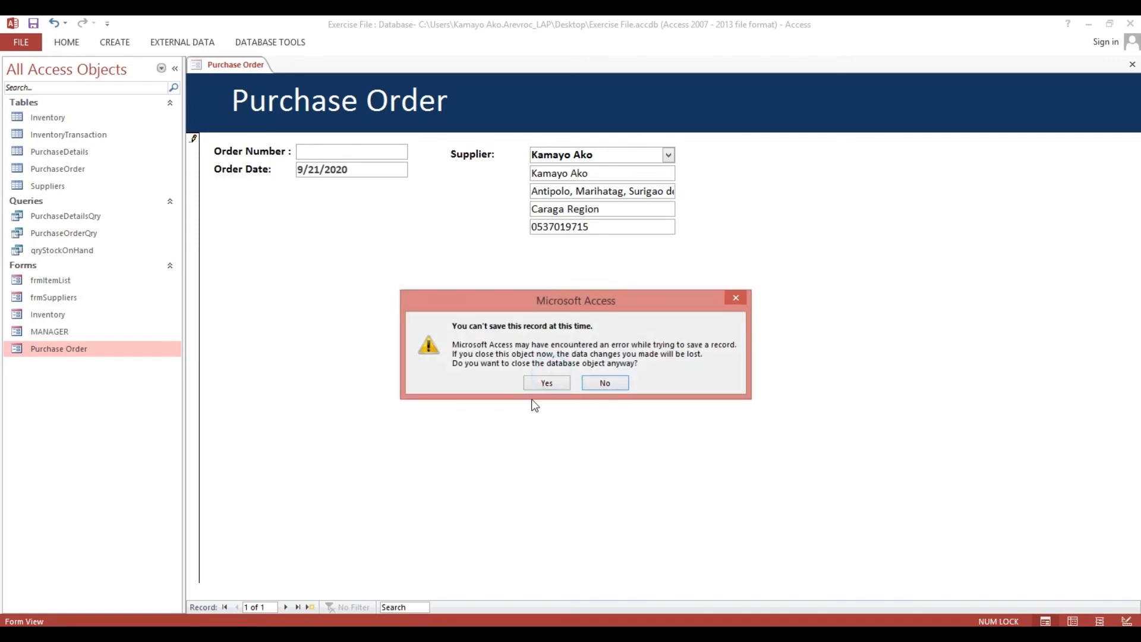
{"action": "left_click", "coordinate": [548, 383]}
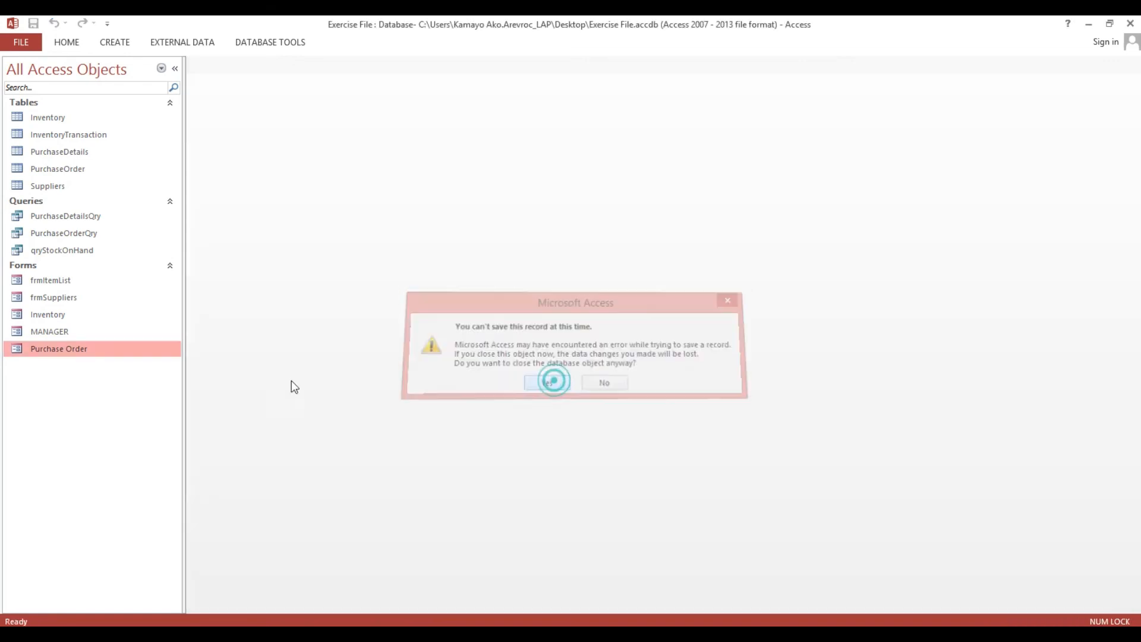
Reopen Purchase Order in Design View and delete the Form_AfterInsert procedure from its code.
{"action": "right_click", "coordinate": [136, 349]}
{"action": "left_click", "coordinate": [166, 392]}
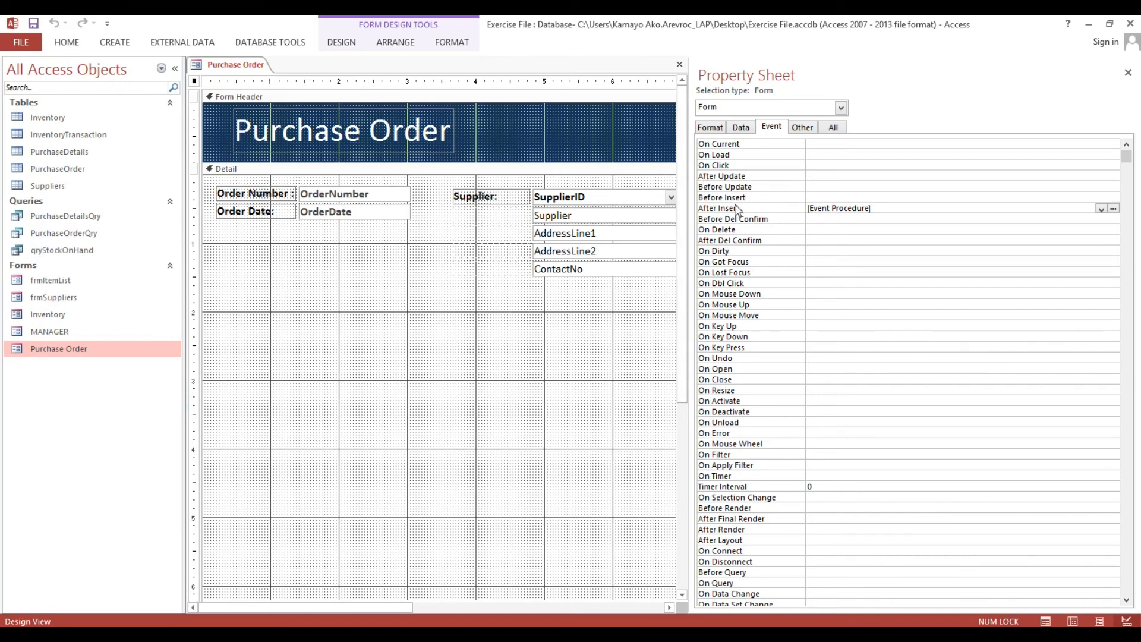
{"action": "left_click", "coordinate": [733, 209]}
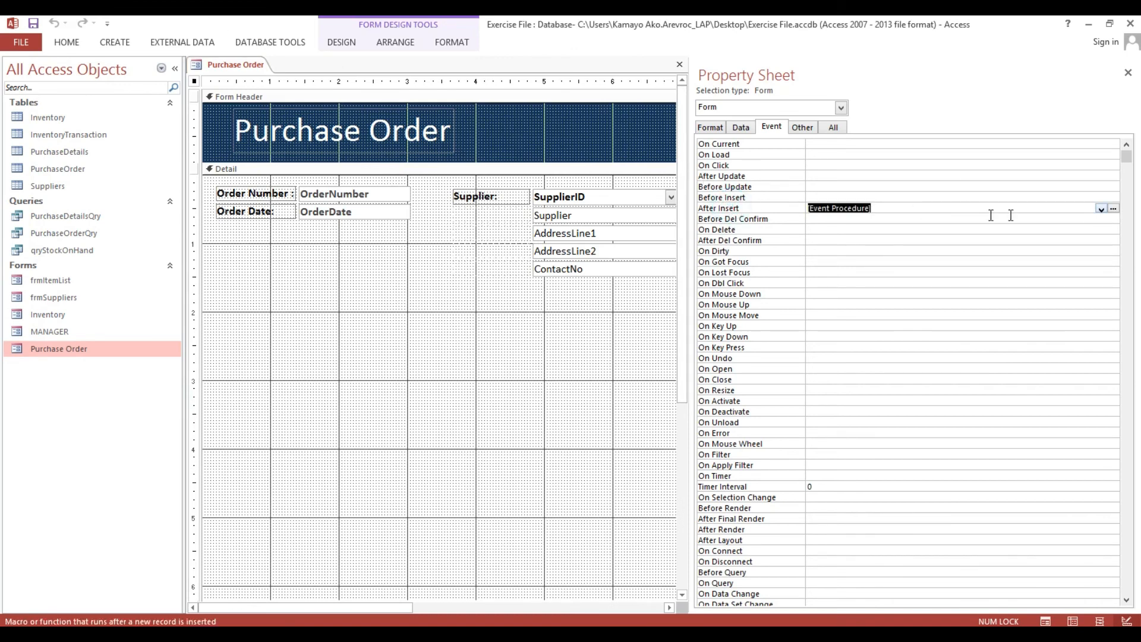
{"action": "left_click", "coordinate": [1113, 209]}
{"action": "left_click_drag", "start_coordinate": [216, 136], "coordinate": [293, 161]}
{"action": "key", "text": "Delete"}
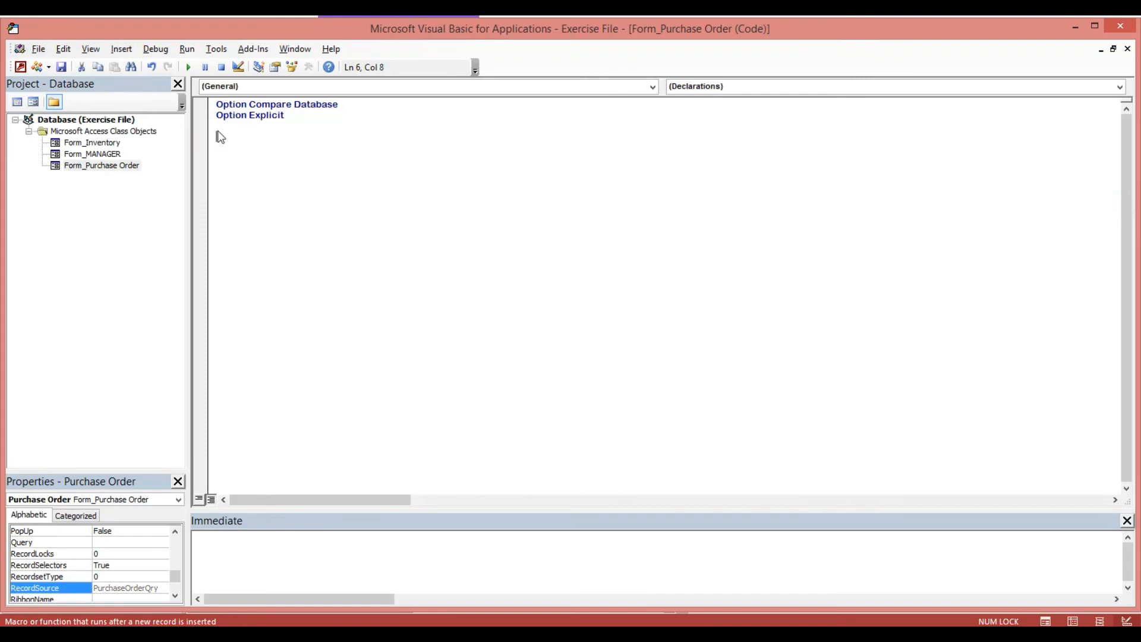
Back in the form design, bring up the Before Insert event choices.
{"action": "left_click", "coordinate": [21, 67]}
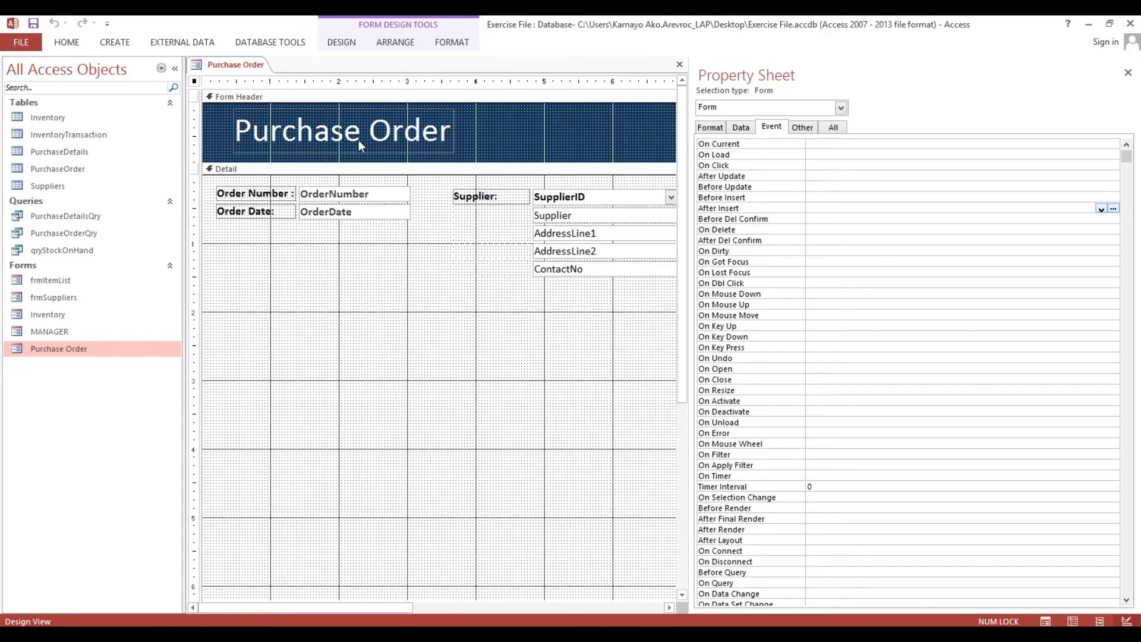
{"action": "left_click", "coordinate": [725, 198]}
{"action": "left_click", "coordinate": [1101, 198]}
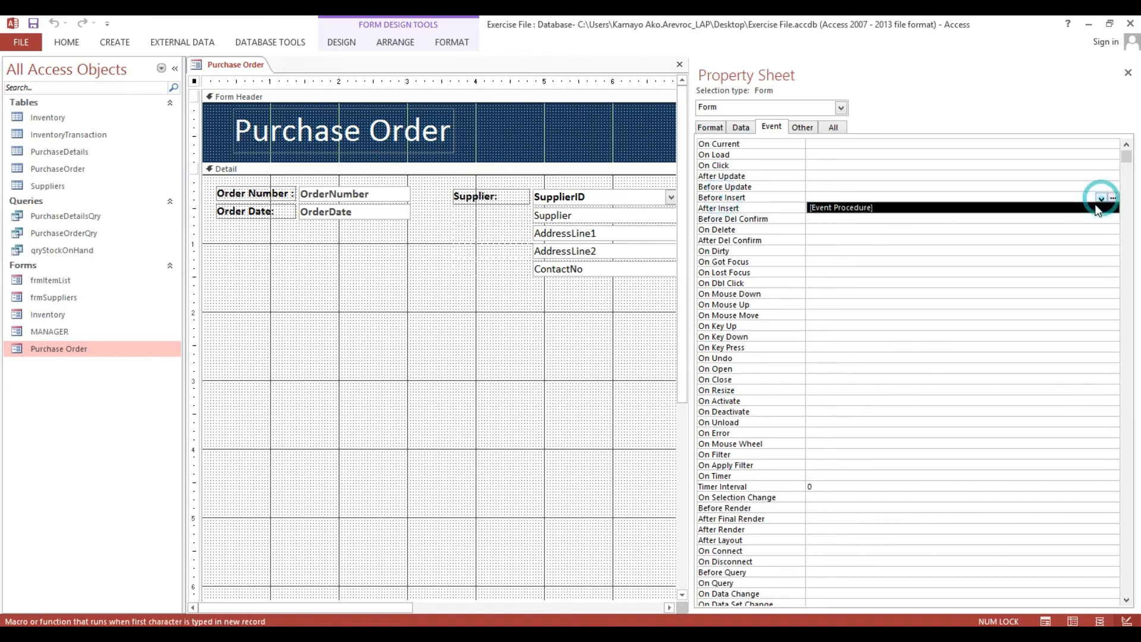
Attach a Before Insert procedure with On Error GoTo Err_Handler and an error message handler ending in Resume Exit_Here.
{"action": "left_click", "coordinate": [1099, 205]}
{"action": "left_click", "coordinate": [1113, 198]}
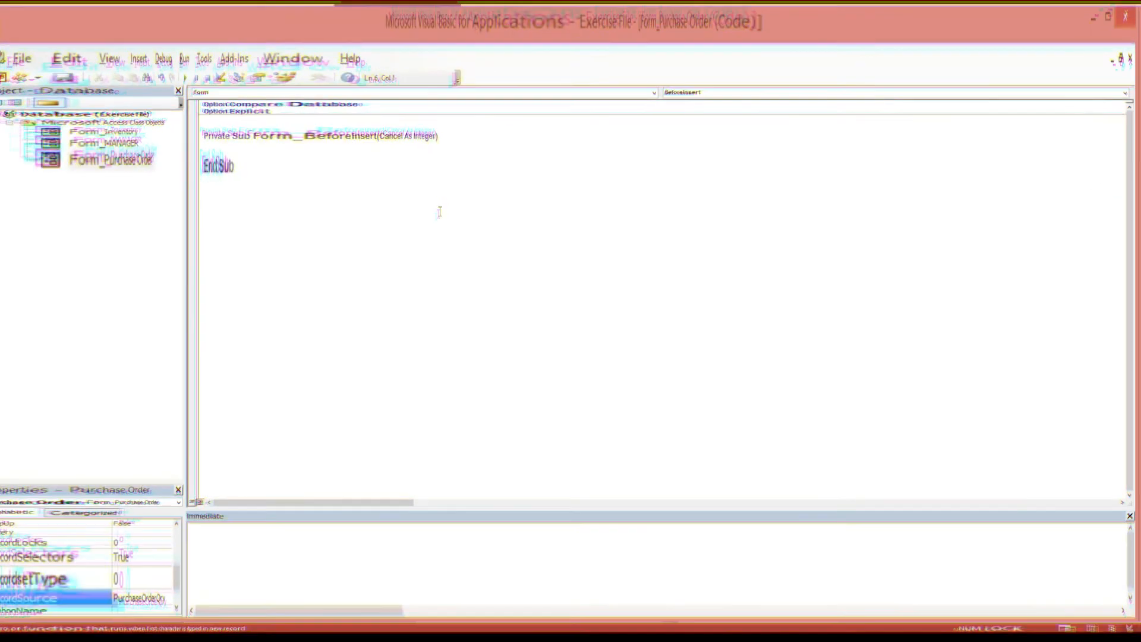
{"action": "type", "text": "On Error Go"}
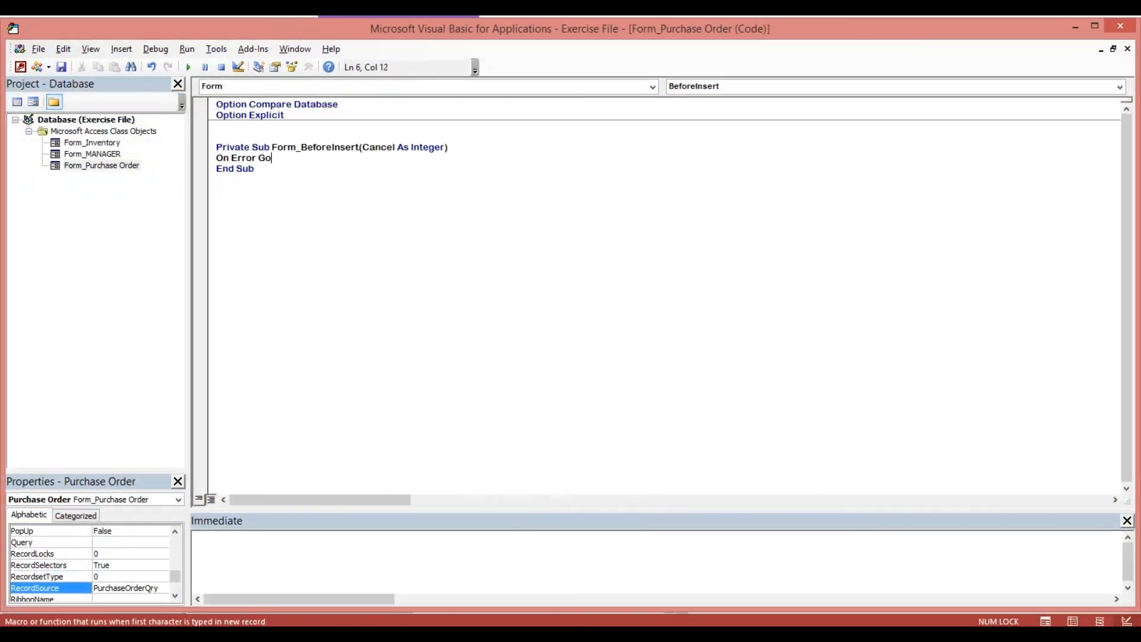
{"action": "type", "text": "To Err_Handler:"}
{"action": "key", "text": "Return"}
{"action": "key", "text": "Return"}
{"action": "key", "text": "Return"}
{"action": "key", "text": "Return"}
{"action": "key", "text": "Return"}
{"action": "key", "text": "Return"}
{"action": "key", "text": "Return"}
{"action": "key", "text": "Return"}
{"action": "key", "text": "Return"}
{"action": "key", "text": "Return"}
{"action": "key", "text": "Return"}
{"action": "key", "text": "Return"}
{"action": "key", "text": "Return"}
{"action": "key", "text": "Return"}
{"action": "key", "text": "Return"}
{"action": "key", "text": "Return"}
{"action": "key", "text": "Return"}
{"action": "key", "text": "Return"}
{"action": "key", "text": "Return"}
{"action": "key", "text": "Return"}
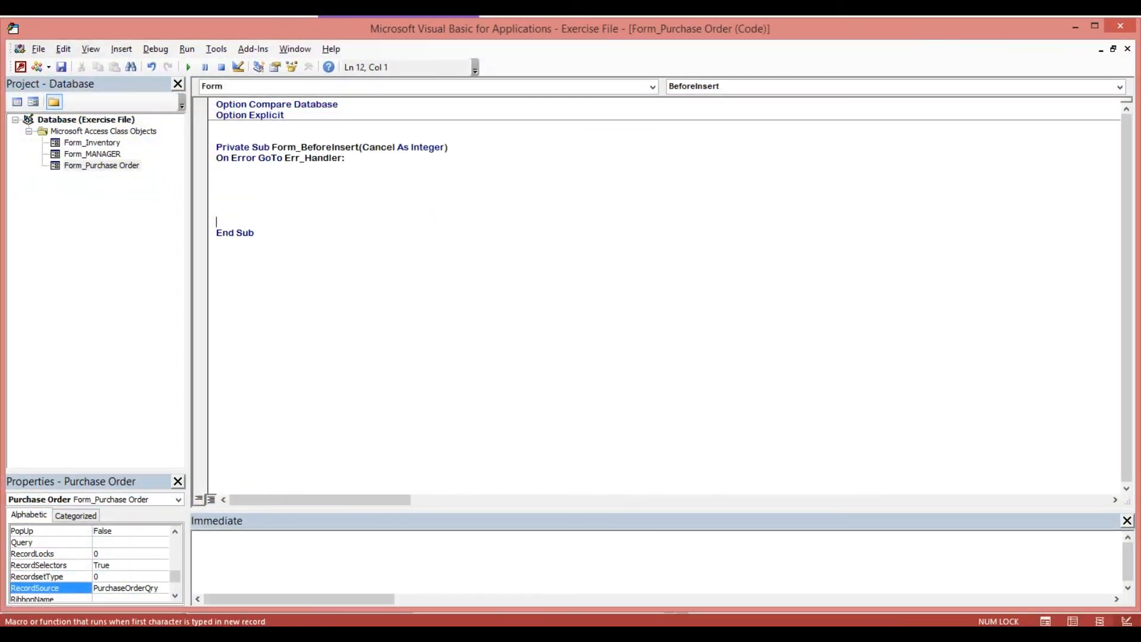
{"action": "type", "text": "Err_Handler:"}
{"action": "key", "text": "Return"}
{"action": "key", "text": "Return"}
{"action": "key", "text": "Tab"}
{"action": "type", "text": "MsBox E"}
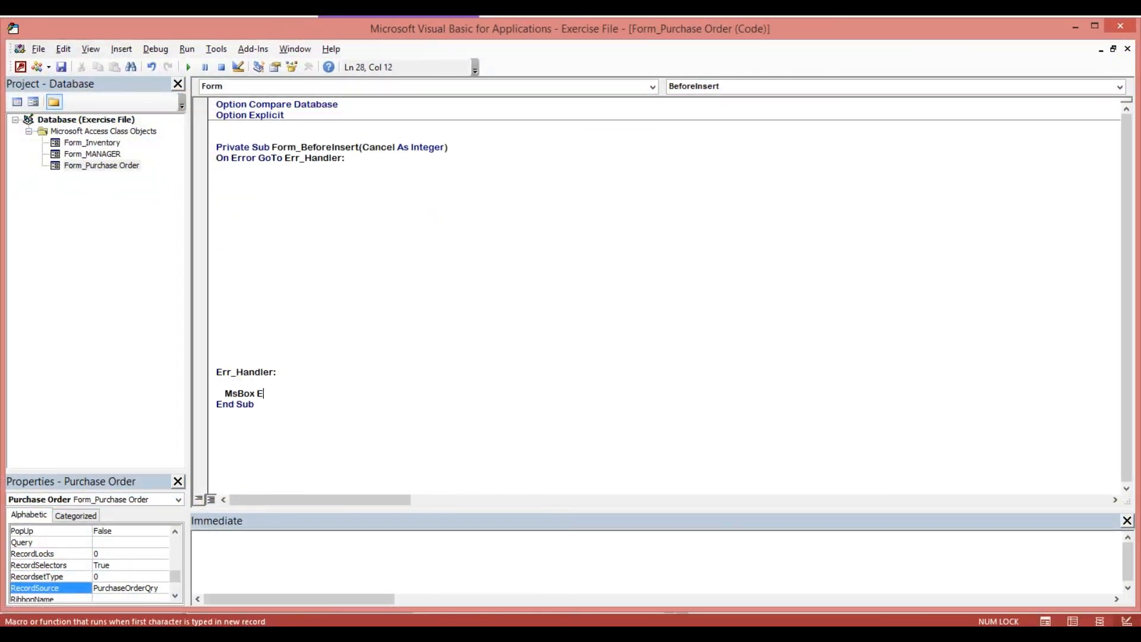
{"action": "type", "text": "rr.Description, vbExclamation, \"Error\""}
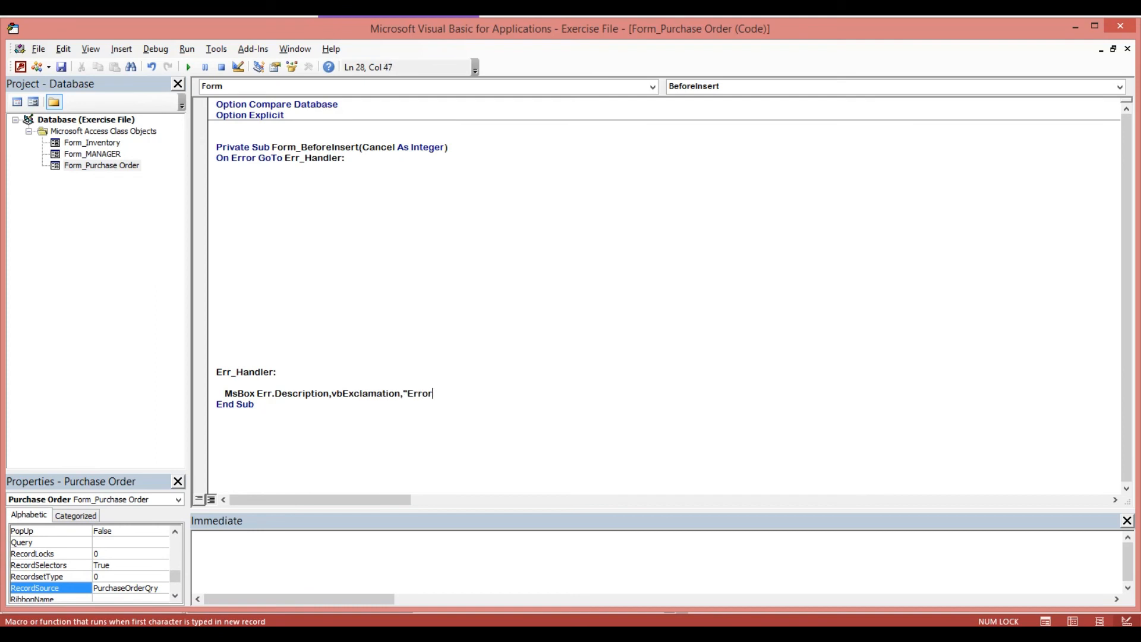
{"action": "key", "text": "Return"}
{"action": "key", "text": "Return"}
{"action": "type", "text": "Resume Exit_Here"}
Add the line Me.OrderNumber = Format(Now(), "yyyymmddhhnnss") below the error trap.
{"action": "left_click", "coordinate": [369, 167]}
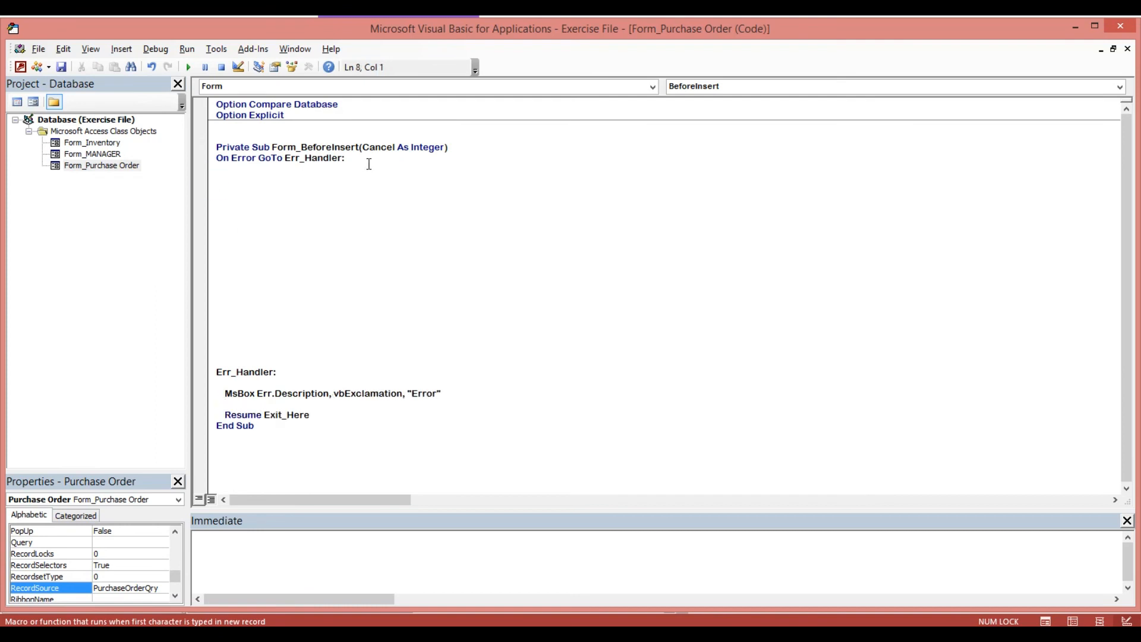
{"action": "type", "text": "M"}
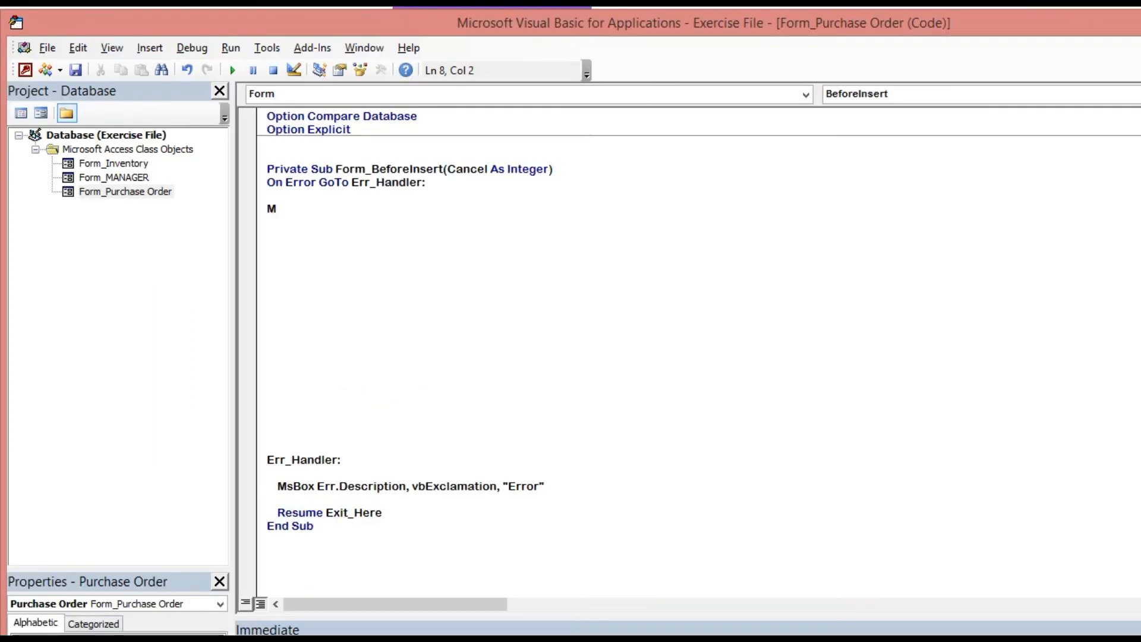
{"action": "type", "text": "e.Orde"}
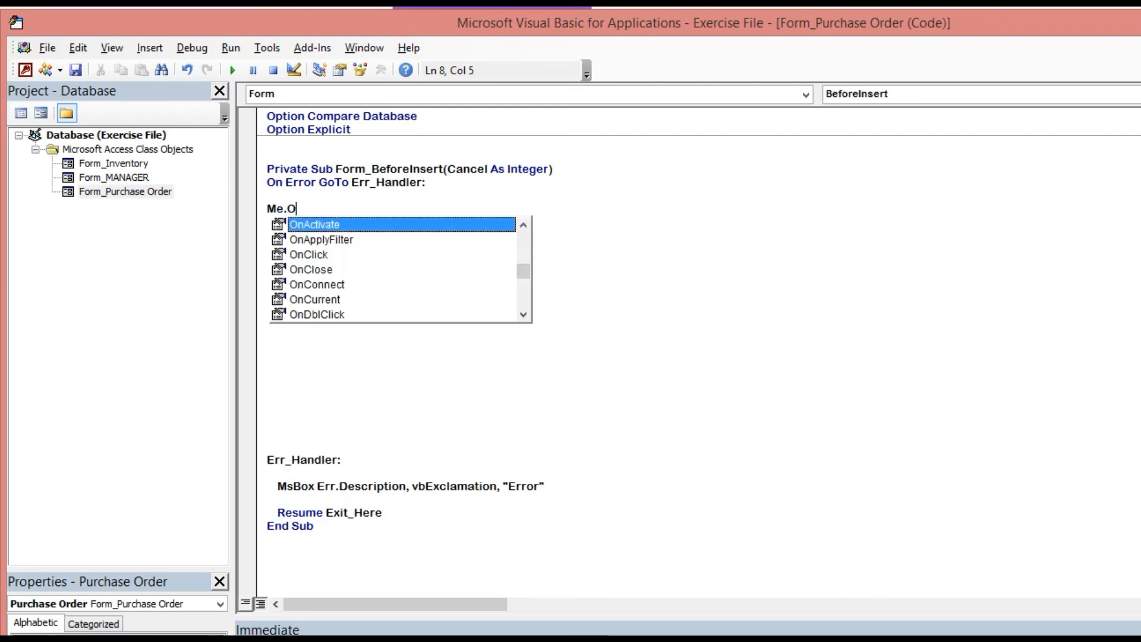
{"action": "key", "text": "Down"}
{"action": "key", "text": "Down"}
{"action": "key", "text": "Down"}
{"action": "key", "text": "Down"}
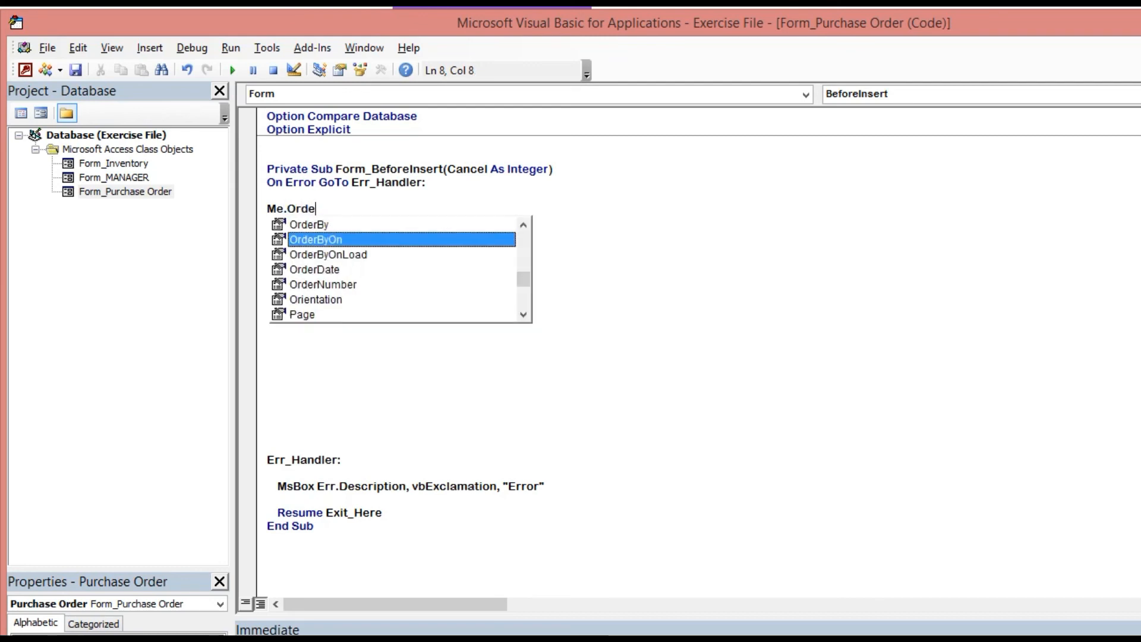
{"action": "key", "text": "Tab"}
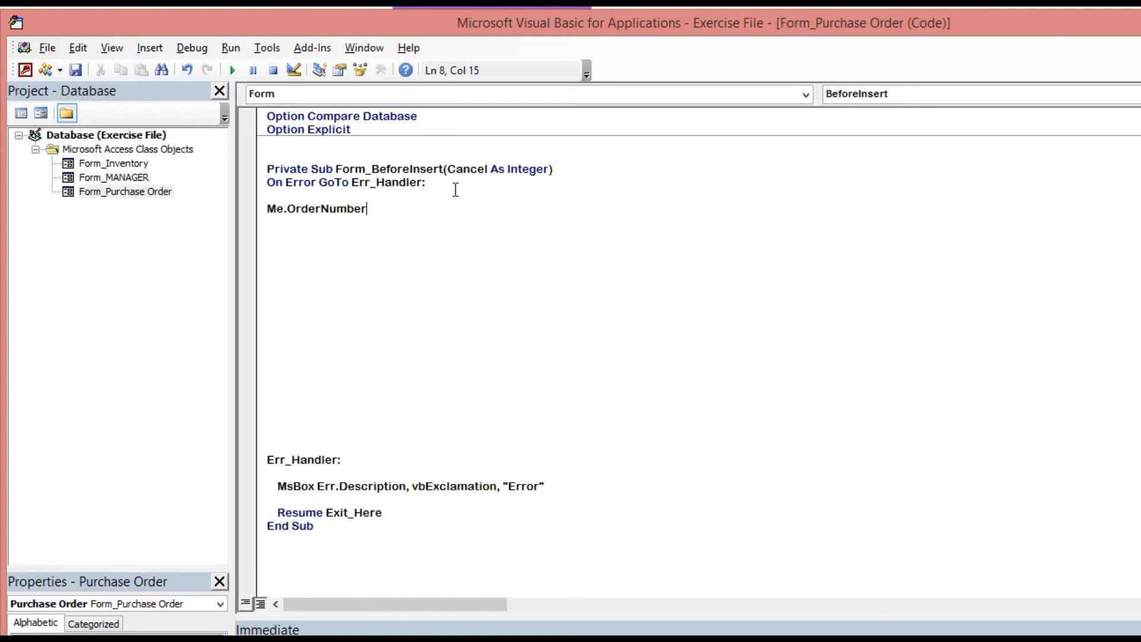
{"action": "type", "text": "=Format("}
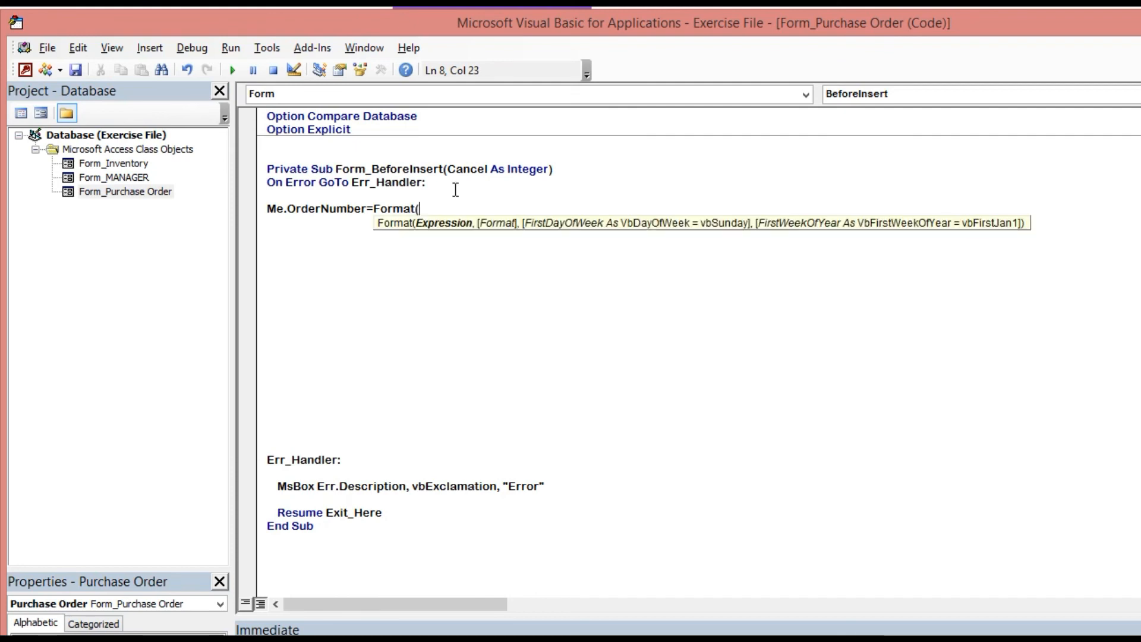
{"action": "type", "text": "Now(0"}
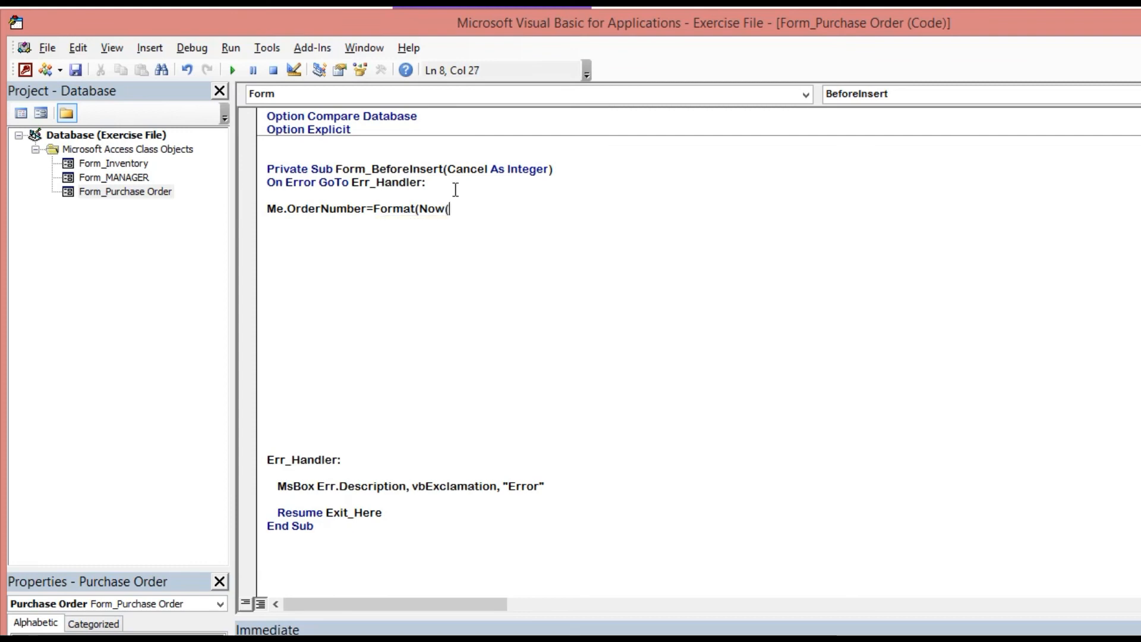
{"action": "key", "text": "BackSpace"}
{"action": "type", "text": ")"}
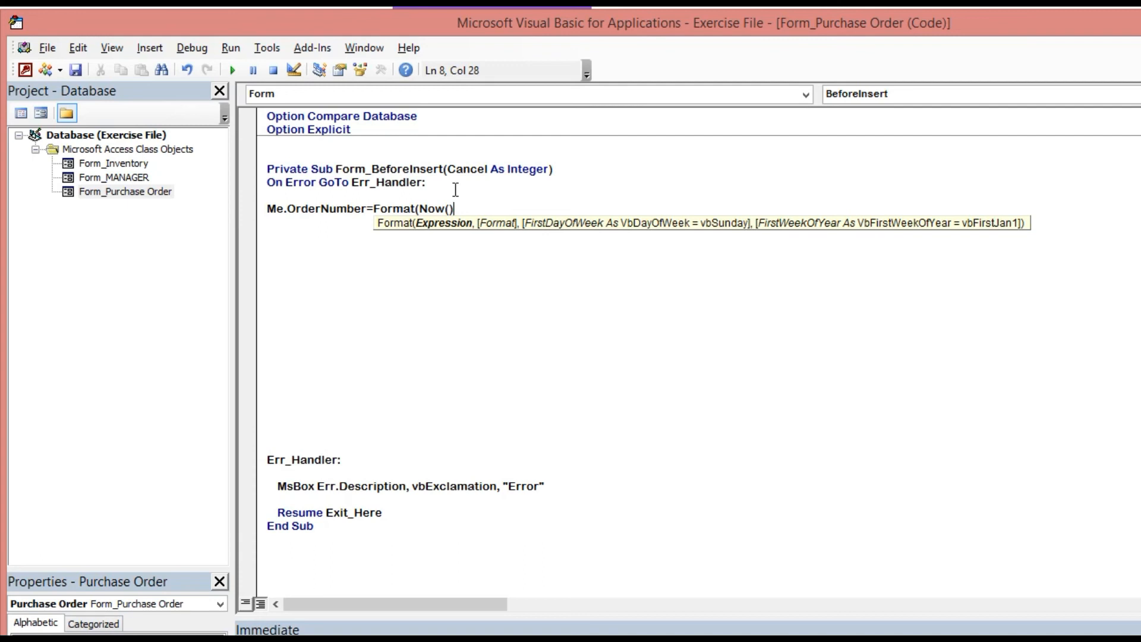
{"action": "type", "text": ","}
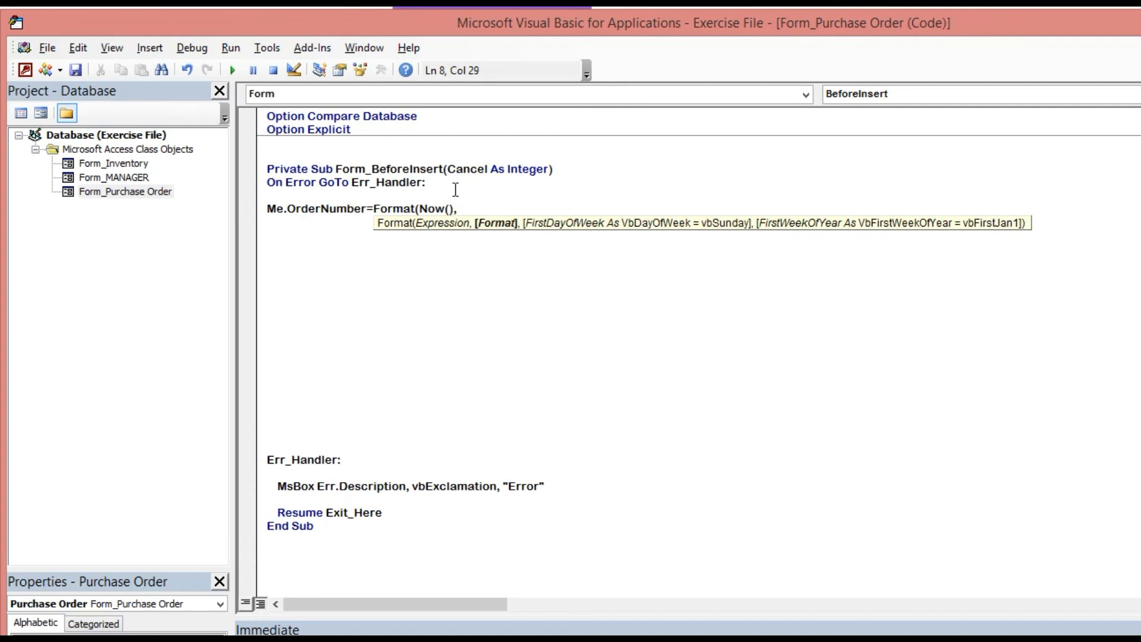
{"action": "type", "text": "\""}
{"action": "type", "text": "yyyy"}
{"action": "type", "text": "y"}
{"action": "type", "text": "mm"}
{"action": "type", "text": "dd"}
{"action": "type", "text": "hh"}
{"action": "type", "text": "nn"}
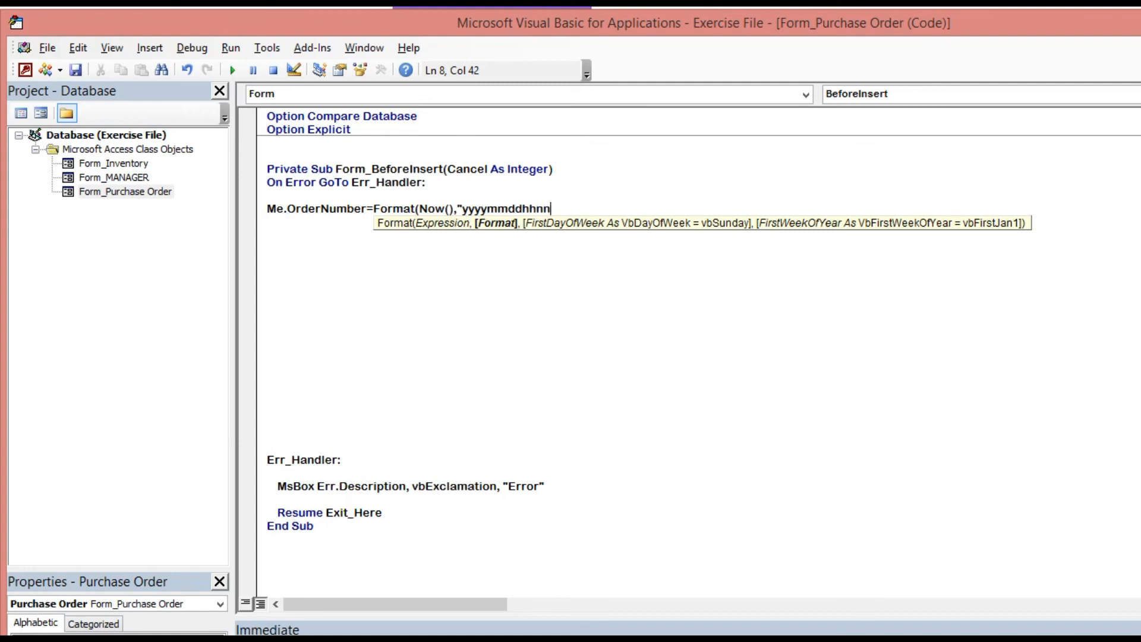
{"action": "type", "text": "ss\")"}
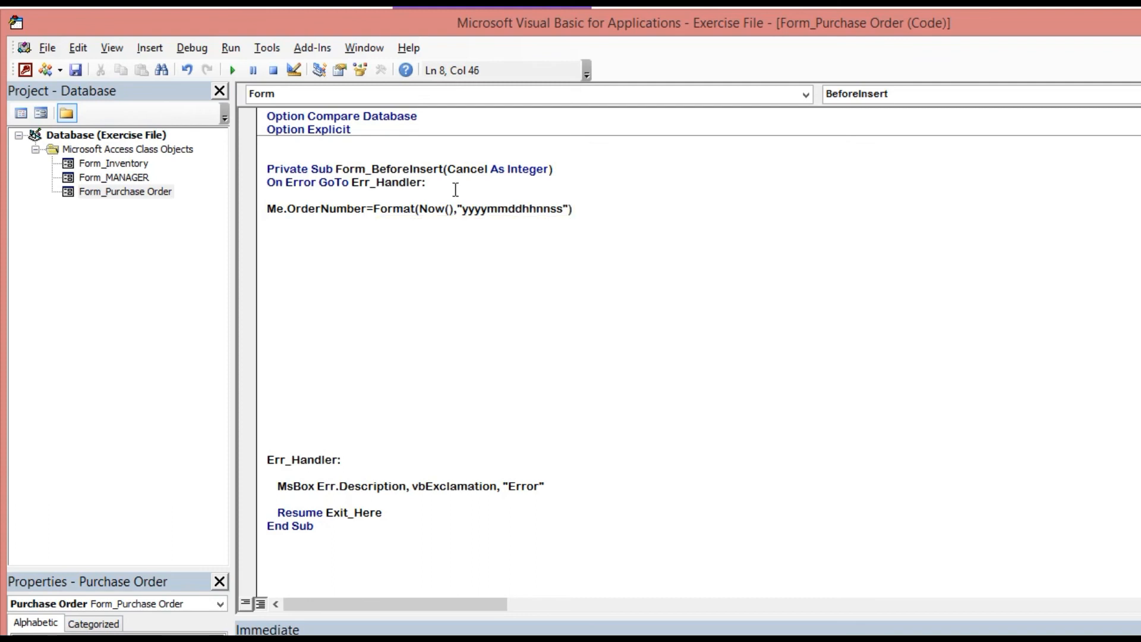
{"action": "key", "text": "Return"}
{"action": "key", "text": "Return"}
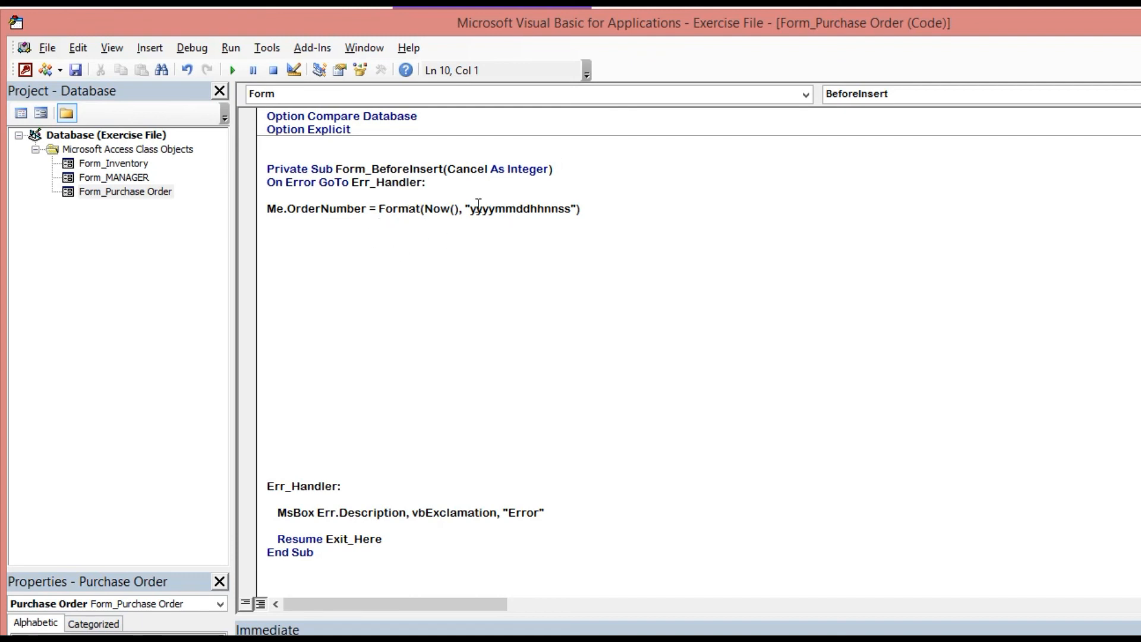
Add an Exit_Here: label followed by Exit Sub before the error handler.
{"action": "left_click_drag", "start_coordinate": [470, 208], "coordinate": [572, 208]}
{"action": "left_click", "coordinate": [607, 201]}
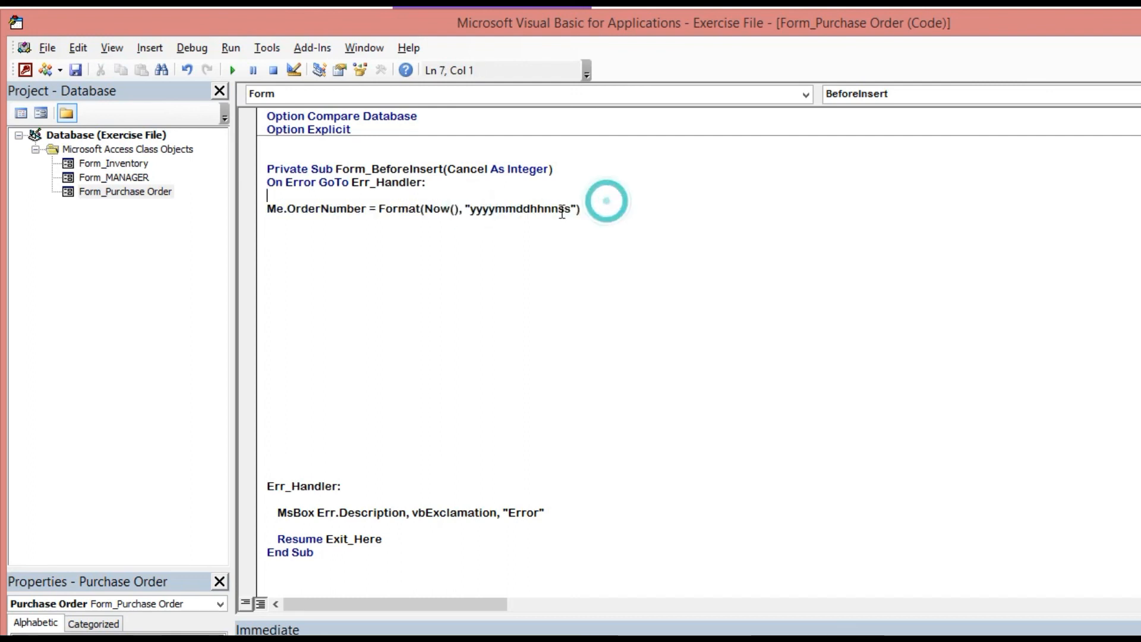
{"action": "left_click_drag", "start_coordinate": [571, 209], "coordinate": [476, 208]}
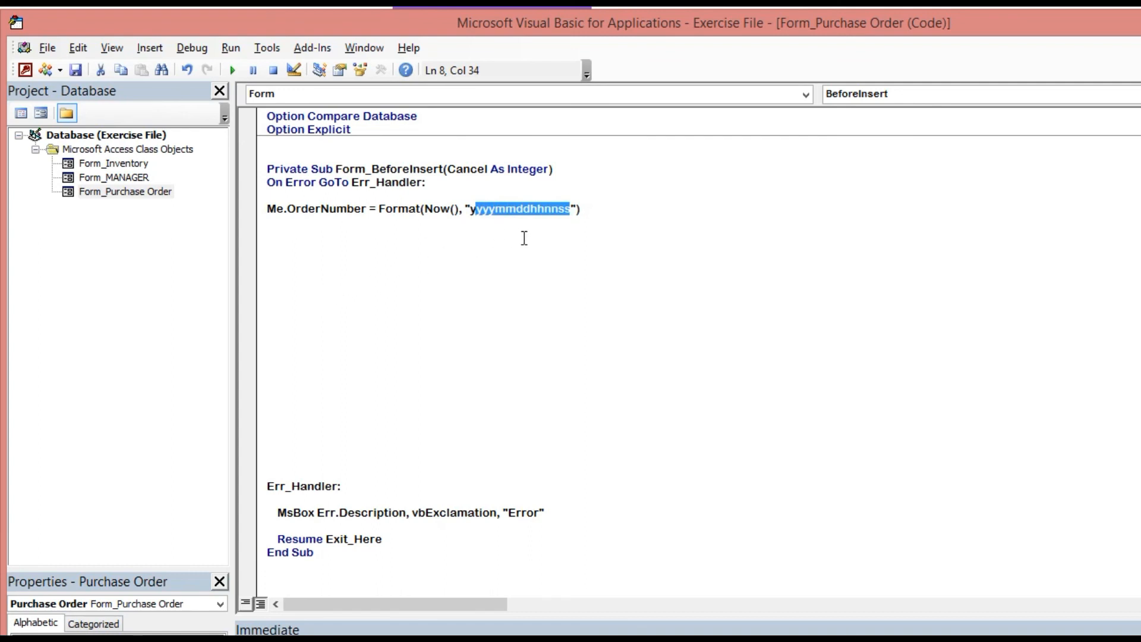
{"action": "left_click", "coordinate": [498, 233]}
{"action": "left_click", "coordinate": [273, 245]}
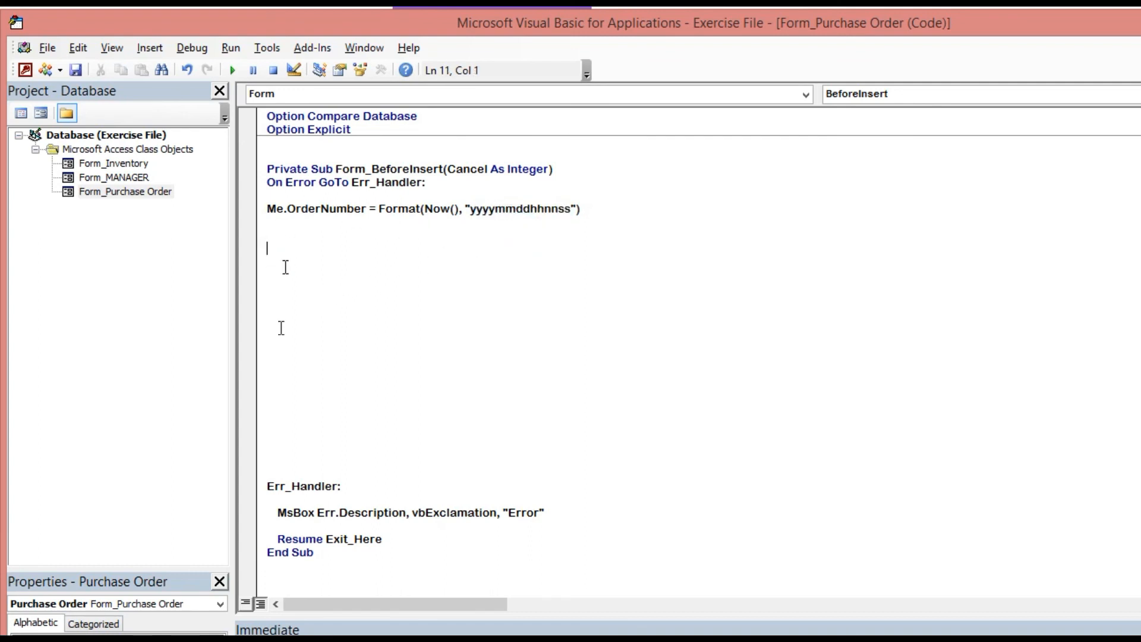
{"action": "double_click", "coordinate": [353, 540]}
{"action": "key", "text": "ctrl+c"}
{"action": "left_click", "coordinate": [277, 301]}
{"action": "key", "text": "ctrl+v"}
{"action": "type", "text": ":"}
{"action": "key", "text": "Return"}
{"action": "key", "text": "Return"}
{"action": "type", "text": "Exot Sub"}
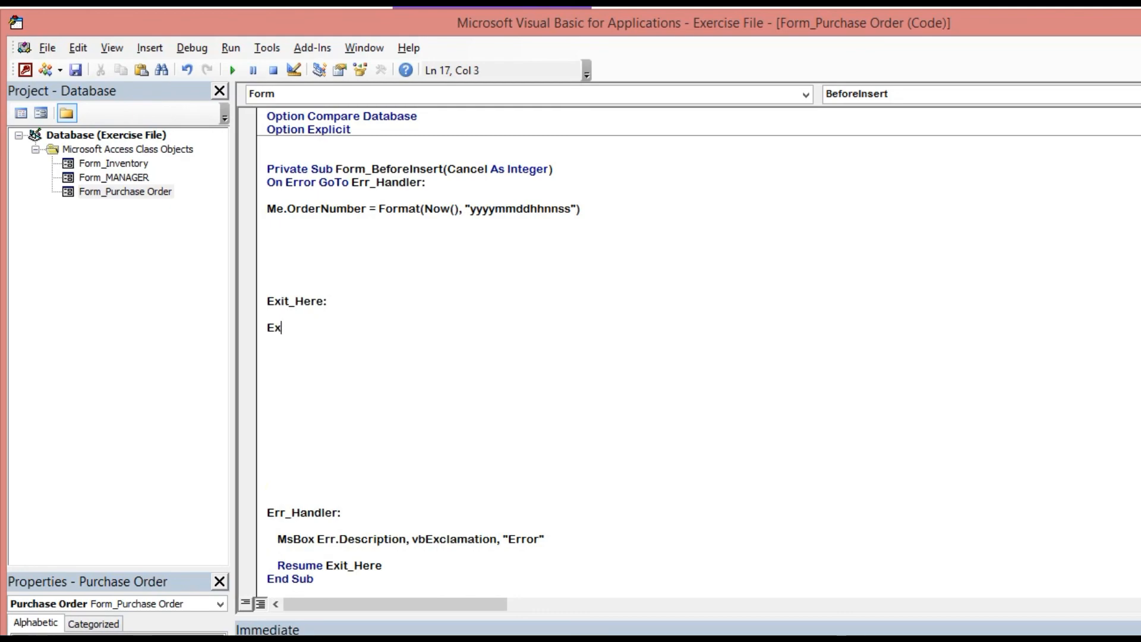
{"action": "key", "text": "Return"}
{"action": "left_click", "coordinate": [242, 202]}
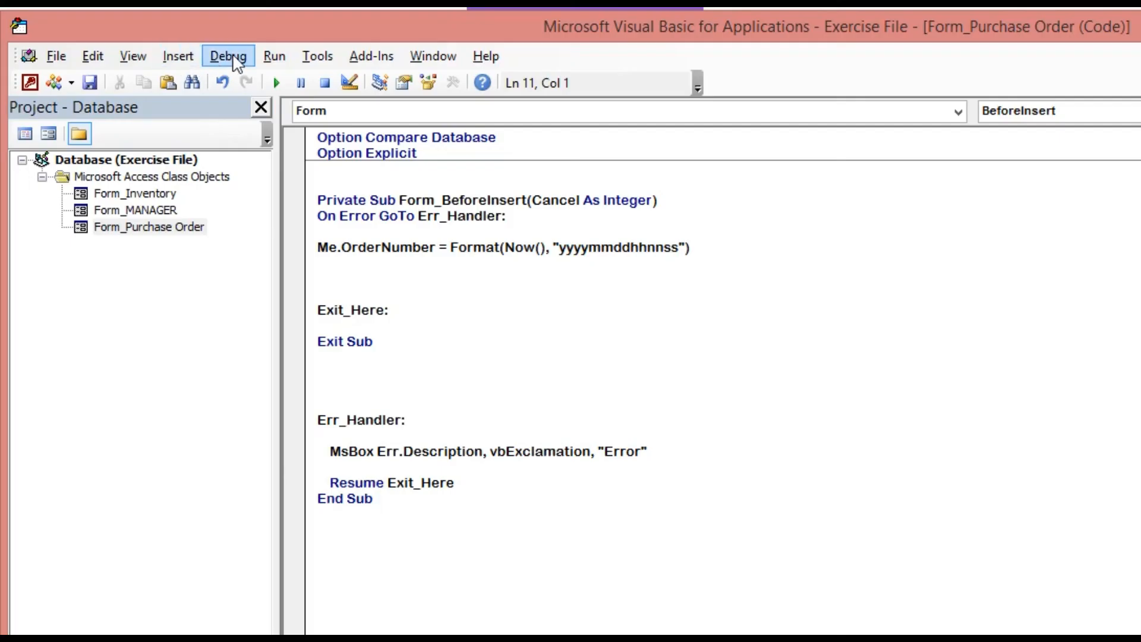
Compile the database, fix the MsBox typo to MsgBox, and recompile without errors.
{"action": "left_click", "coordinate": [237, 59]}
{"action": "left_click", "coordinate": [262, 76]}
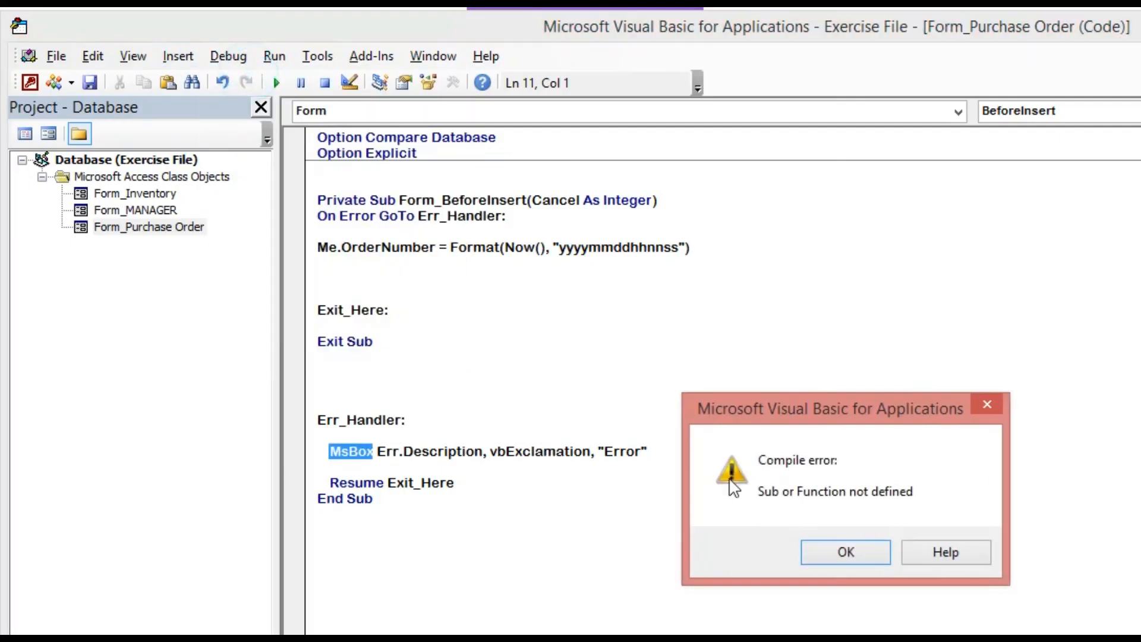
{"action": "left_click", "coordinate": [832, 566]}
{"action": "left_click", "coordinate": [844, 551]}
{"action": "left_click", "coordinate": [379, 436]}
{"action": "left_click", "coordinate": [350, 451]}
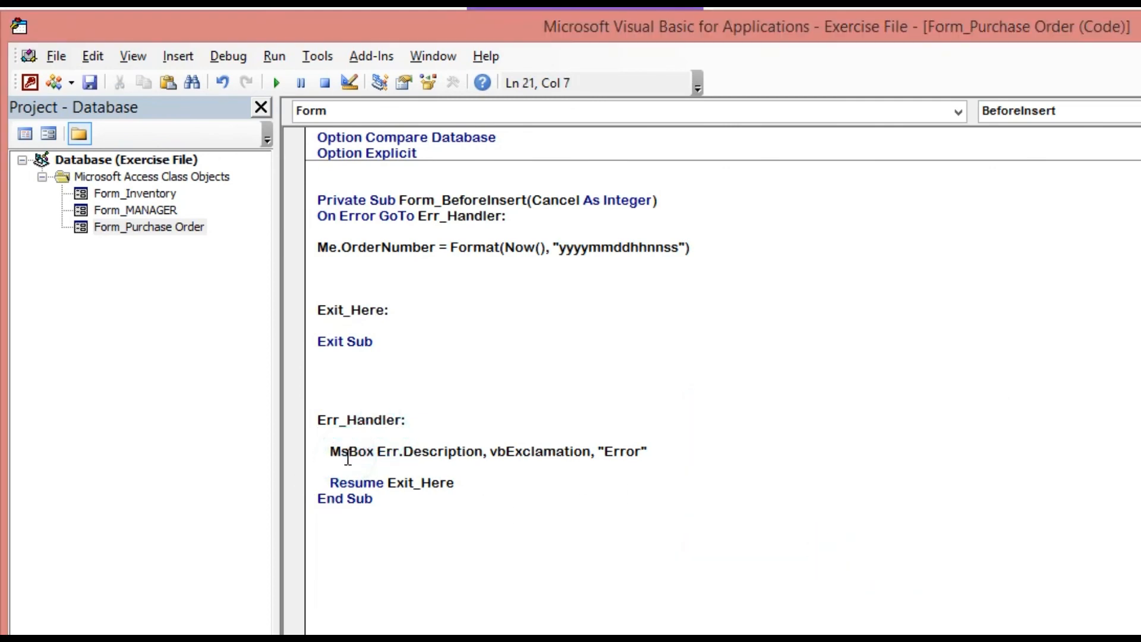
{"action": "type", "text": "g"}
{"action": "left_click", "coordinate": [632, 392]}
{"action": "left_click", "coordinate": [228, 56]}
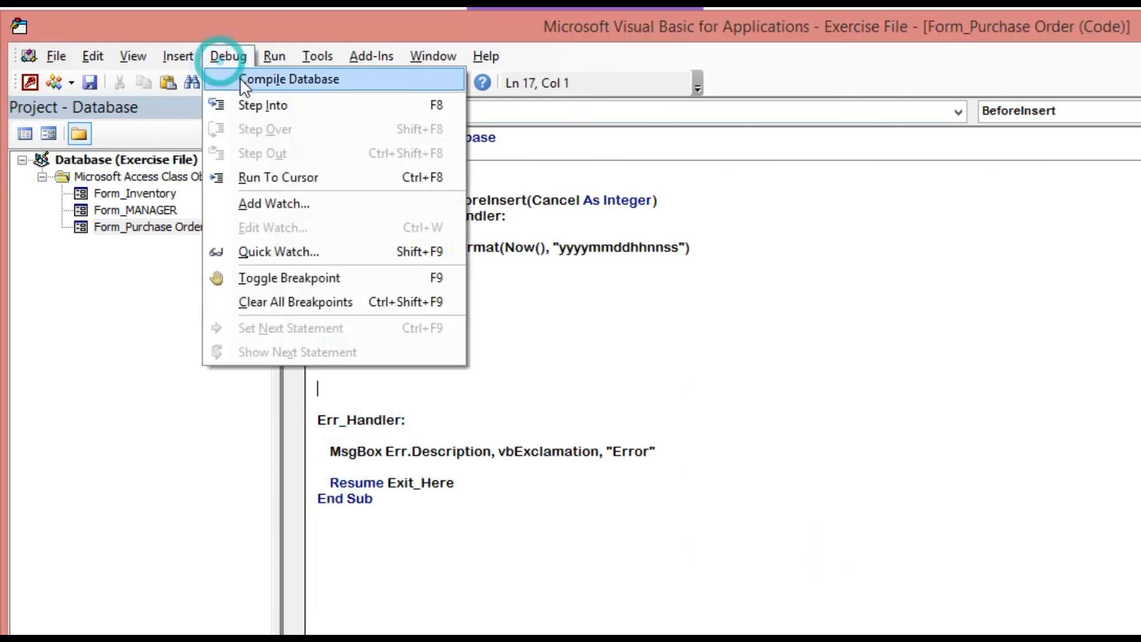
{"action": "left_click", "coordinate": [240, 77]}
{"action": "left_click", "coordinate": [229, 56]}
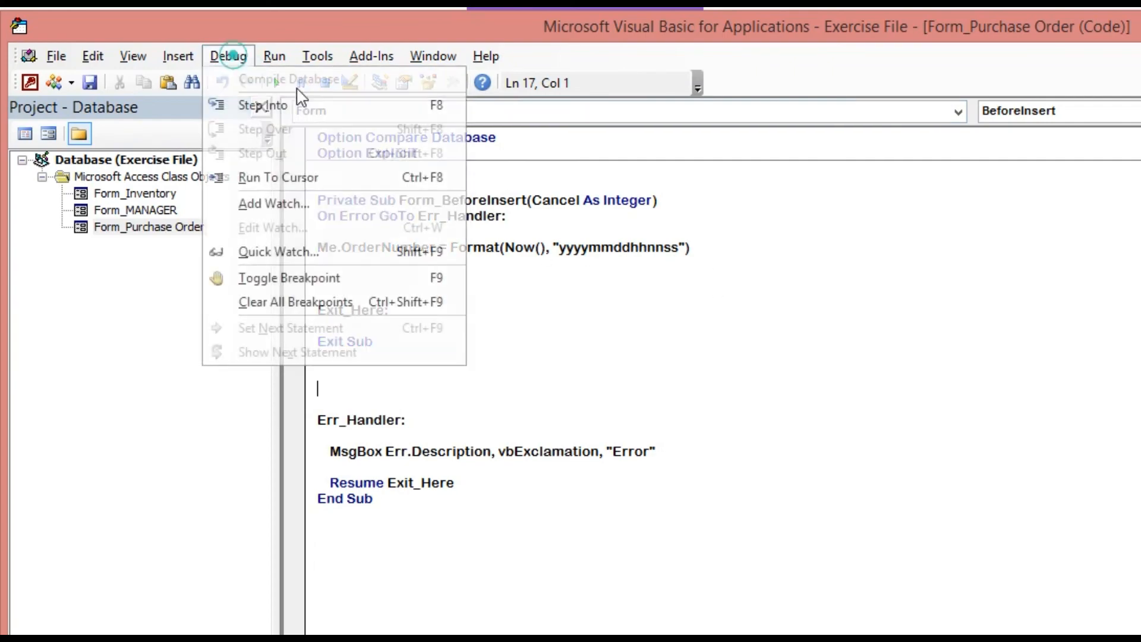
{"action": "left_click", "coordinate": [701, 255]}
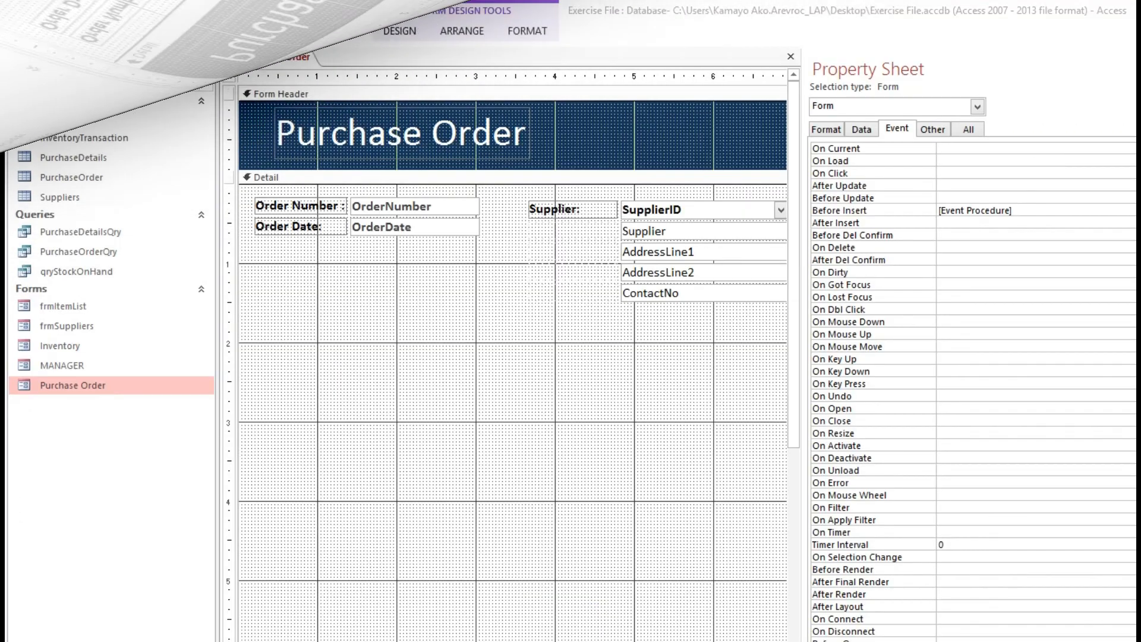
In Form View, choose a supplier so its details and the date-time Order Number fill, then save the record.
{"action": "left_click", "coordinate": [80, 31]}
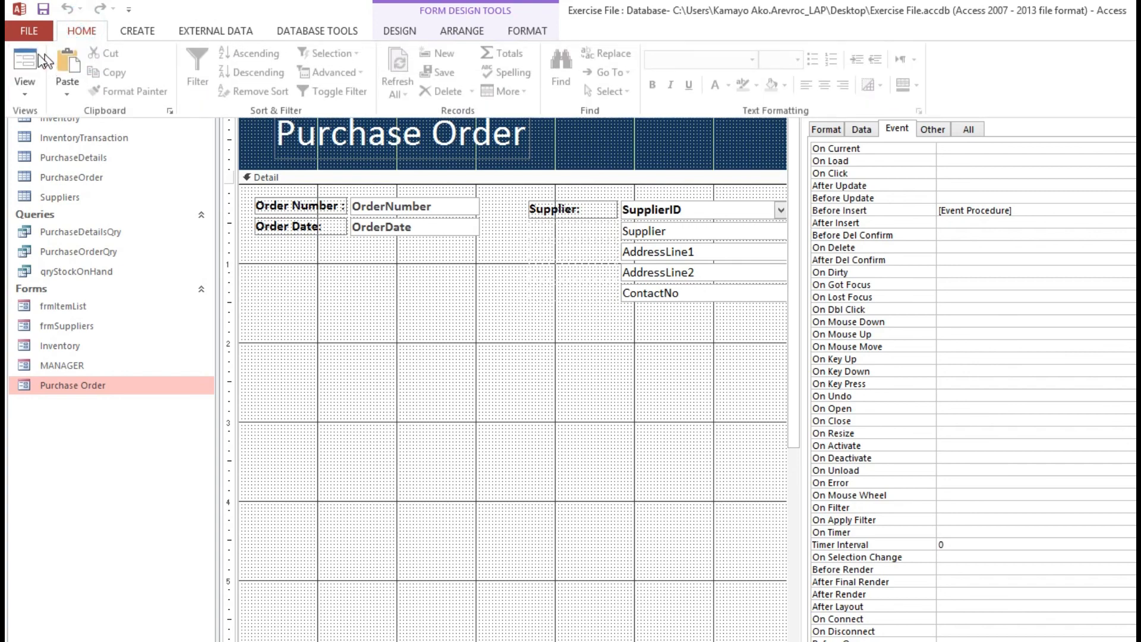
{"action": "left_click", "coordinate": [45, 63]}
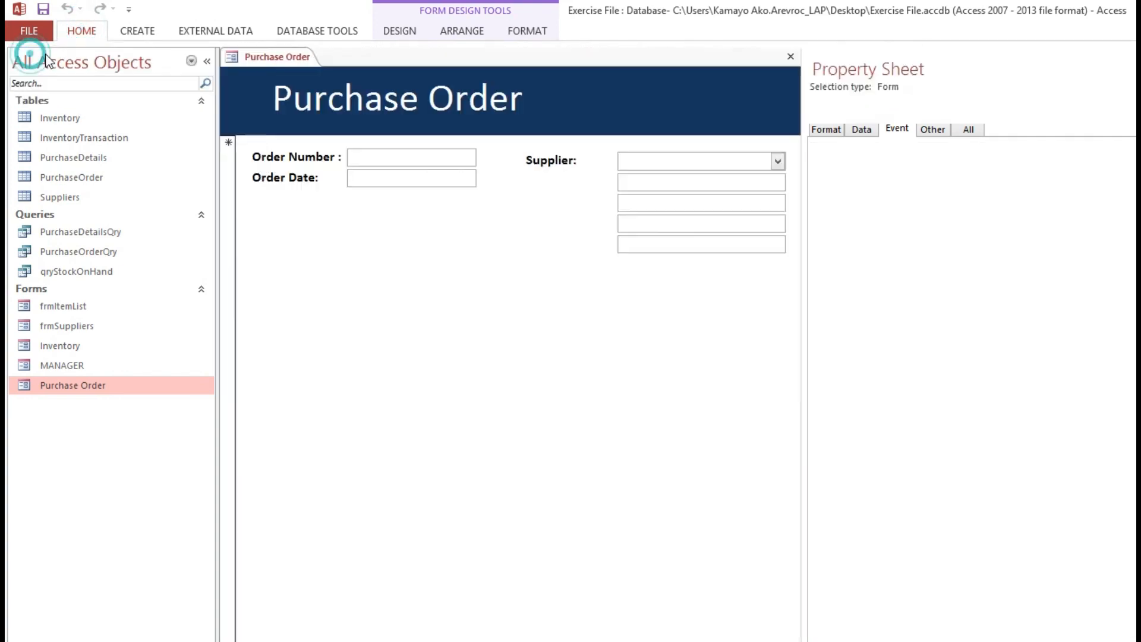
{"action": "left_click", "coordinate": [779, 160]}
{"action": "left_click", "coordinate": [281, 155]}
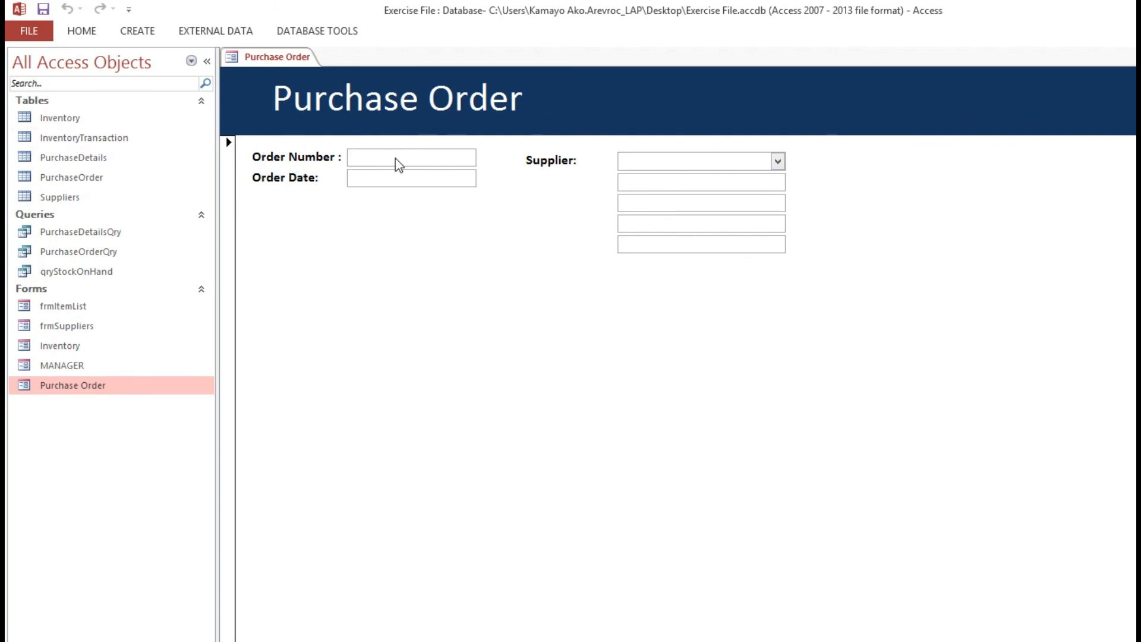
{"action": "left_click", "coordinate": [778, 160]}
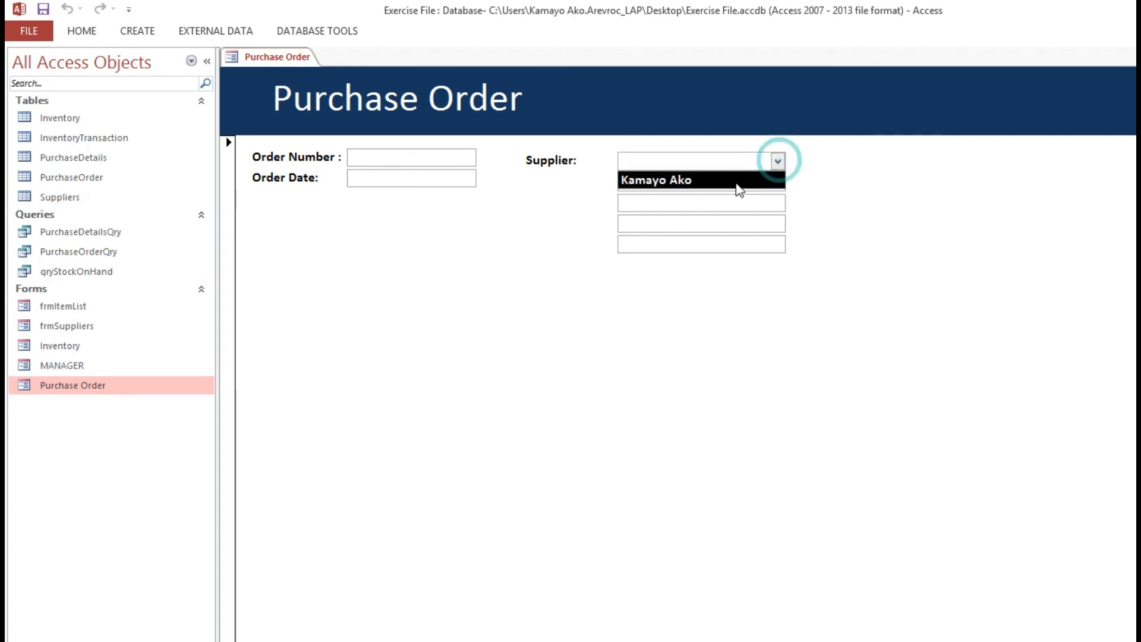
{"action": "left_click", "coordinate": [736, 184]}
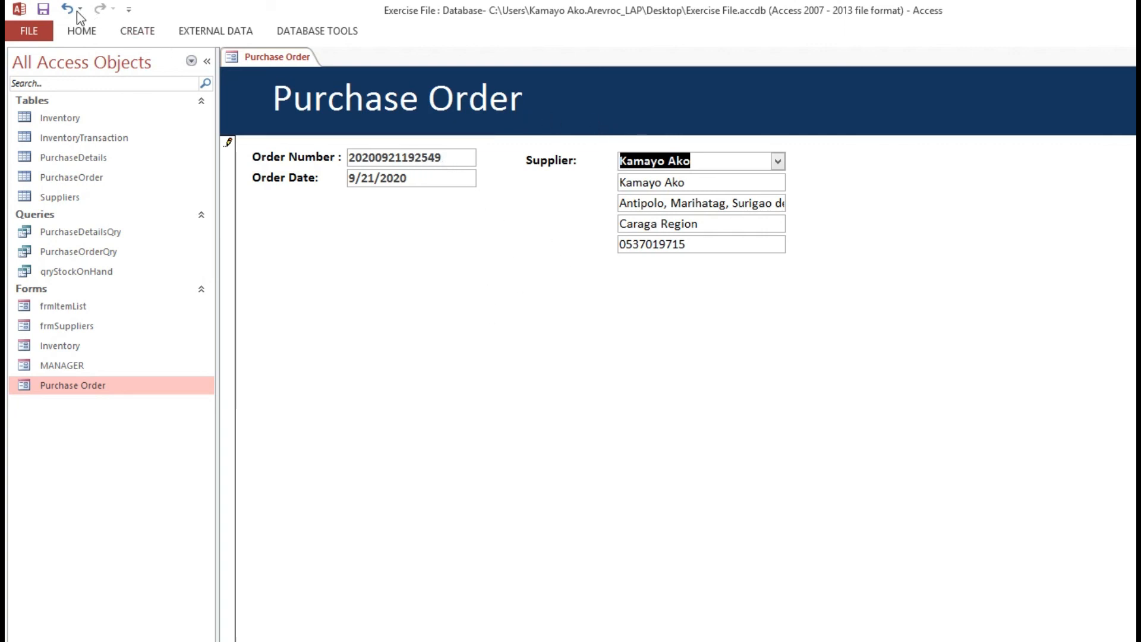
{"action": "left_click", "coordinate": [43, 9]}
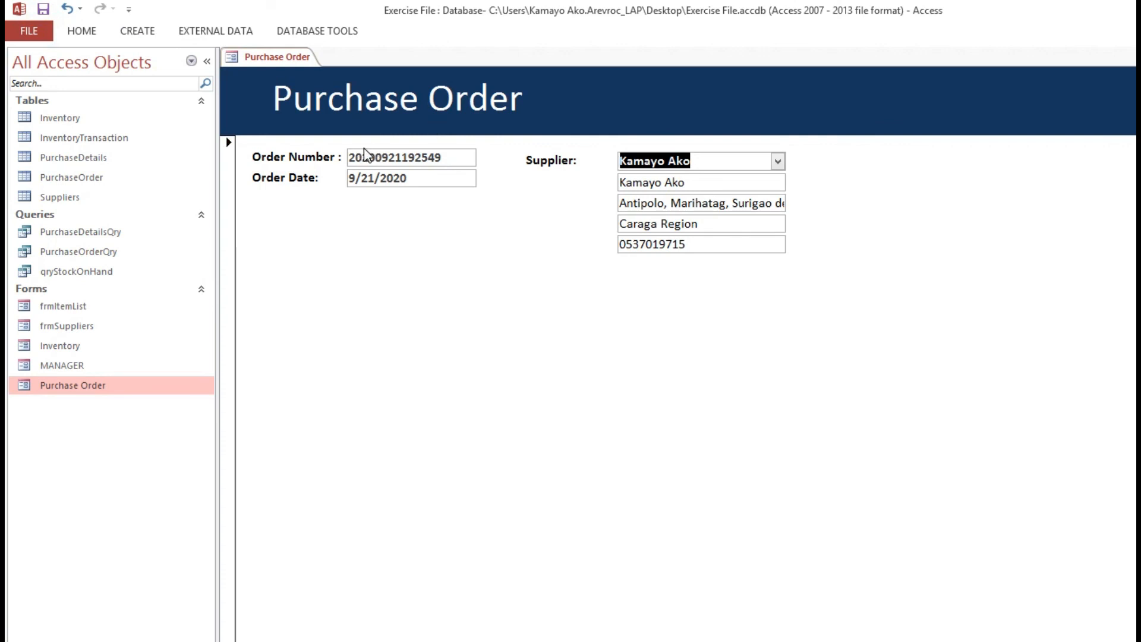